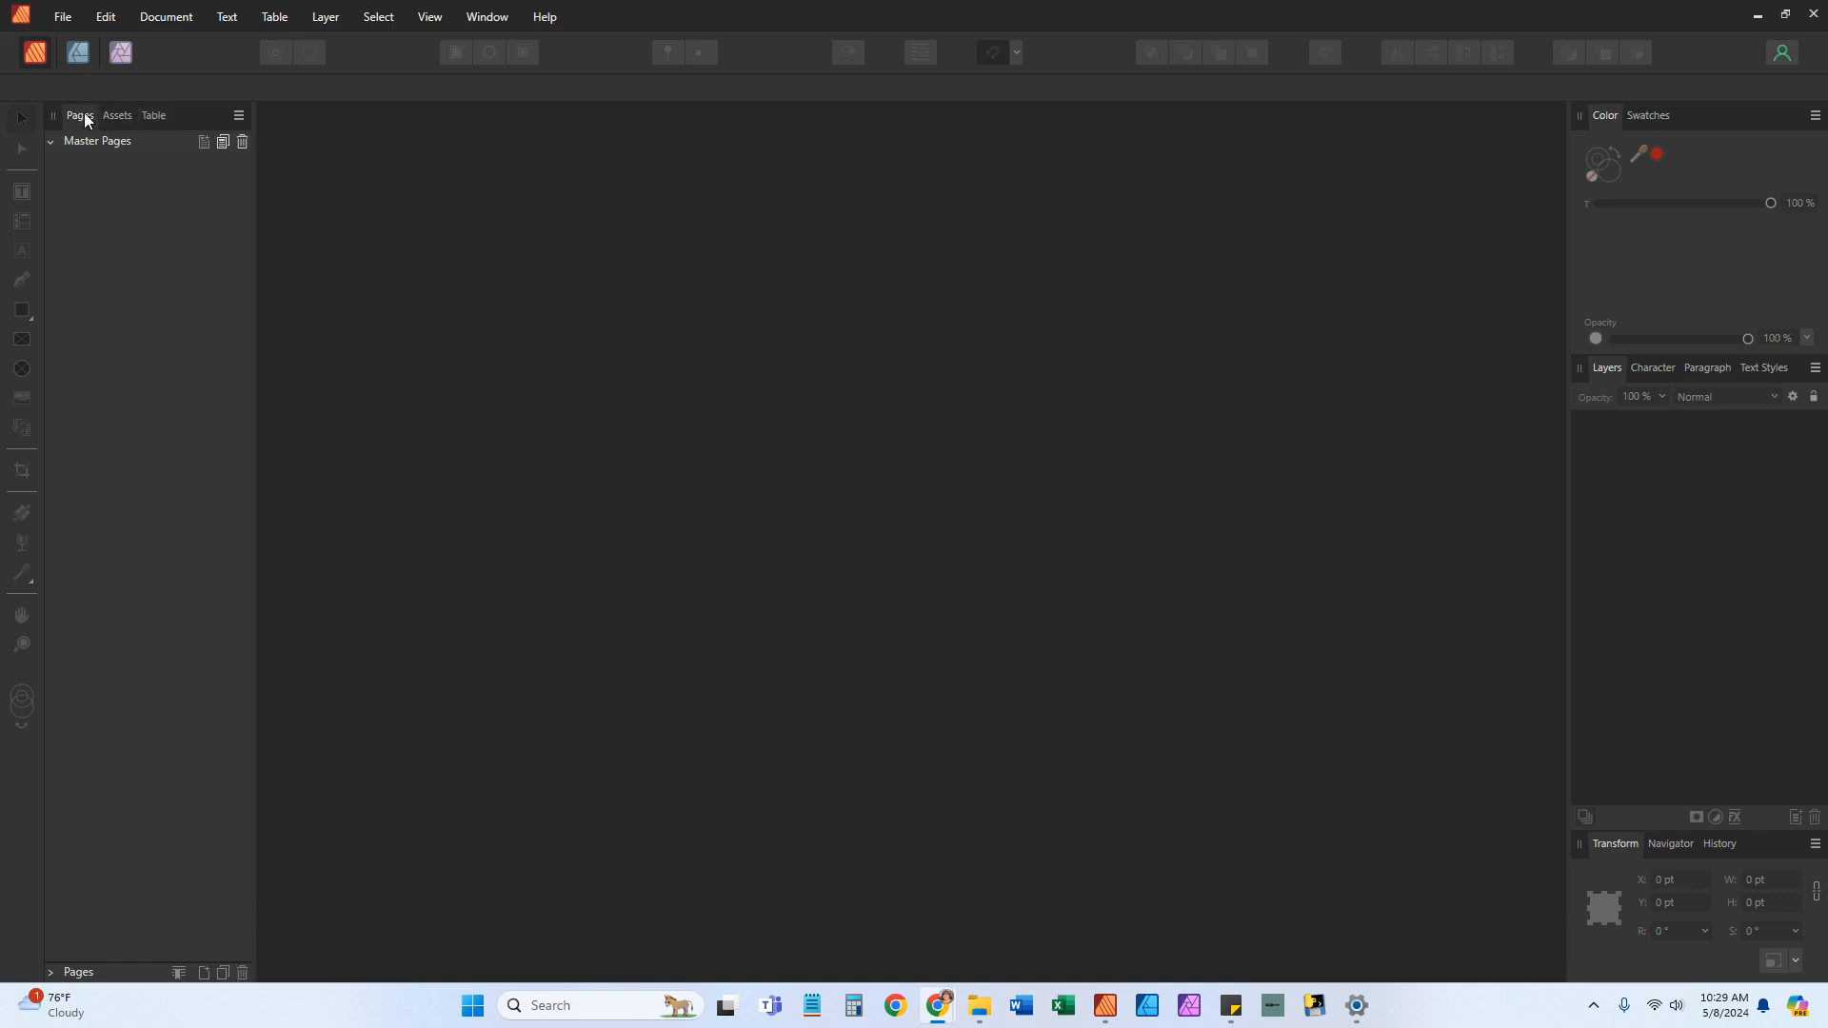
{"action": "left_click", "coordinate": [489, 18]}
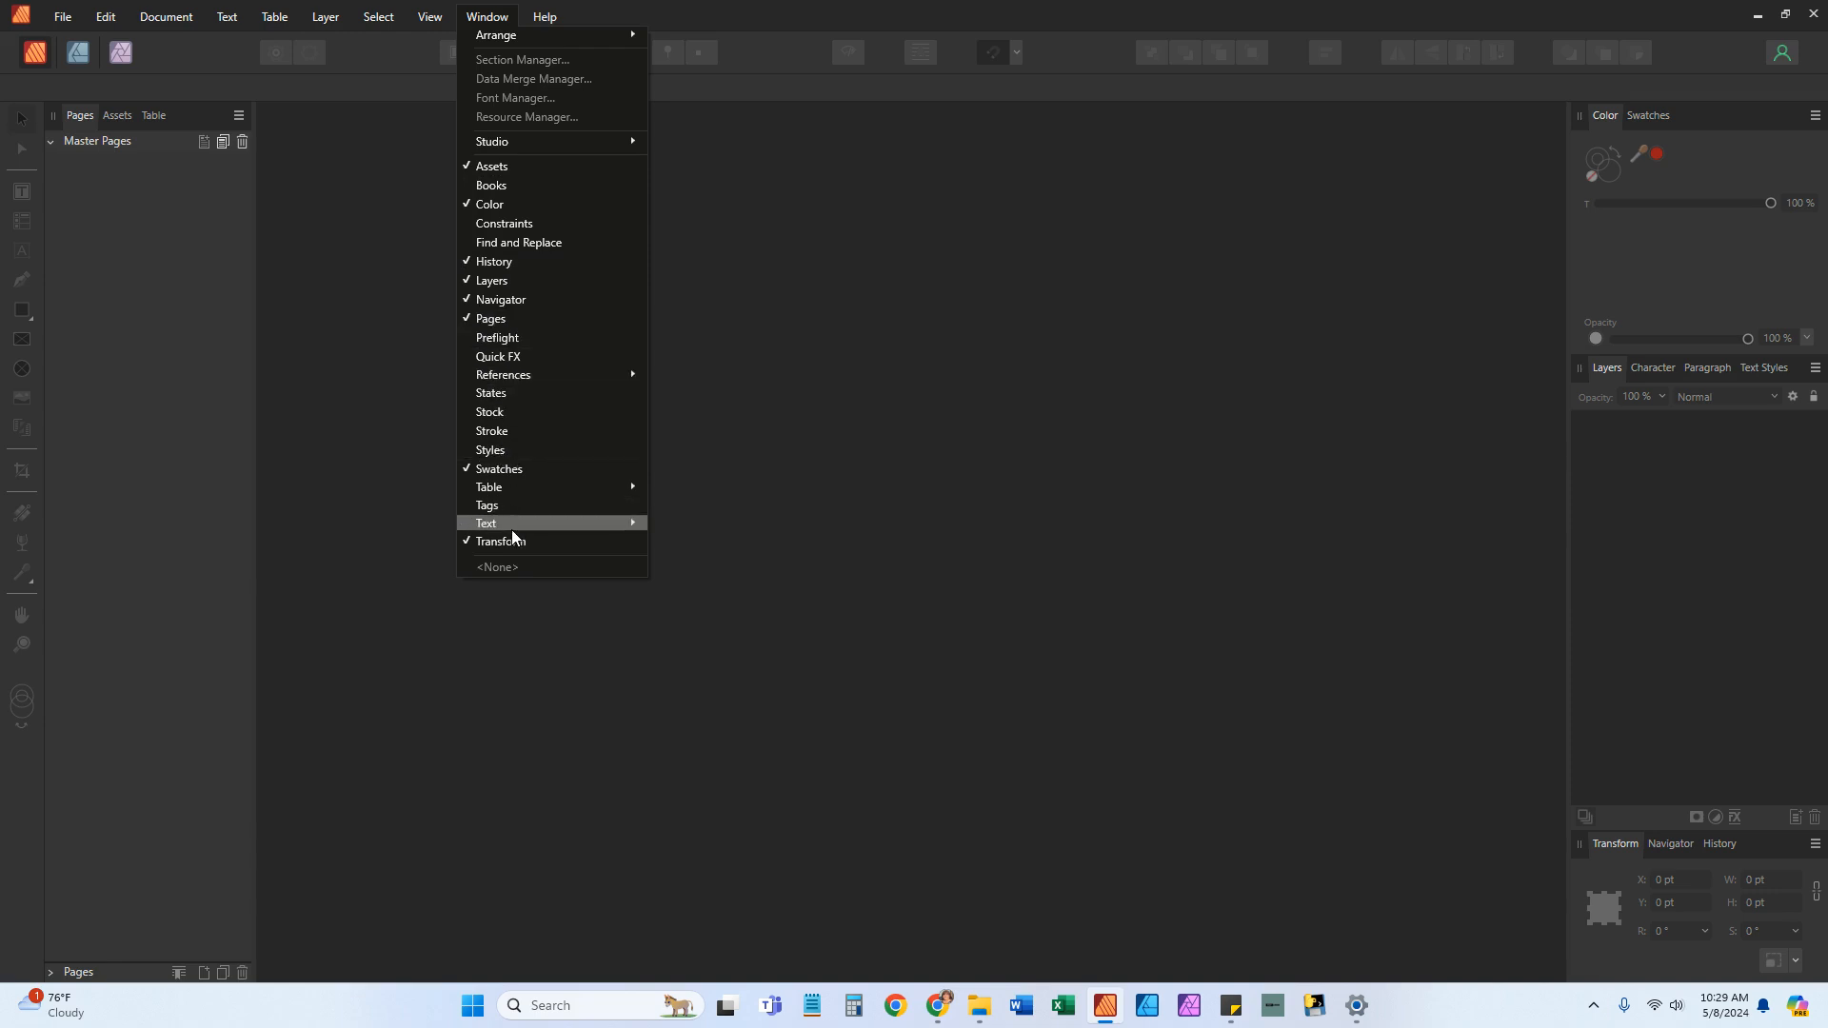
{"action": "mouse_move", "coordinate": [511, 533]}
{"action": "mouse_move", "coordinate": [486, 490]}
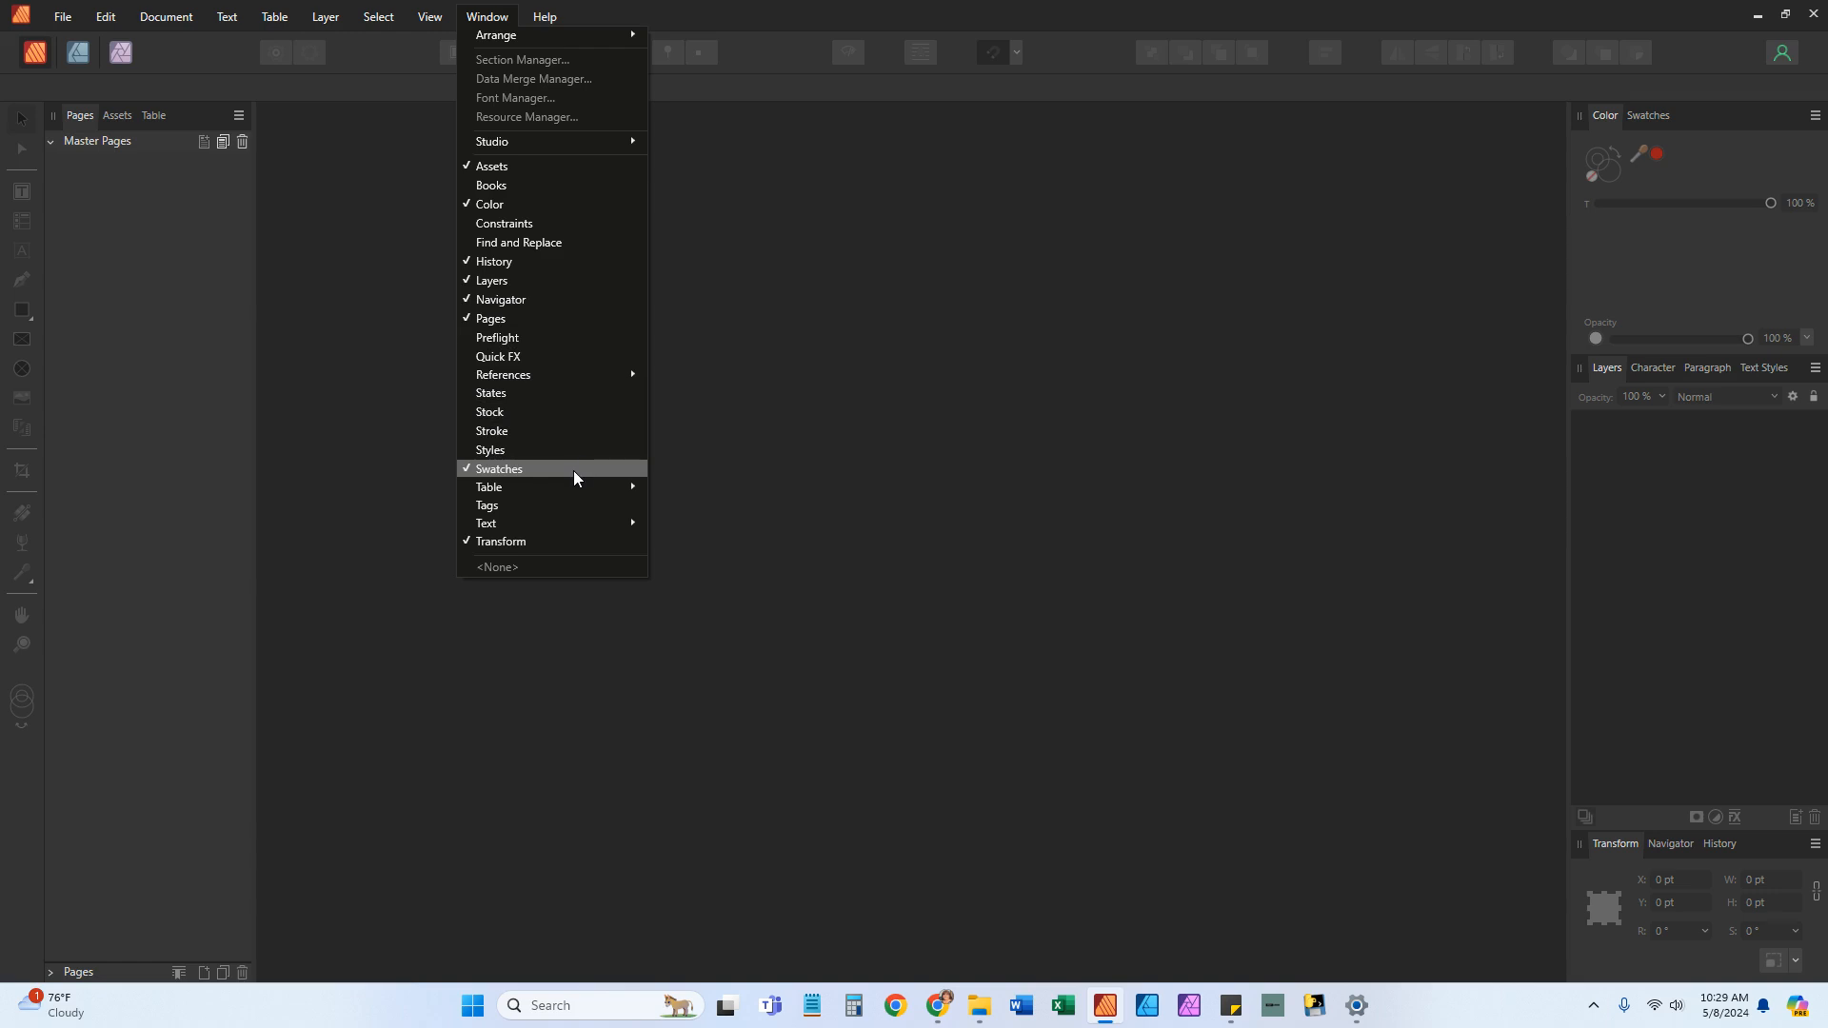
{"action": "mouse_move", "coordinate": [592, 486]}
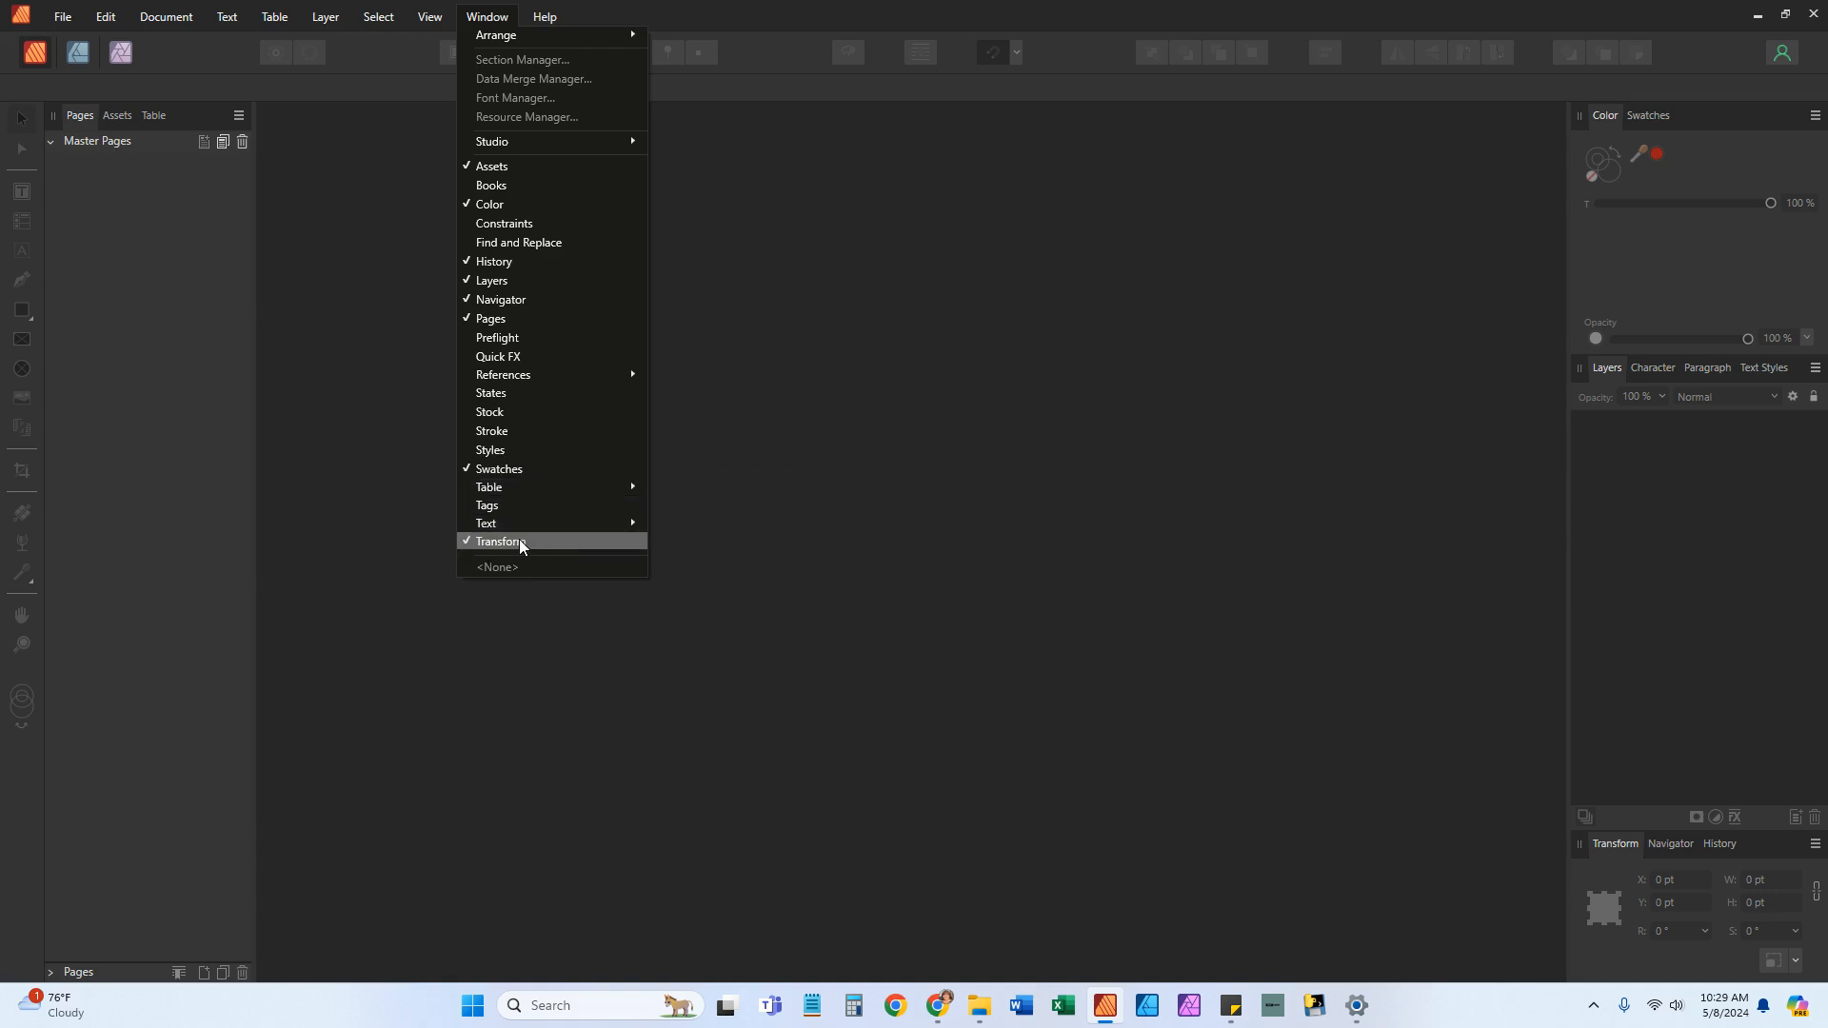
{"action": "left_click", "coordinate": [424, 403]}
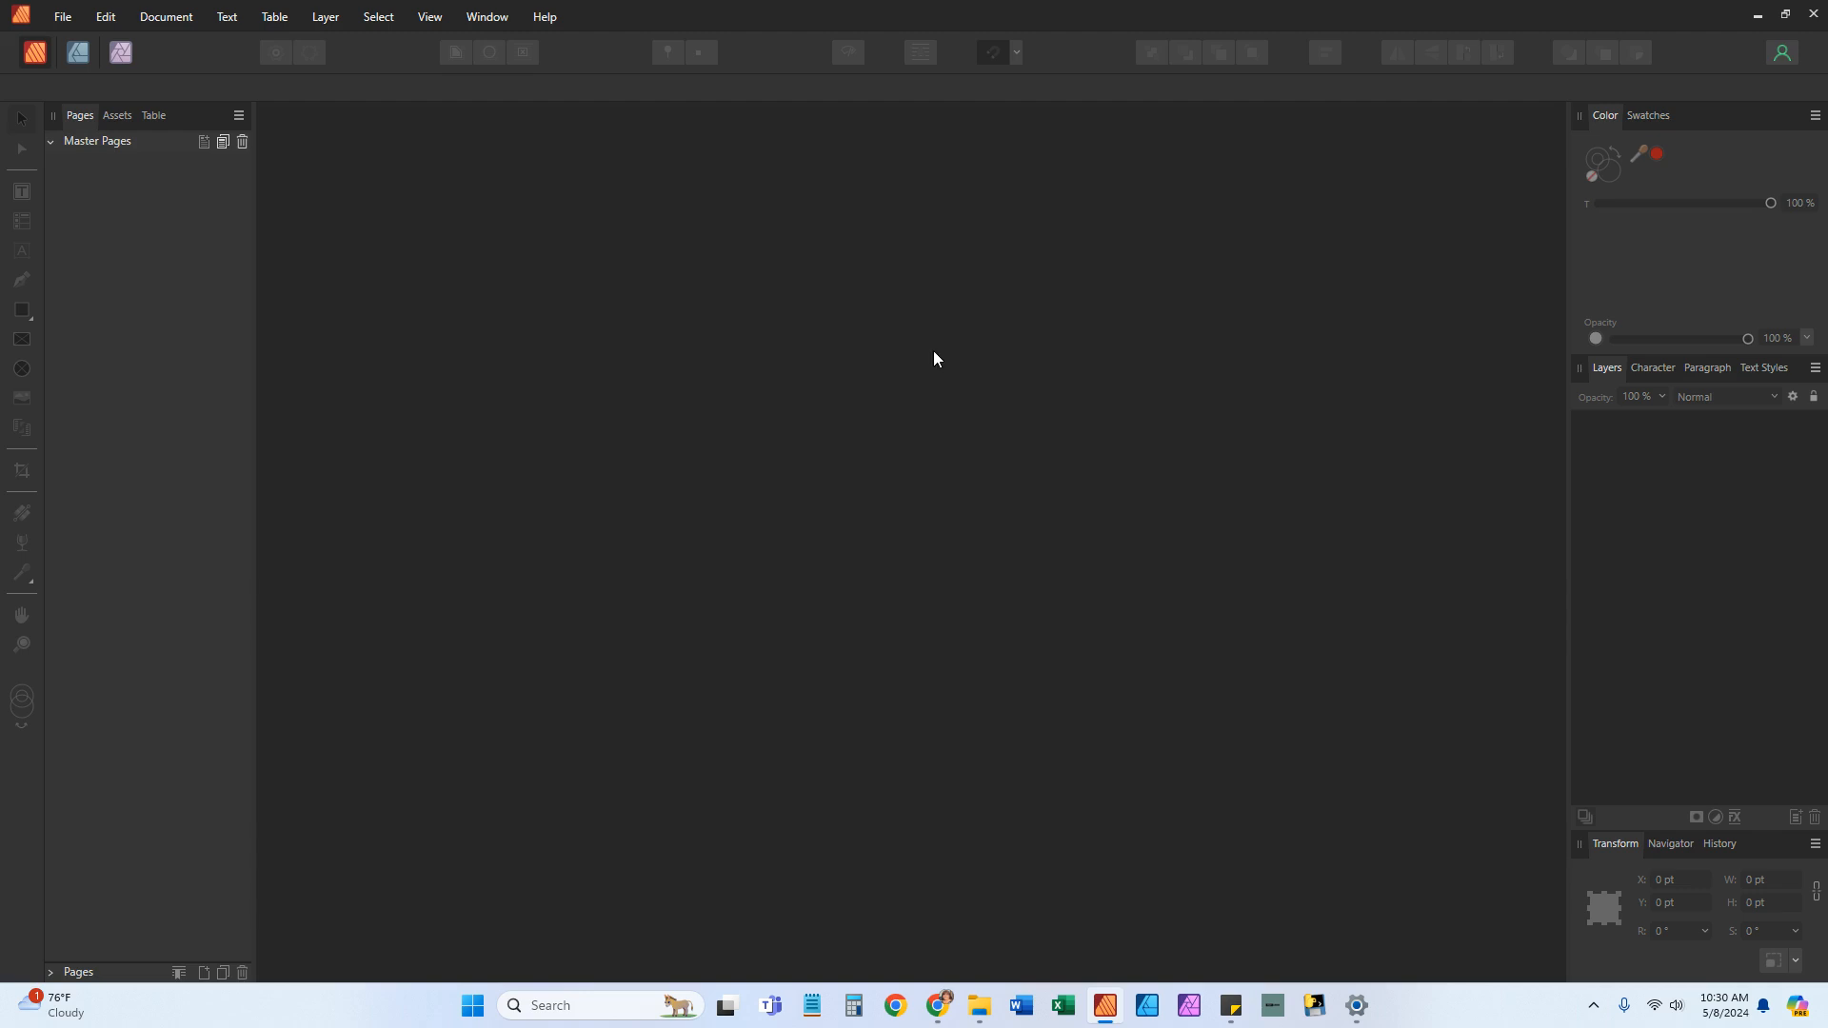
Open the recent document AP Boho BH002.afpub and dismiss the missing fonts notice
{"action": "left_click", "coordinate": [62, 17]}
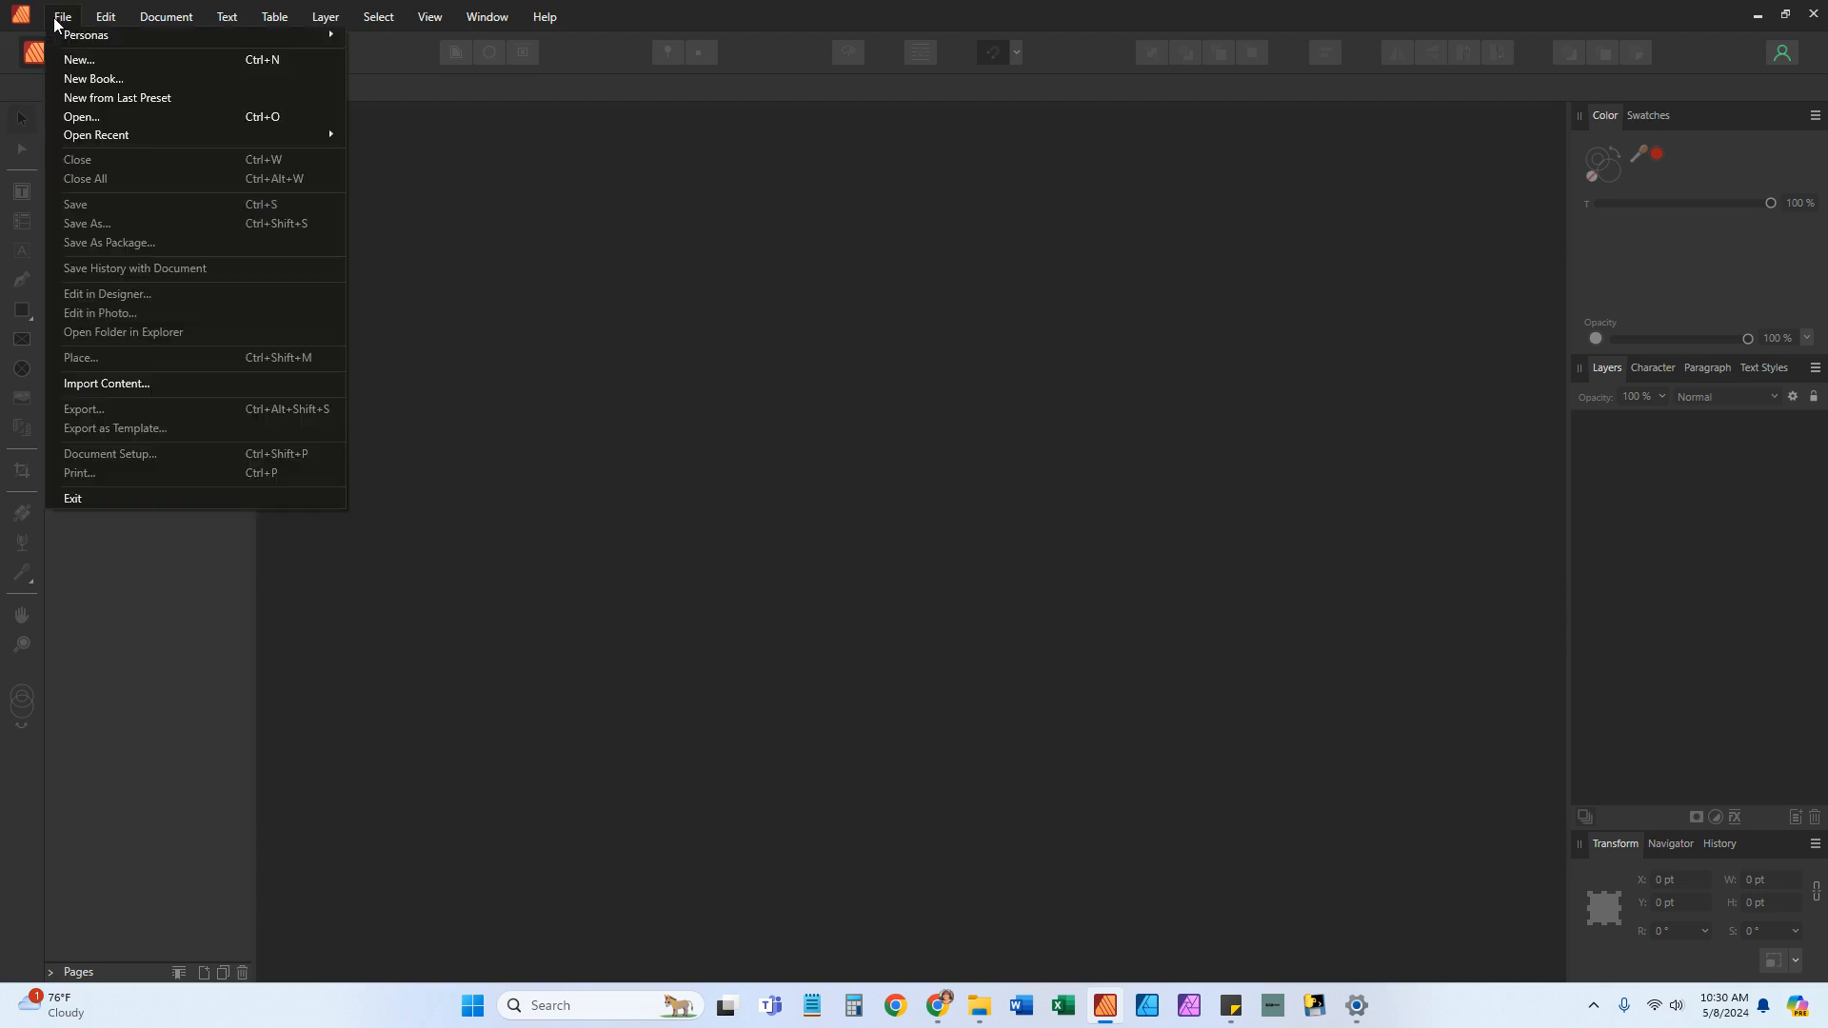
{"action": "mouse_move", "coordinate": [149, 134]}
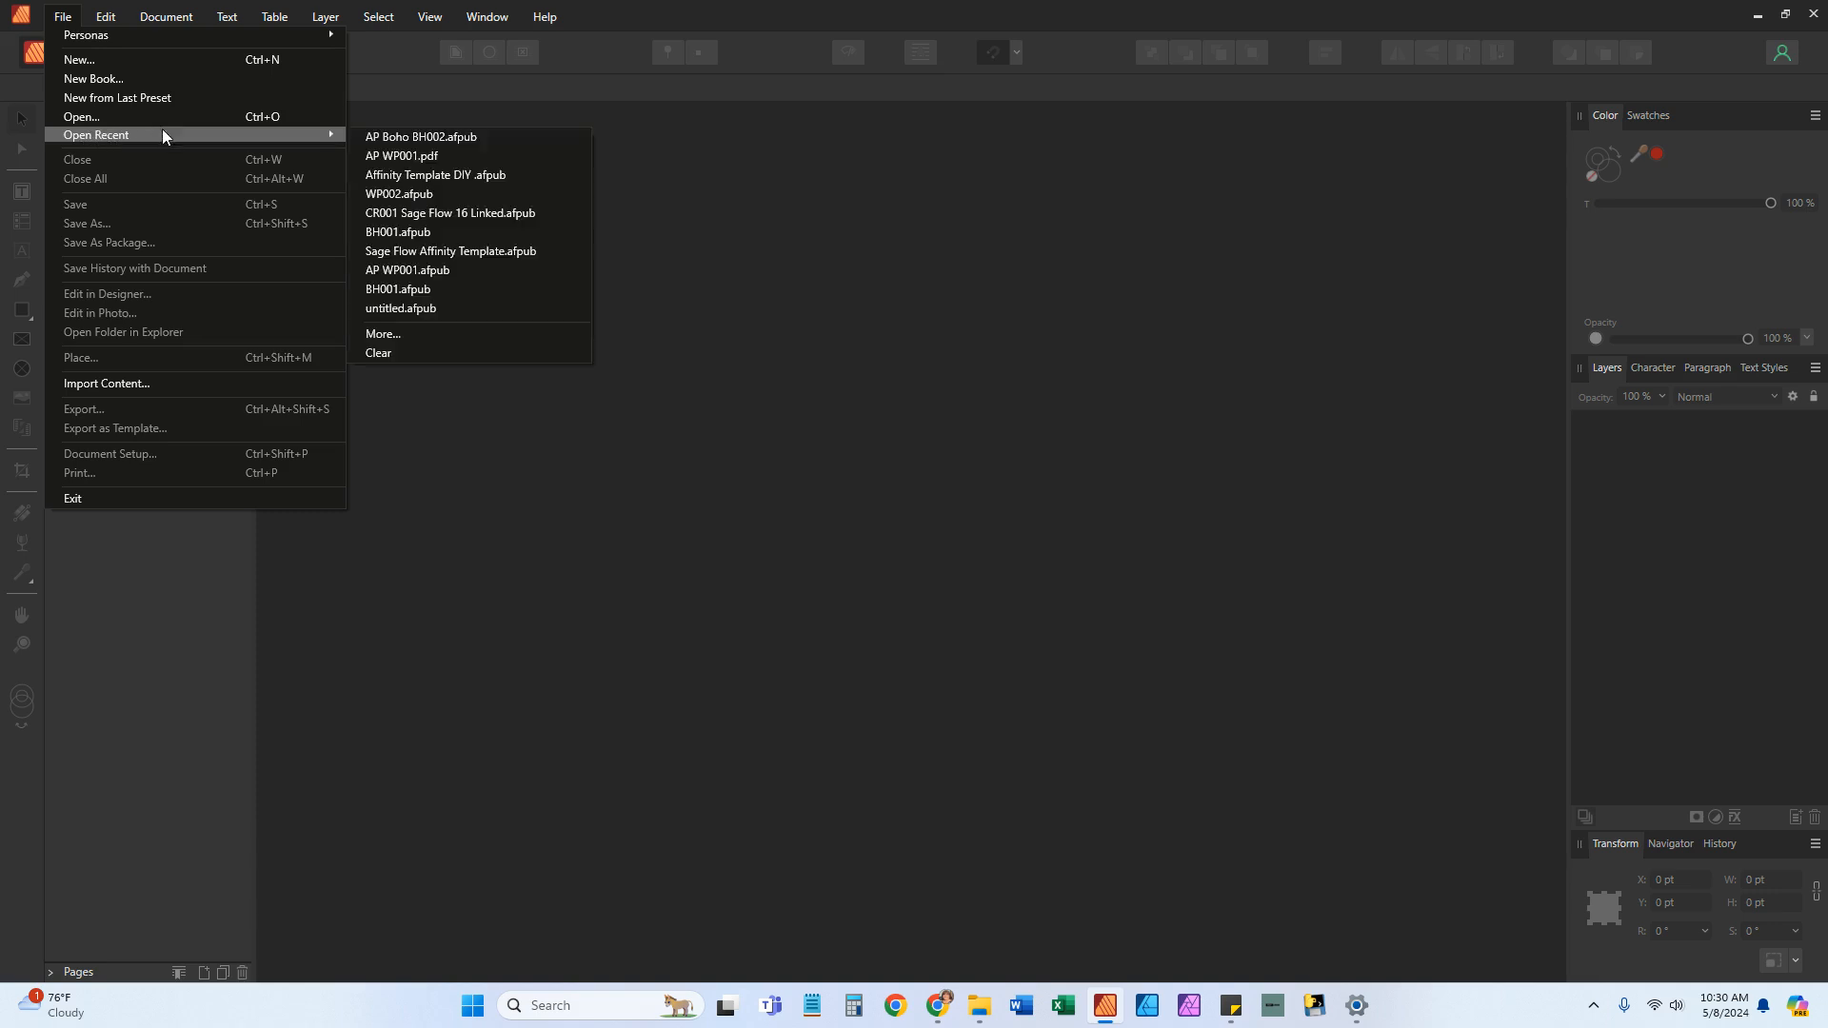
{"action": "left_click", "coordinate": [449, 134]}
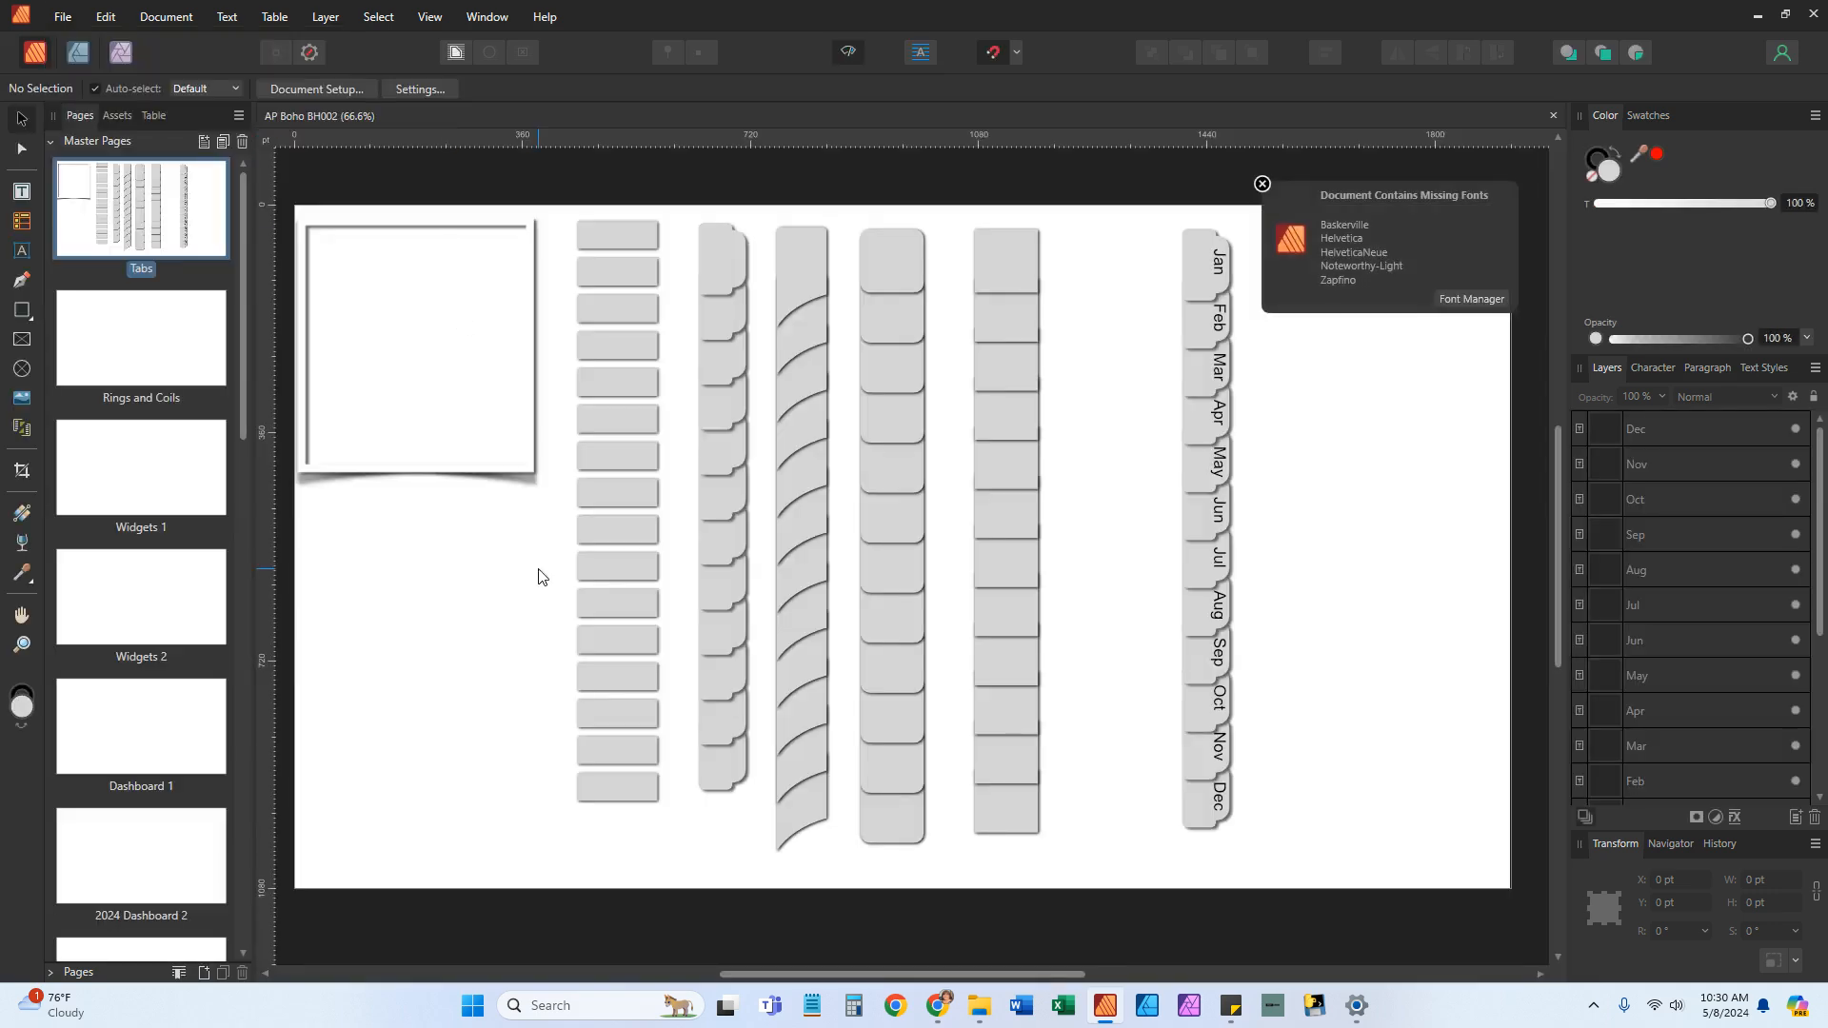
{"action": "left_click", "coordinate": [1262, 184]}
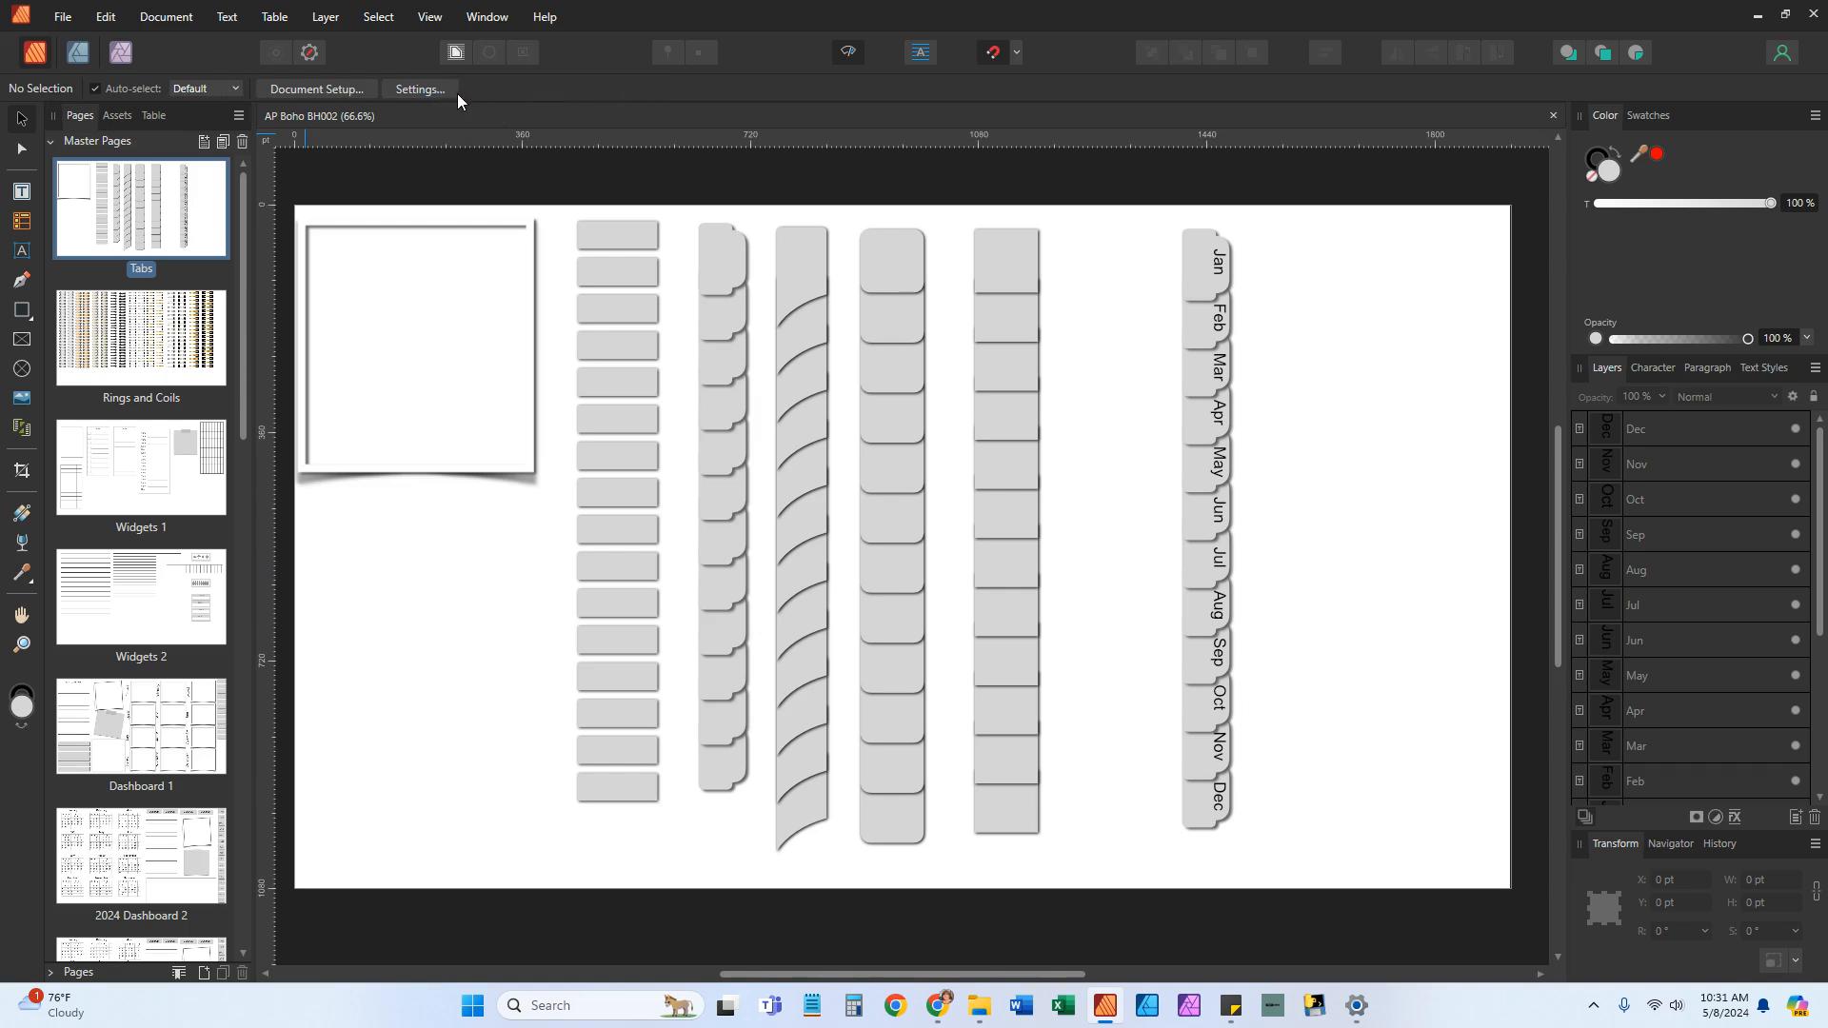
Look over the picture frame and tab groups on the Tabs master page, and open the Widgets 1 master page
{"action": "left_click", "coordinate": [419, 310]}
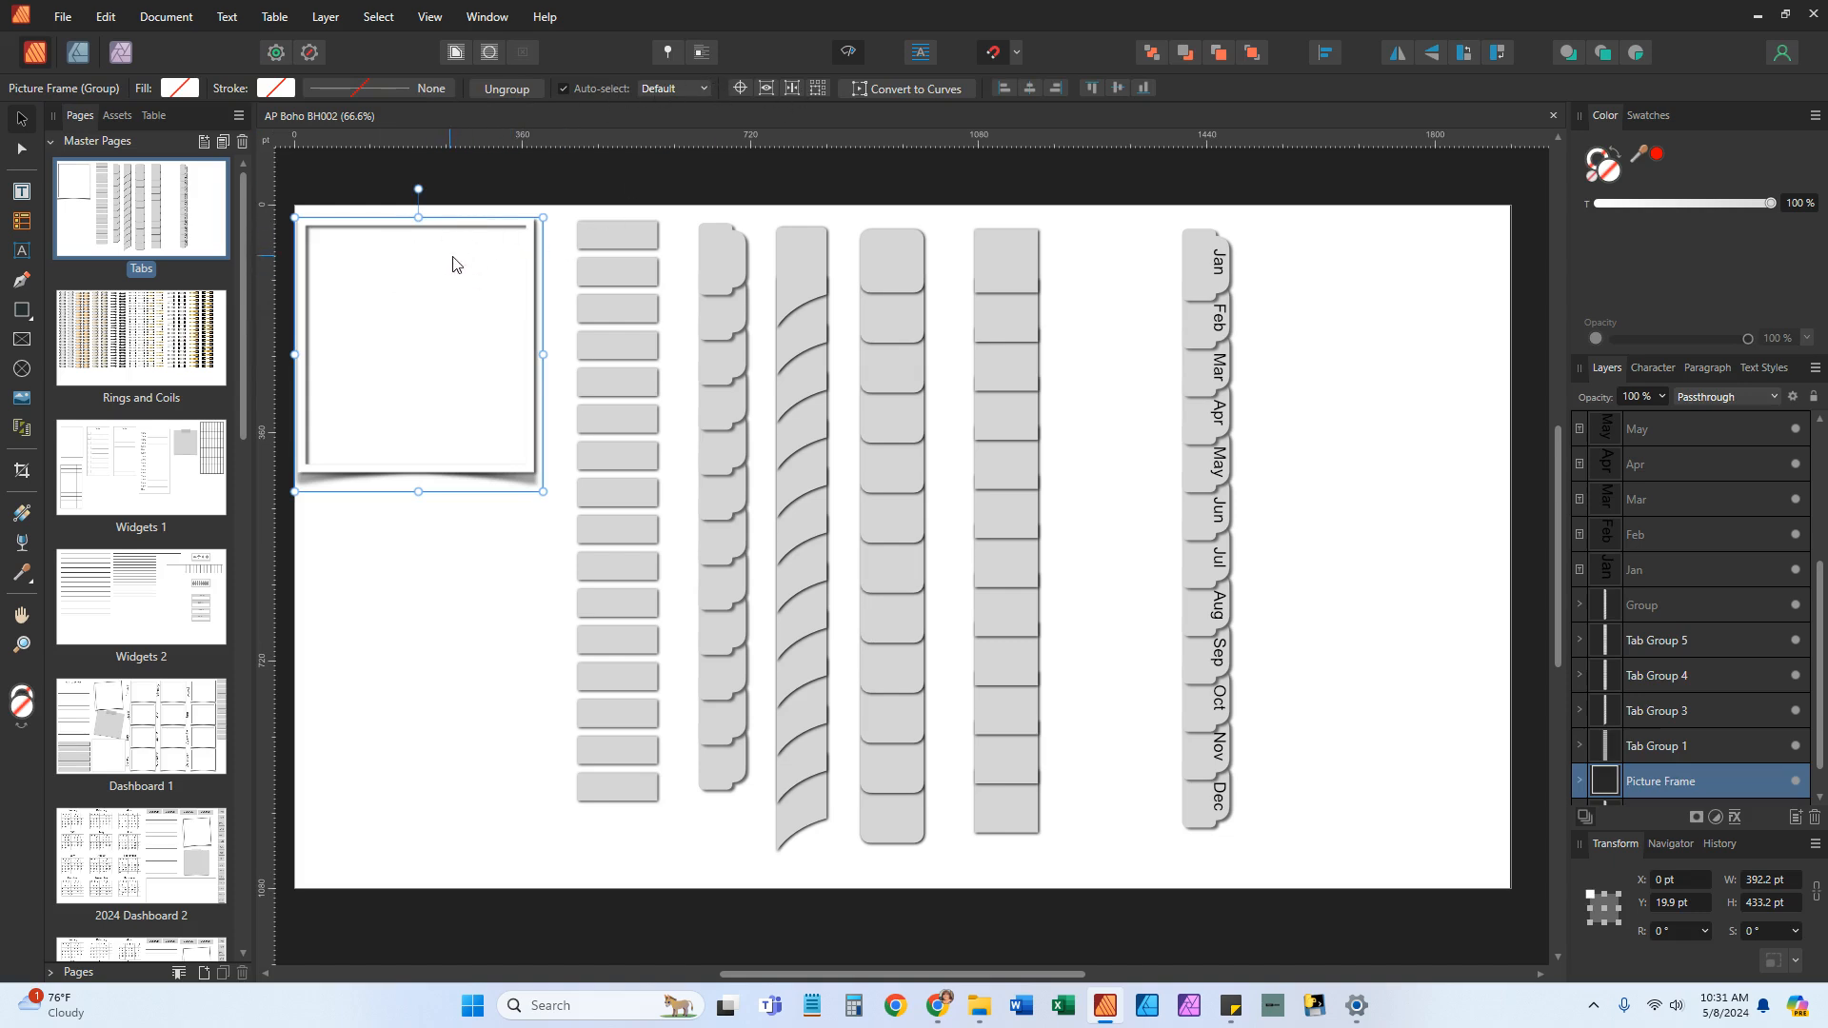
{"action": "left_click", "coordinate": [626, 238]}
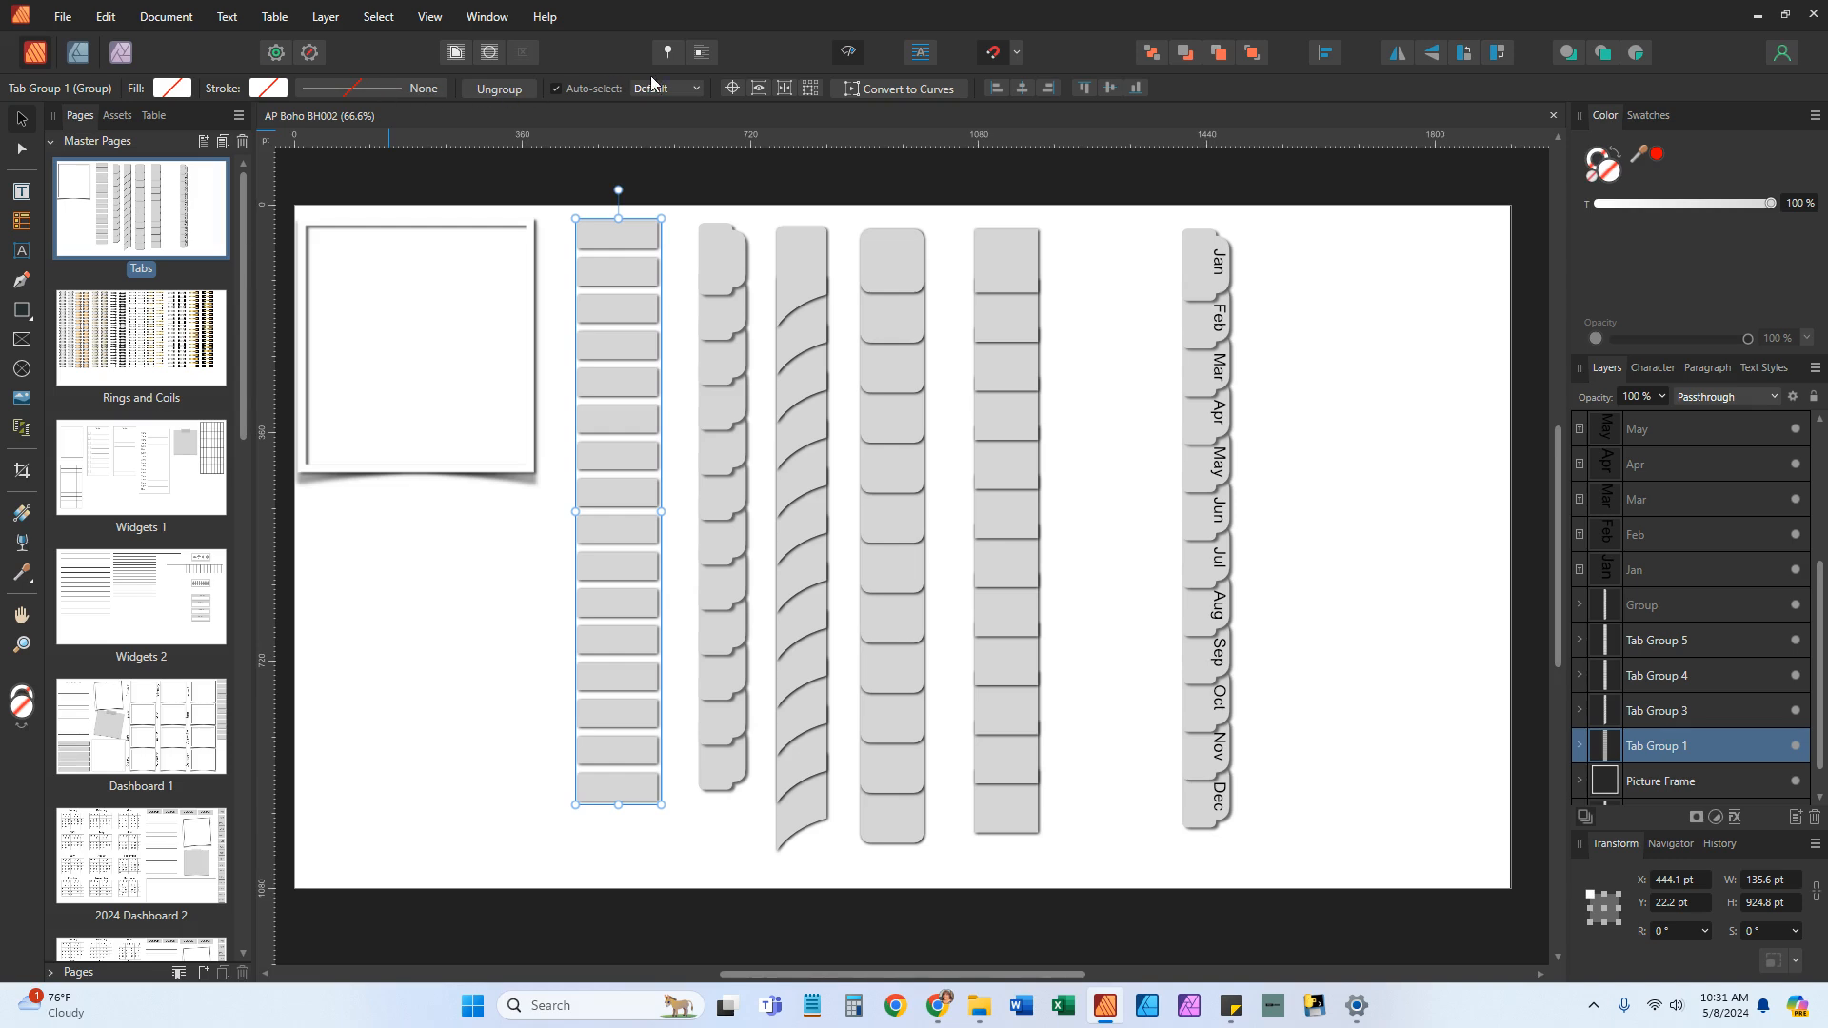
{"action": "scroll", "coordinate": [850, 506], "scroll_direction": "down", "scroll_amount": 3}
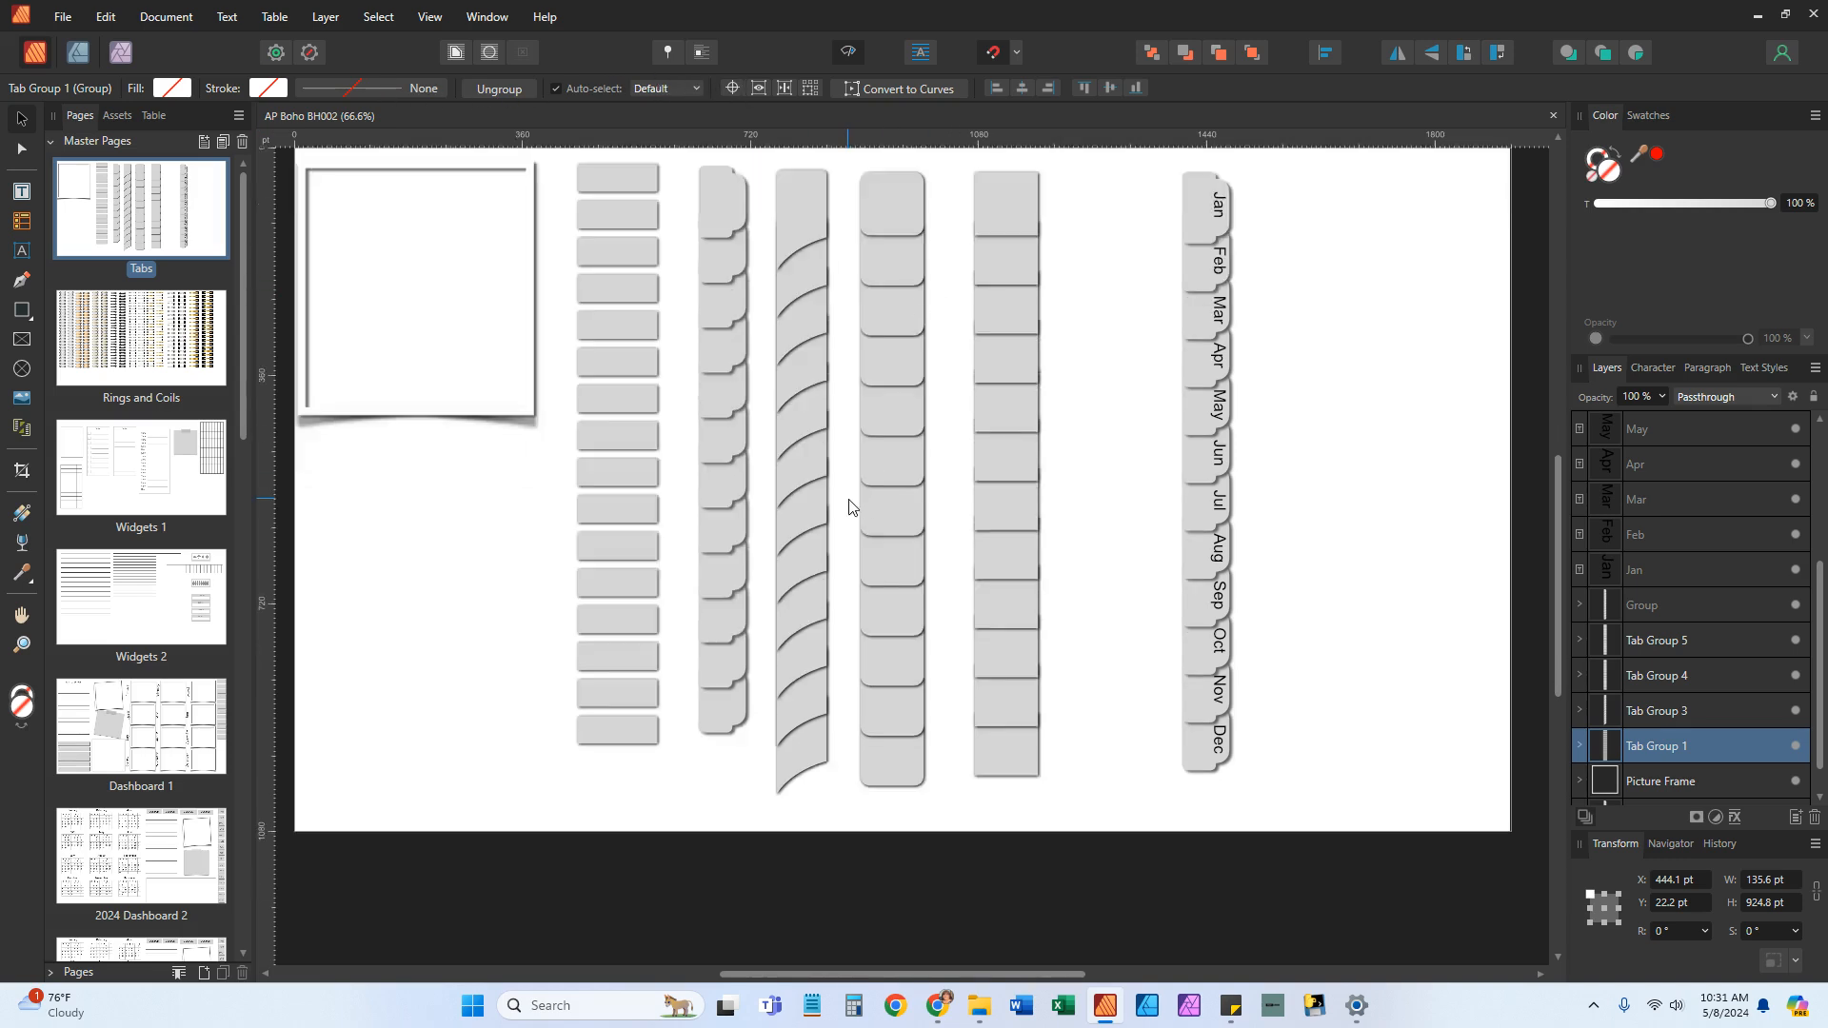
{"action": "scroll", "coordinate": [850, 506], "scroll_direction": "down", "scroll_amount": 3}
{"action": "left_click", "coordinate": [150, 473]}
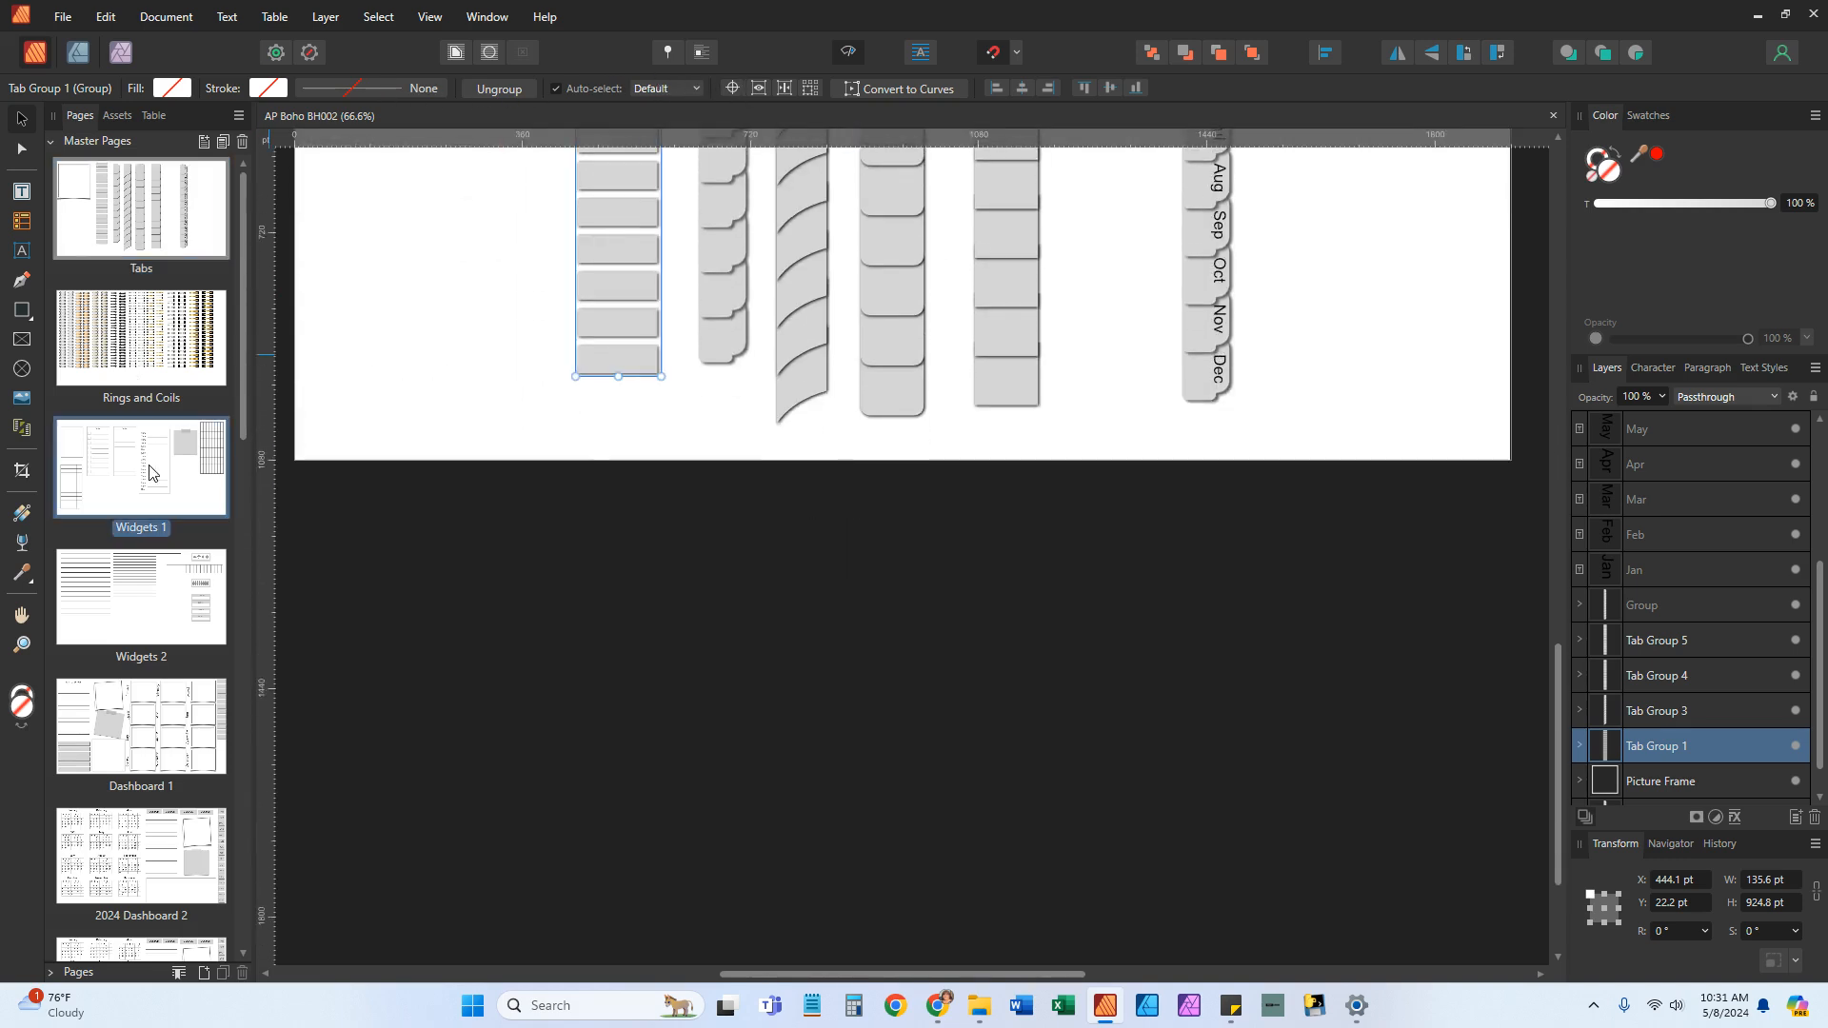
{"action": "left_click", "coordinate": [648, 350]}
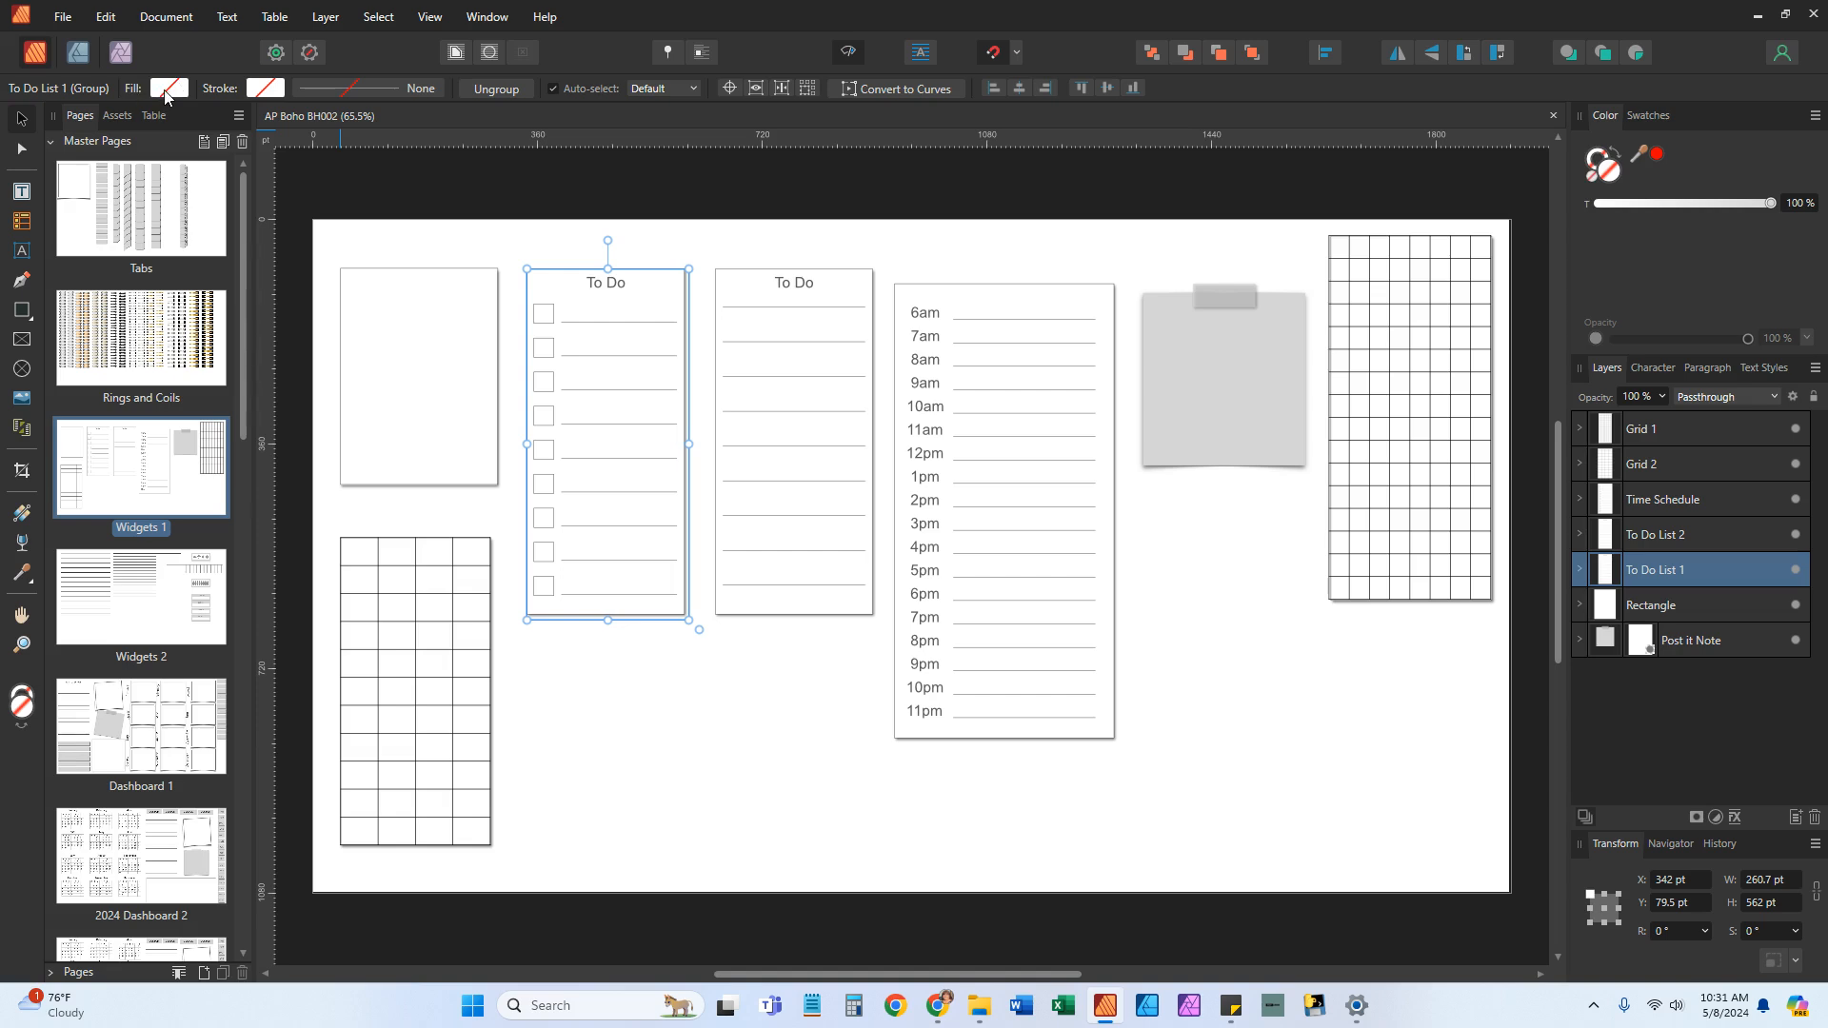
Fill the blank rectangle widget beside the To Do lists with the orange swatch 66 2 from palette 66
{"action": "left_click", "coordinate": [439, 325]}
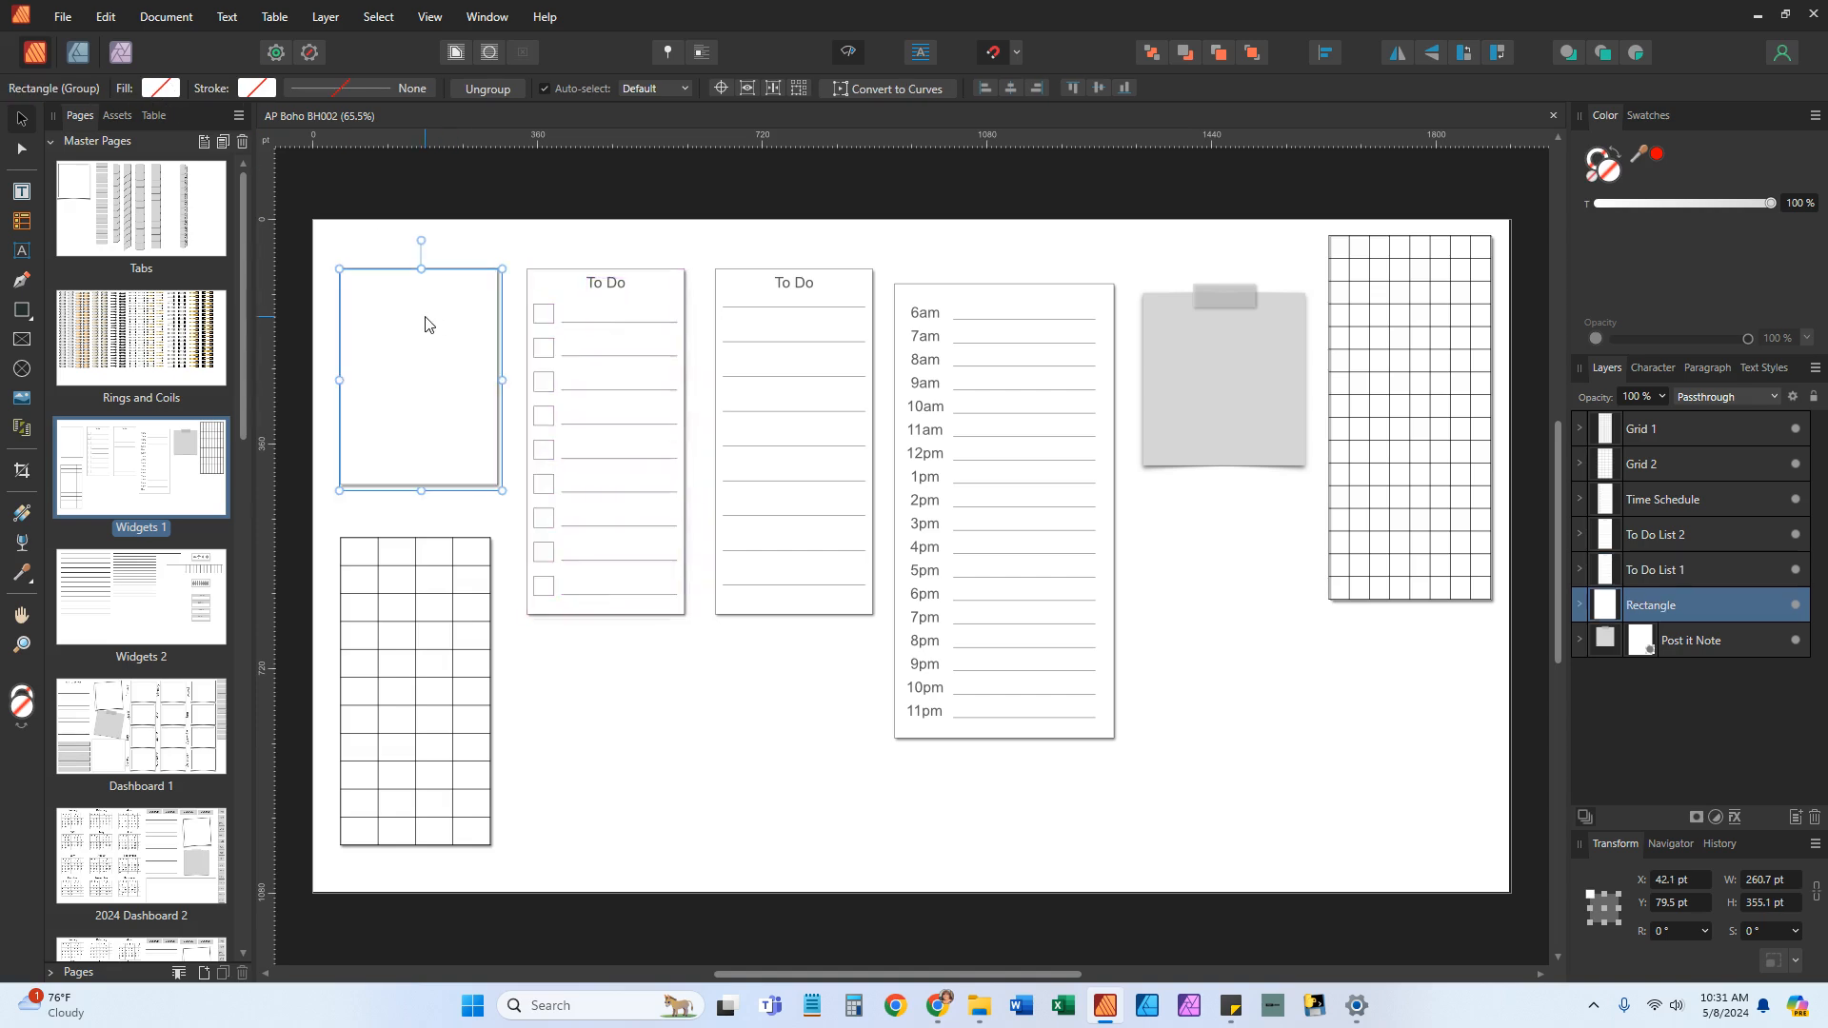
{"action": "left_click", "coordinate": [161, 88]}
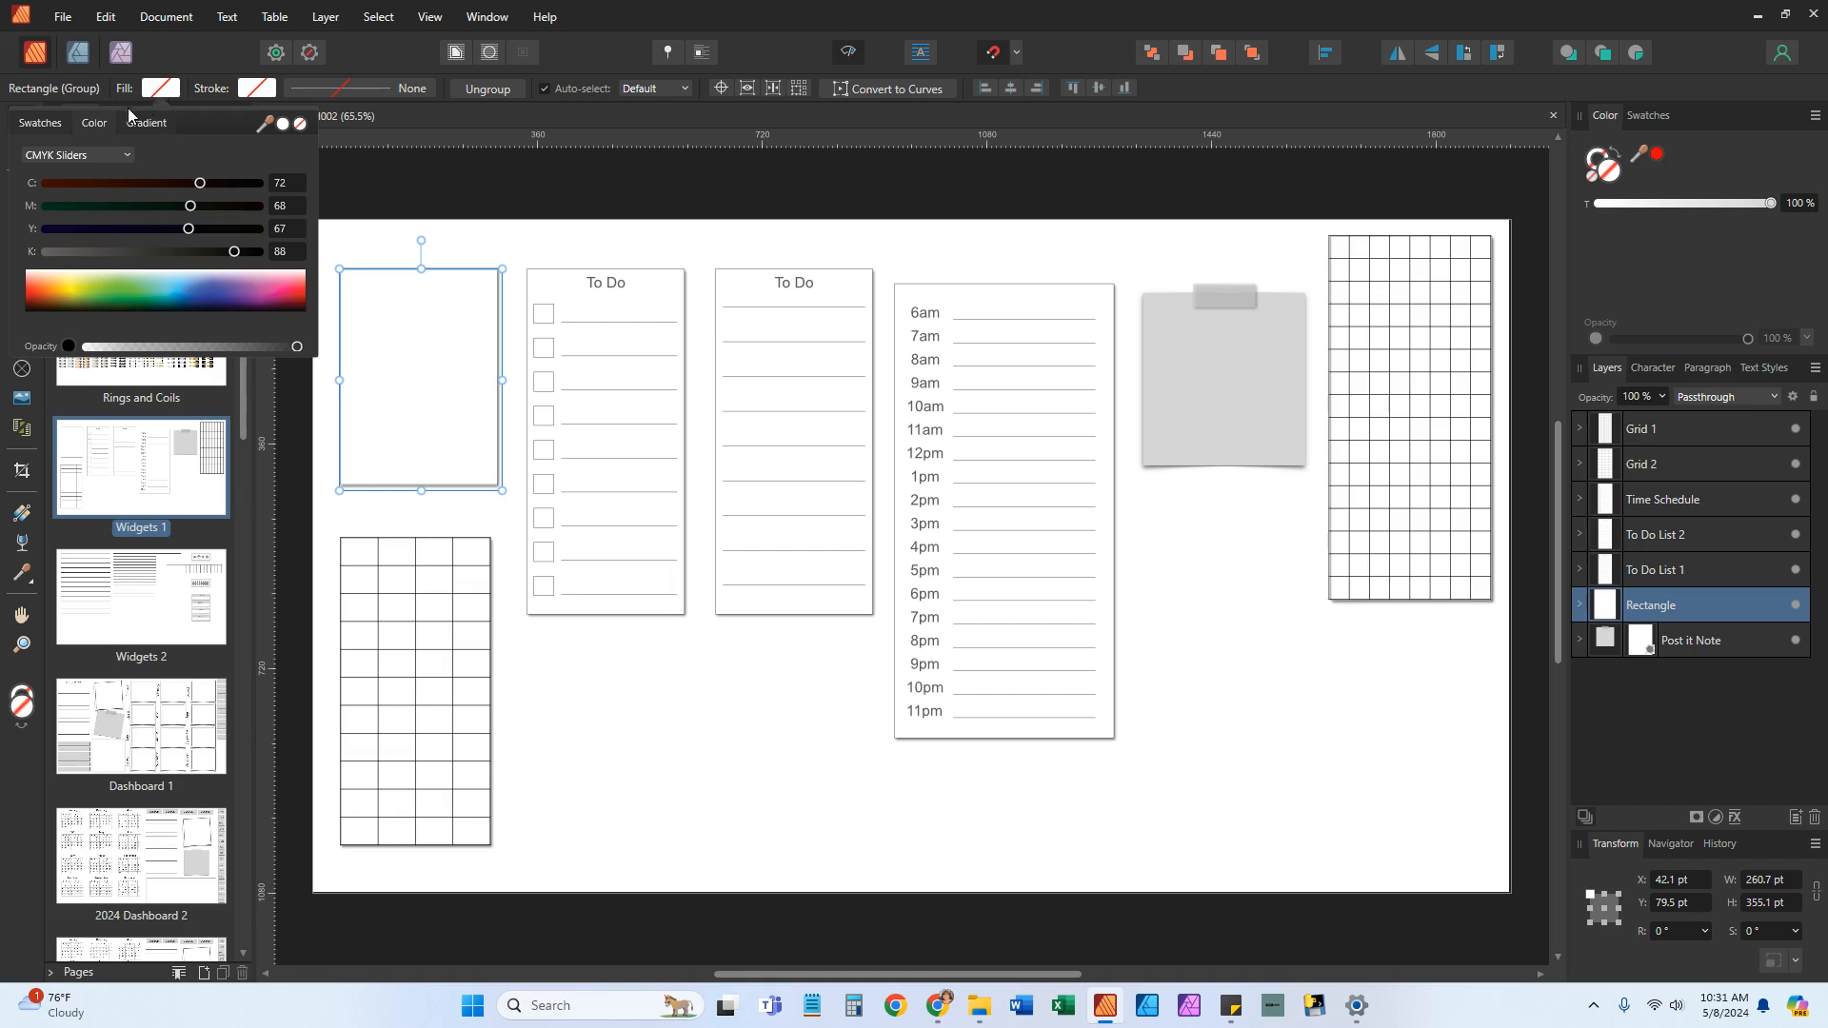
{"action": "left_click", "coordinate": [58, 123]}
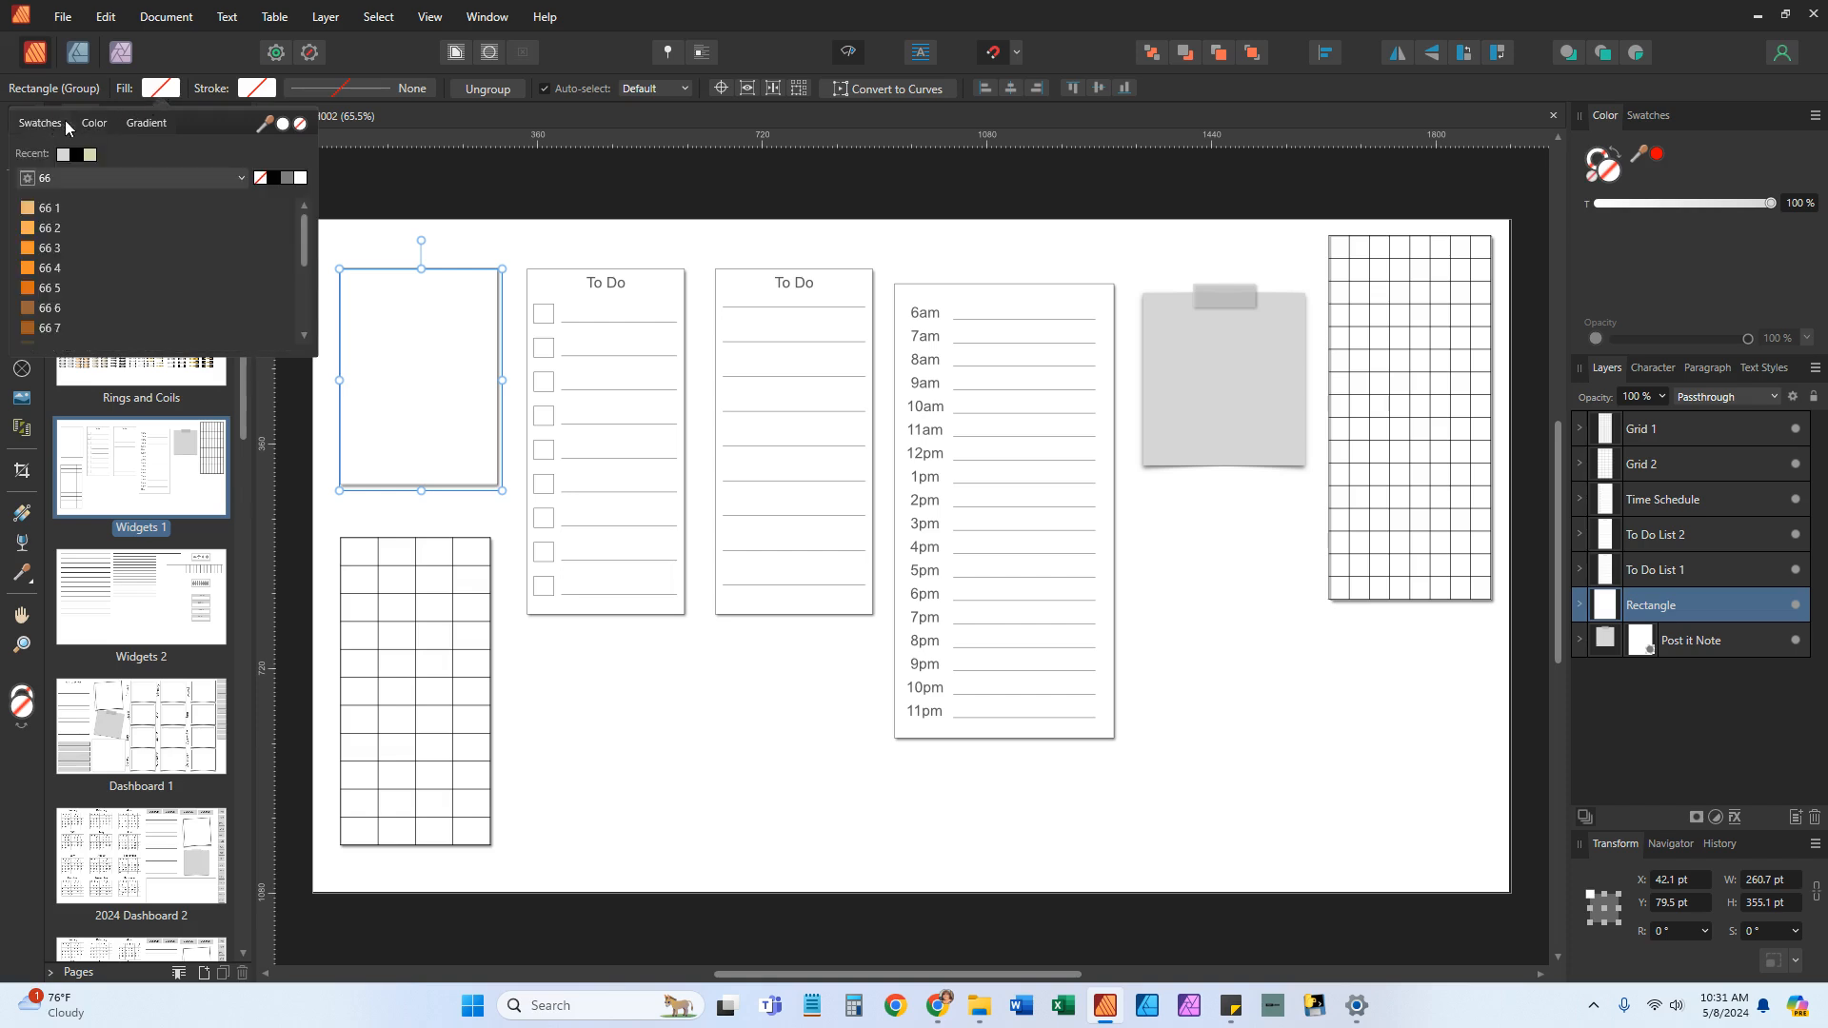
{"action": "left_click", "coordinate": [95, 125]}
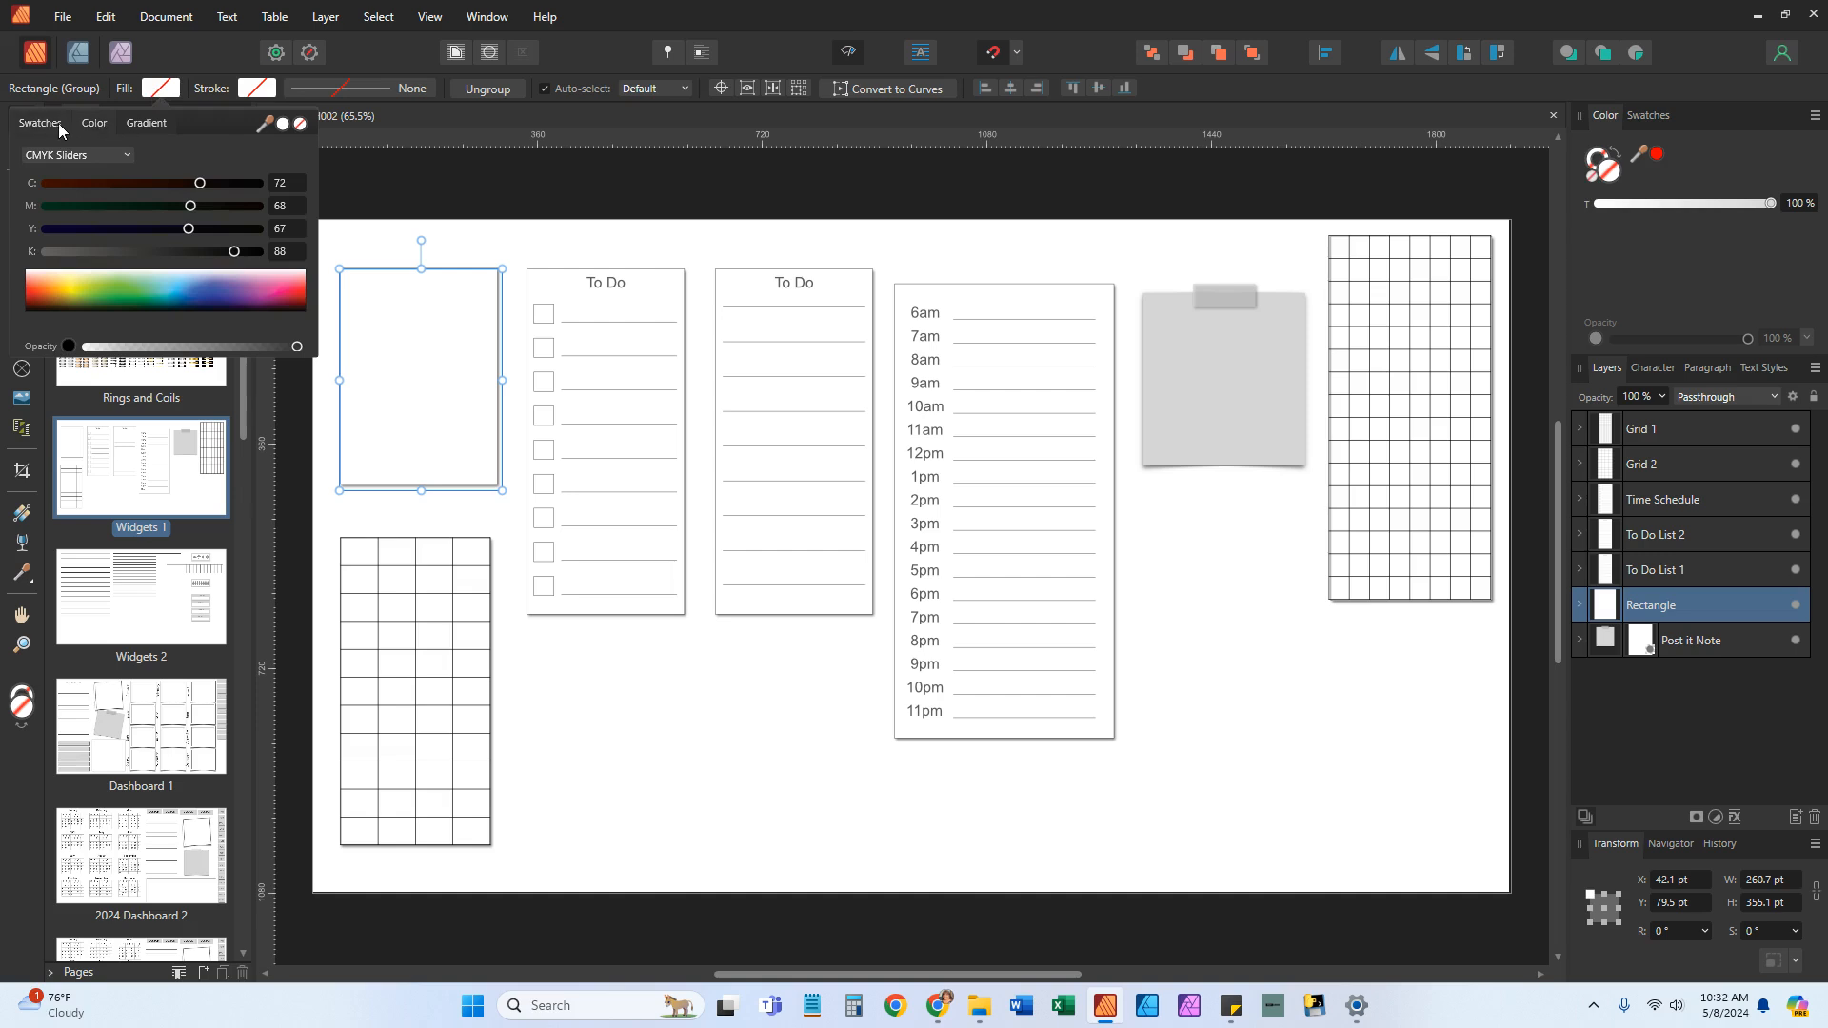
{"action": "left_click", "coordinate": [65, 123]}
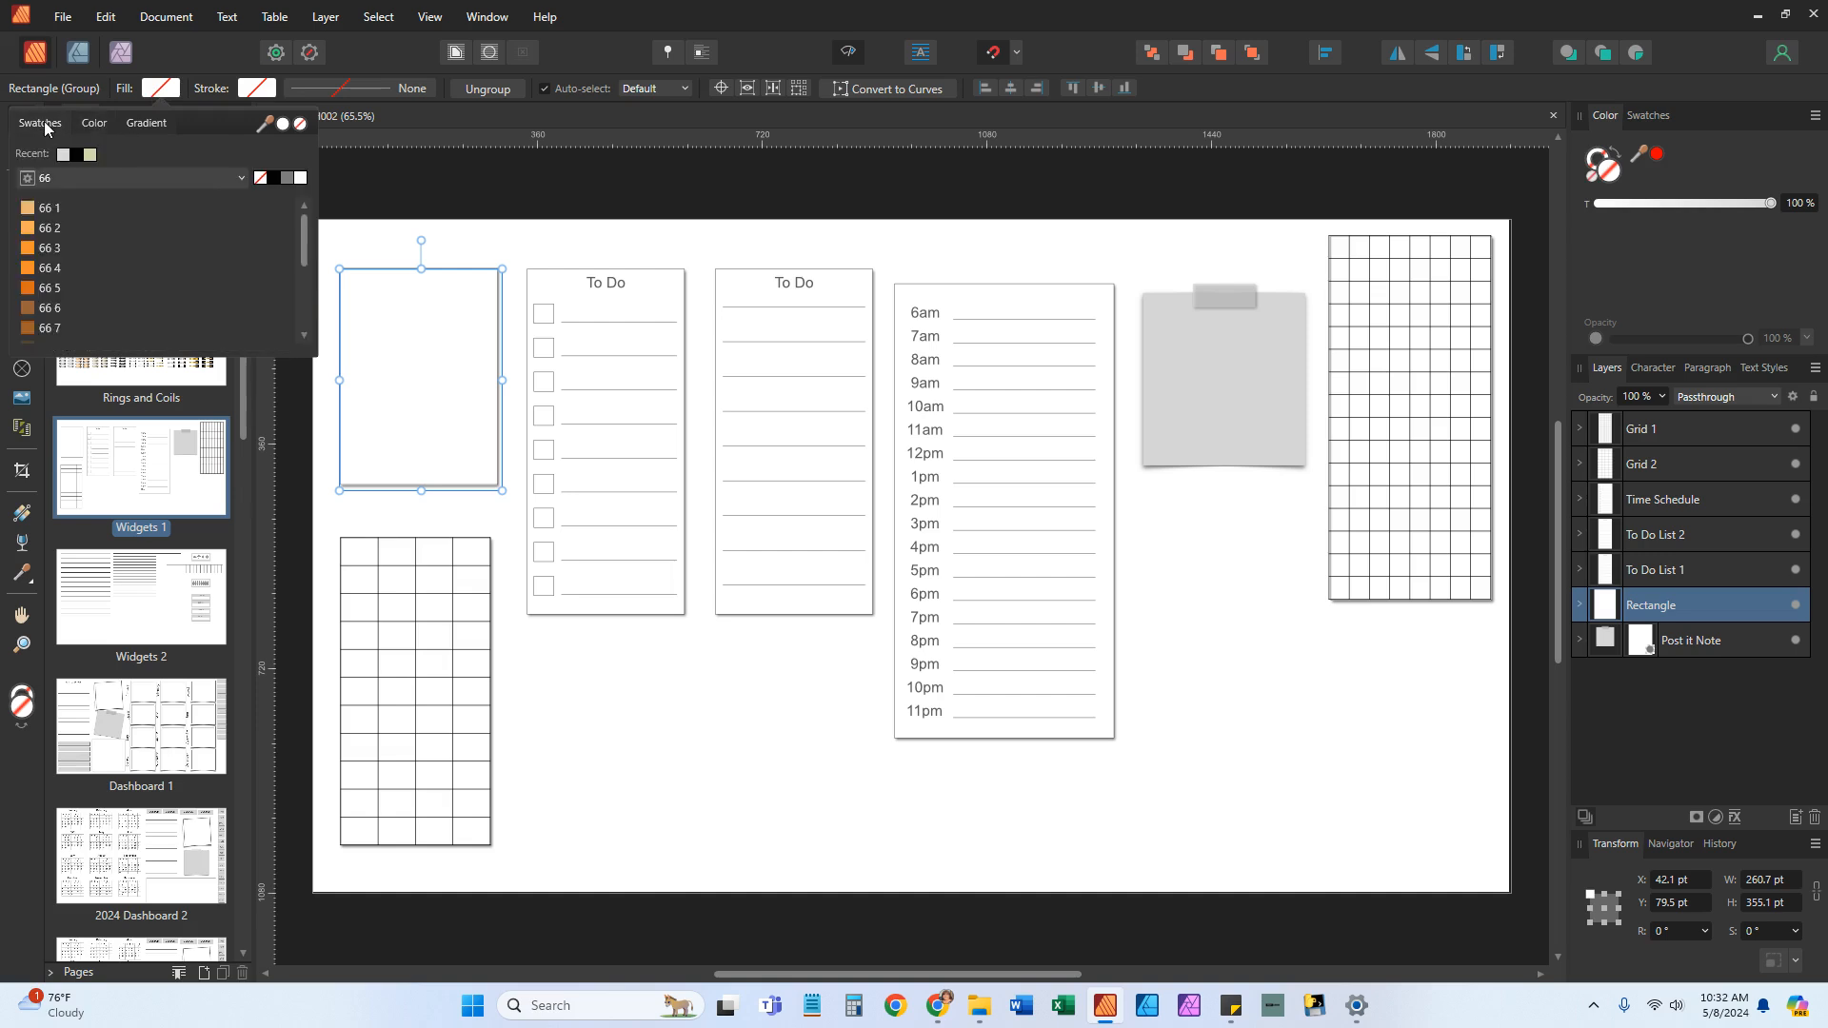
{"action": "left_click", "coordinate": [25, 233]}
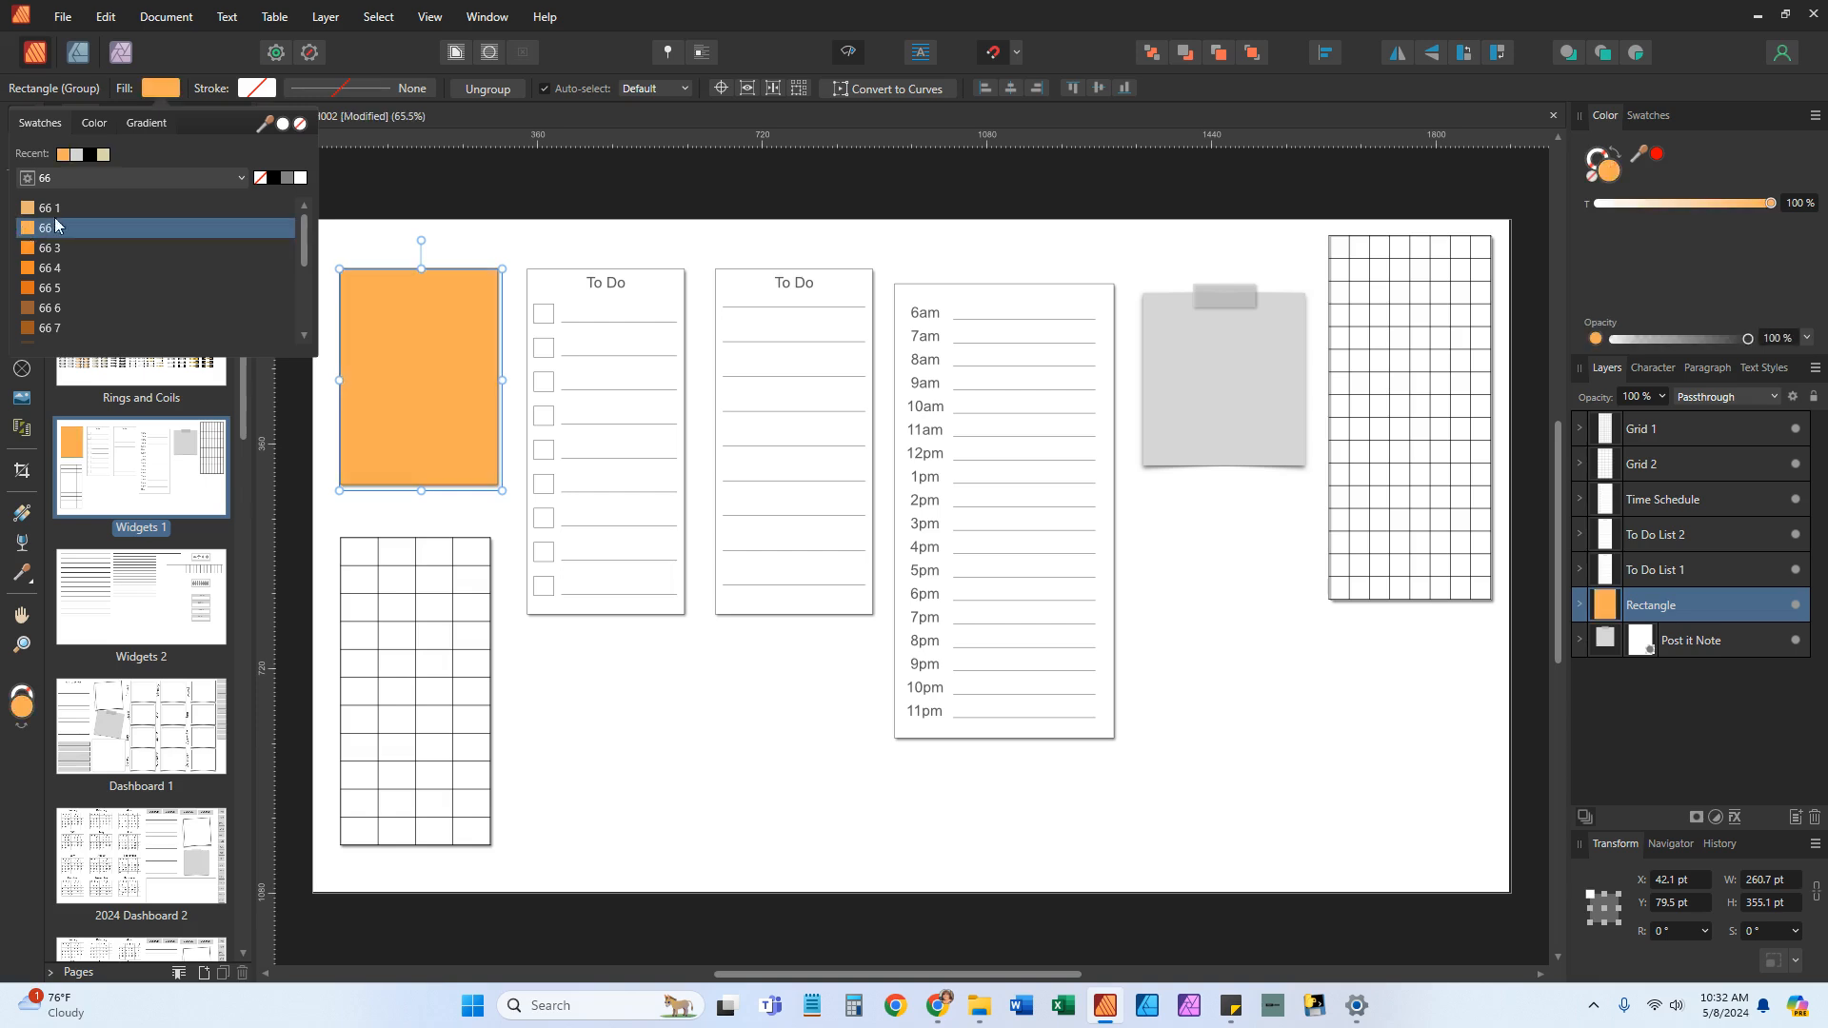
Give the orange rectangle a black stroke from the recent colours
{"action": "left_click", "coordinate": [262, 95]}
{"action": "left_click", "coordinate": [258, 91]}
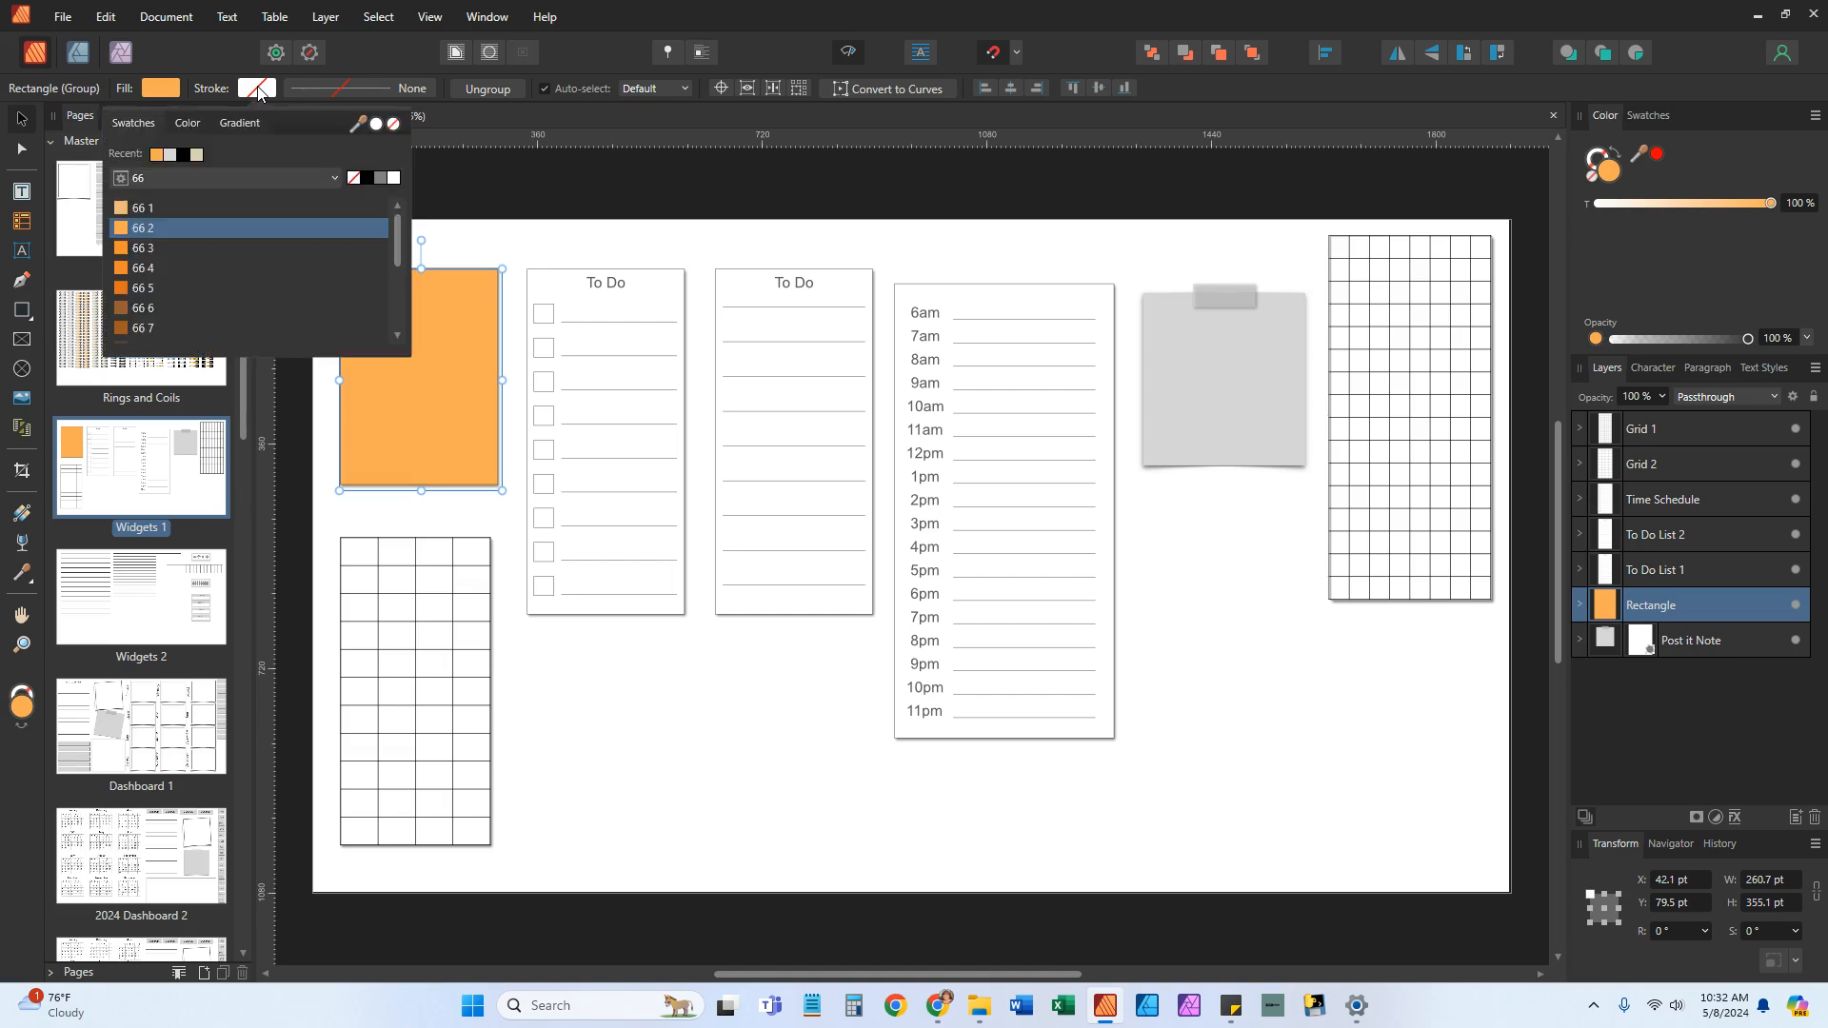
{"action": "left_click", "coordinate": [181, 154]}
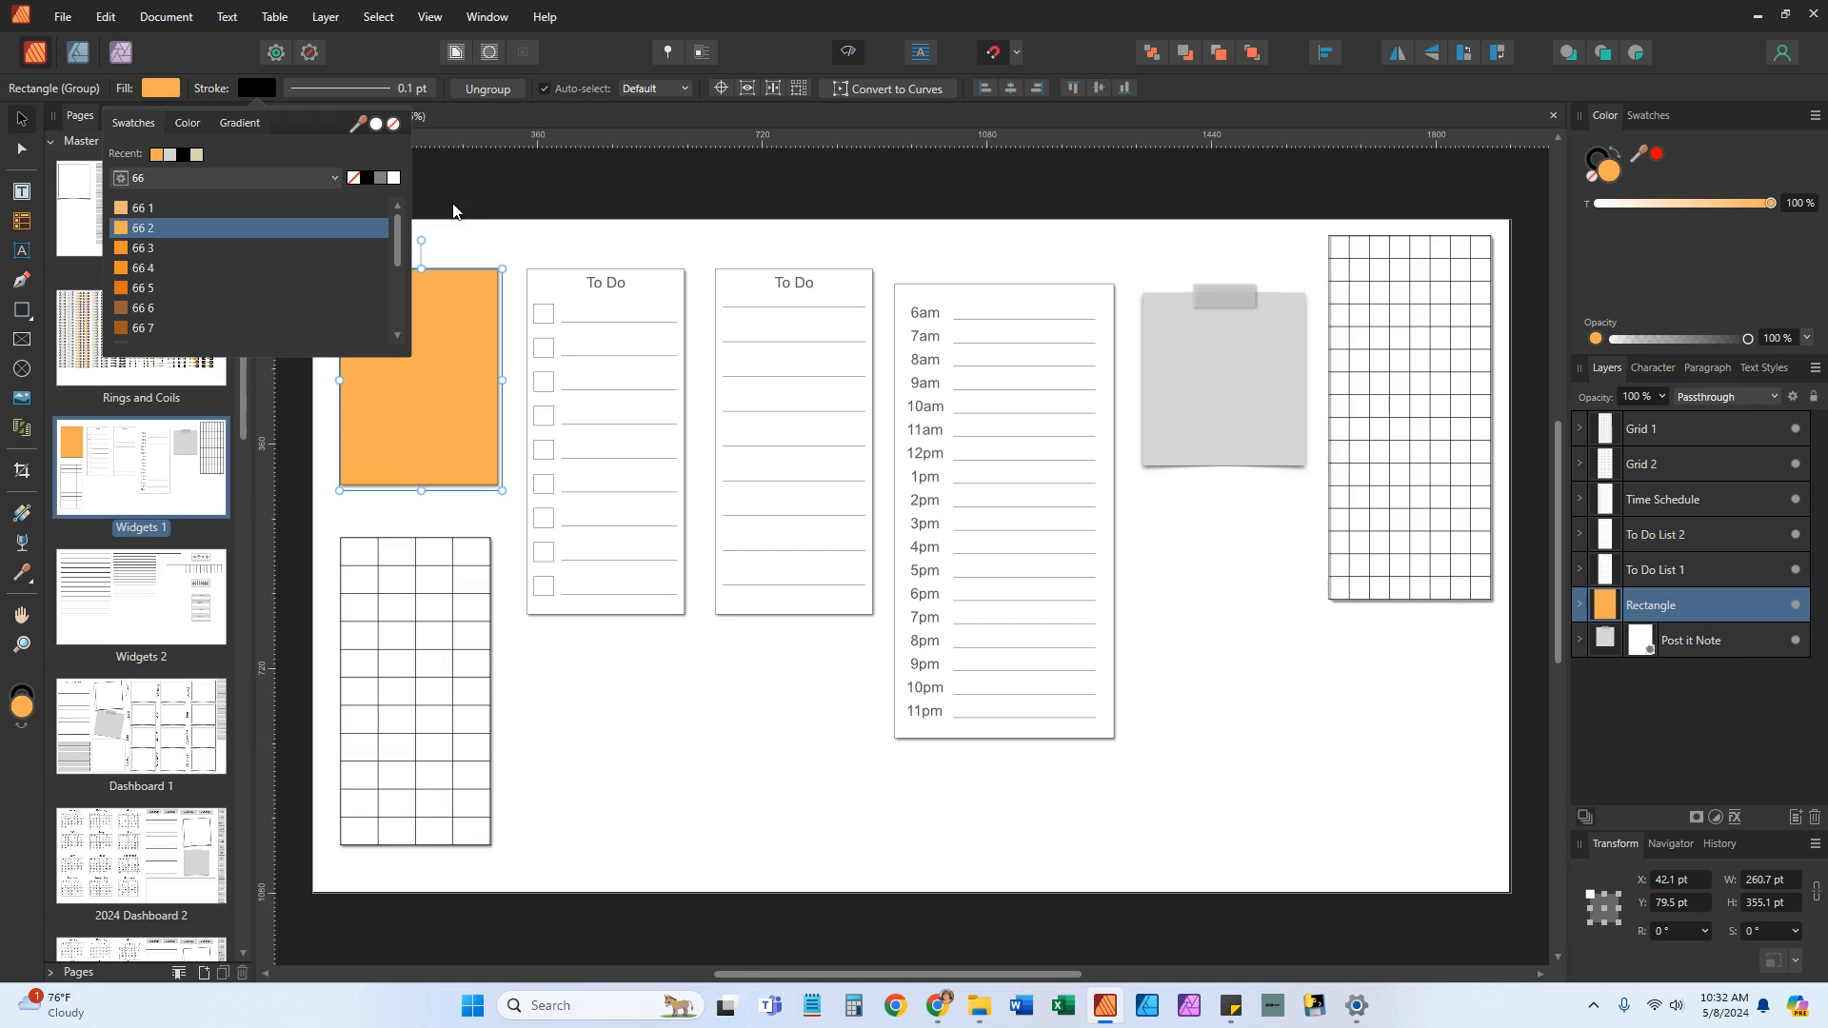
{"action": "left_click", "coordinate": [541, 196]}
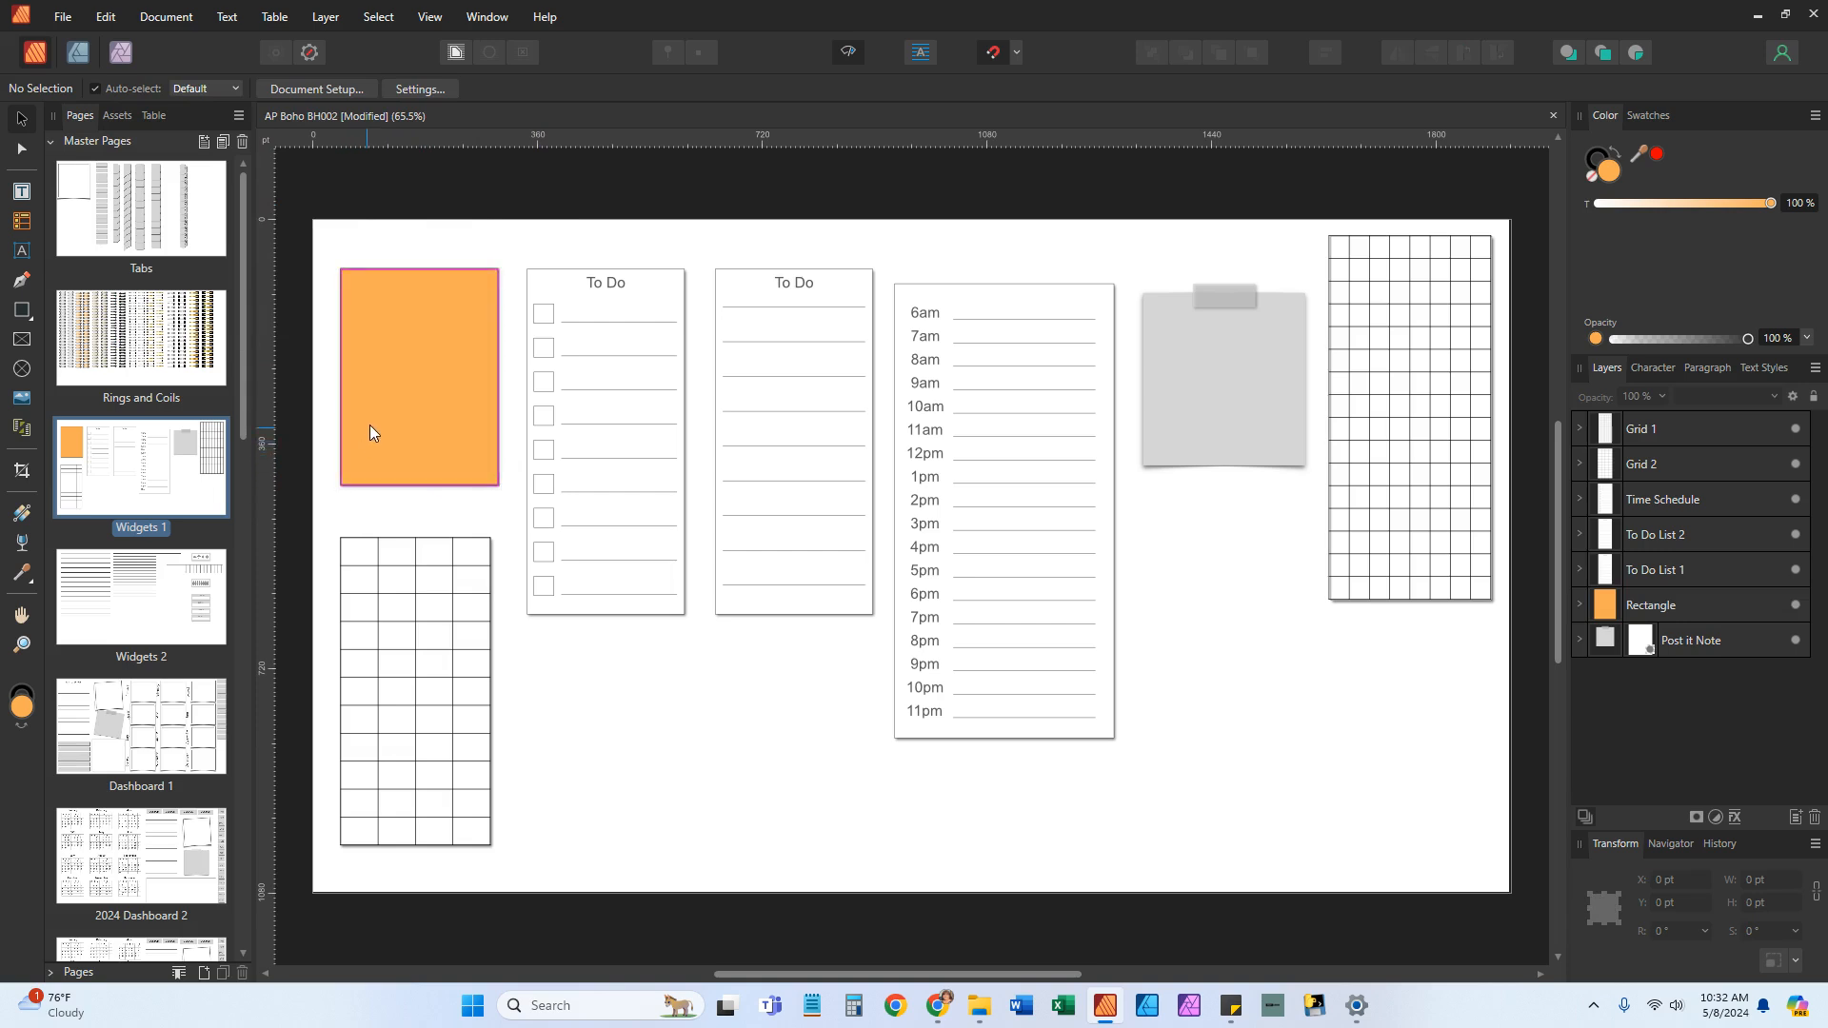
Set the orange rectangle's stroke width to 0.5 pt and inspect its outline up close
{"action": "scroll", "coordinate": [426, 367], "scroll_direction": "up", "scroll_amount": 3}
{"action": "scroll", "coordinate": [426, 384], "scroll_direction": "up", "scroll_amount": 1}
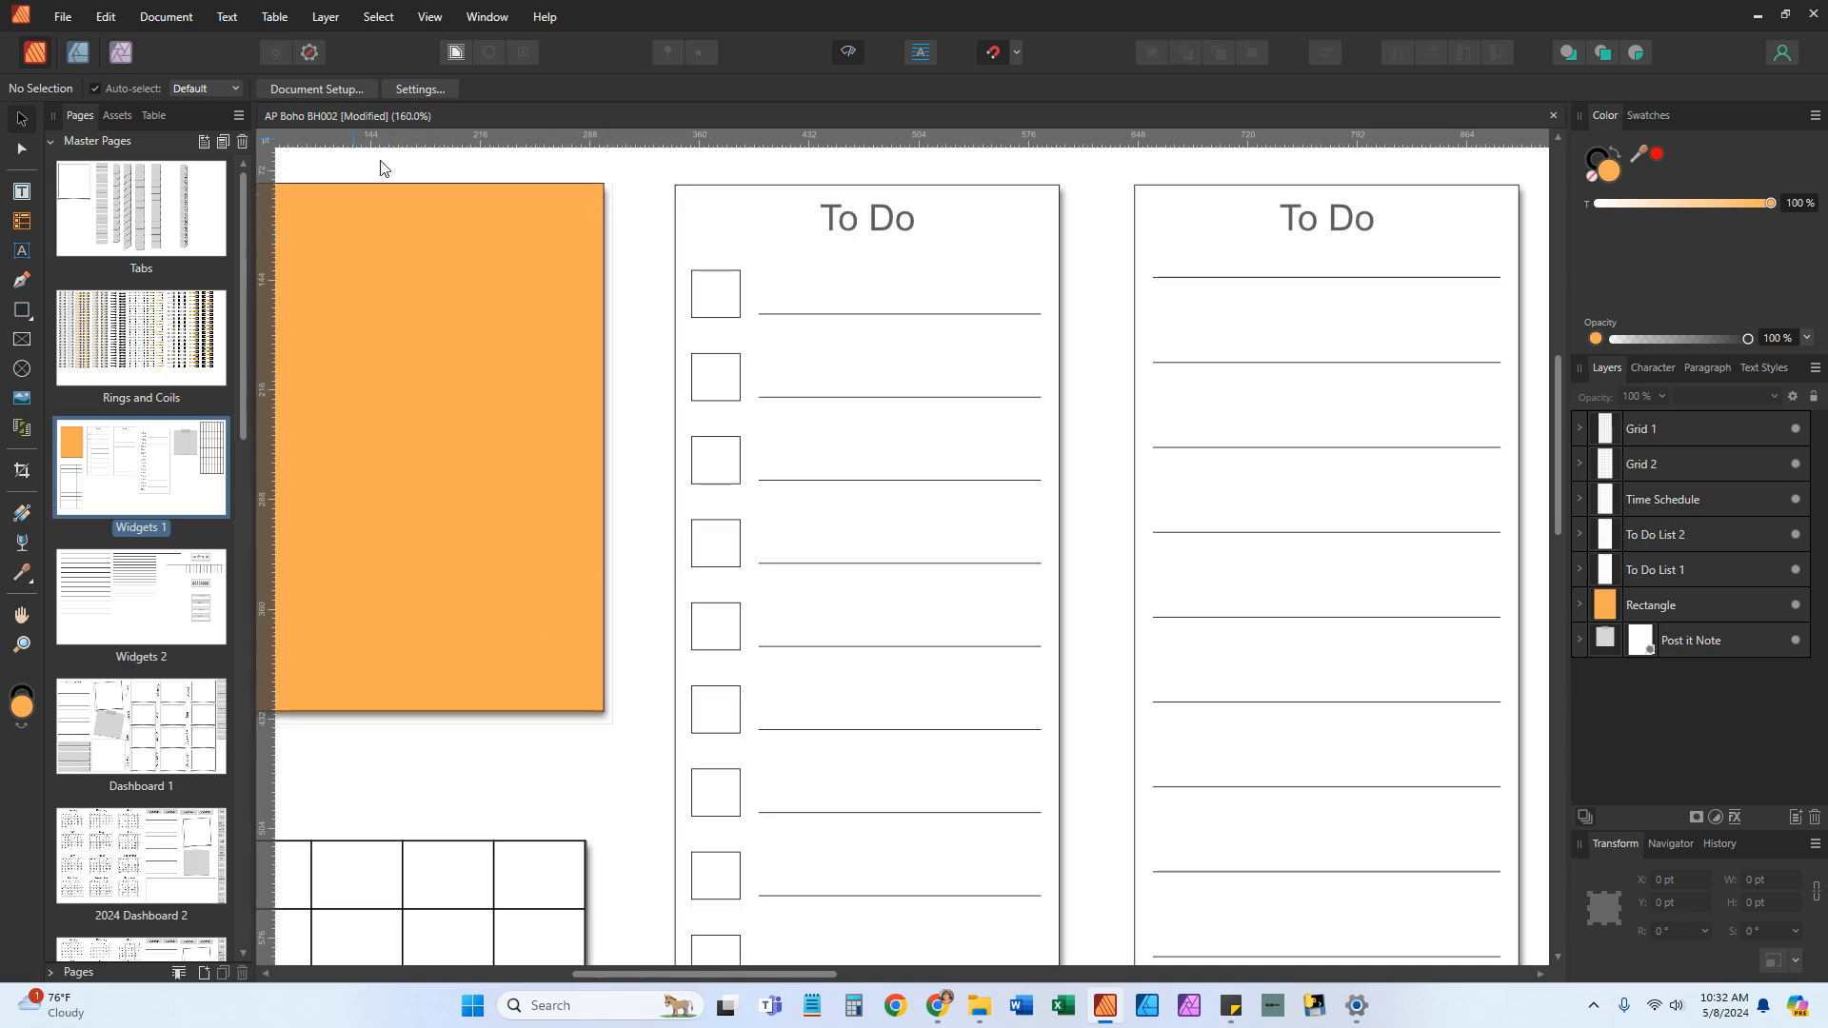
{"action": "left_click", "coordinate": [497, 241]}
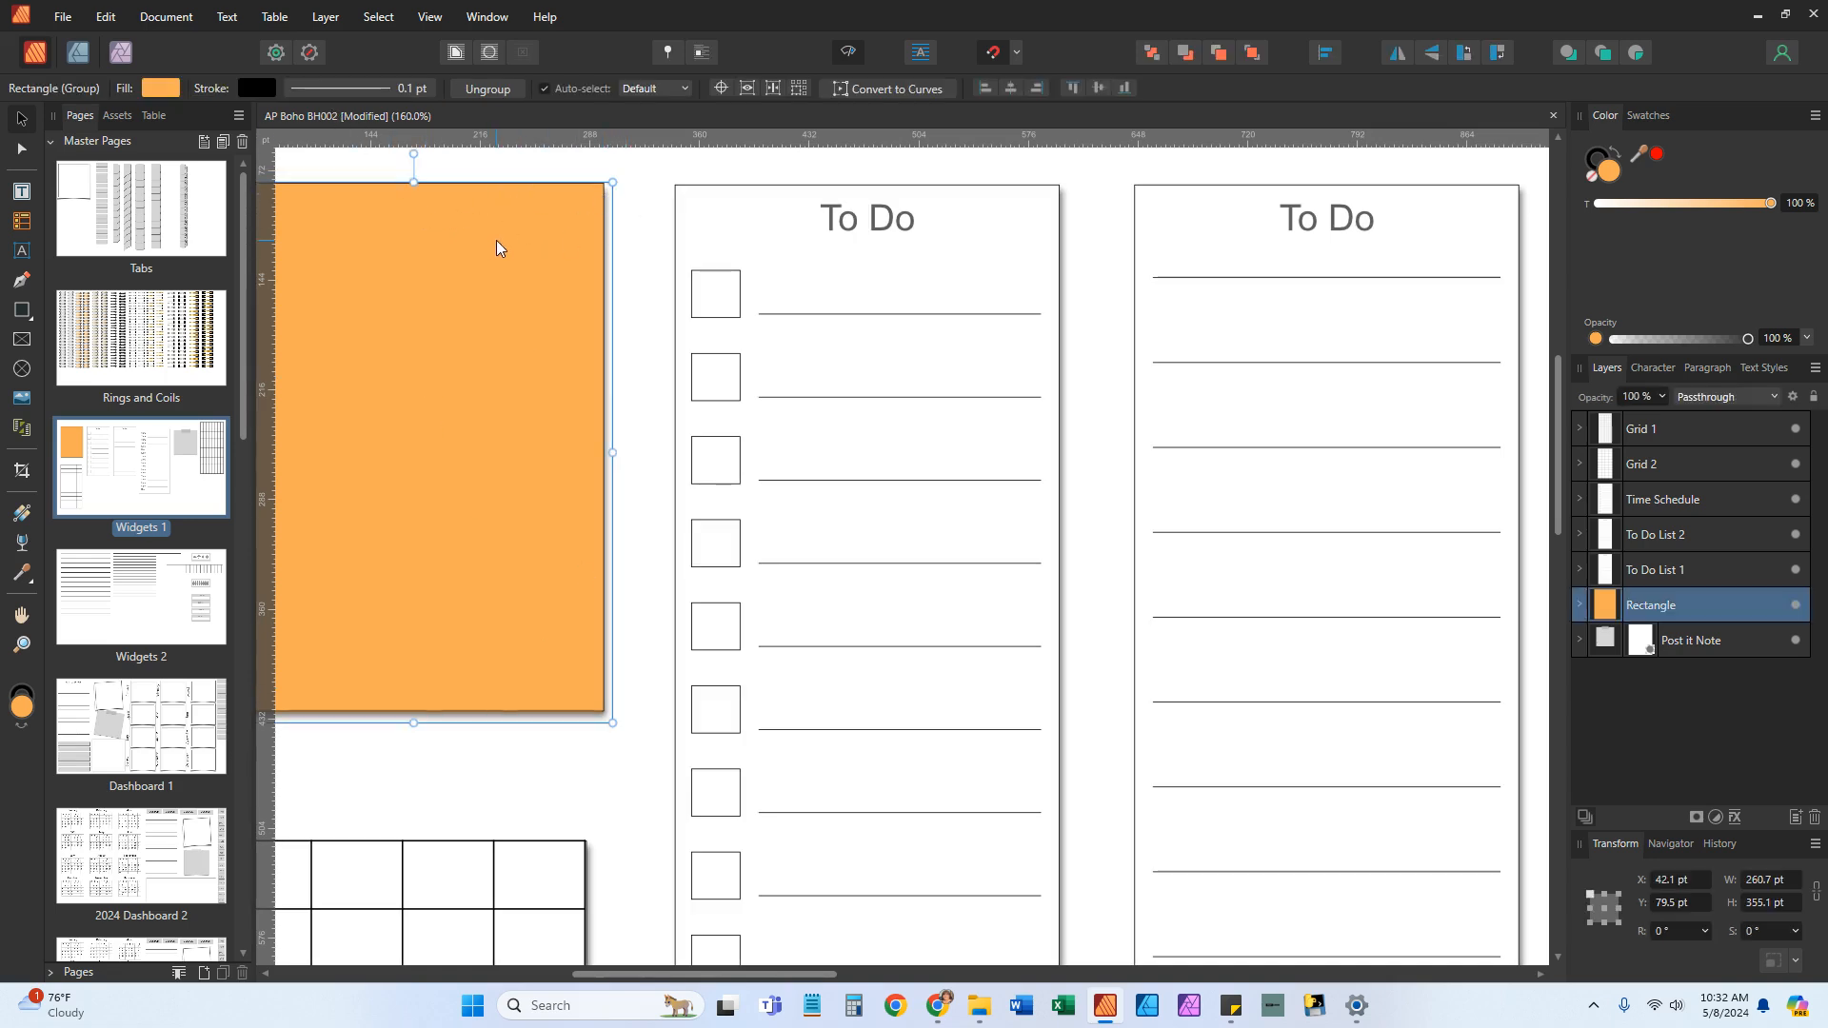
{"action": "left_click", "coordinate": [379, 86]}
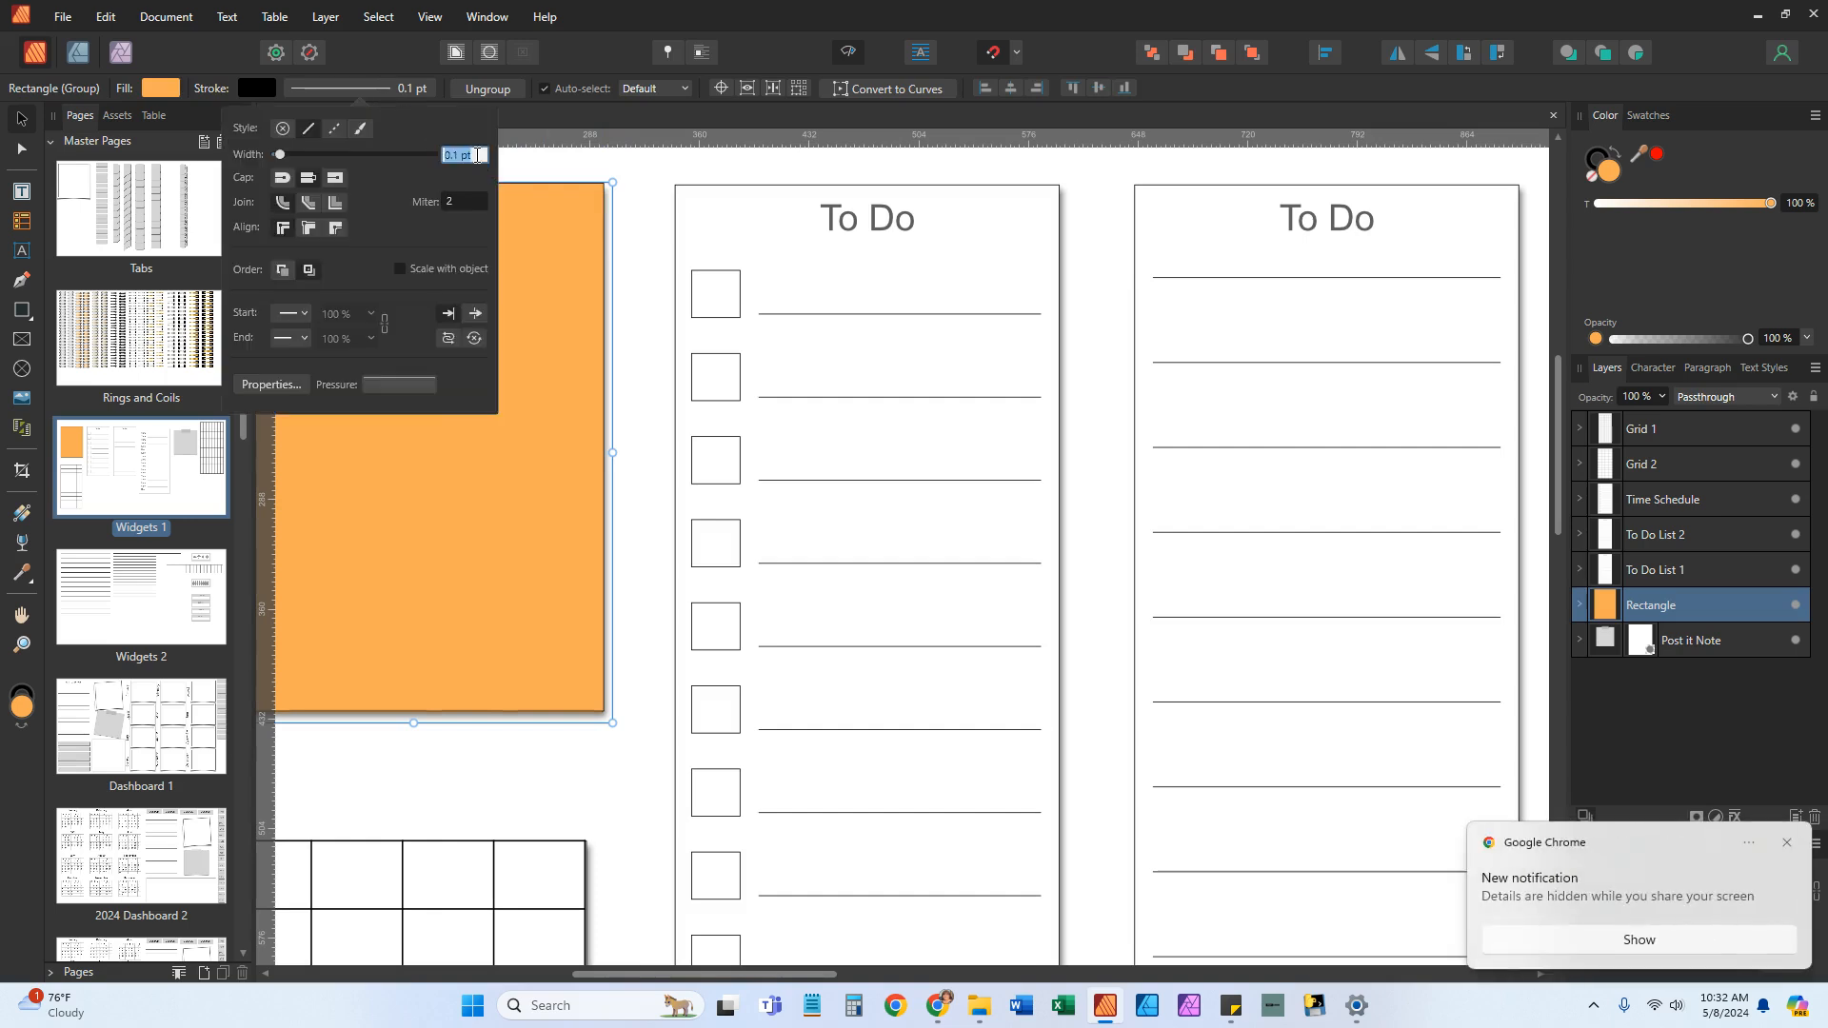
{"action": "key", "text": "BackSpace"}
{"action": "type", "text": ".5"}
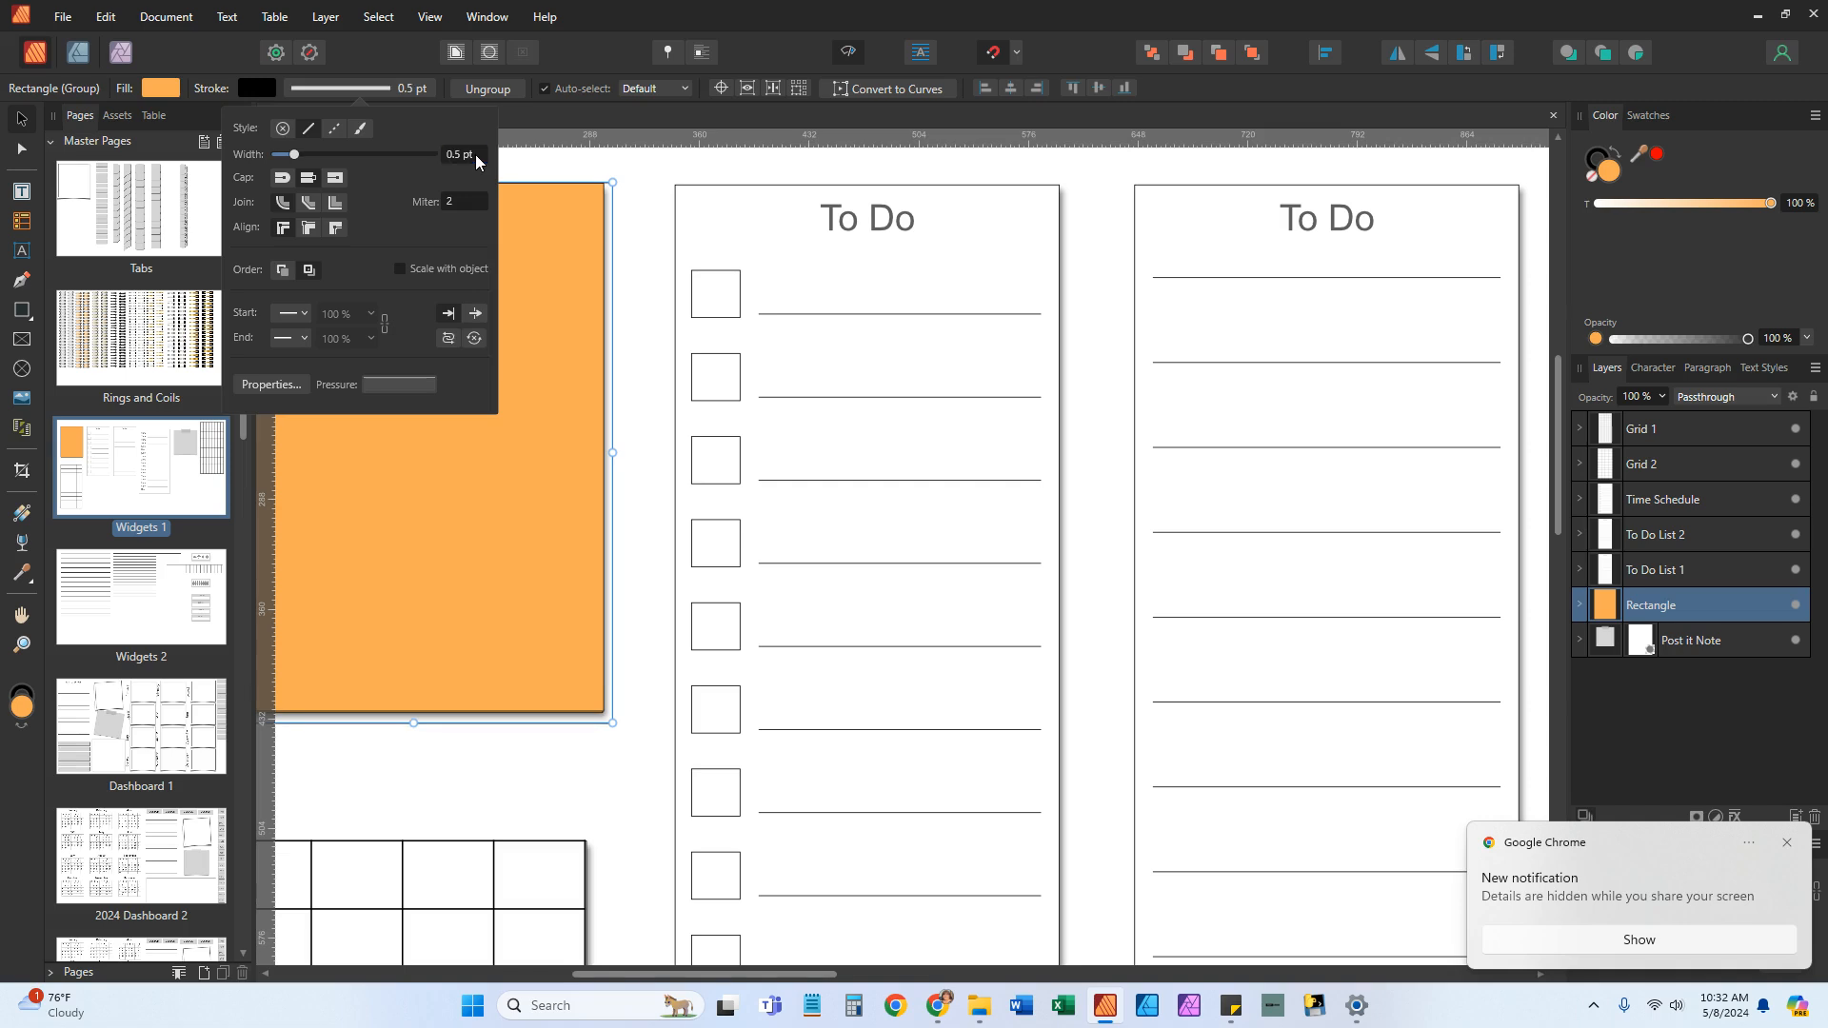
{"action": "left_click", "coordinate": [651, 179]}
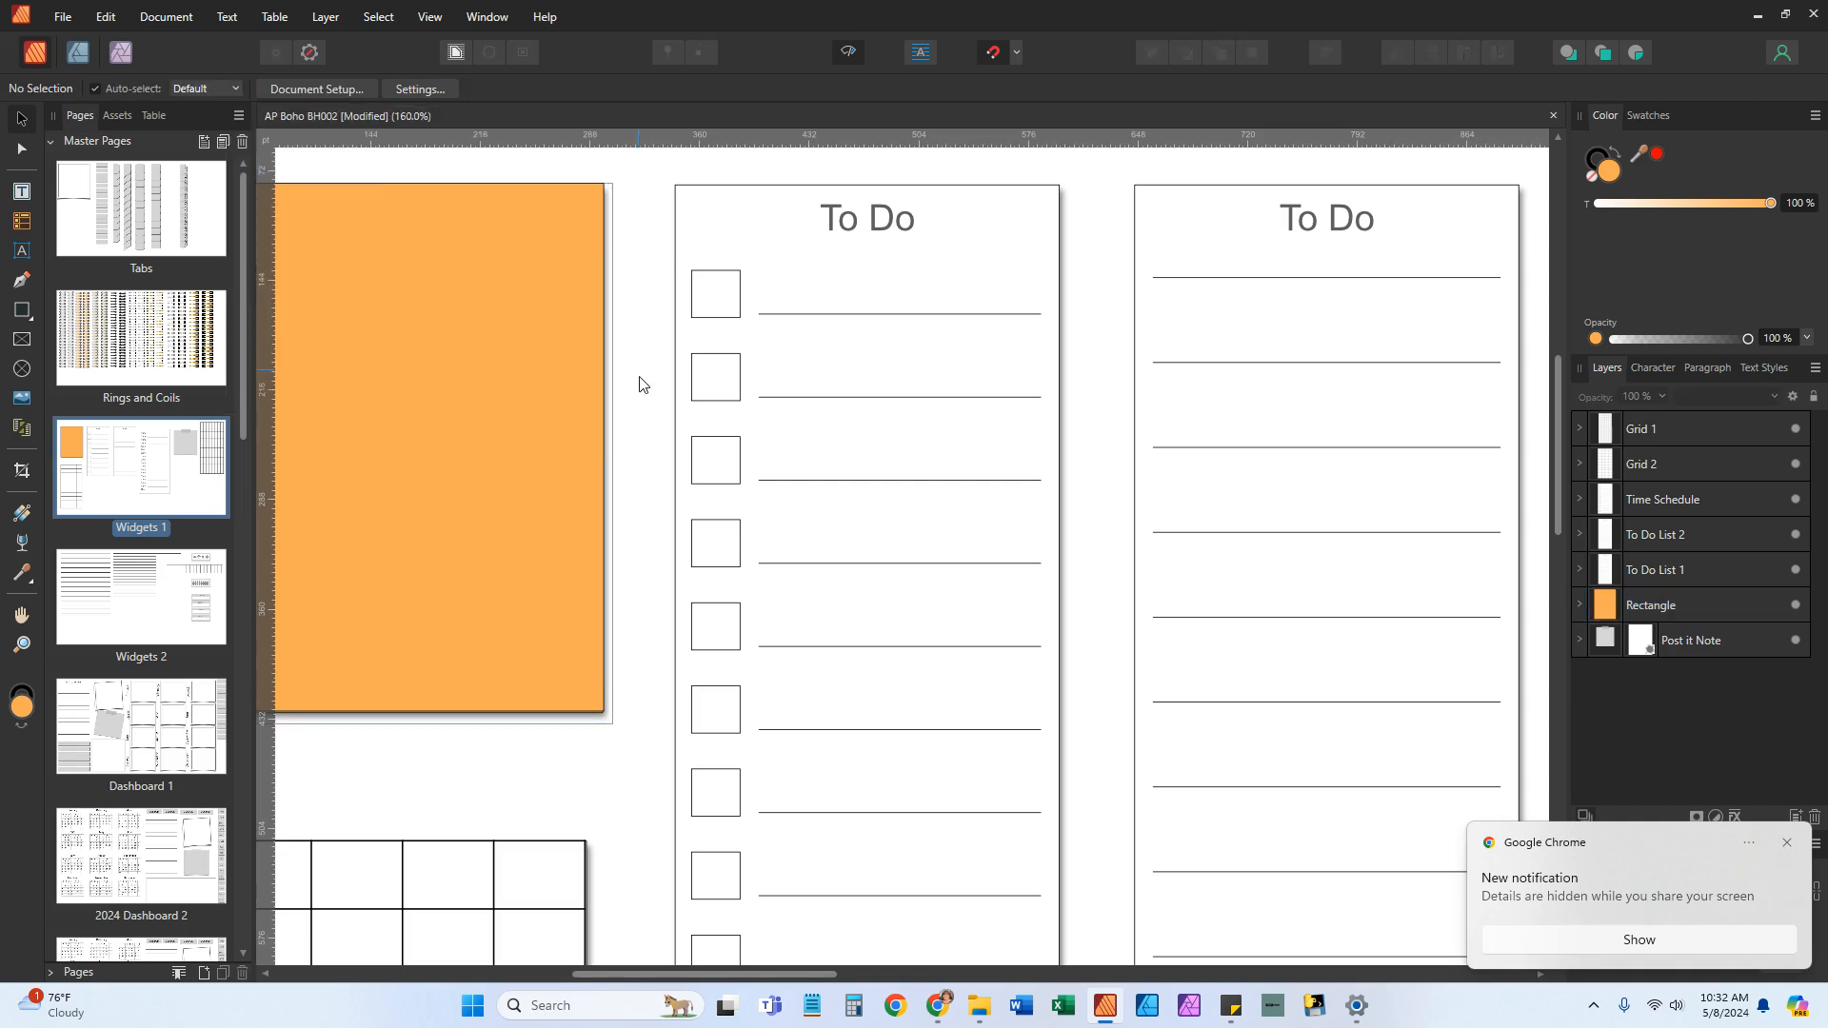
{"action": "scroll", "coordinate": [603, 503], "scroll_direction": "down", "scroll_amount": 2}
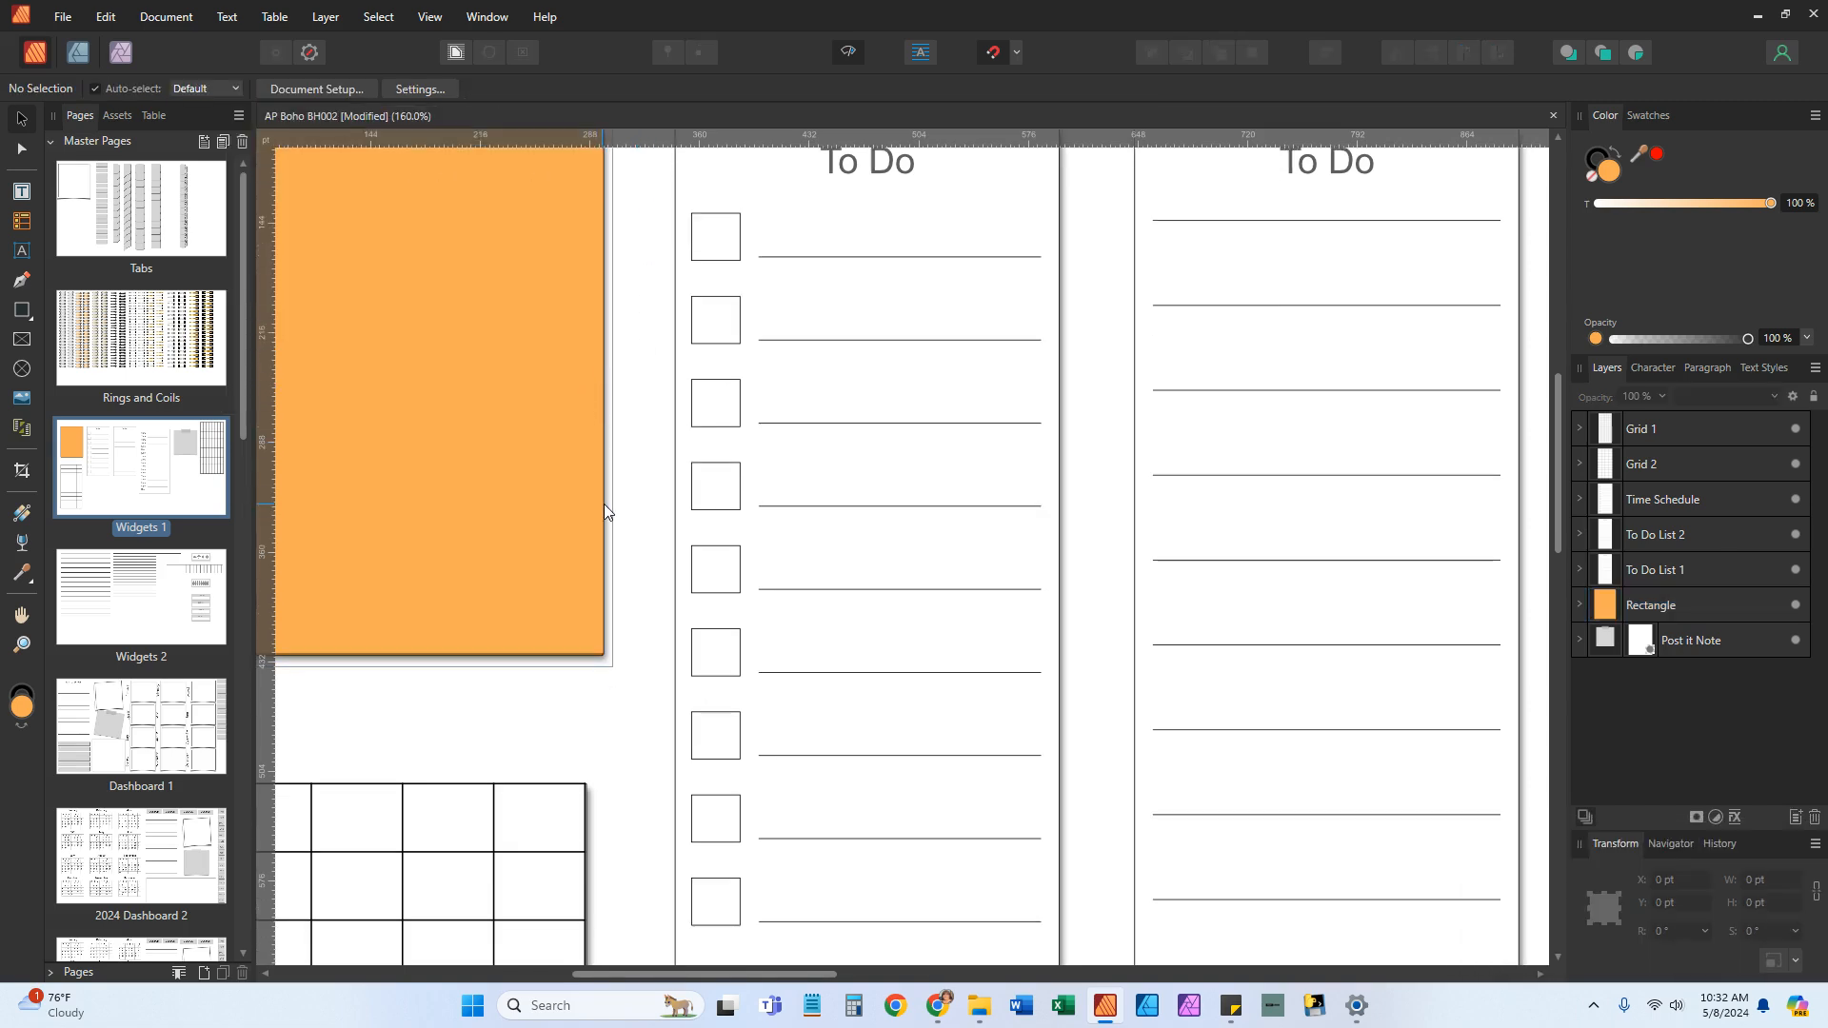
{"action": "scroll", "coordinate": [609, 514], "scroll_direction": "up", "scroll_amount": 1}
{"action": "scroll", "coordinate": [667, 651], "scroll_direction": "down", "scroll_amount": 1}
{"action": "scroll", "coordinate": [667, 650], "scroll_direction": "down", "scroll_amount": 1}
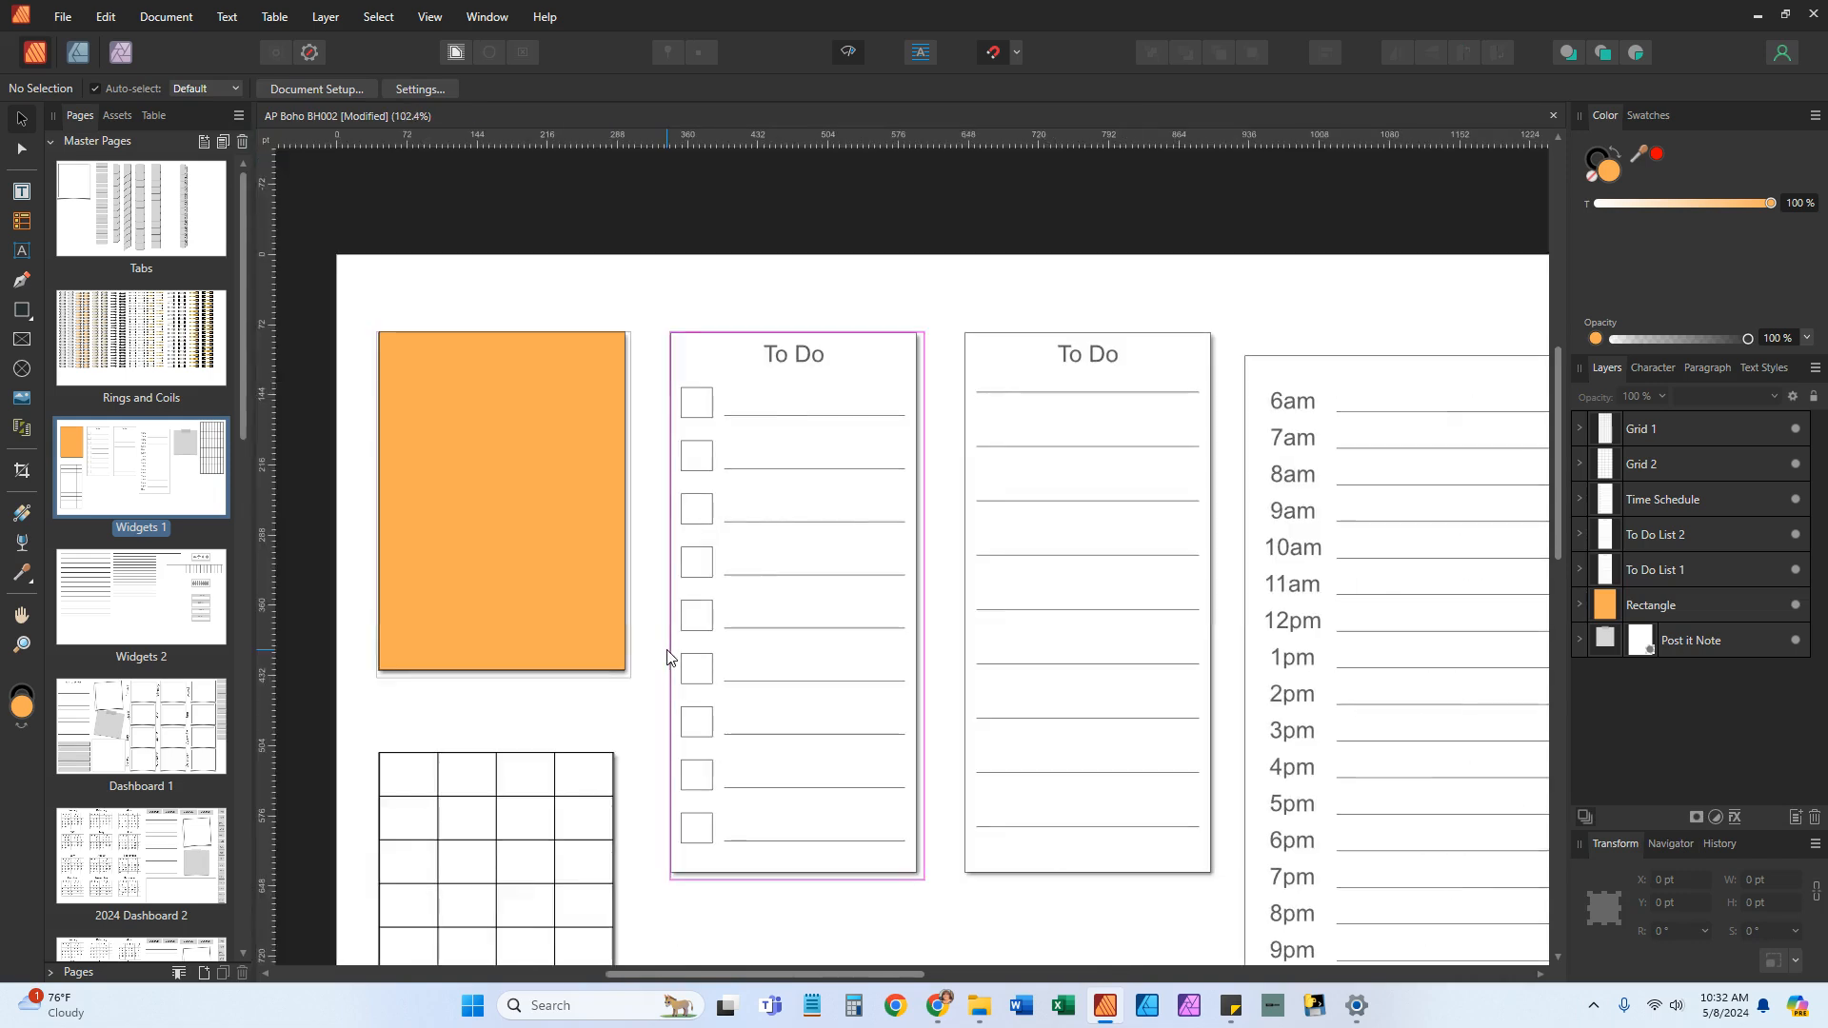
Undo the rectangle's stroke width, stroke colour and fill changes, and deselect it
{"action": "left_click", "coordinate": [104, 16]}
{"action": "left_click", "coordinate": [157, 35]}
{"action": "left_click", "coordinate": [105, 19]}
{"action": "left_click", "coordinate": [101, 39]}
{"action": "left_click", "coordinate": [105, 16]}
{"action": "left_click", "coordinate": [103, 38]}
{"action": "left_click", "coordinate": [104, 16]}
{"action": "left_click", "coordinate": [106, 38]}
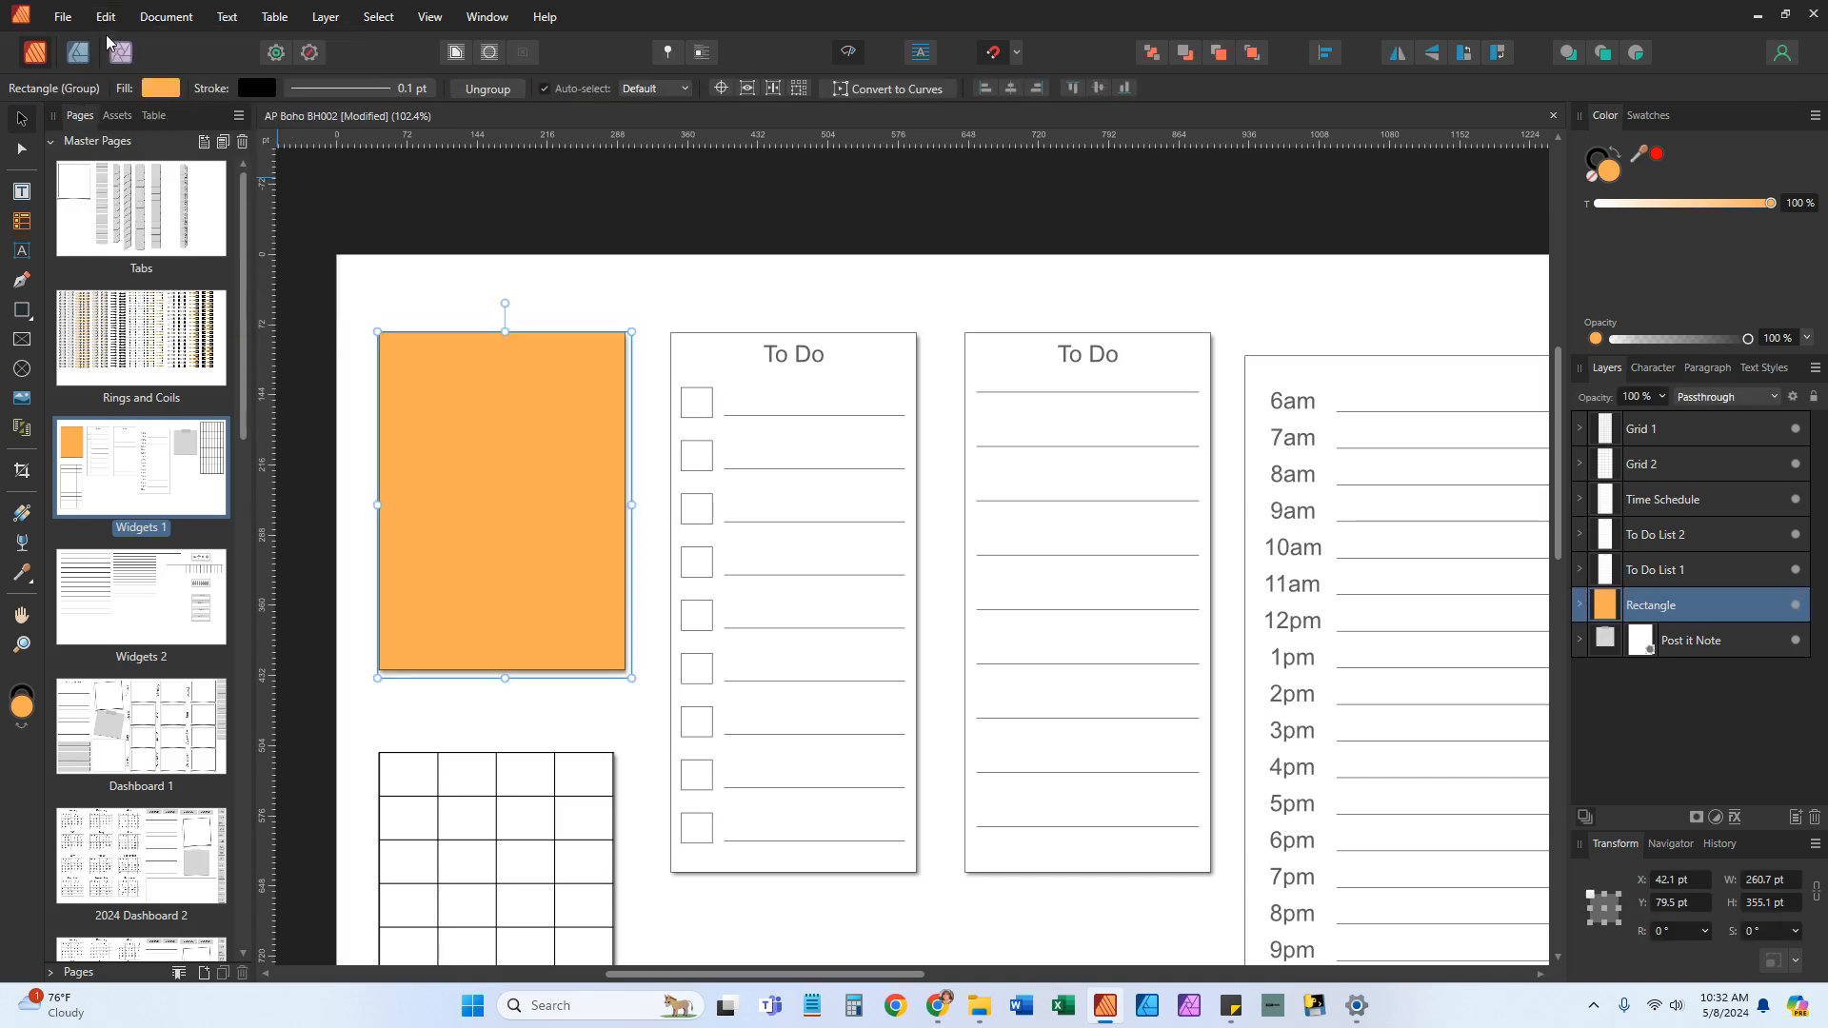
{"action": "left_click", "coordinate": [104, 16]}
{"action": "left_click", "coordinate": [107, 36]}
{"action": "left_click", "coordinate": [105, 16]}
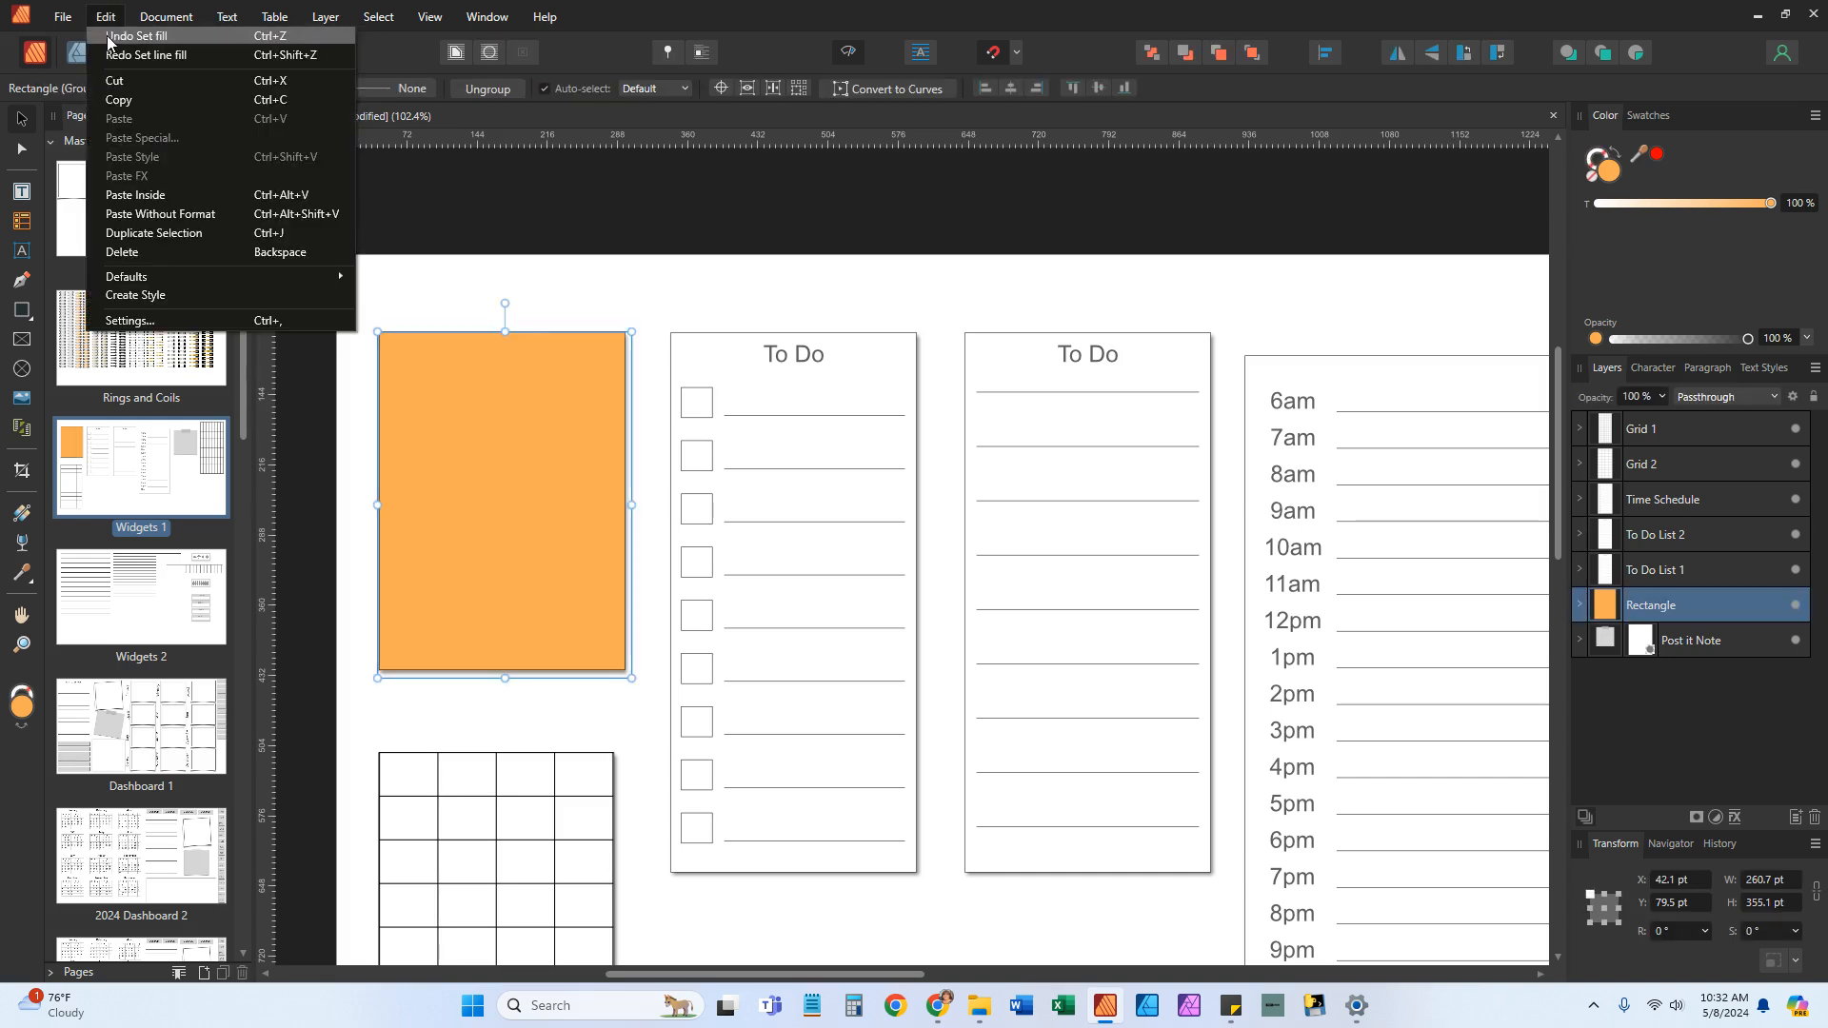
{"action": "left_click", "coordinate": [106, 38]}
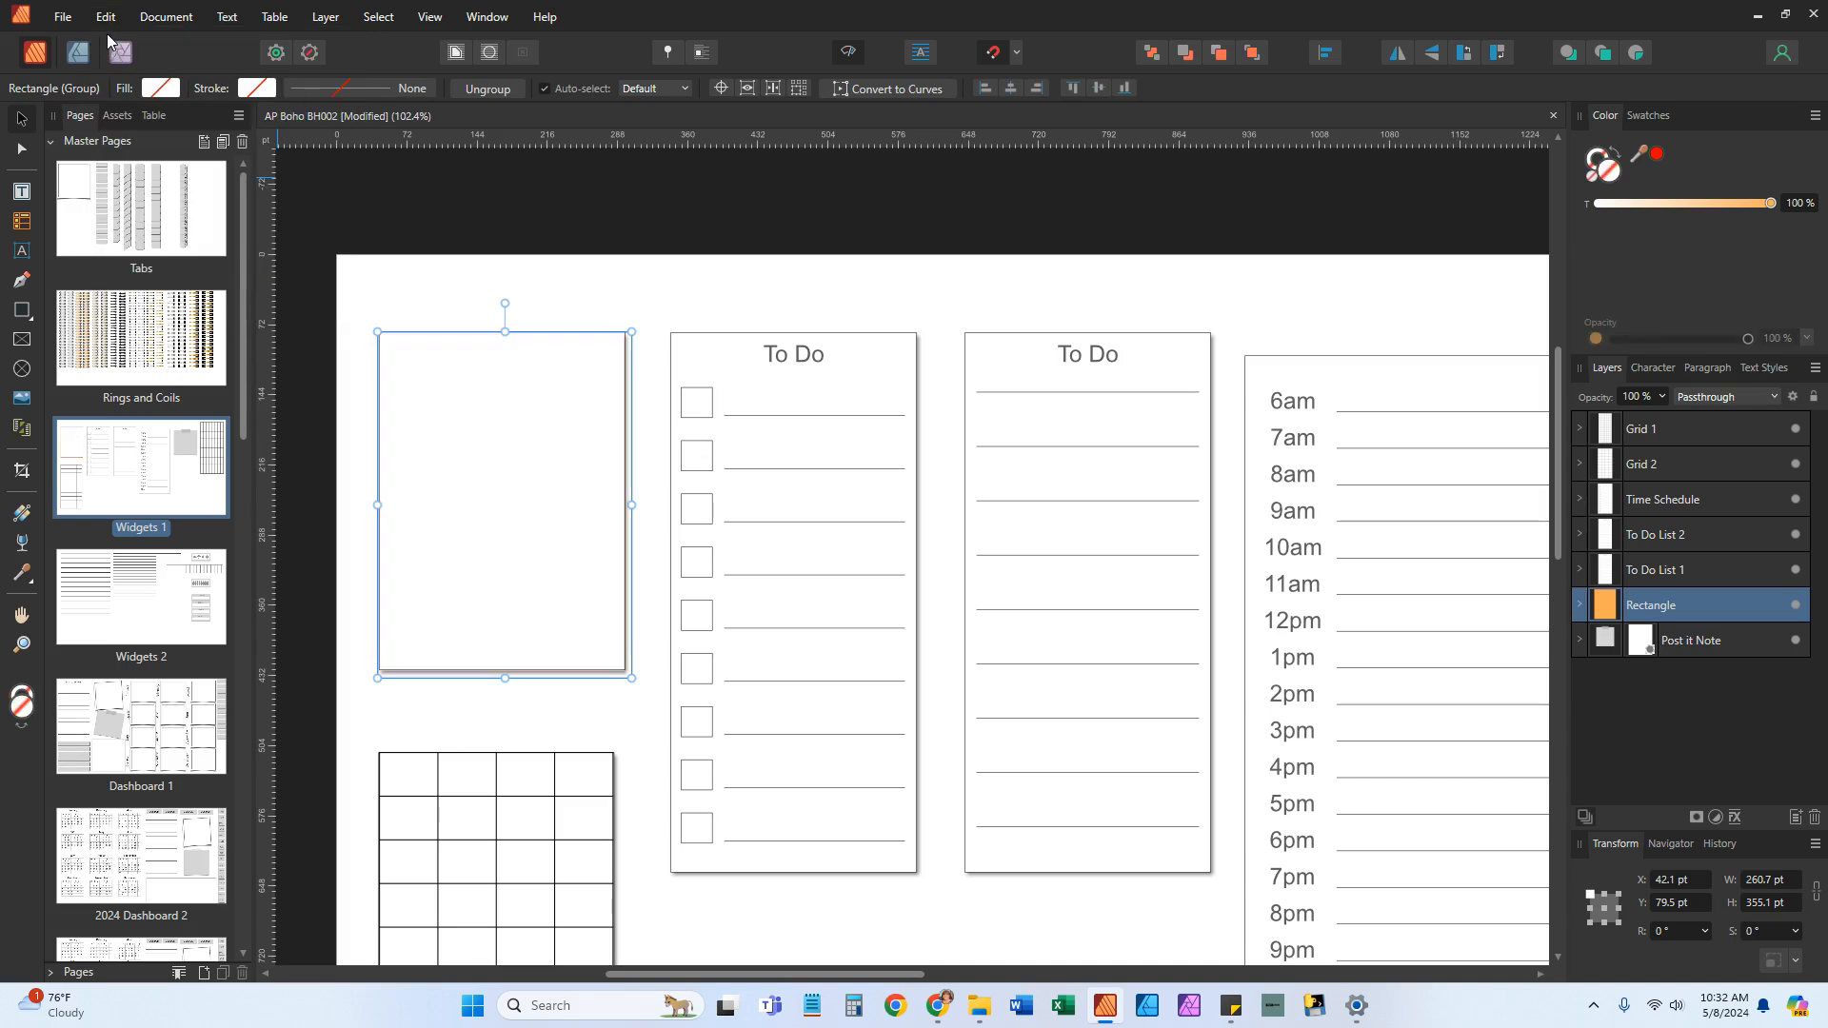
{"action": "left_click", "coordinate": [772, 283]}
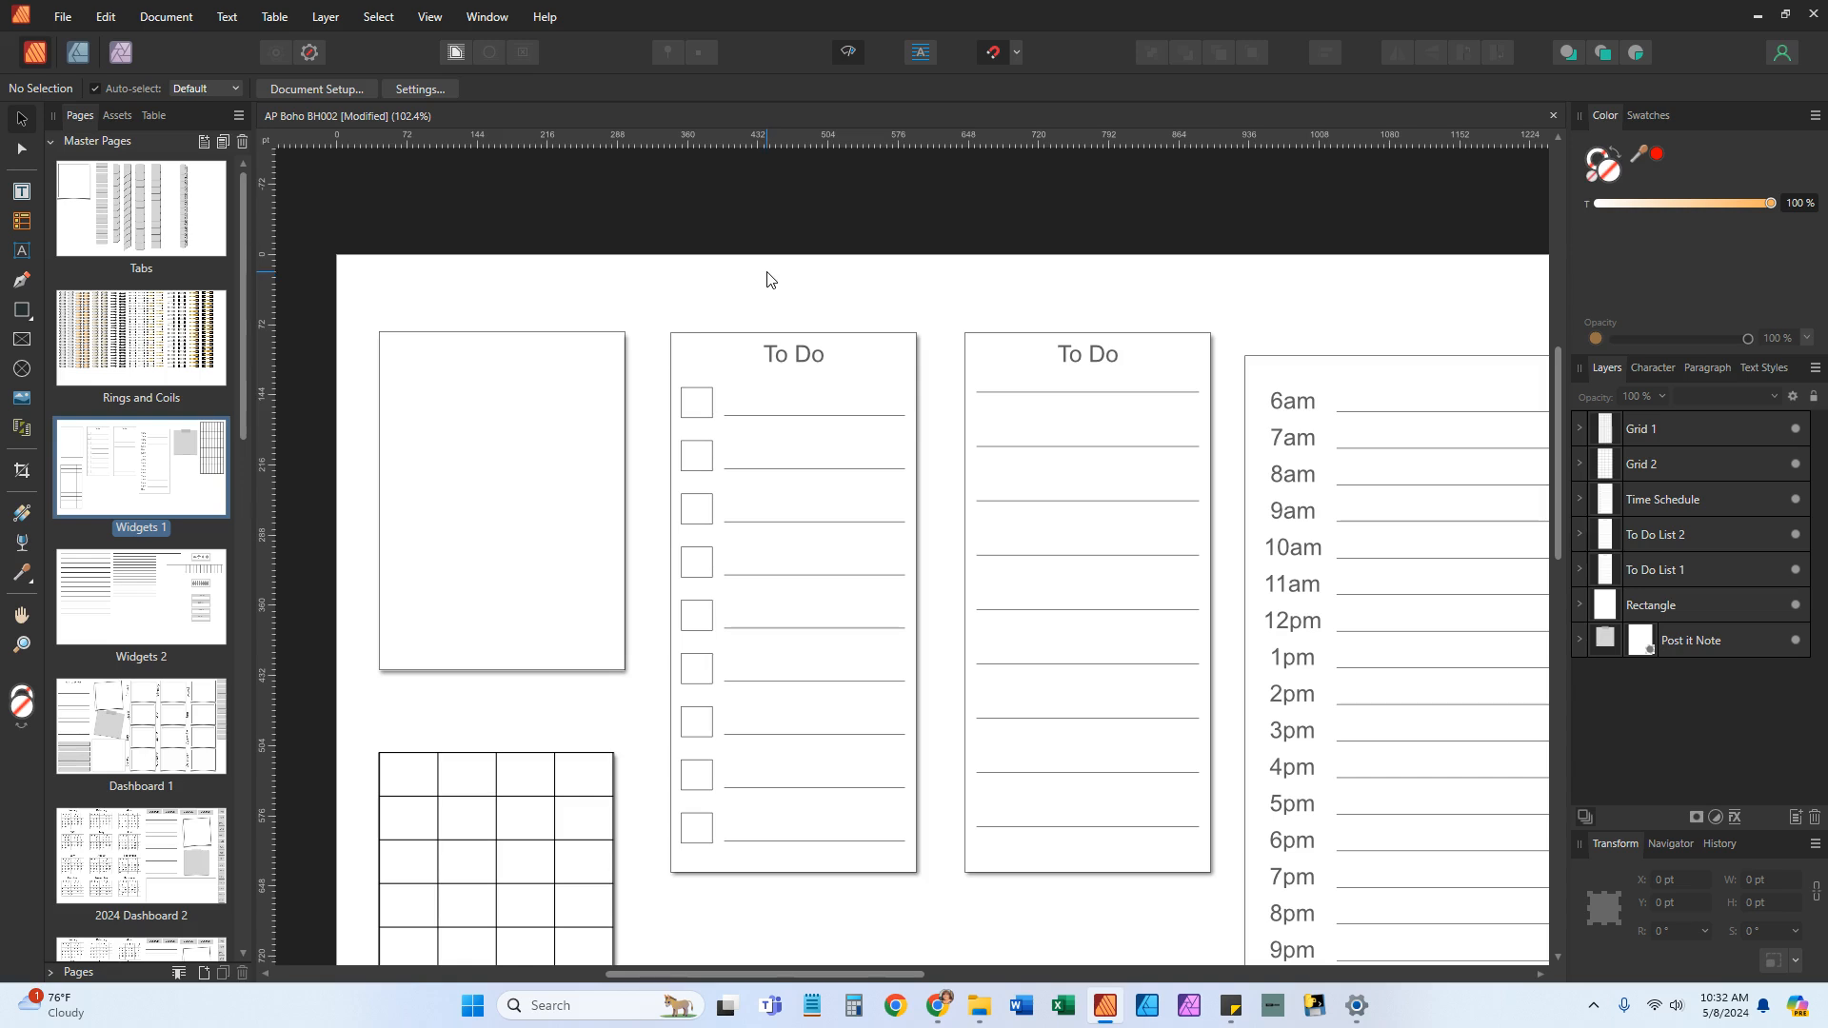
Look over the alignment options available for the blank rectangle widget, leaving its placement alone
{"action": "left_click", "coordinate": [478, 396]}
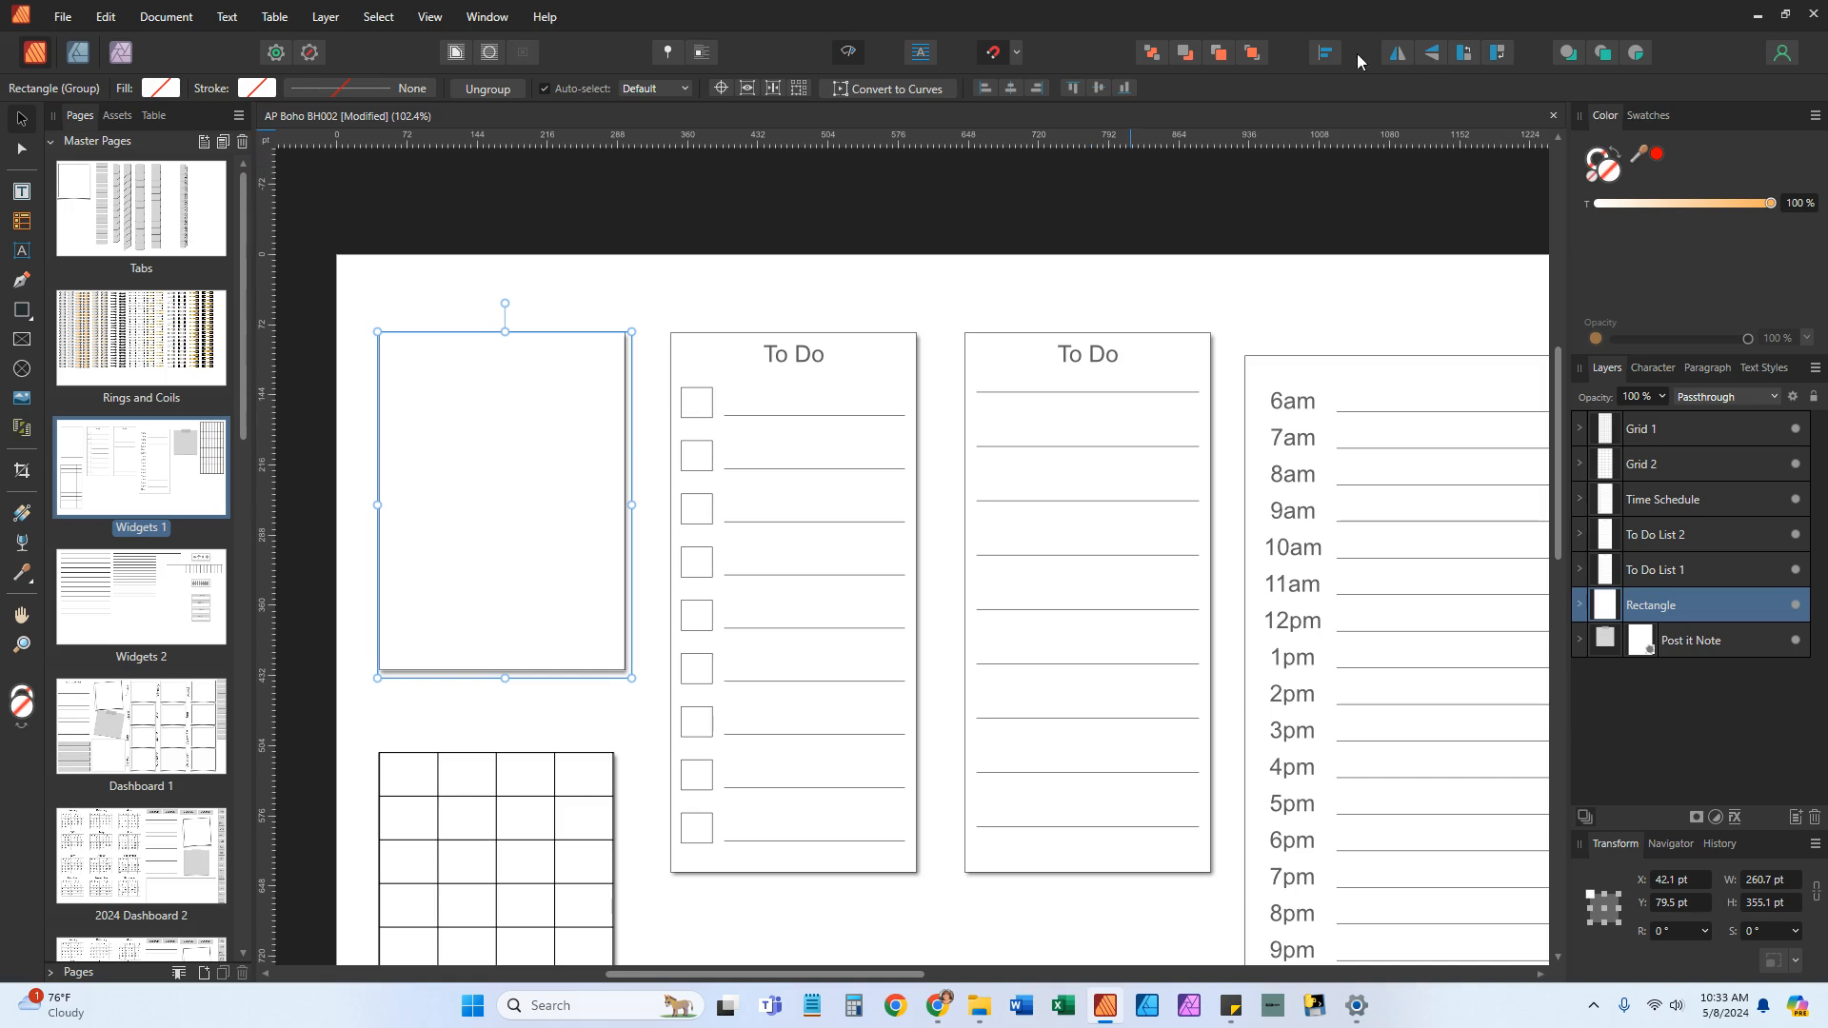
{"action": "left_click", "coordinate": [1326, 53]}
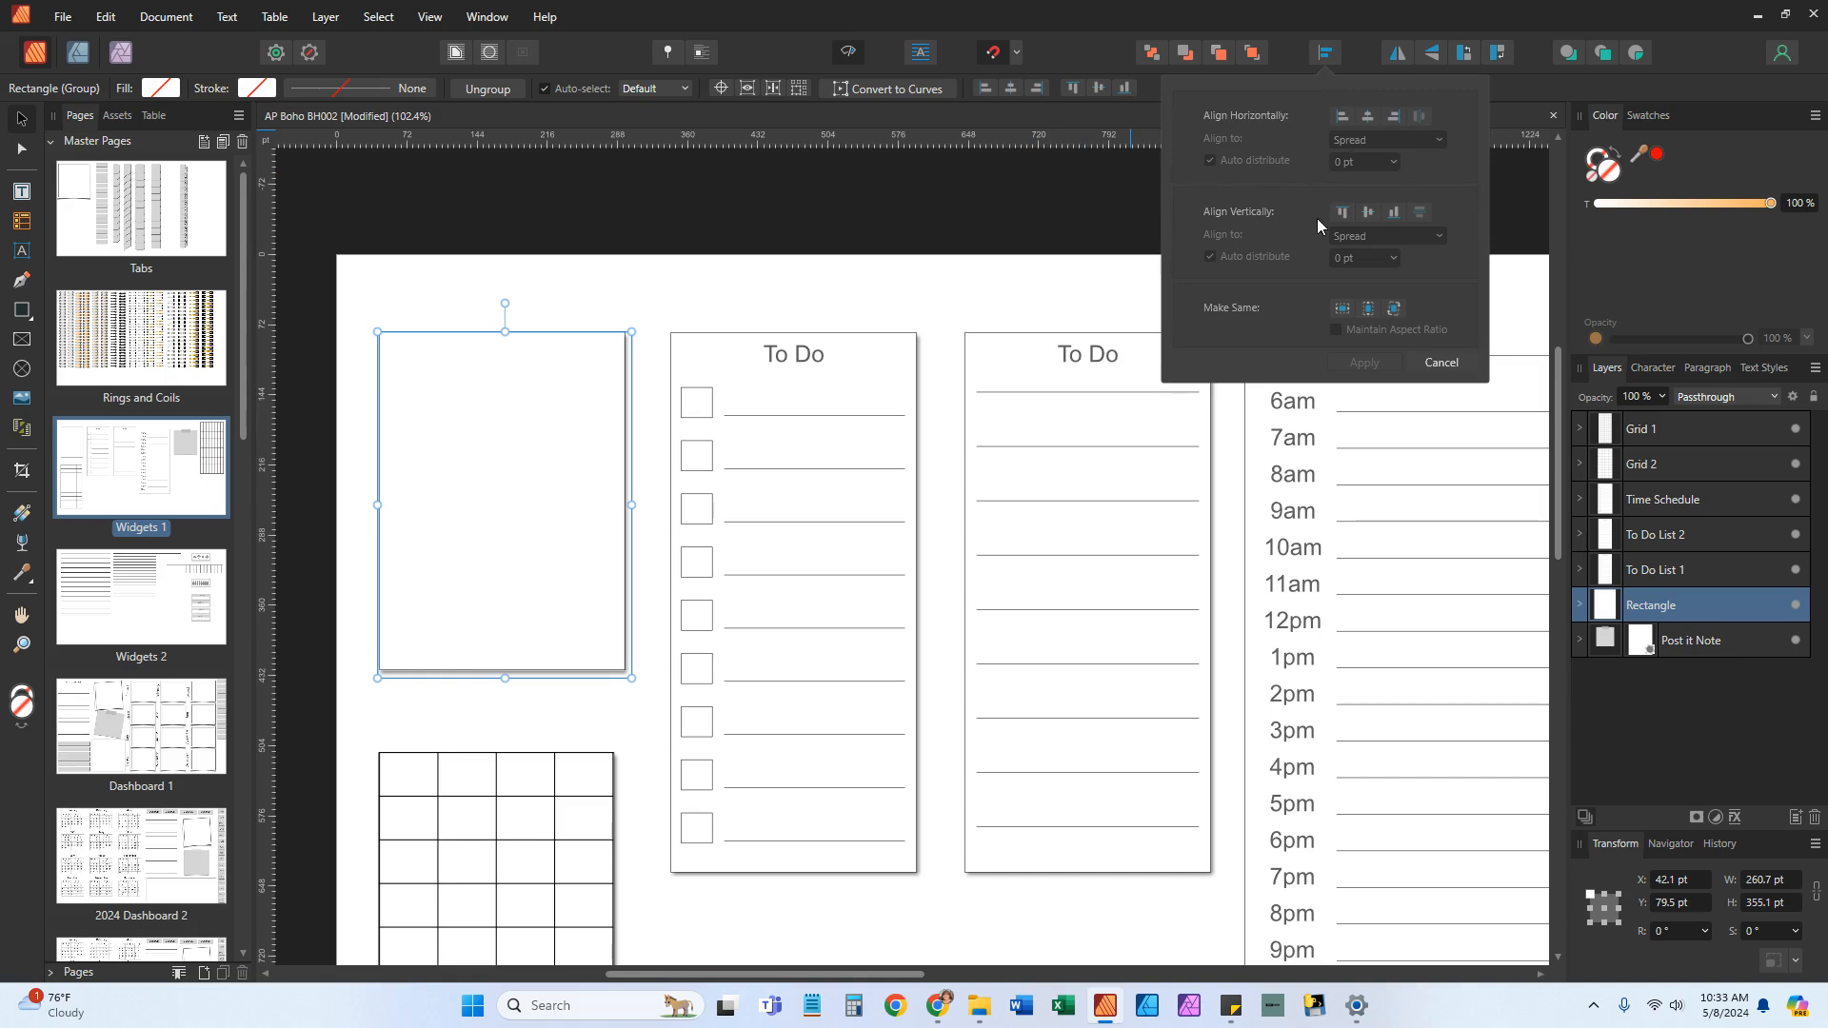
{"action": "left_click", "coordinate": [967, 208]}
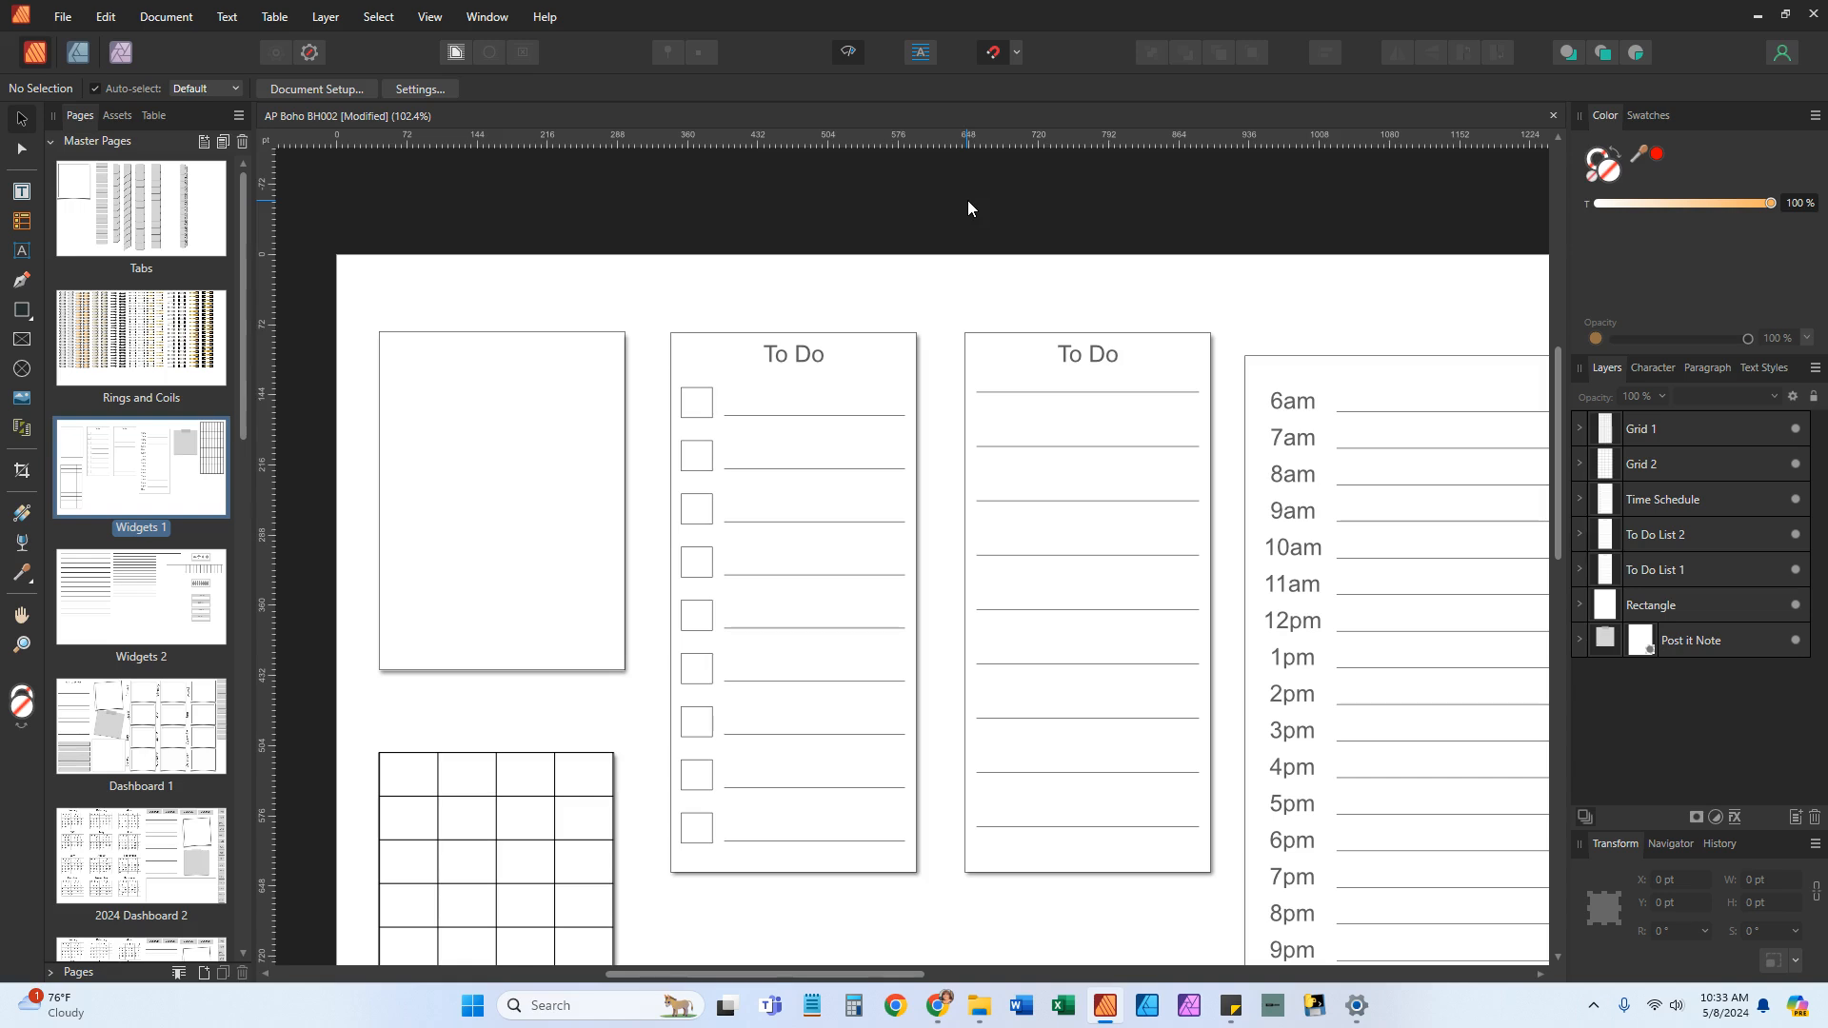
Show the table formatting settings and draw a three-column table below the first To Do list, resized to about 216 × 153 pt
{"action": "left_click", "coordinate": [114, 116]}
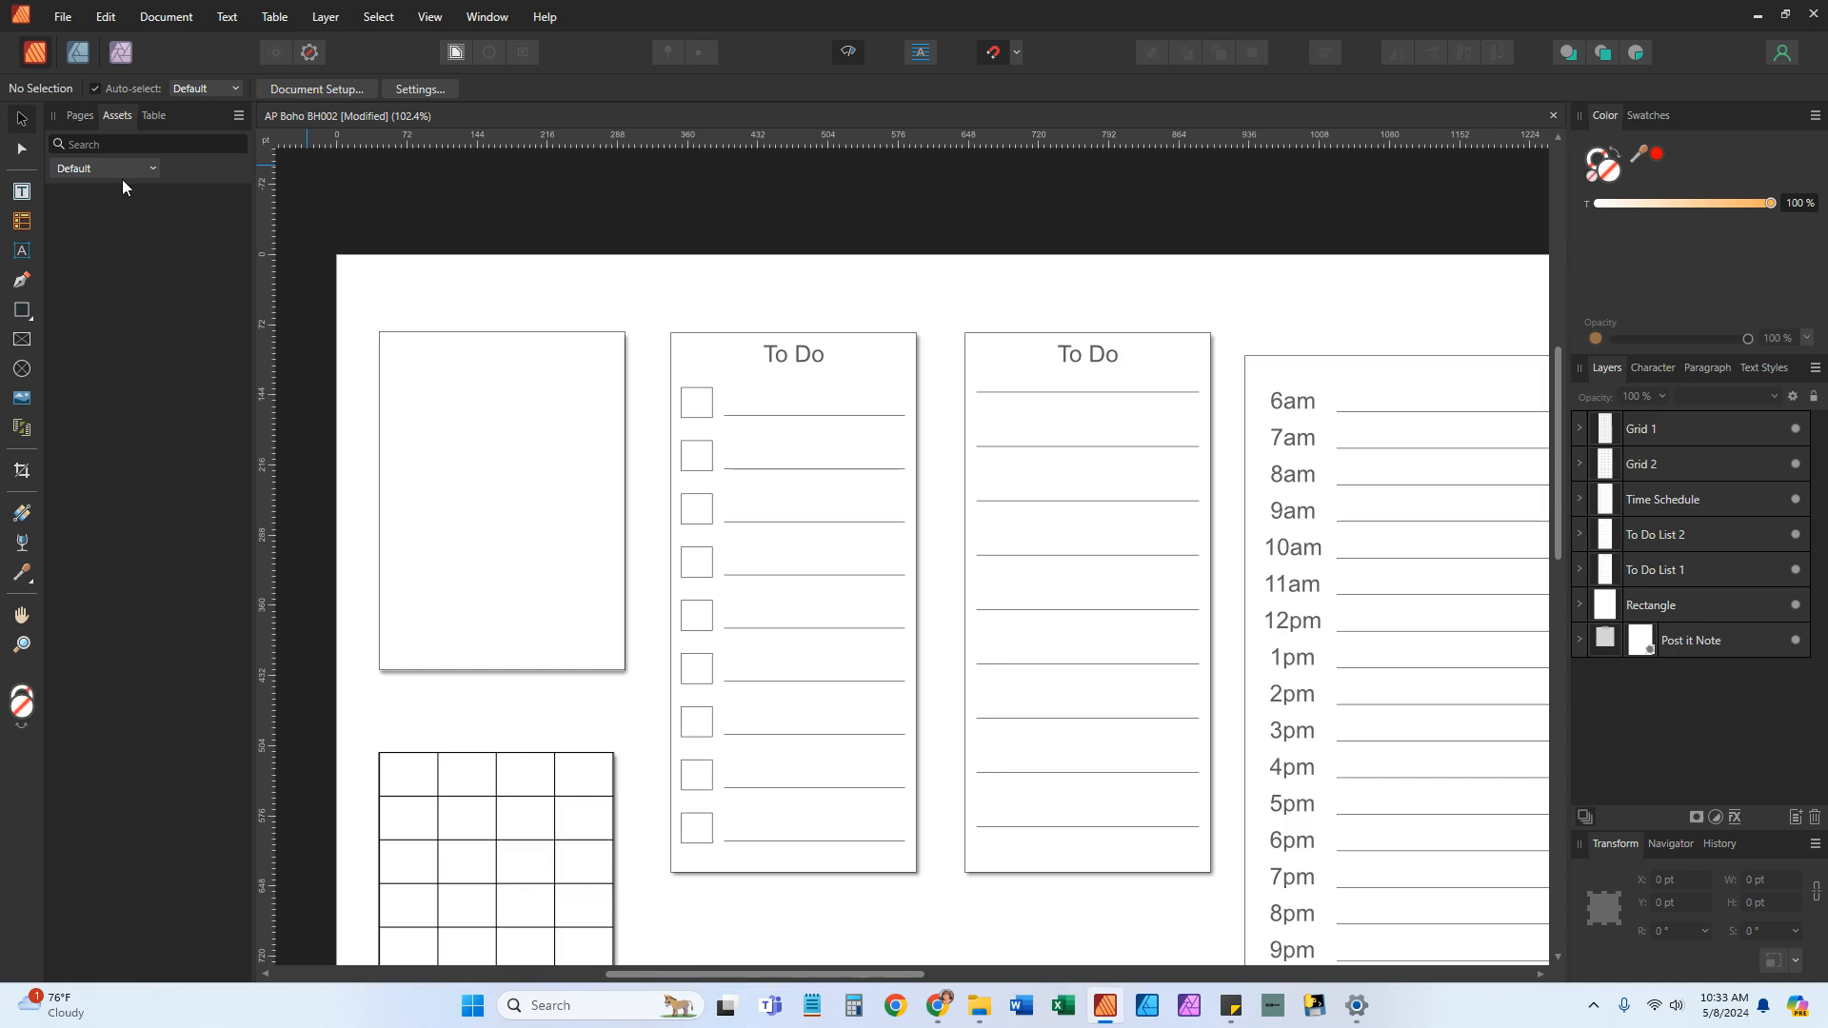
{"action": "left_click", "coordinate": [153, 116]}
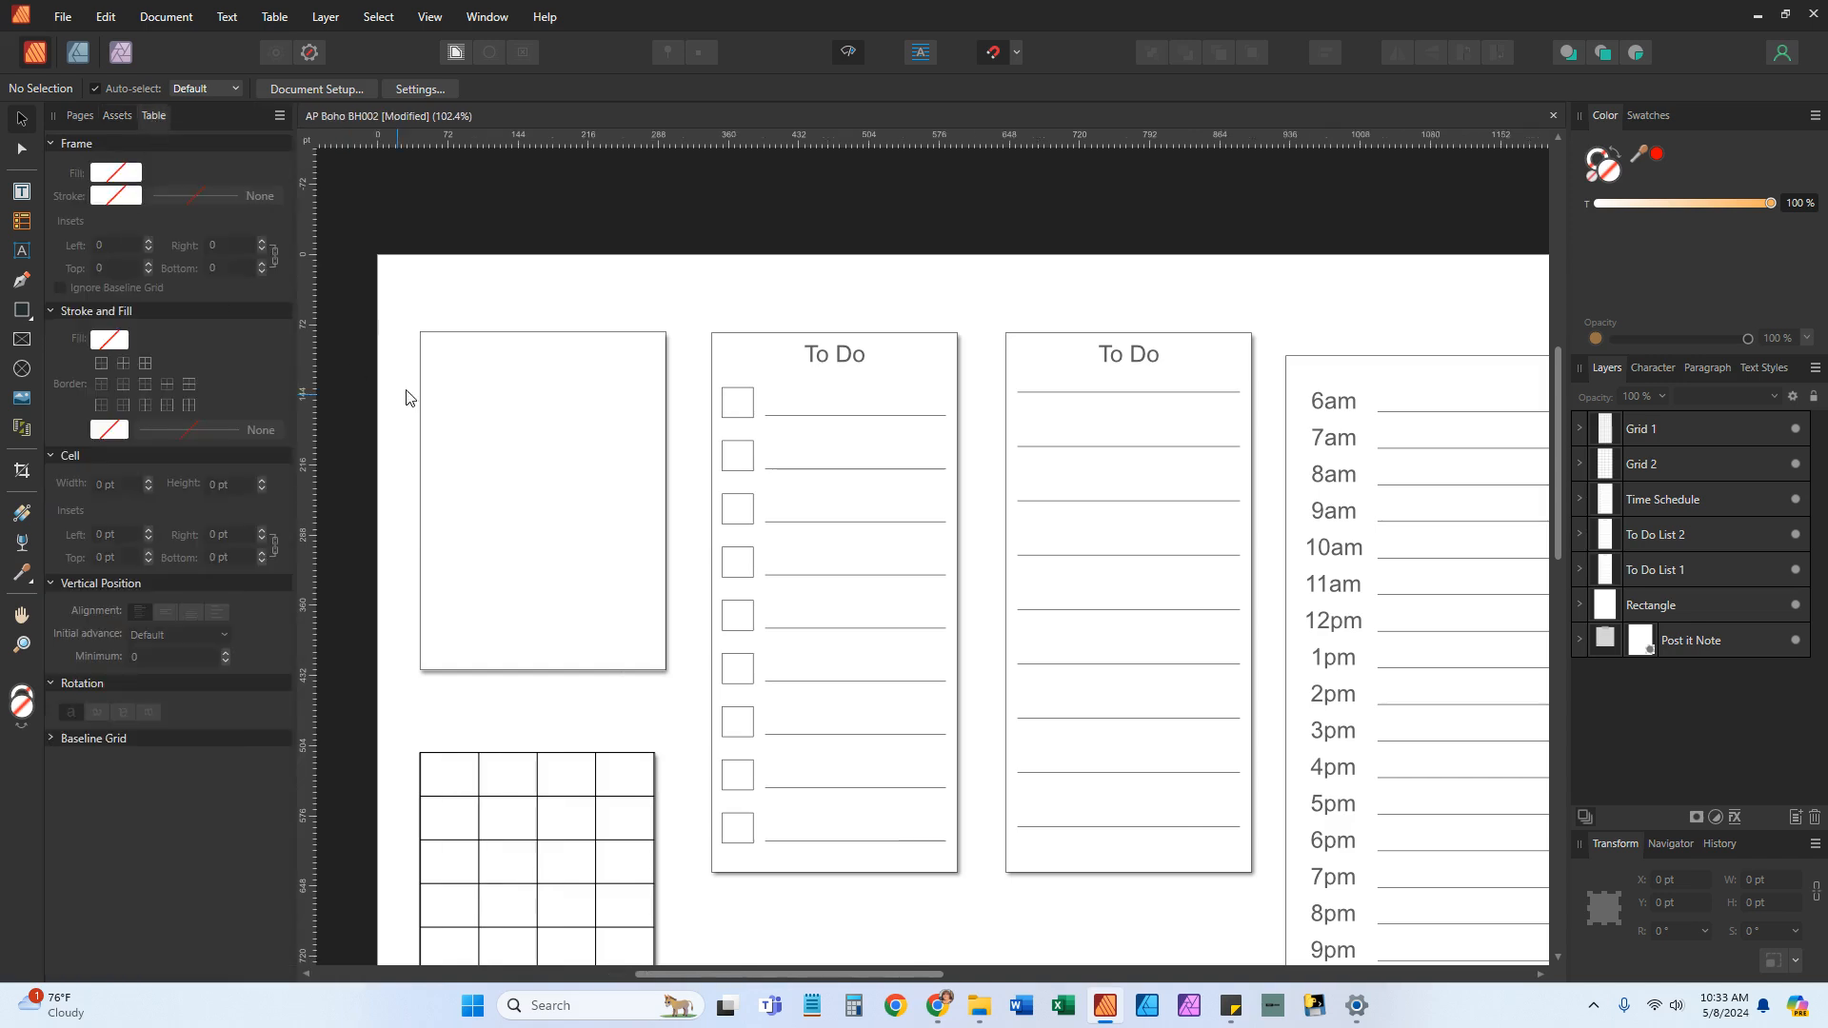
{"action": "scroll", "coordinate": [804, 482], "scroll_direction": "down", "scroll_amount": 5}
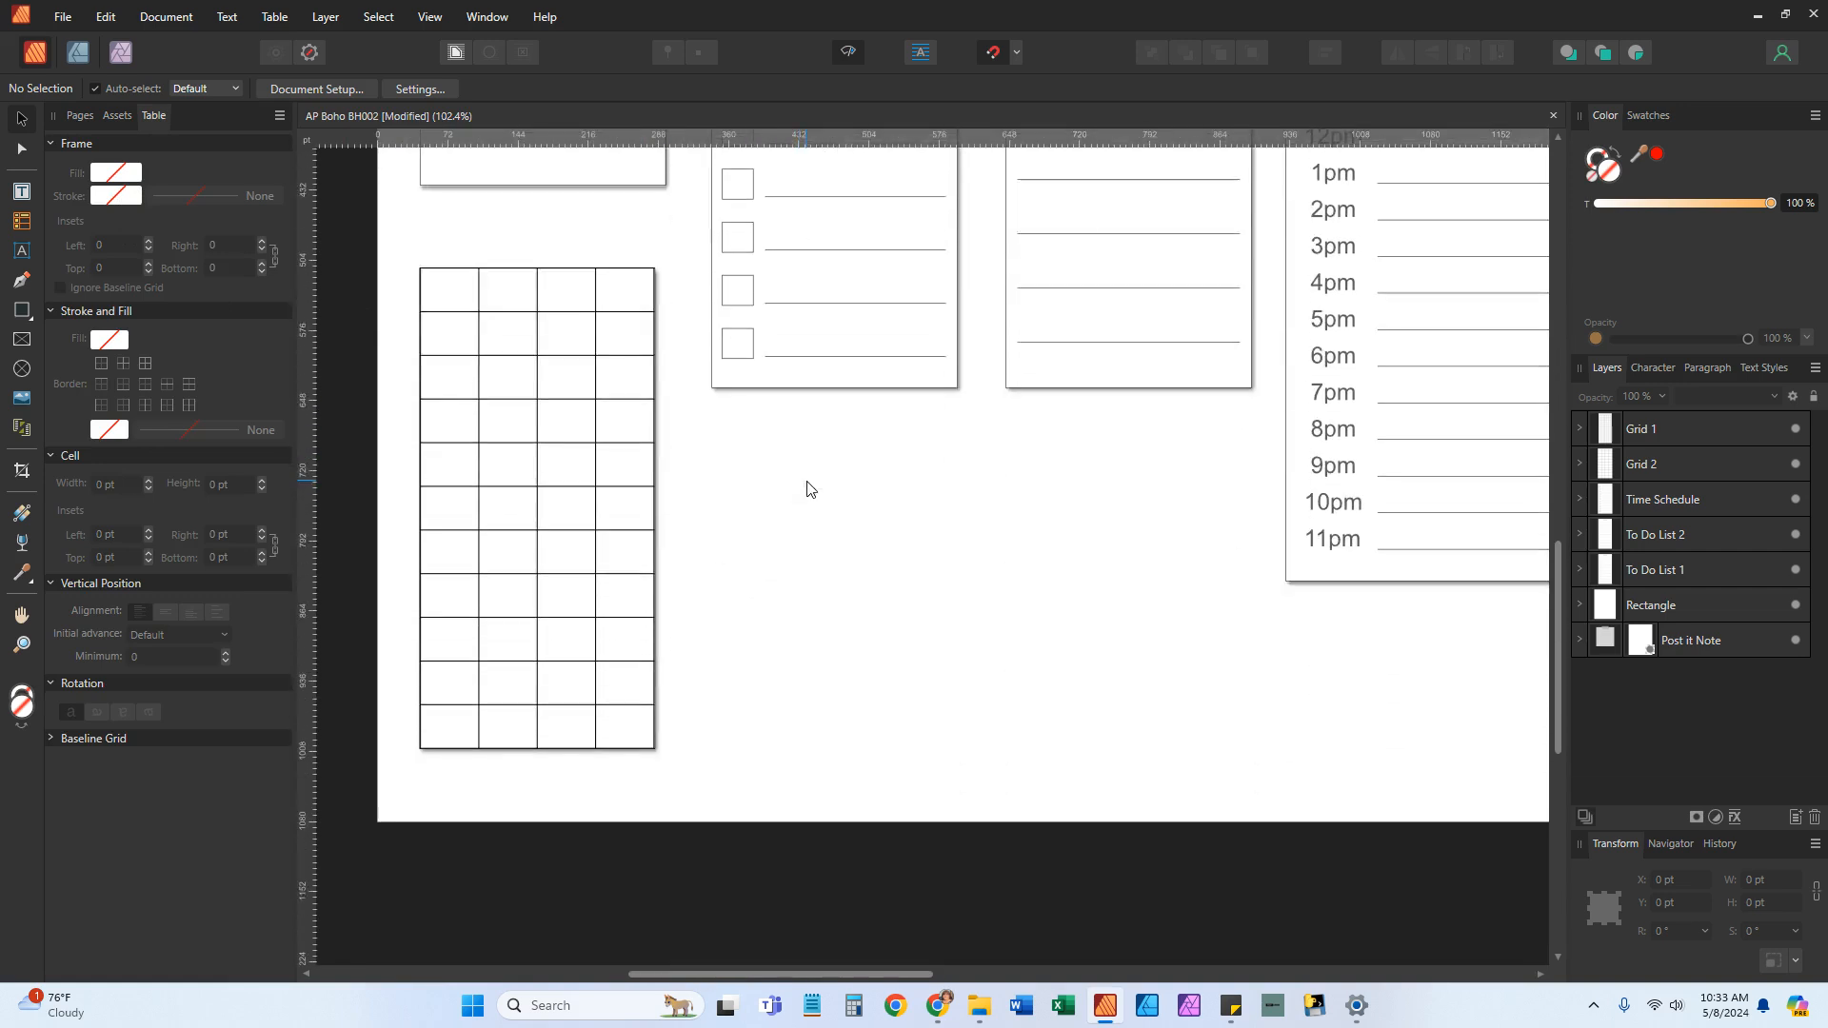
{"action": "left_click", "coordinate": [19, 224]}
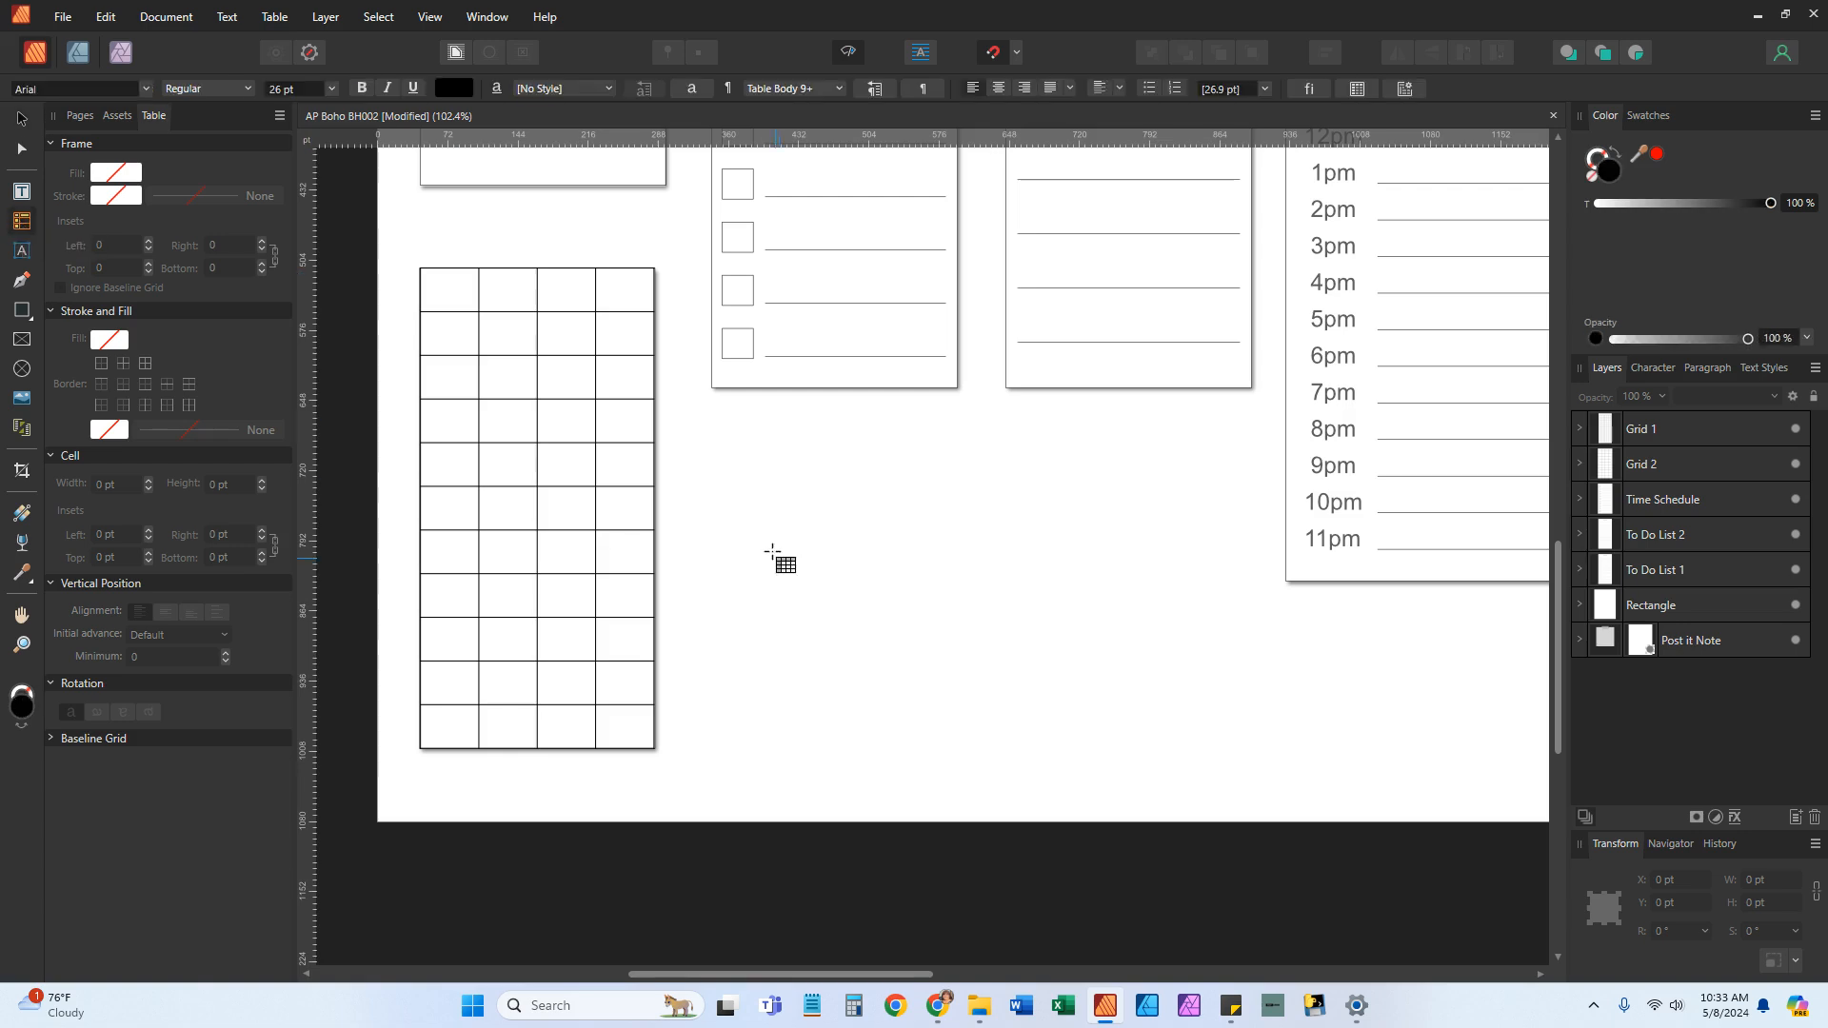
{"action": "left_click_drag", "start_coordinate": [732, 439], "coordinate": [953, 597]}
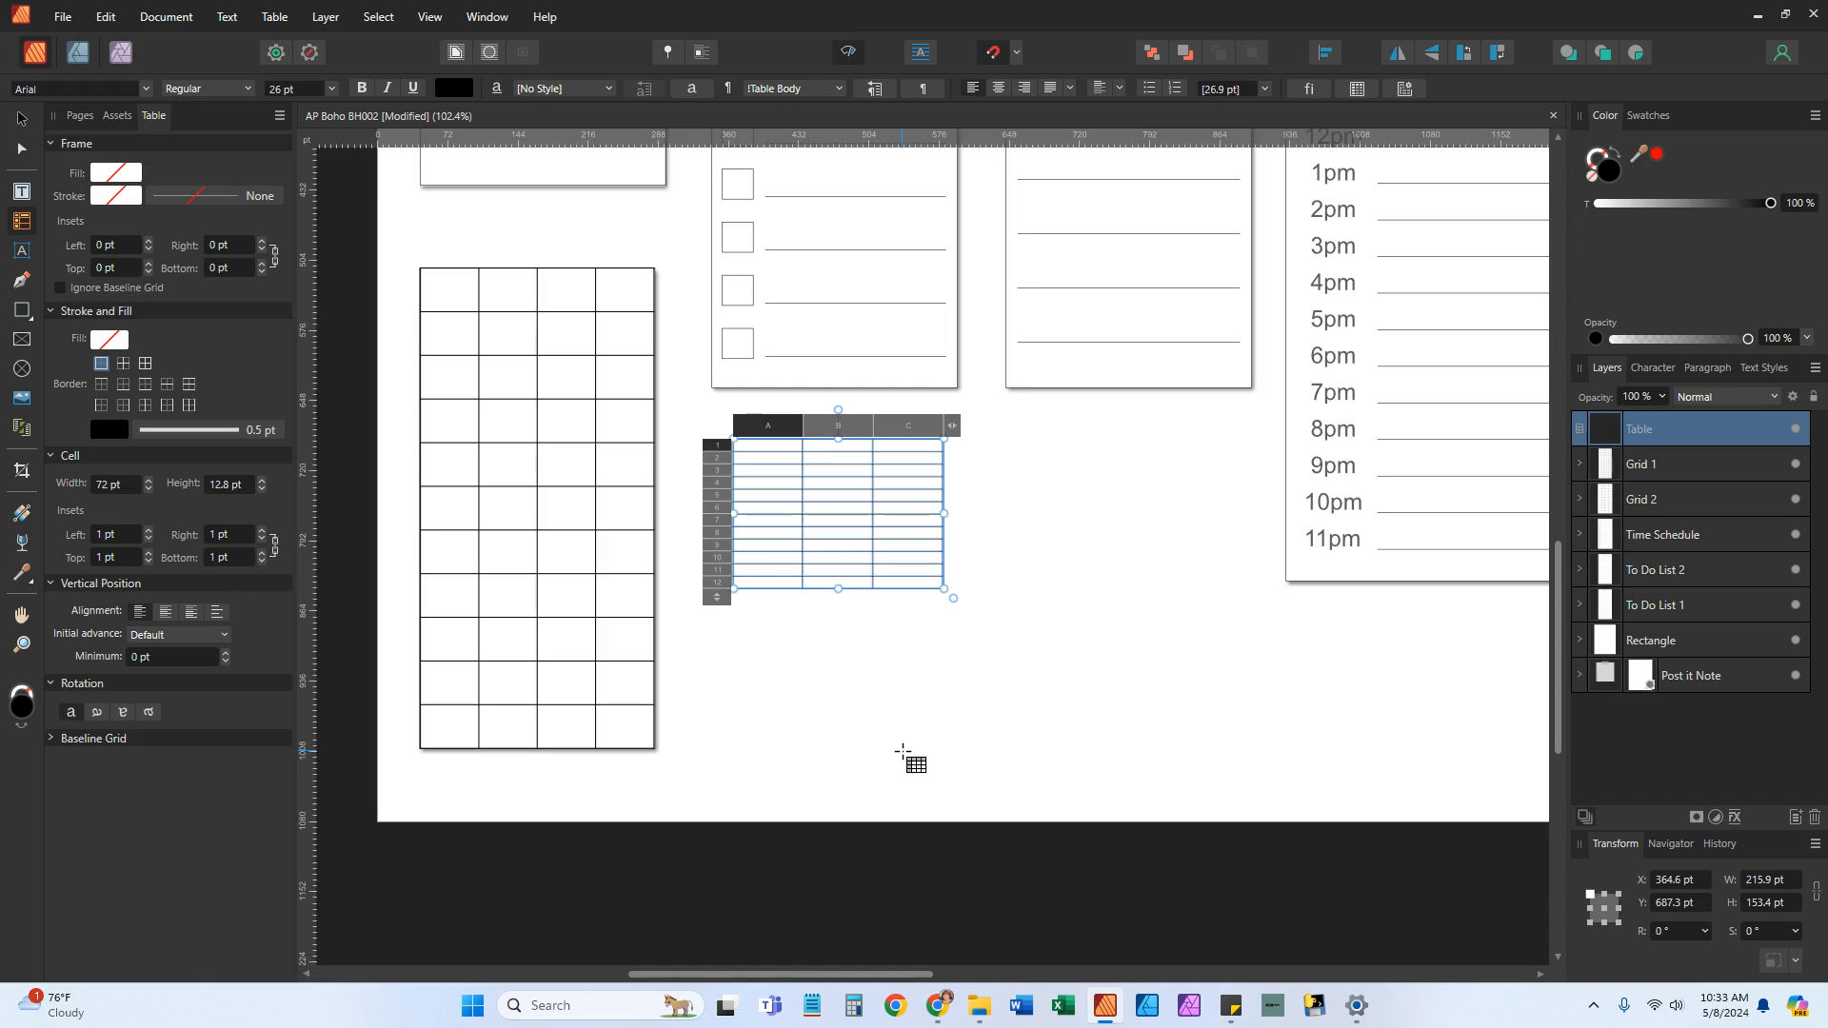
Undo the new table's resize and its creation
{"action": "left_click", "coordinate": [106, 17]}
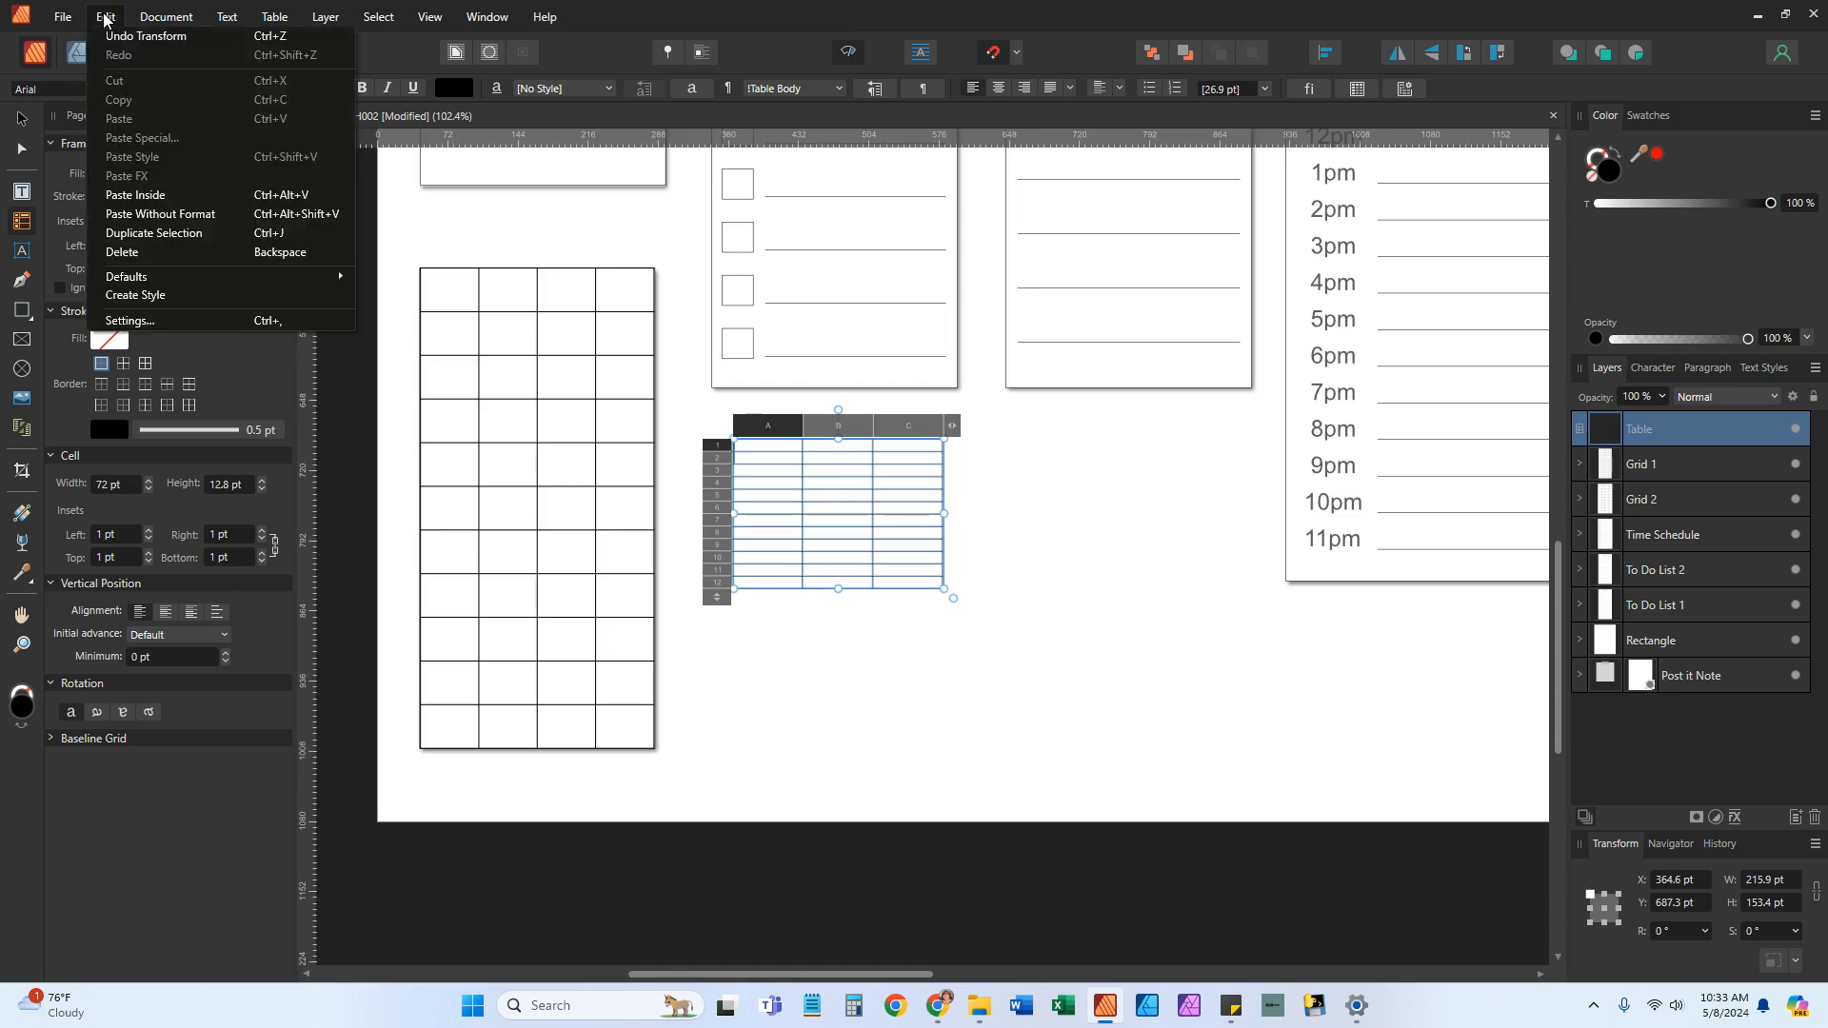
{"action": "left_click", "coordinate": [115, 38]}
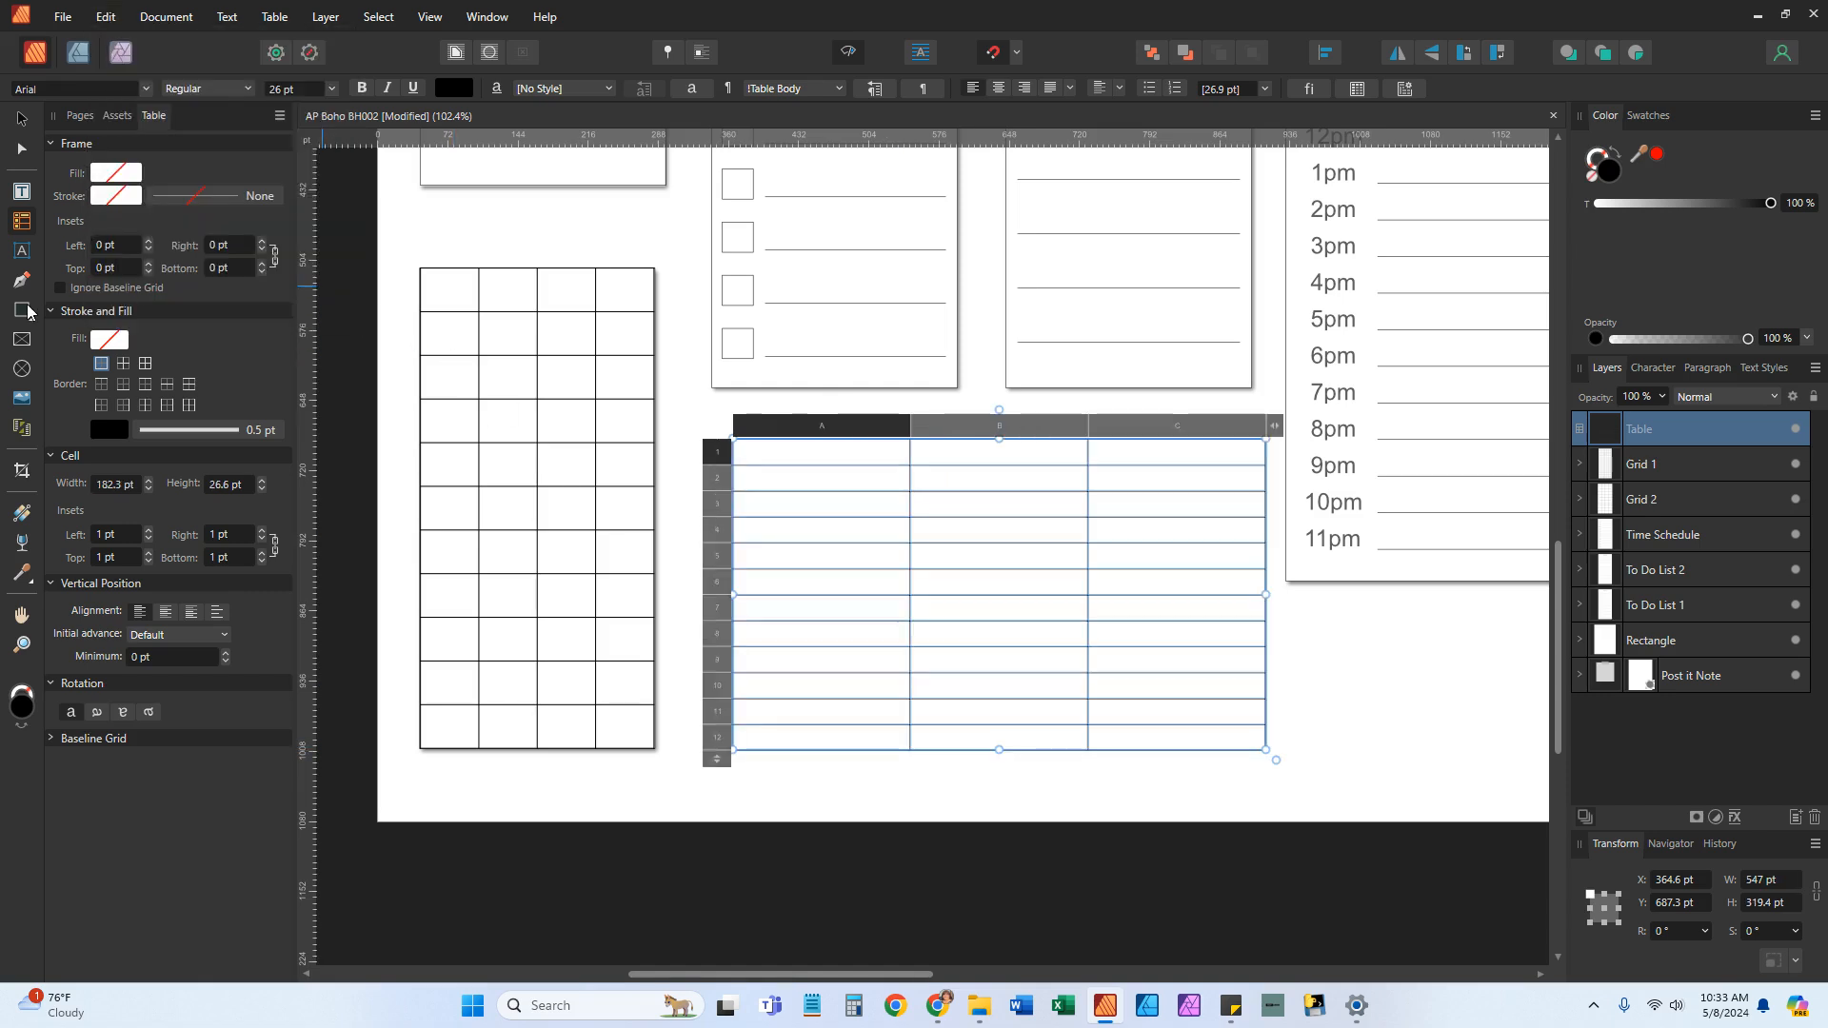
{"action": "left_click", "coordinate": [106, 17]}
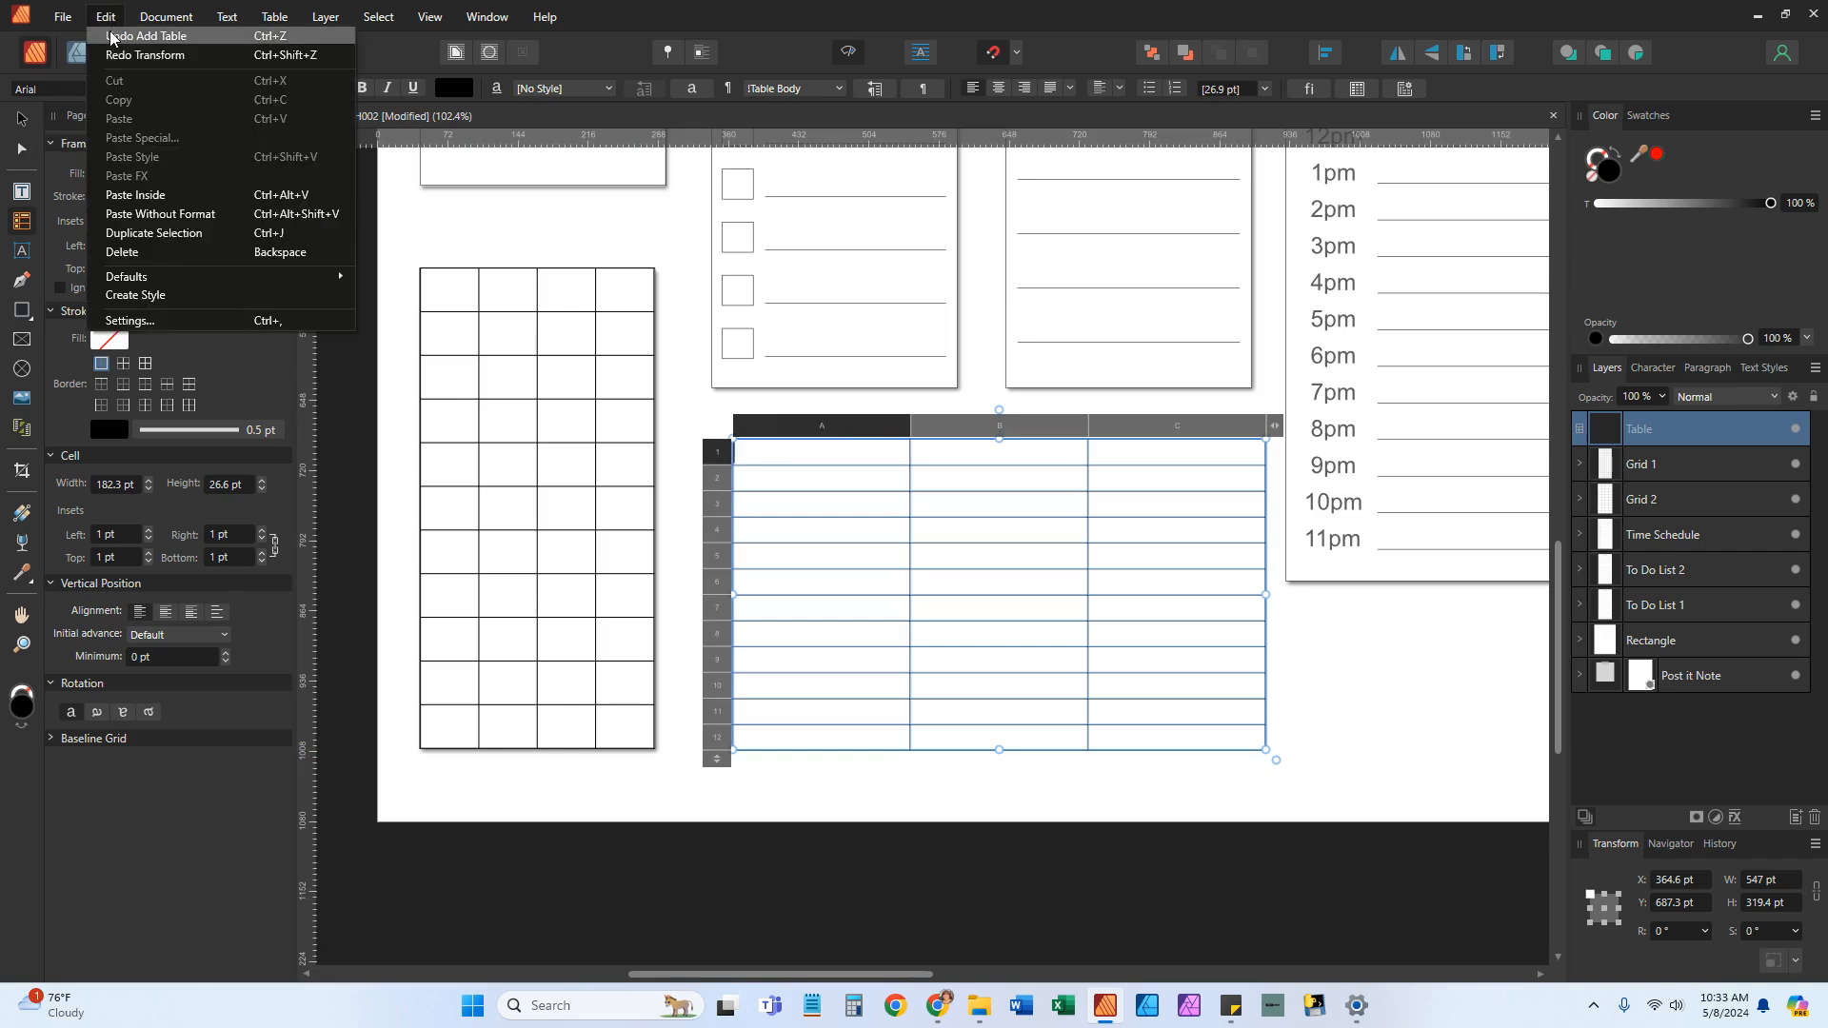
{"action": "left_click", "coordinate": [116, 40]}
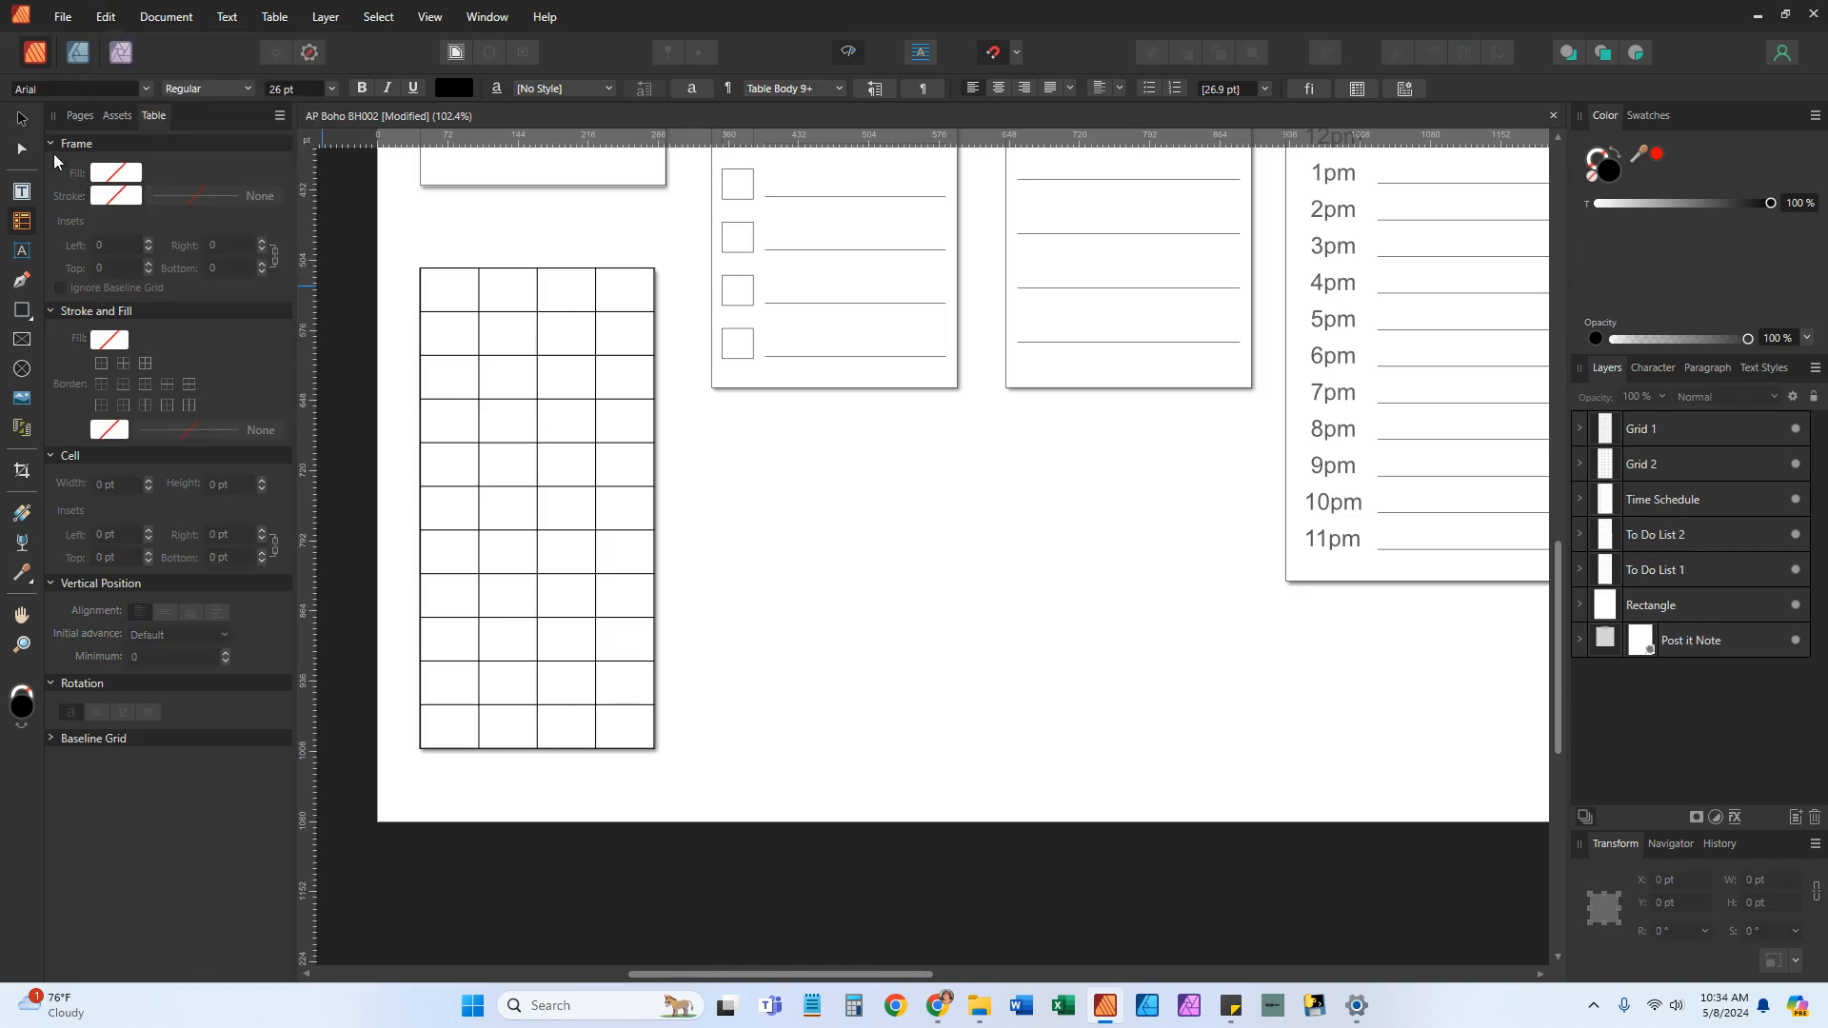
Add artistic text reading "Have a happy day" in the empty area below the first To Do list
{"action": "left_click", "coordinate": [21, 253]}
{"action": "mouse_move", "coordinate": [738, 449]}
{"action": "left_mouse_down"}
{"action": "mouse_move", "coordinate": [824, 562]}
{"action": "mouse_move", "coordinate": [753, 474]}
{"action": "left_mouse_up"}
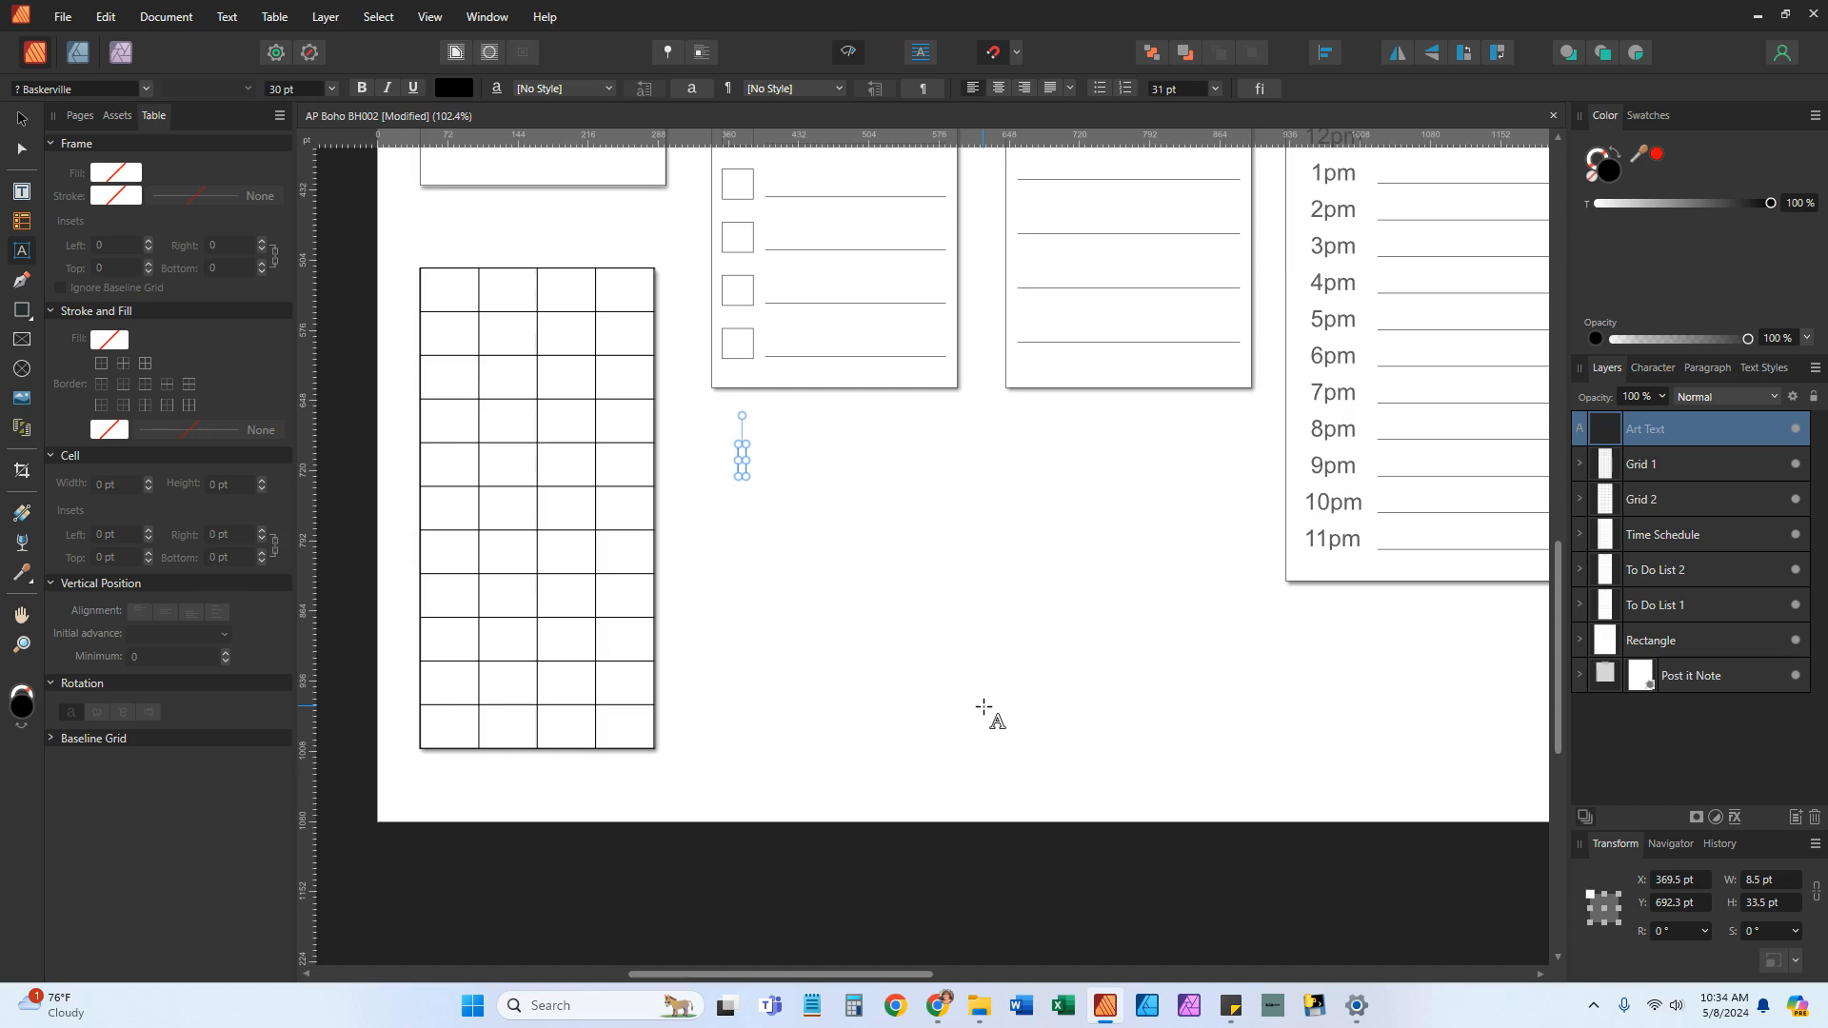
{"action": "type", "text": "Hae a"}
{"action": "key", "text": "BackSpace"}
{"action": "key", "text": "BackSpace"}
{"action": "key", "text": "BackSpace"}
{"action": "type", "text": "ve a happy "}
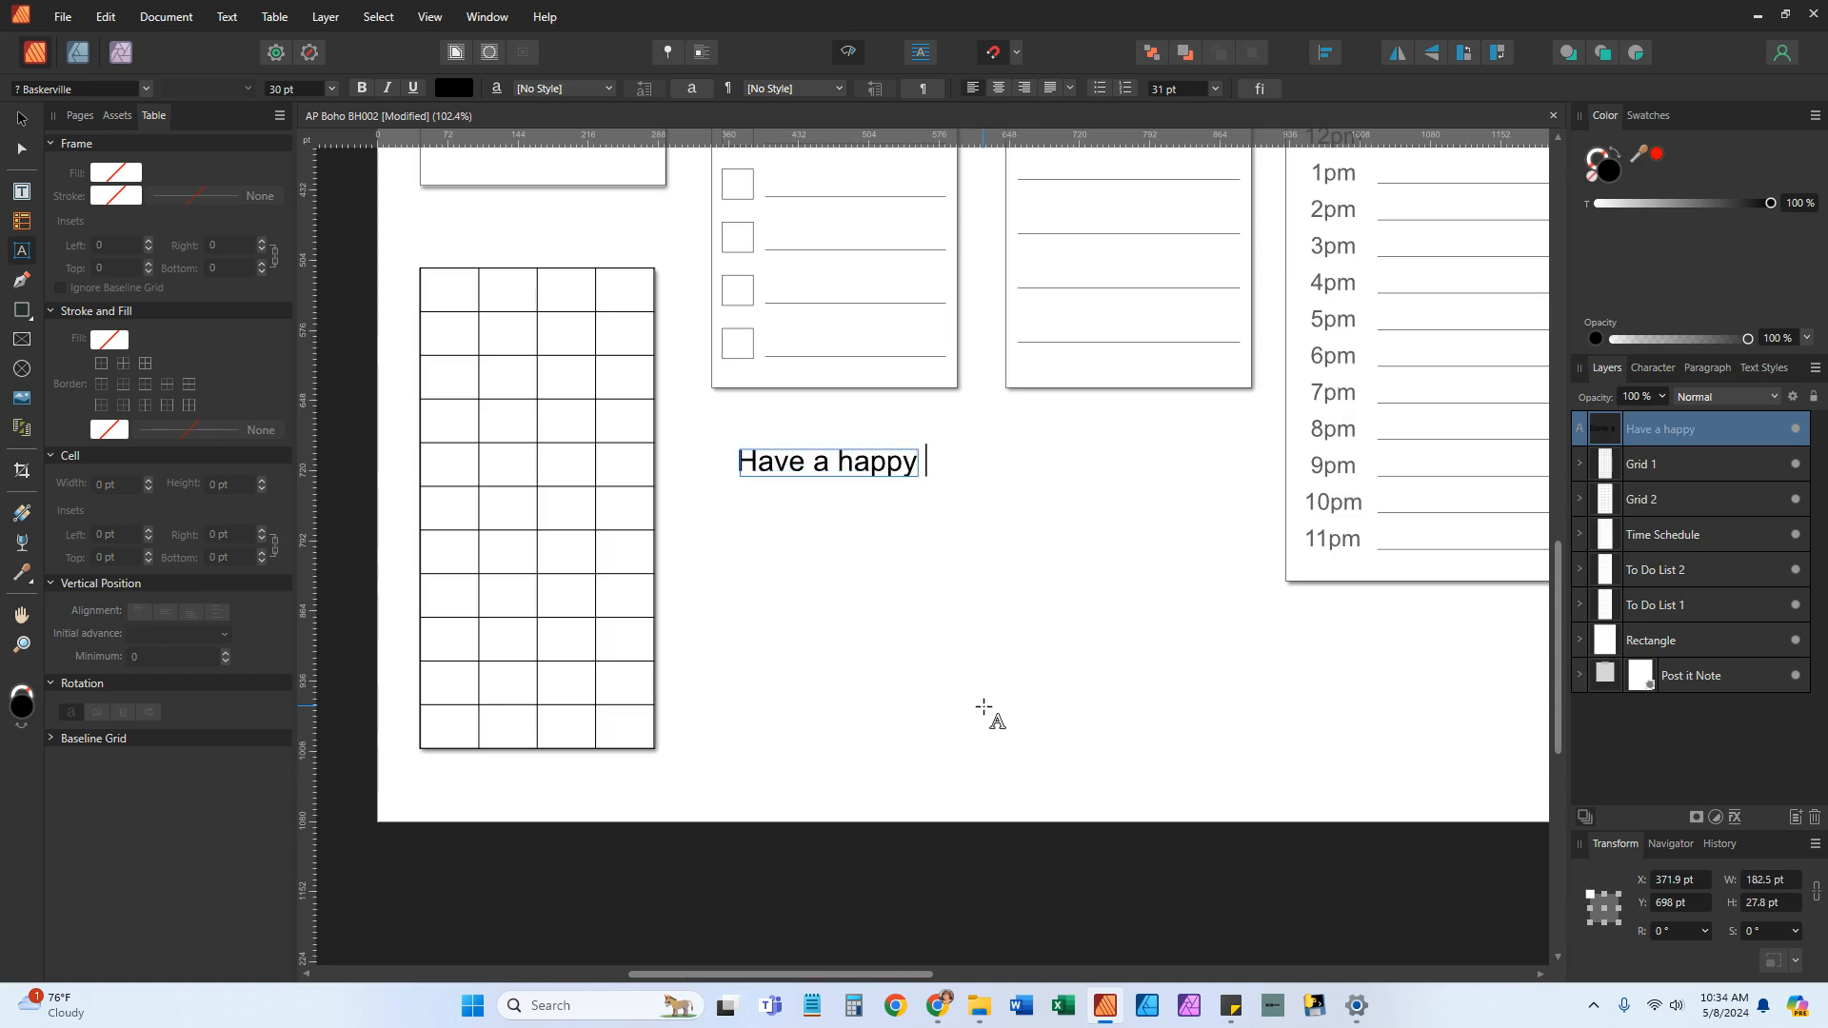
{"action": "type", "text": "day"}
{"action": "key", "text": "Escape"}
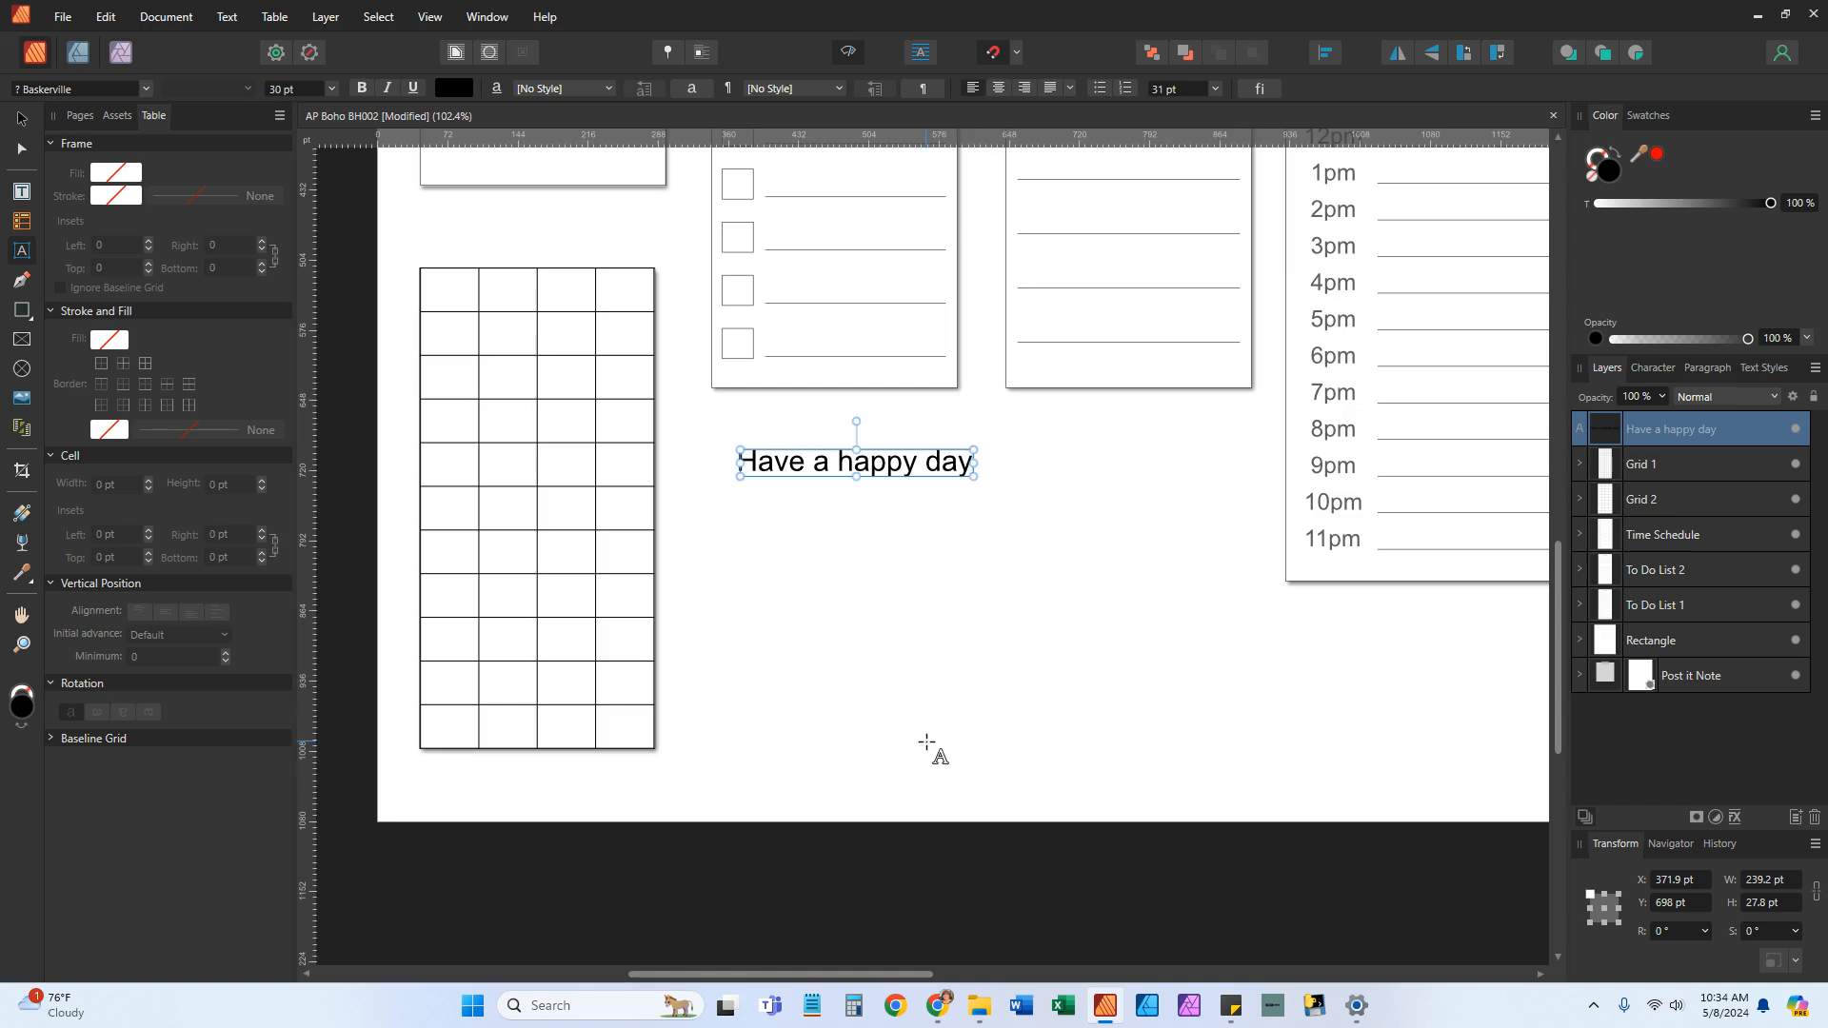
Reposition the "Have a happy day" text to about X 353 pt, Y 726 pt and deselect it
{"action": "left_click", "coordinate": [22, 121]}
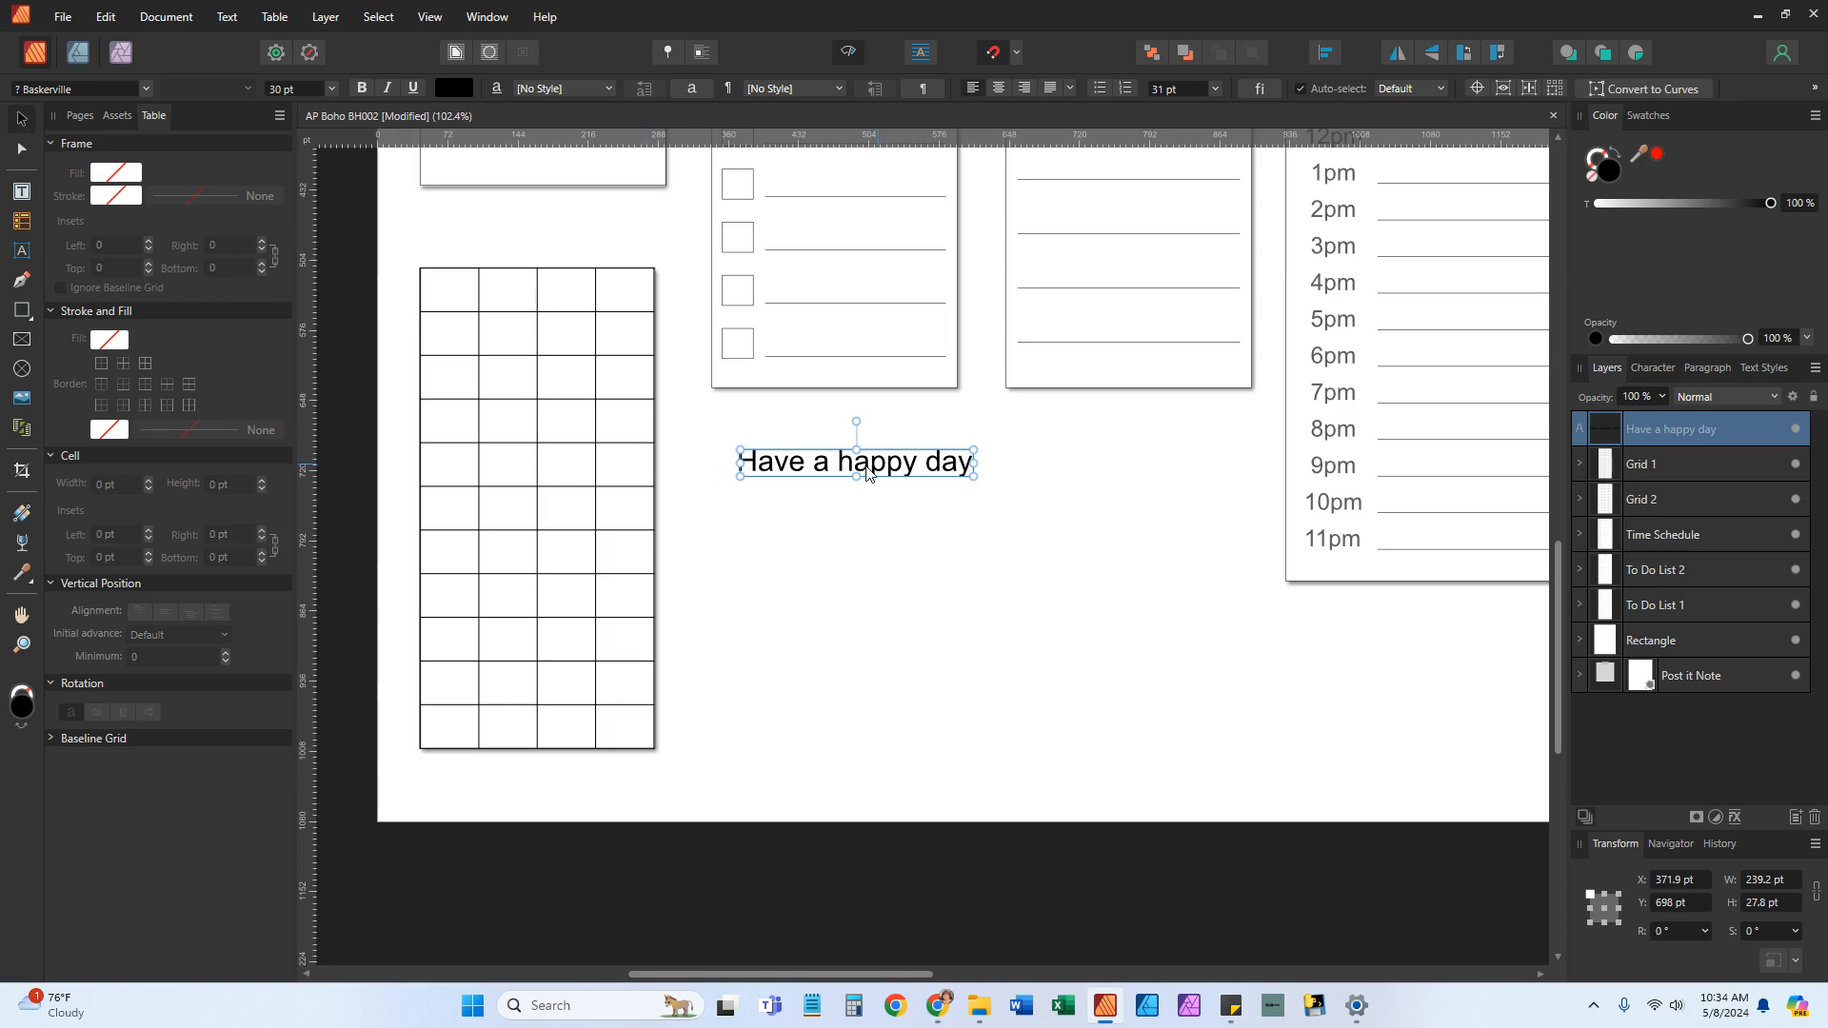
{"action": "mouse_move", "coordinate": [880, 471]}
{"action": "left_mouse_down"}
{"action": "mouse_move", "coordinate": [941, 553]}
{"action": "mouse_move", "coordinate": [900, 504]}
{"action": "mouse_move", "coordinate": [855, 496]}
{"action": "left_mouse_up"}
{"action": "double_click", "coordinate": [910, 500]}
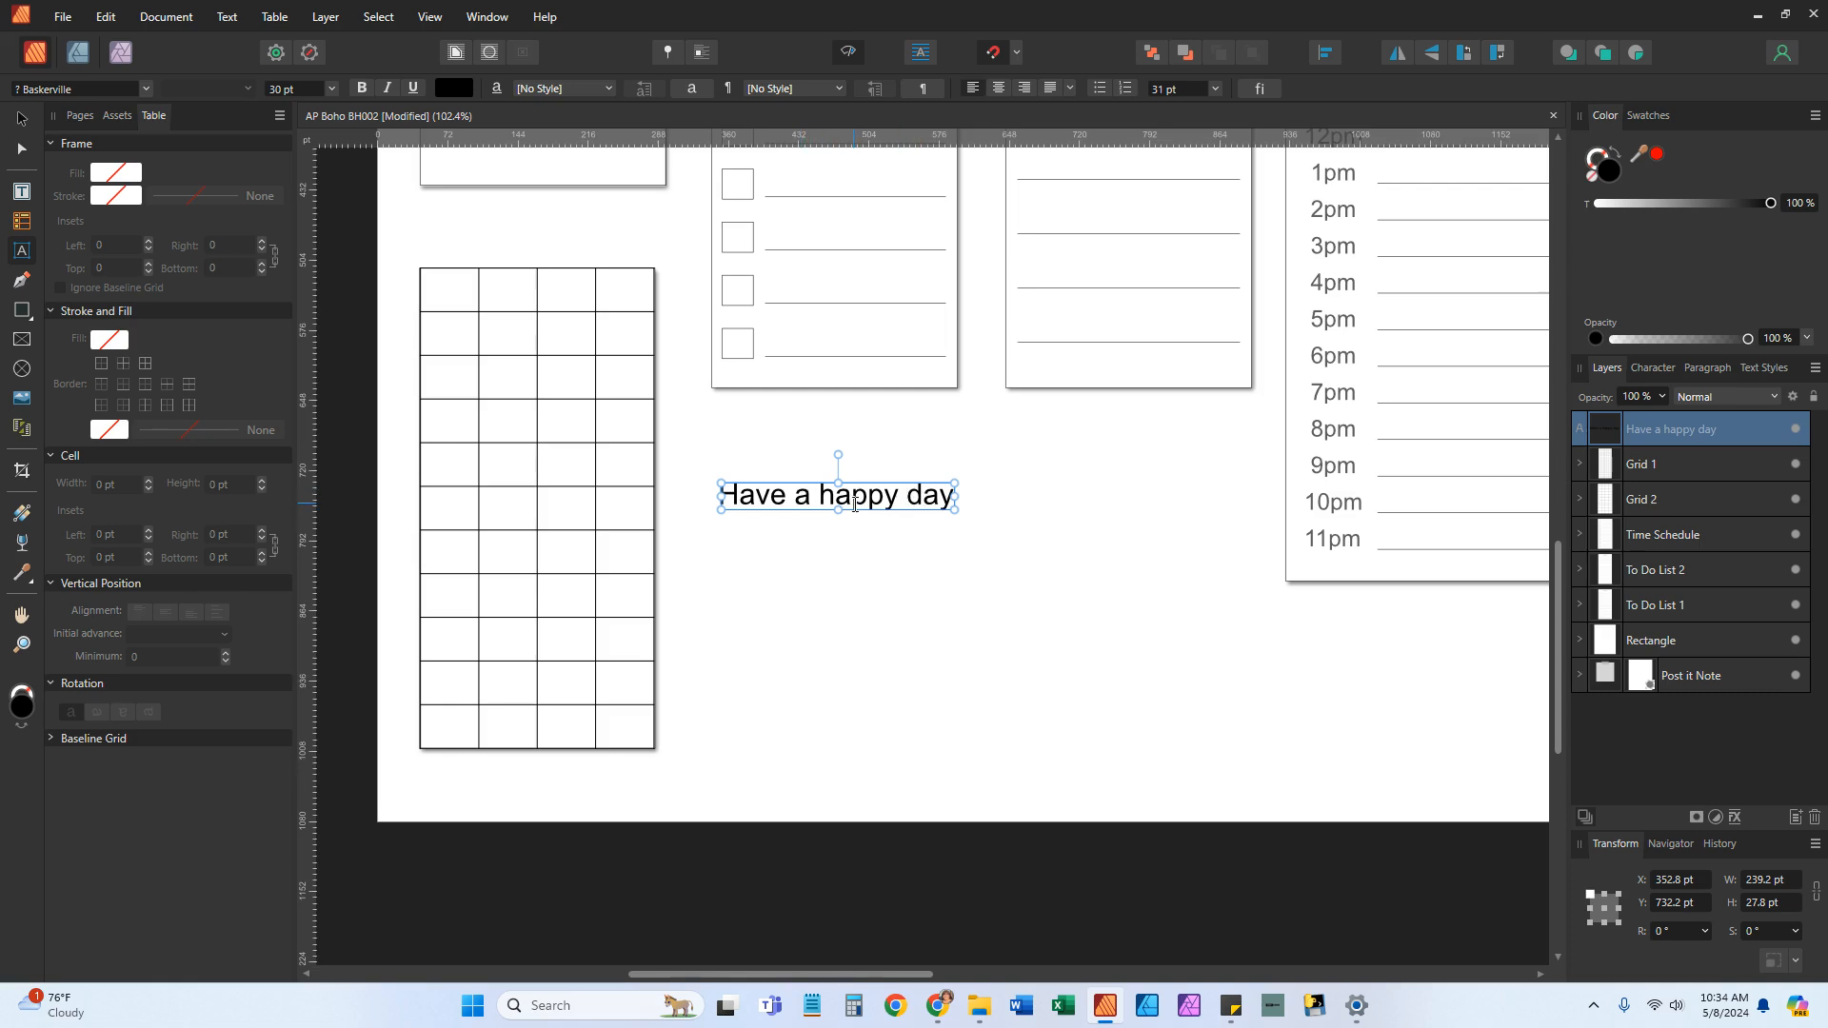
{"action": "key", "text": "Escape"}
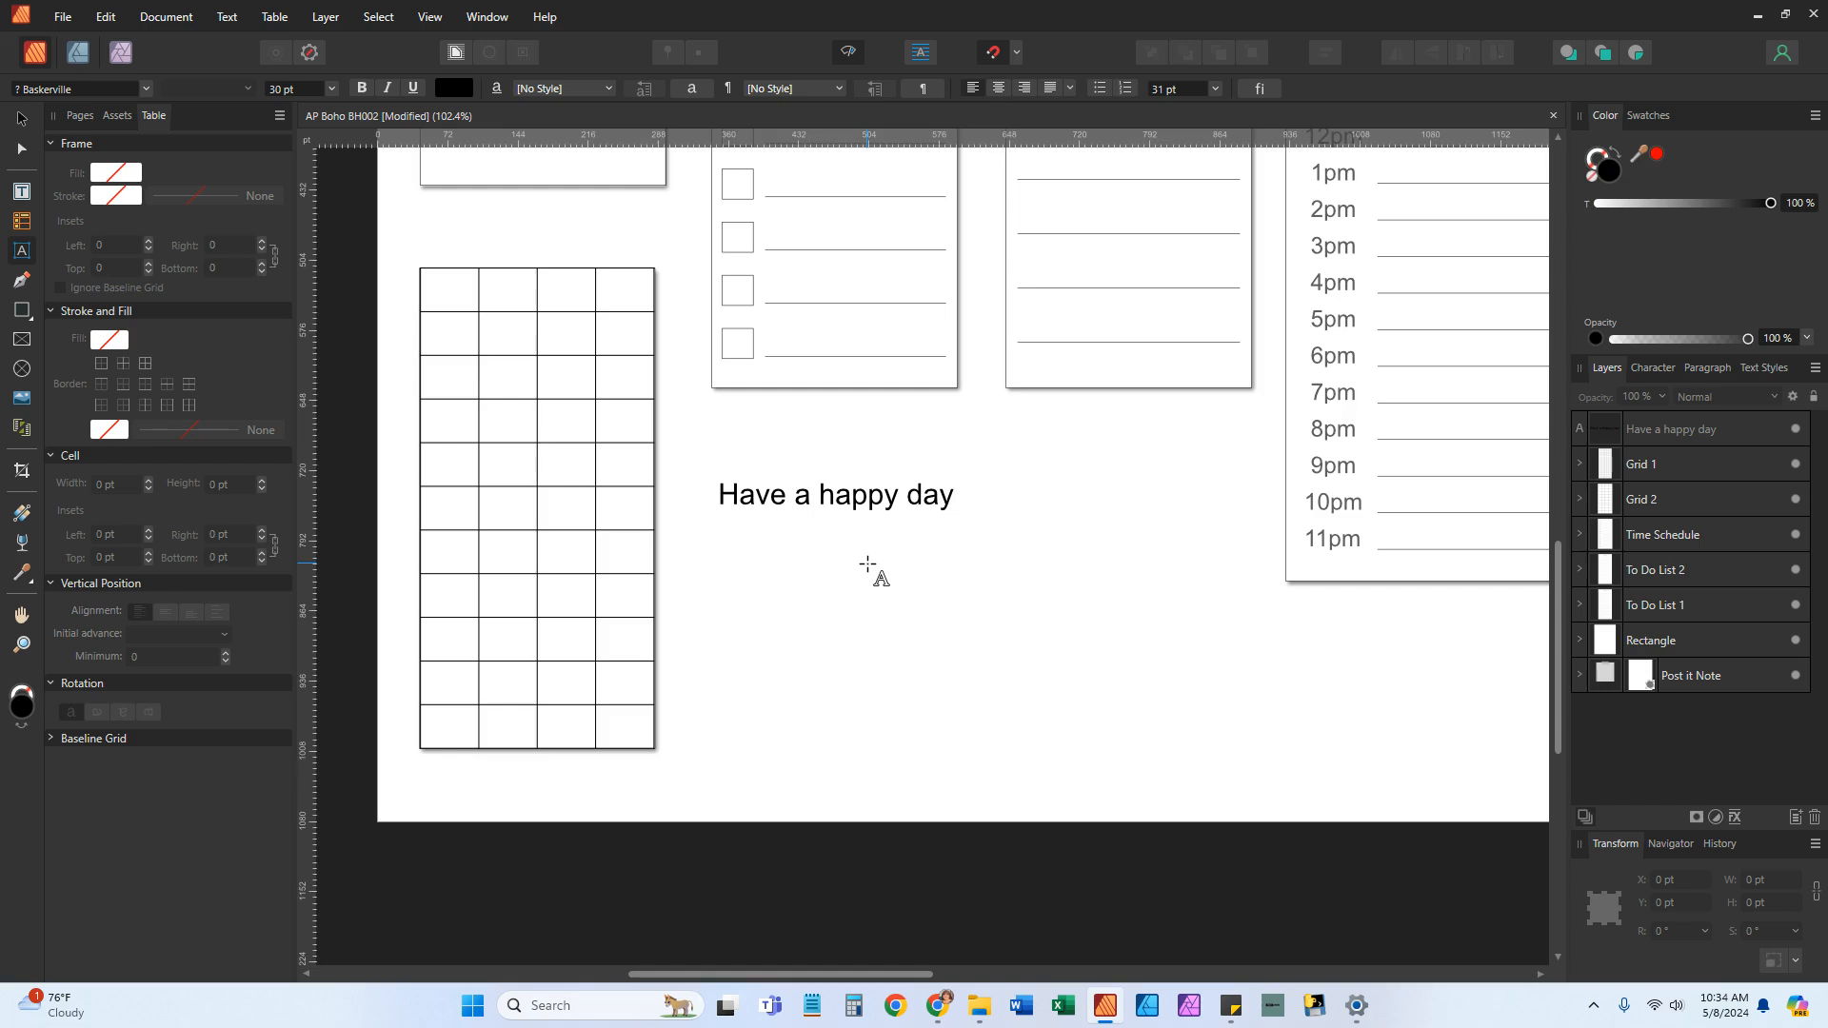
{"action": "key", "text": "v"}
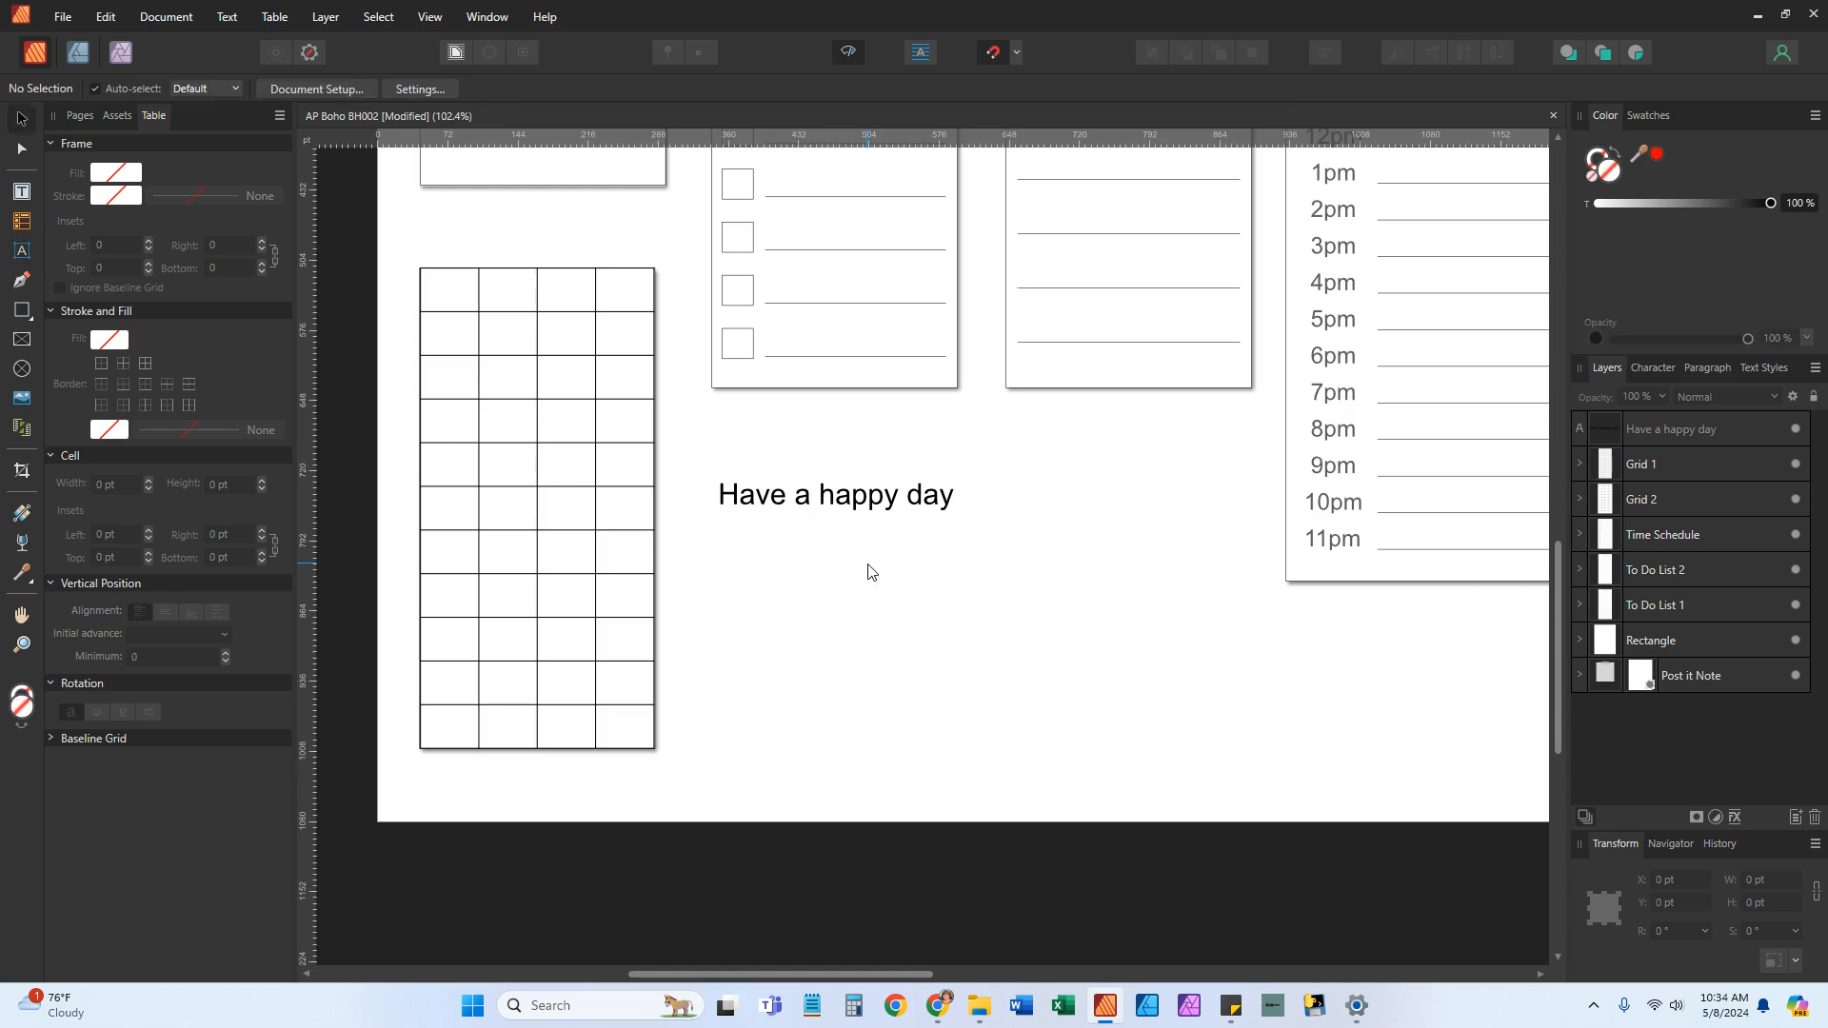
{"action": "left_click", "coordinate": [860, 503]}
{"action": "mouse_move", "coordinate": [860, 502]}
{"action": "left_mouse_down"}
{"action": "mouse_move", "coordinate": [936, 503]}
{"action": "mouse_move", "coordinate": [861, 496]}
{"action": "left_mouse_up"}
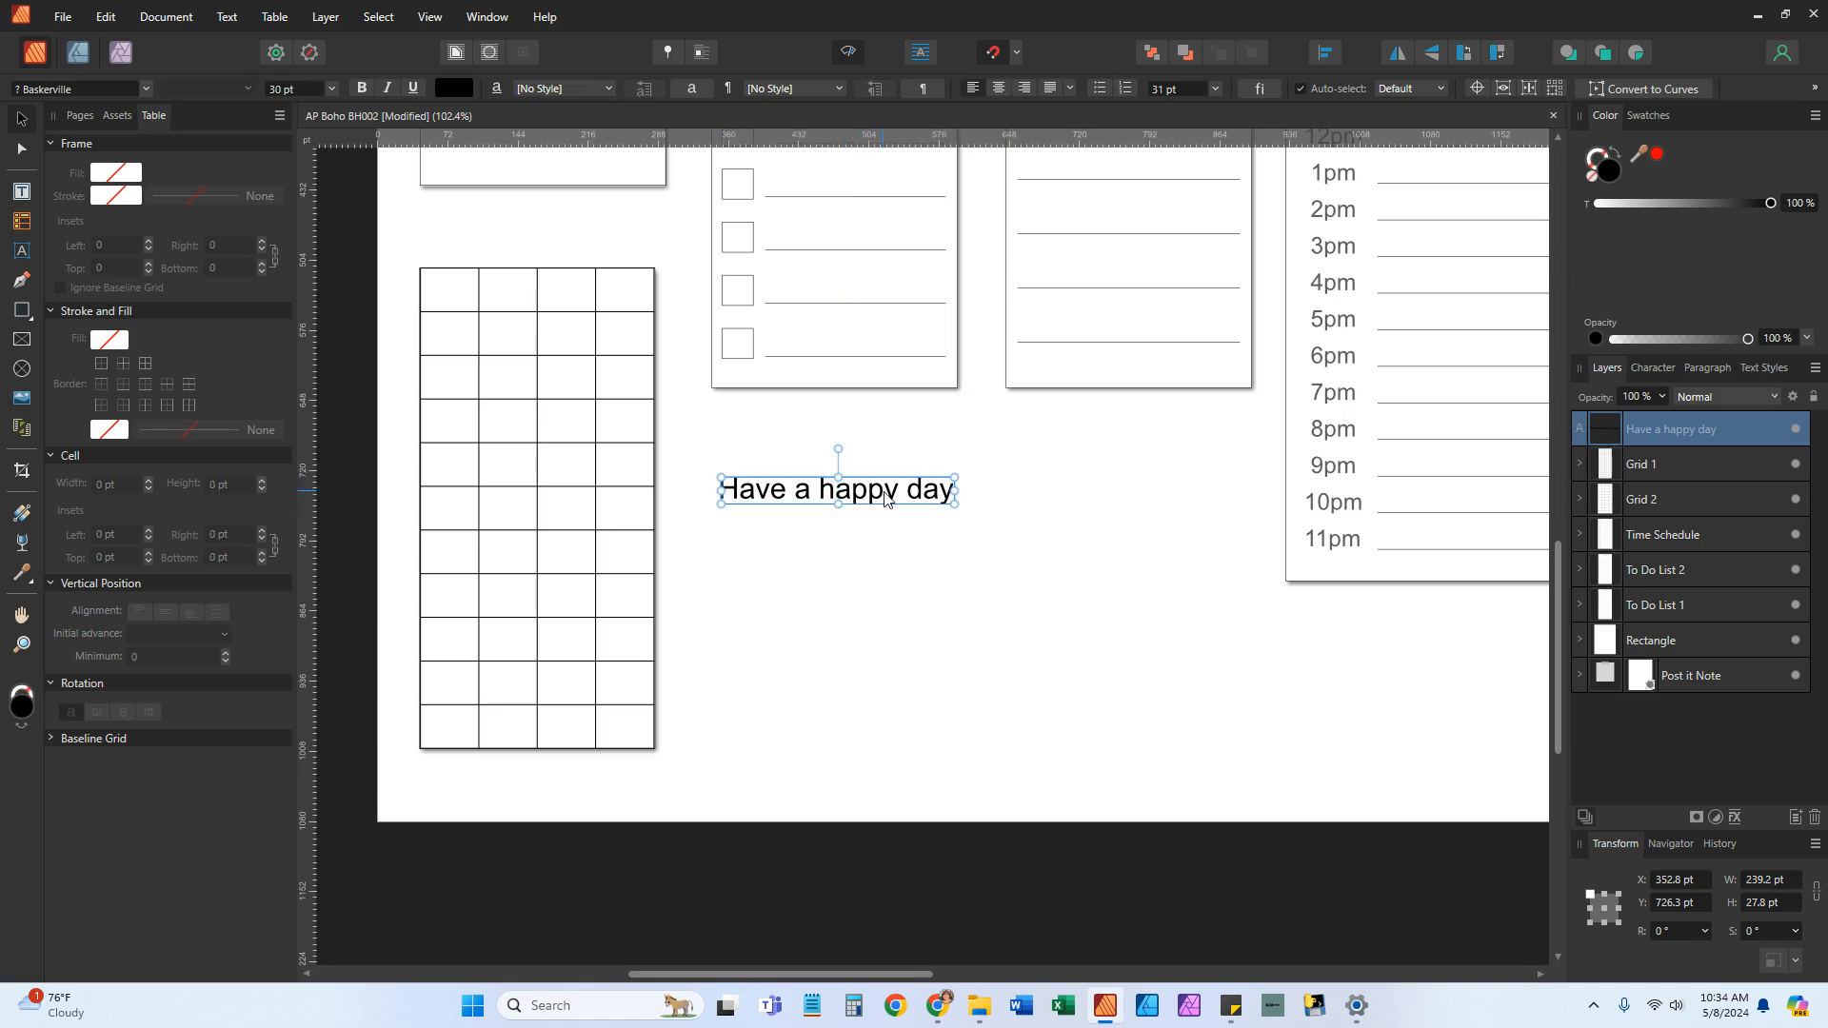
{"action": "left_click", "coordinate": [877, 562]}
{"action": "key", "text": "t"}
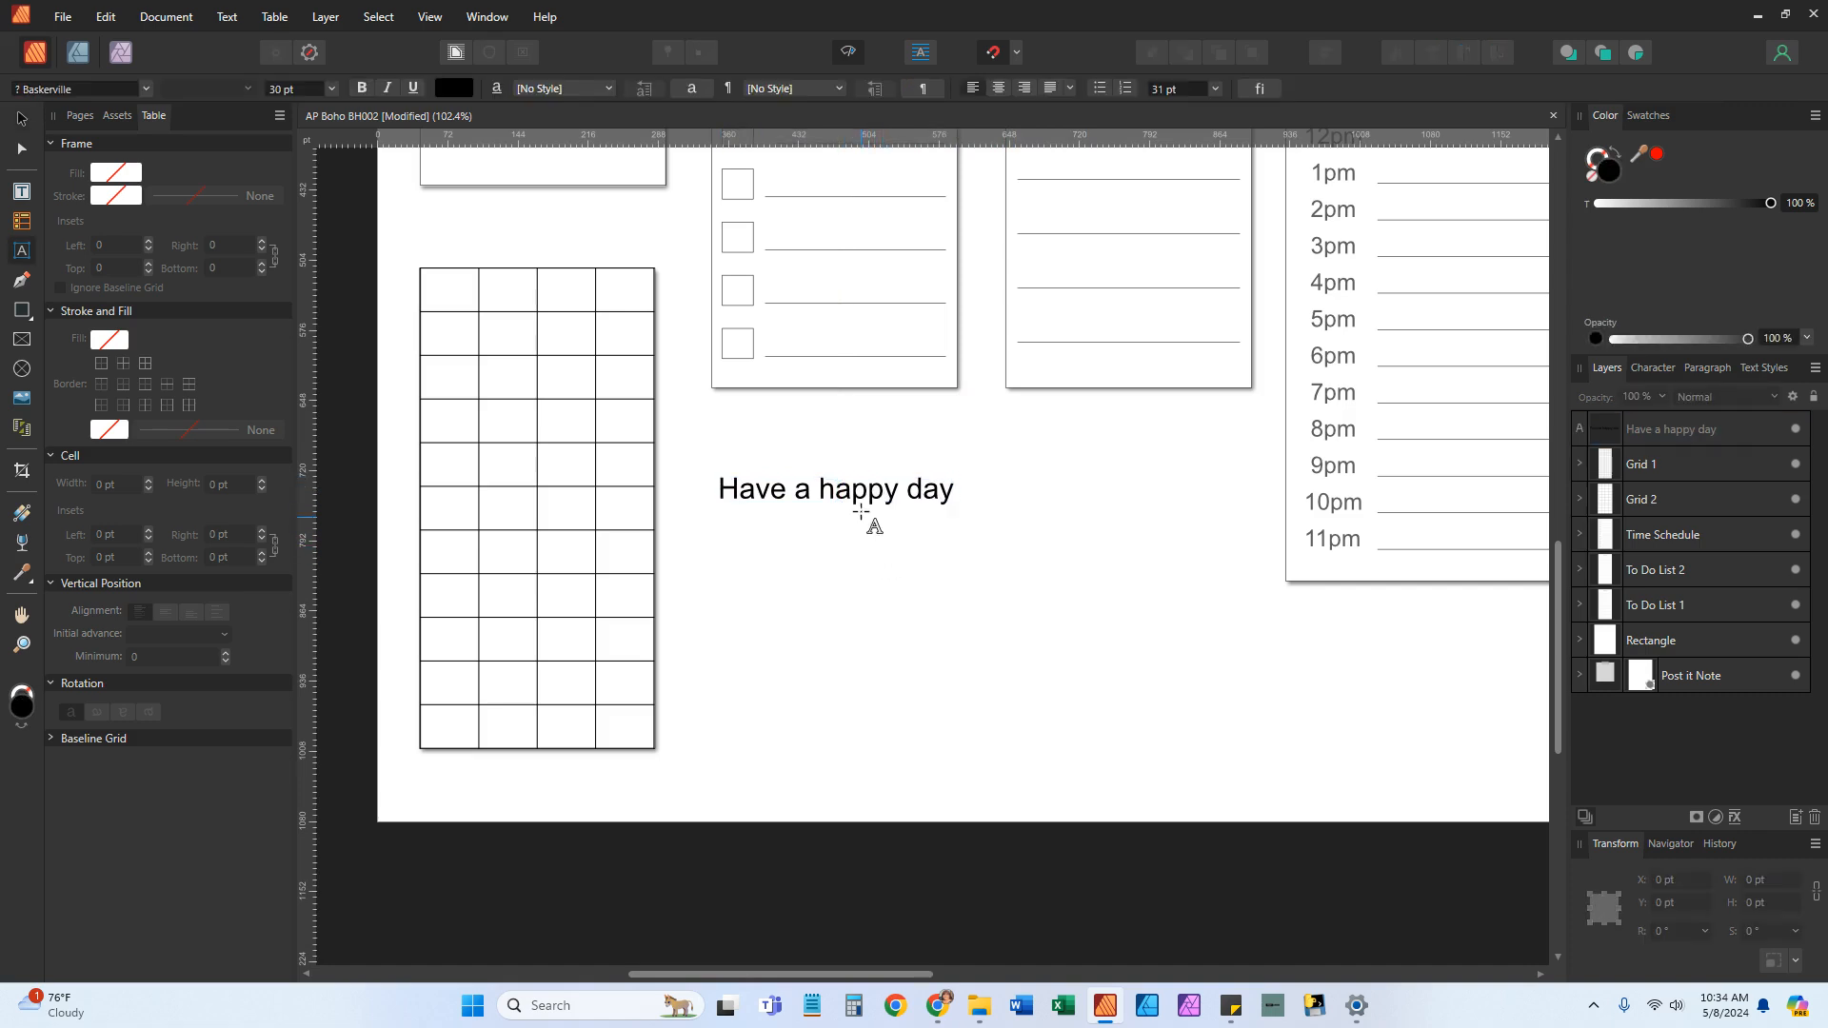
{"action": "left_click", "coordinate": [863, 633]}
{"action": "type", "text": "v"}
{"action": "key", "text": "BackSpace"}
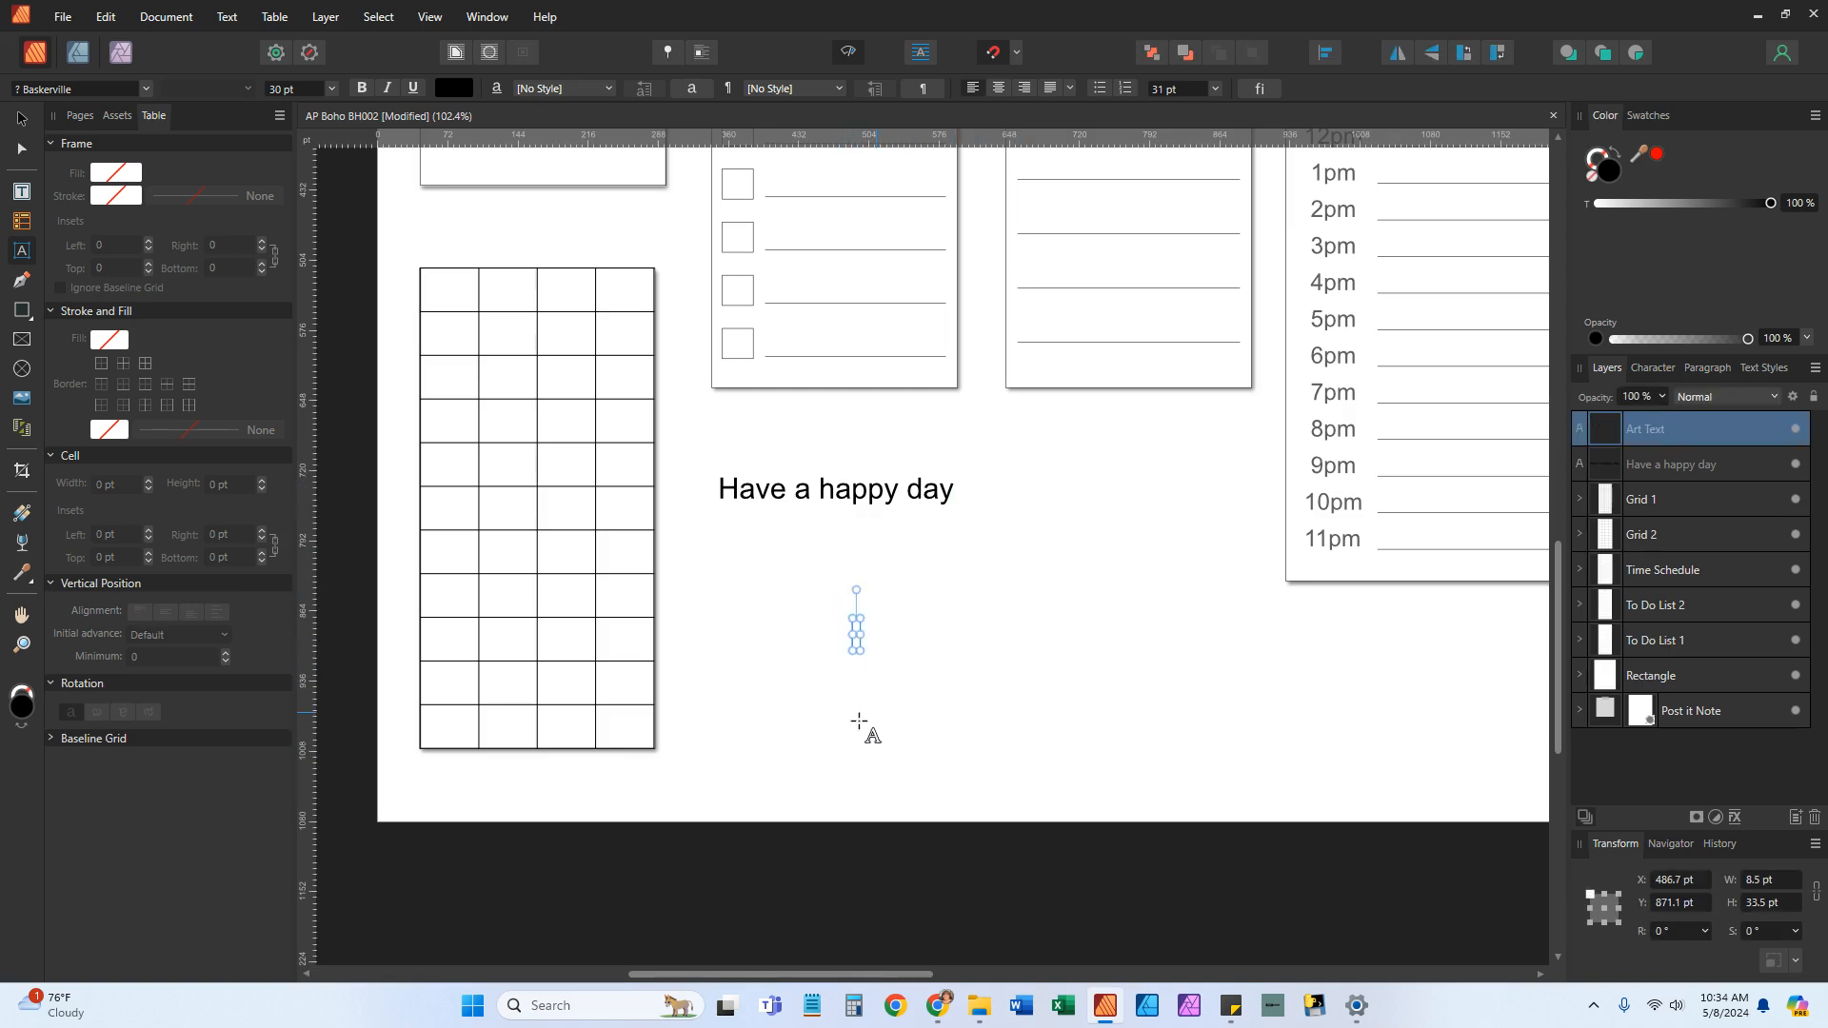
{"action": "key", "text": "Escape"}
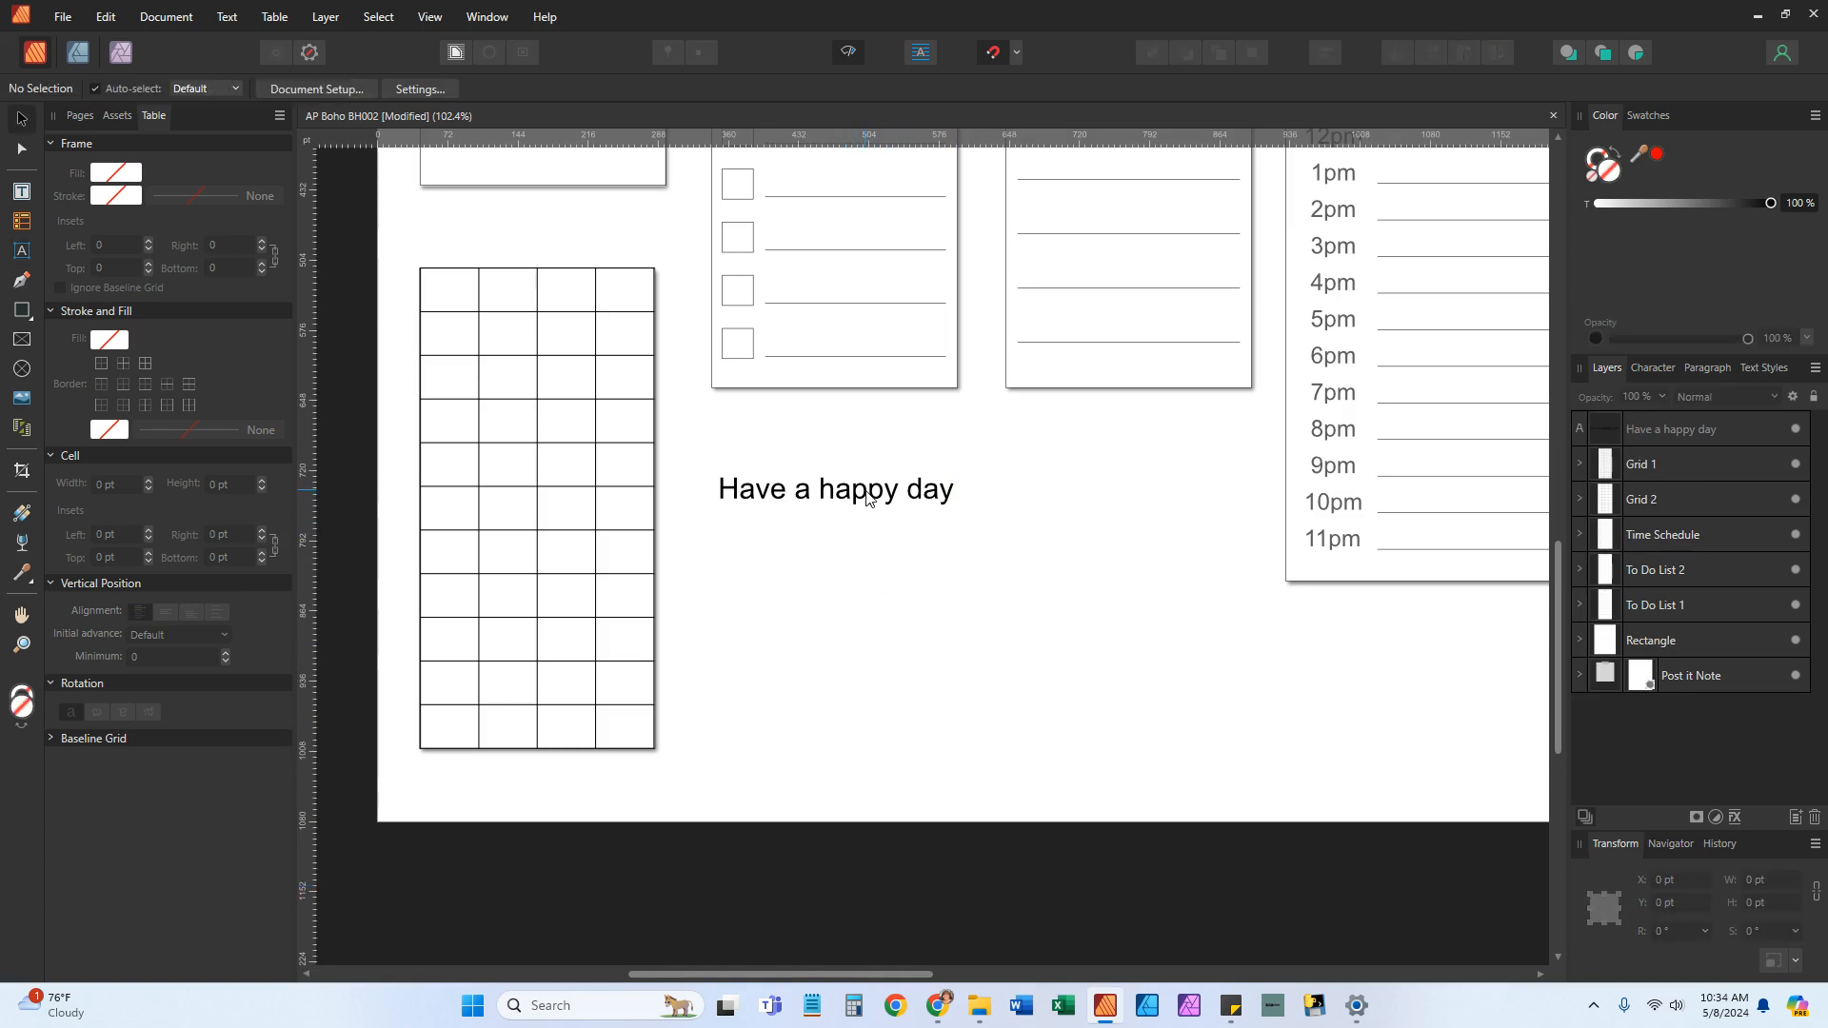
{"action": "double_click", "coordinate": [869, 497]}
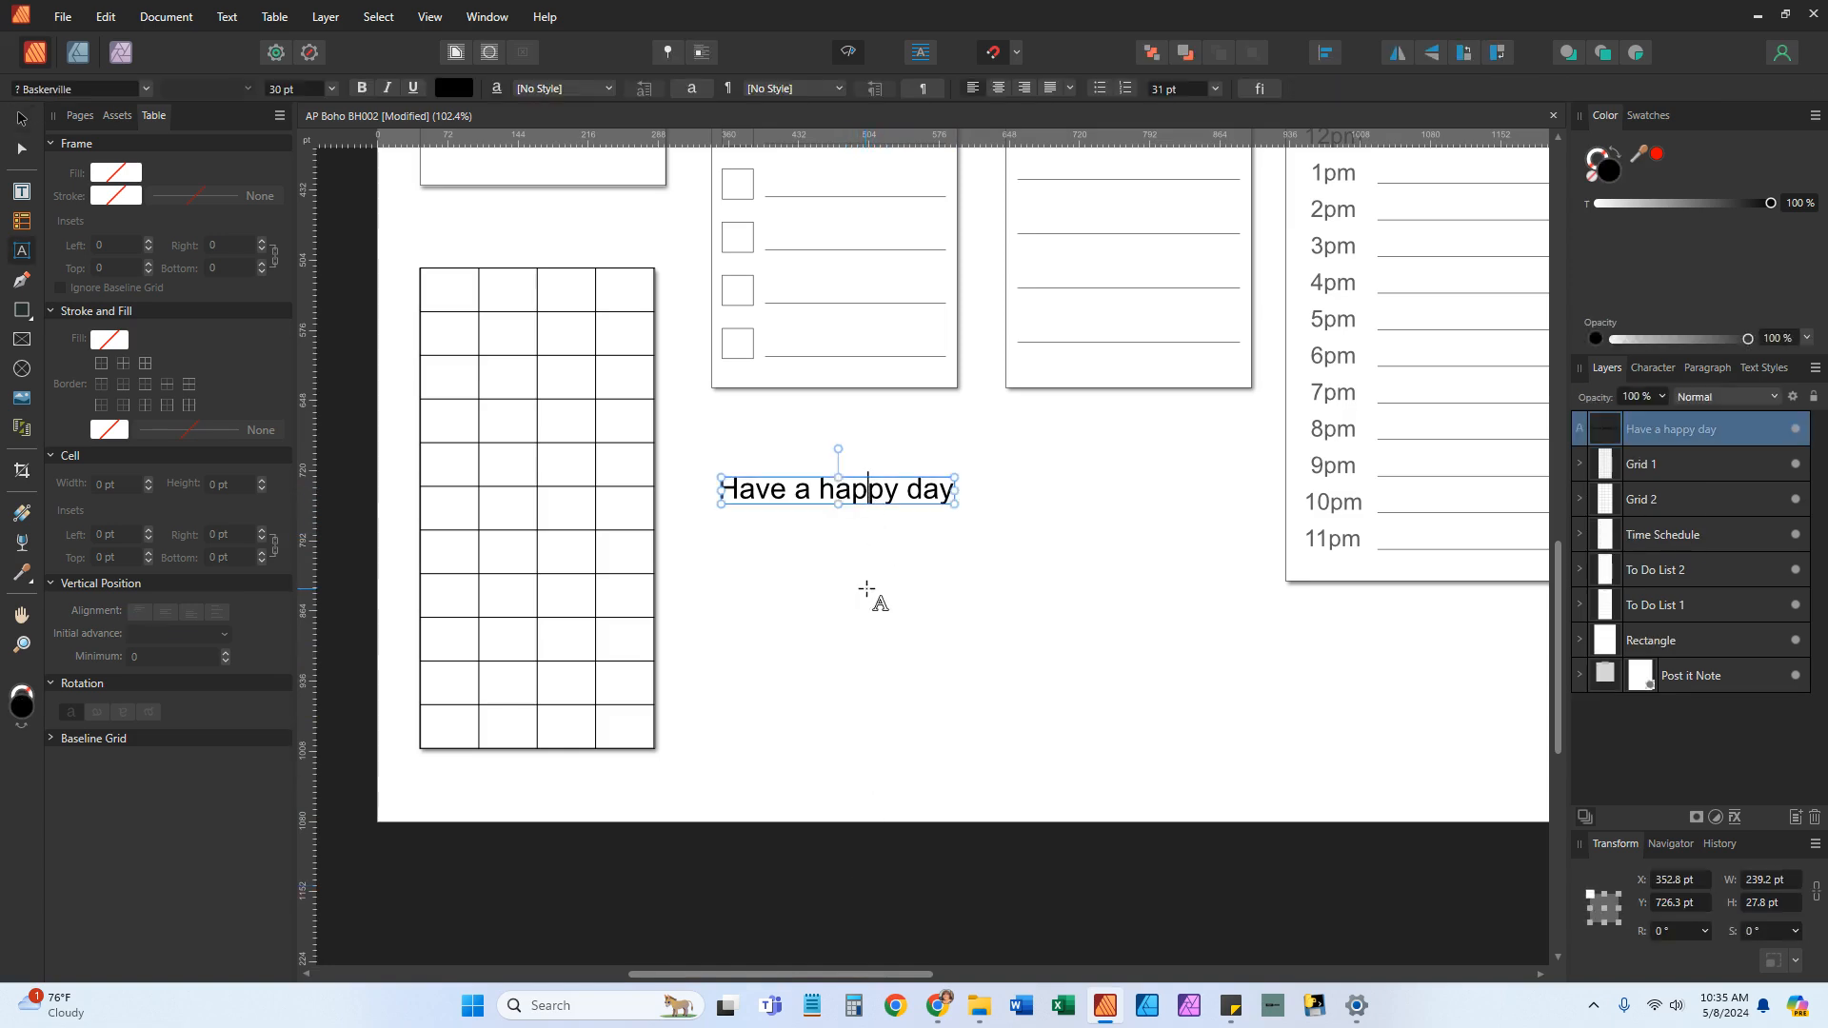
{"action": "key", "text": "Escape"}
{"action": "key", "text": "Escape"}
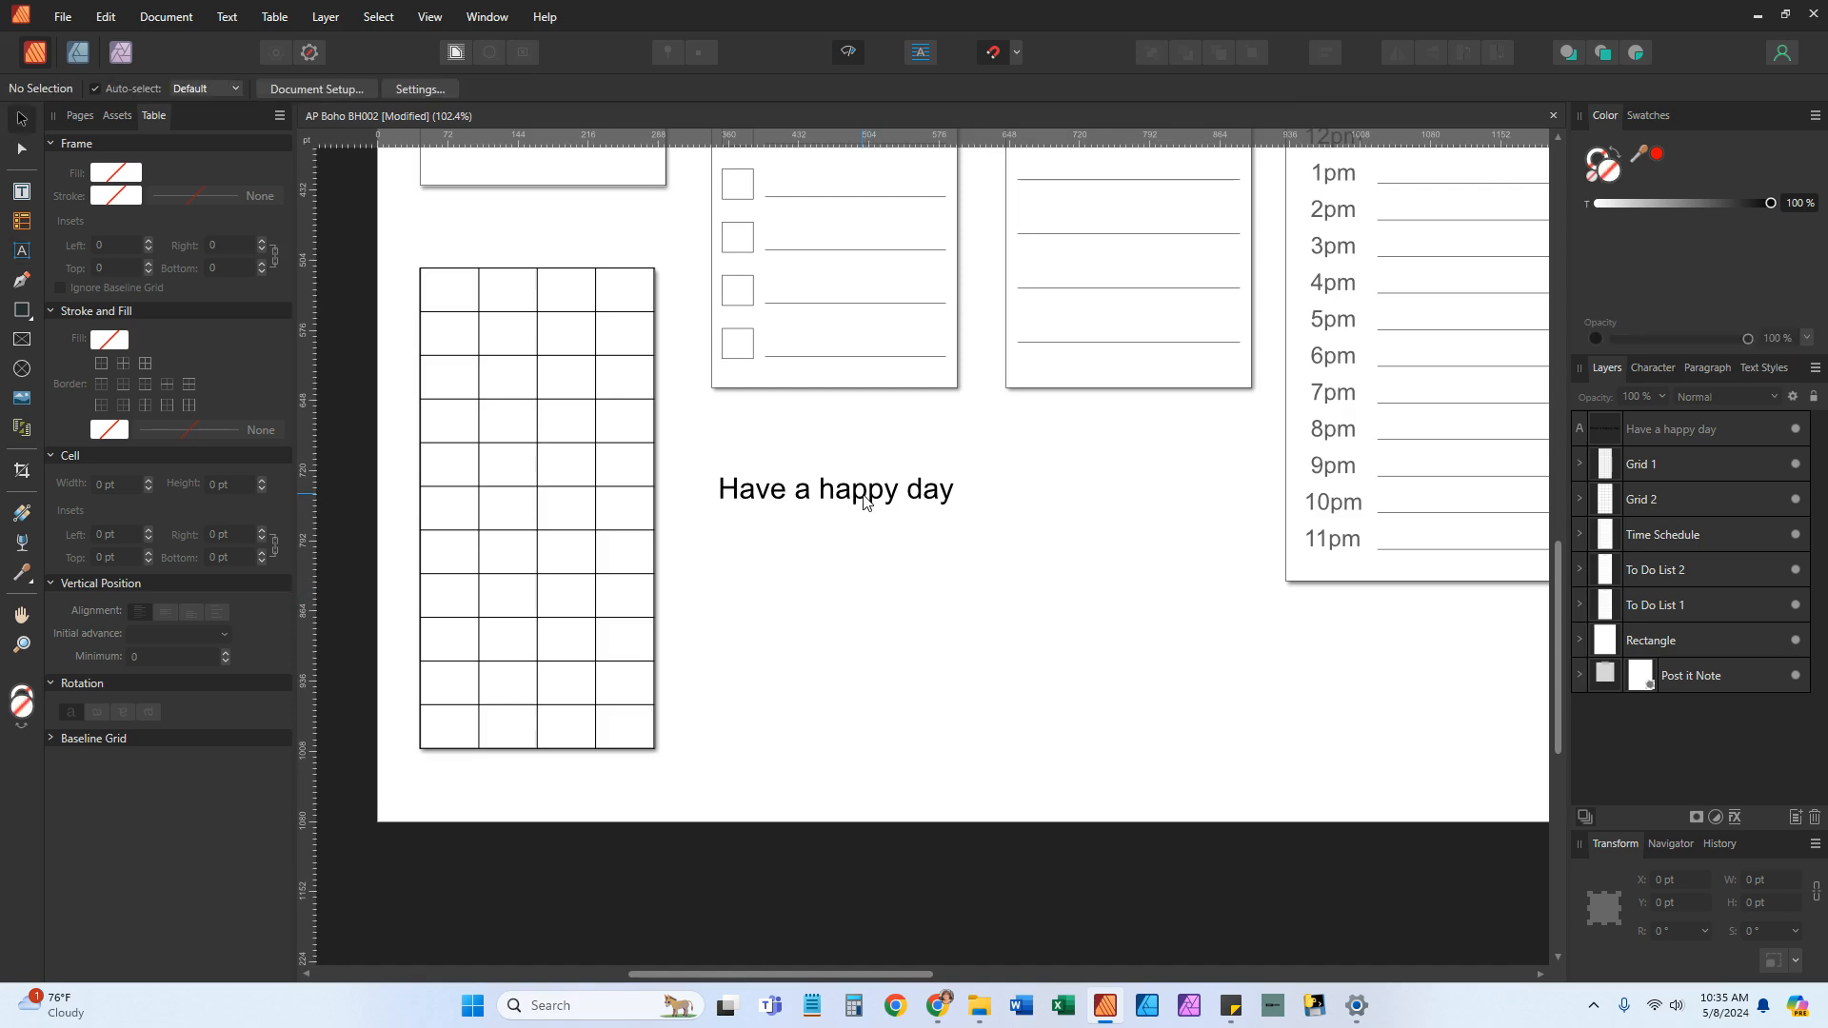
Move the "Have a happy day" text to about X 372 pt, Y 743 pt and To Do List 1 to about X 339 pt, Y 88 pt
{"action": "mouse_move", "coordinate": [864, 502]}
{"action": "left_mouse_down"}
{"action": "mouse_move", "coordinate": [937, 527]}
{"action": "mouse_move", "coordinate": [885, 518]}
{"action": "left_mouse_up"}
{"action": "mouse_move", "coordinate": [851, 328]}
{"action": "left_mouse_down"}
{"action": "mouse_move", "coordinate": [870, 420]}
{"action": "mouse_move", "coordinate": [845, 335]}
{"action": "left_mouse_up"}
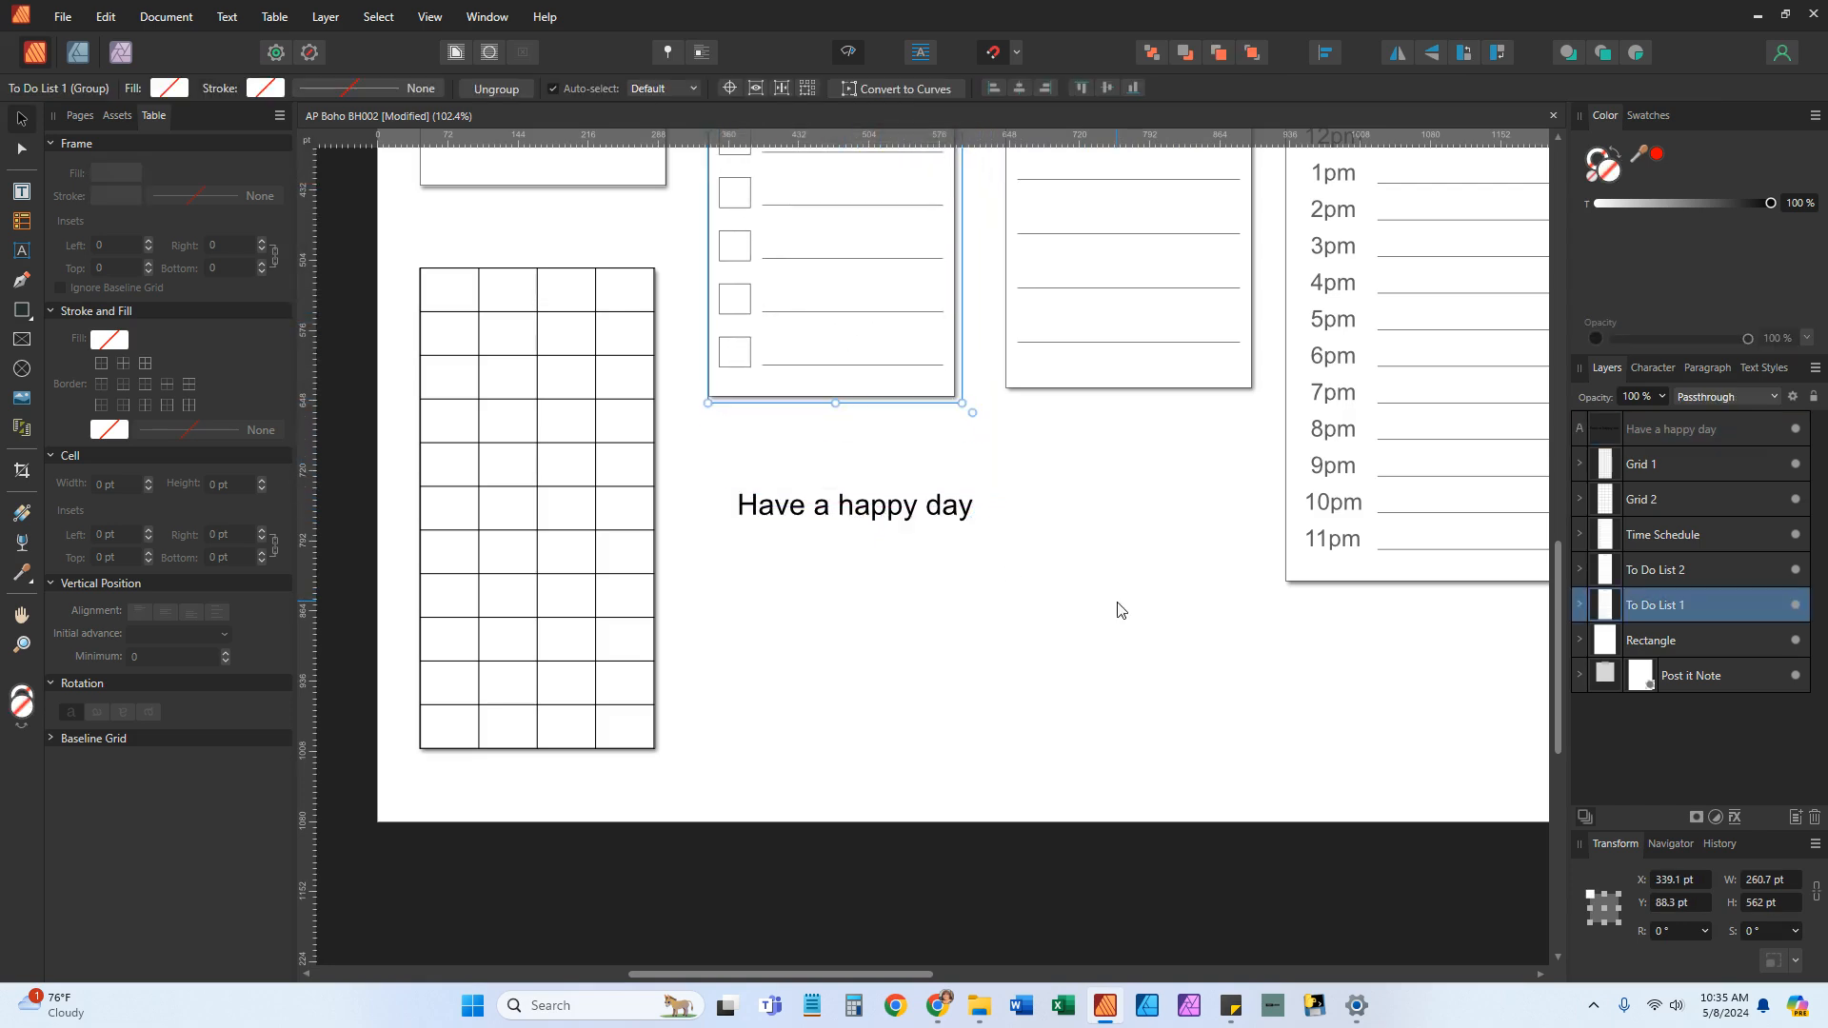
Cut the "Have a happy day" text from the page
{"action": "left_click", "coordinate": [877, 512]}
{"action": "right_click", "coordinate": [876, 512]}
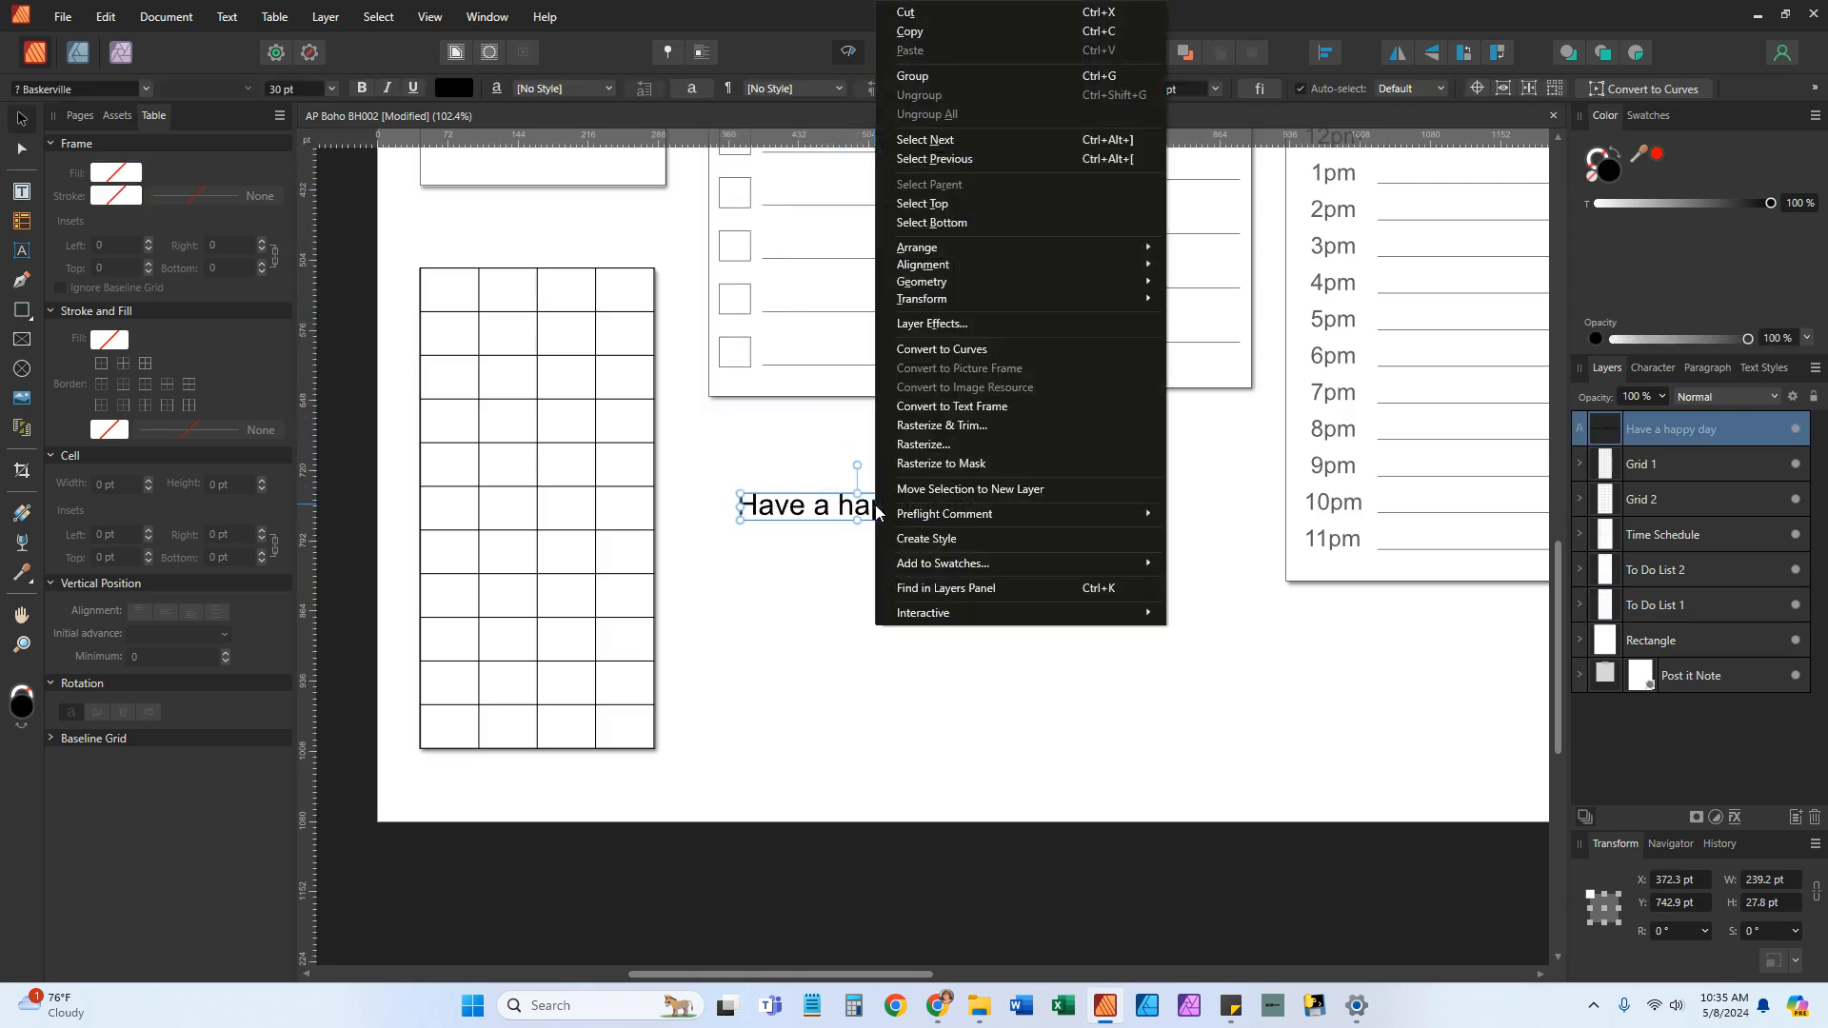
{"action": "left_click", "coordinate": [910, 13]}
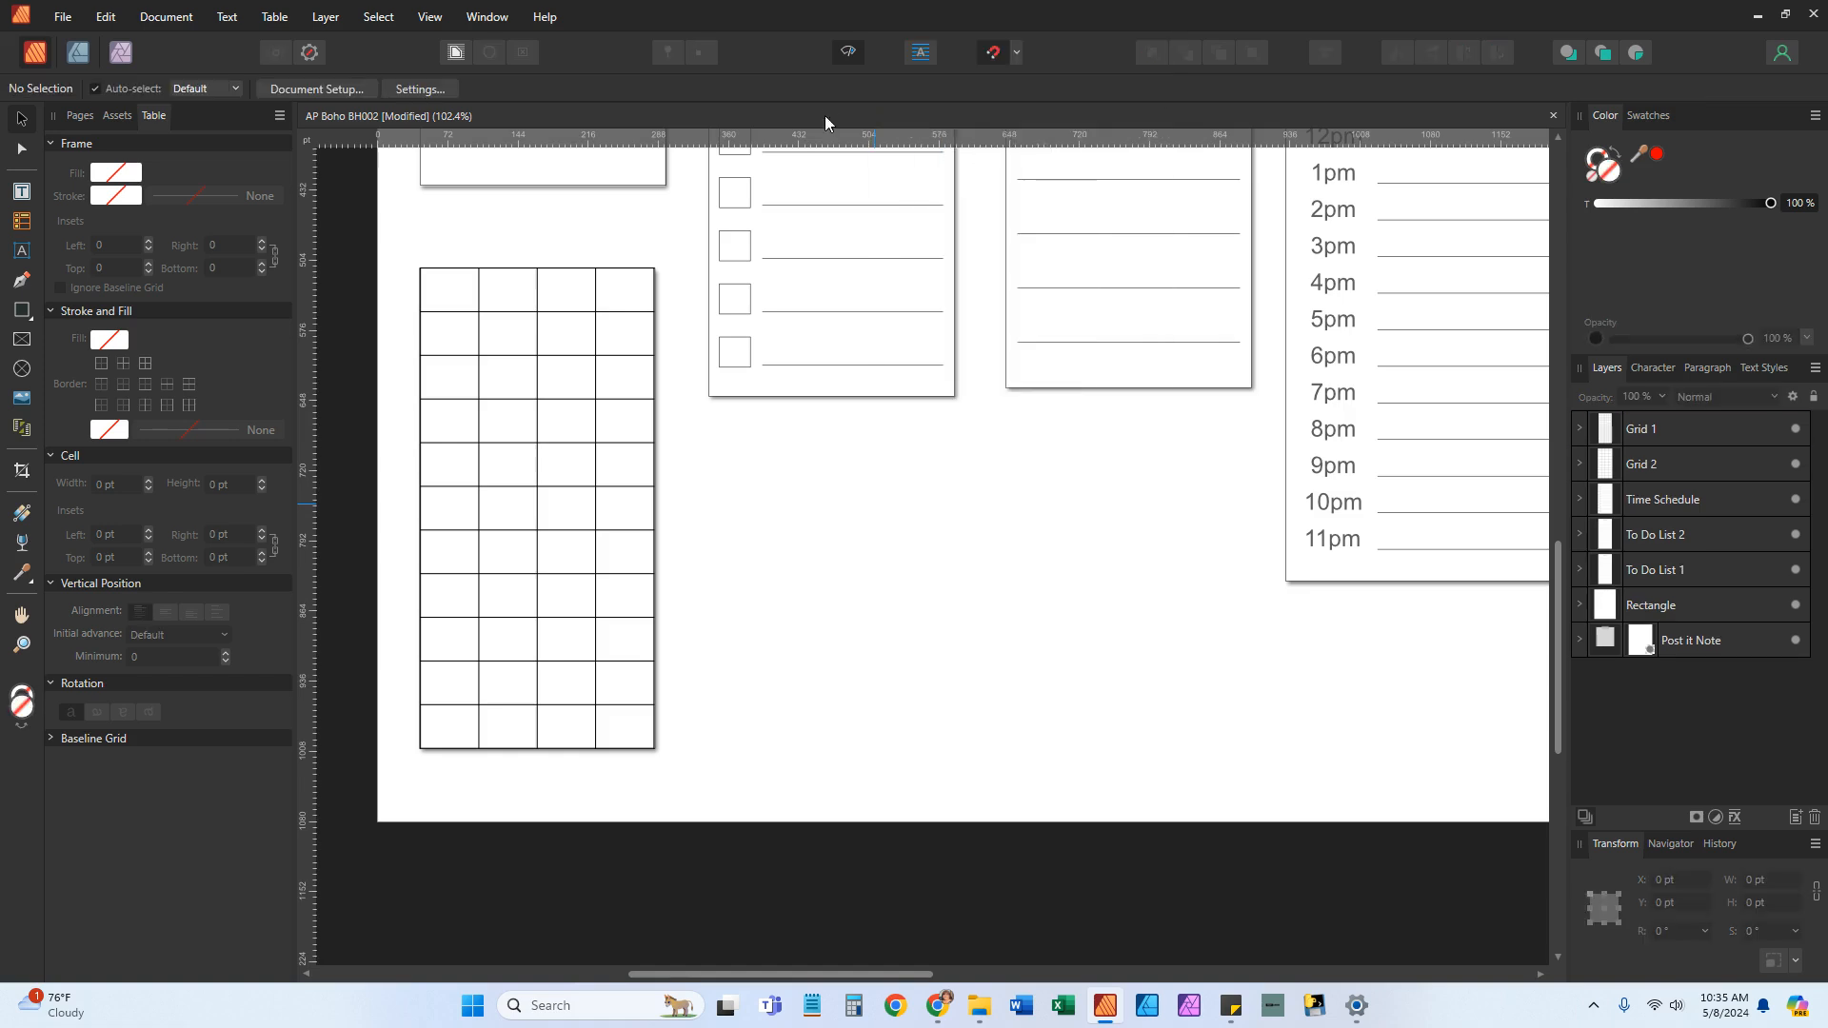
Draw a text frame about 478 × 57 pt below the To Do lists and enter "Have a great day" in it
{"action": "left_click", "coordinate": [21, 193]}
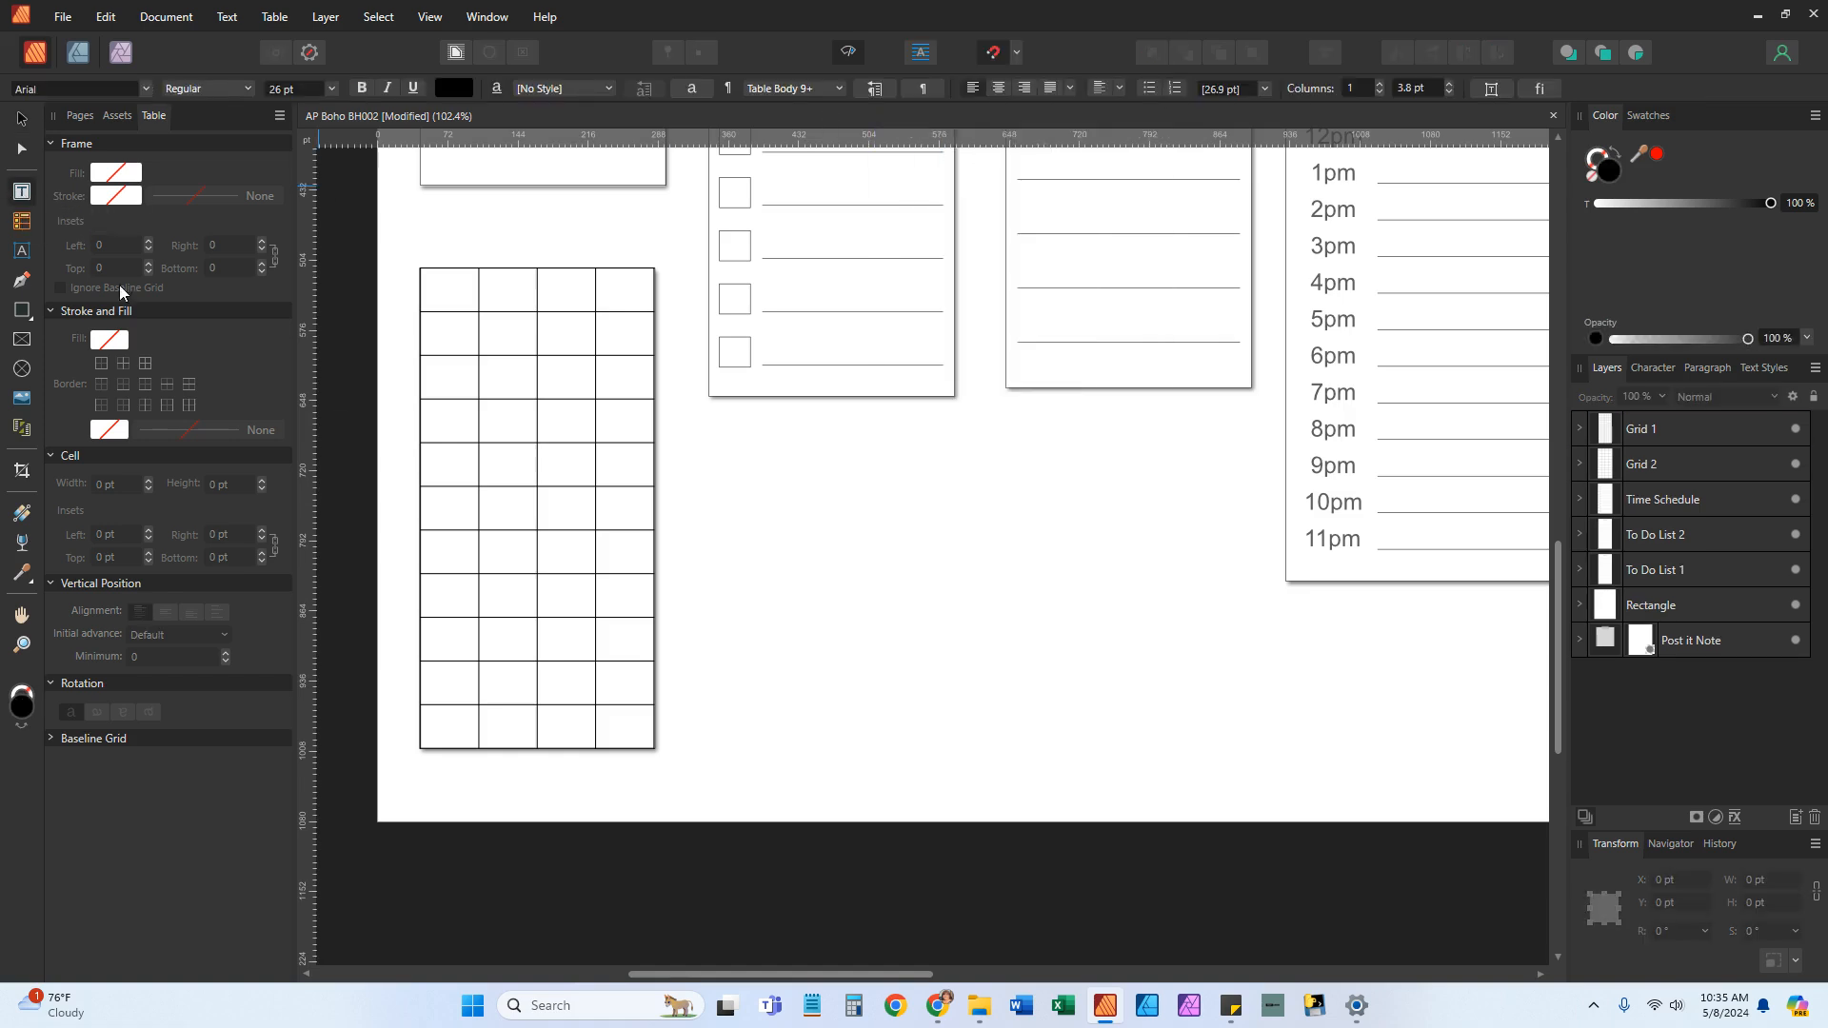
{"action": "left_click_drag", "start_coordinate": [737, 478], "coordinate": [1203, 533]}
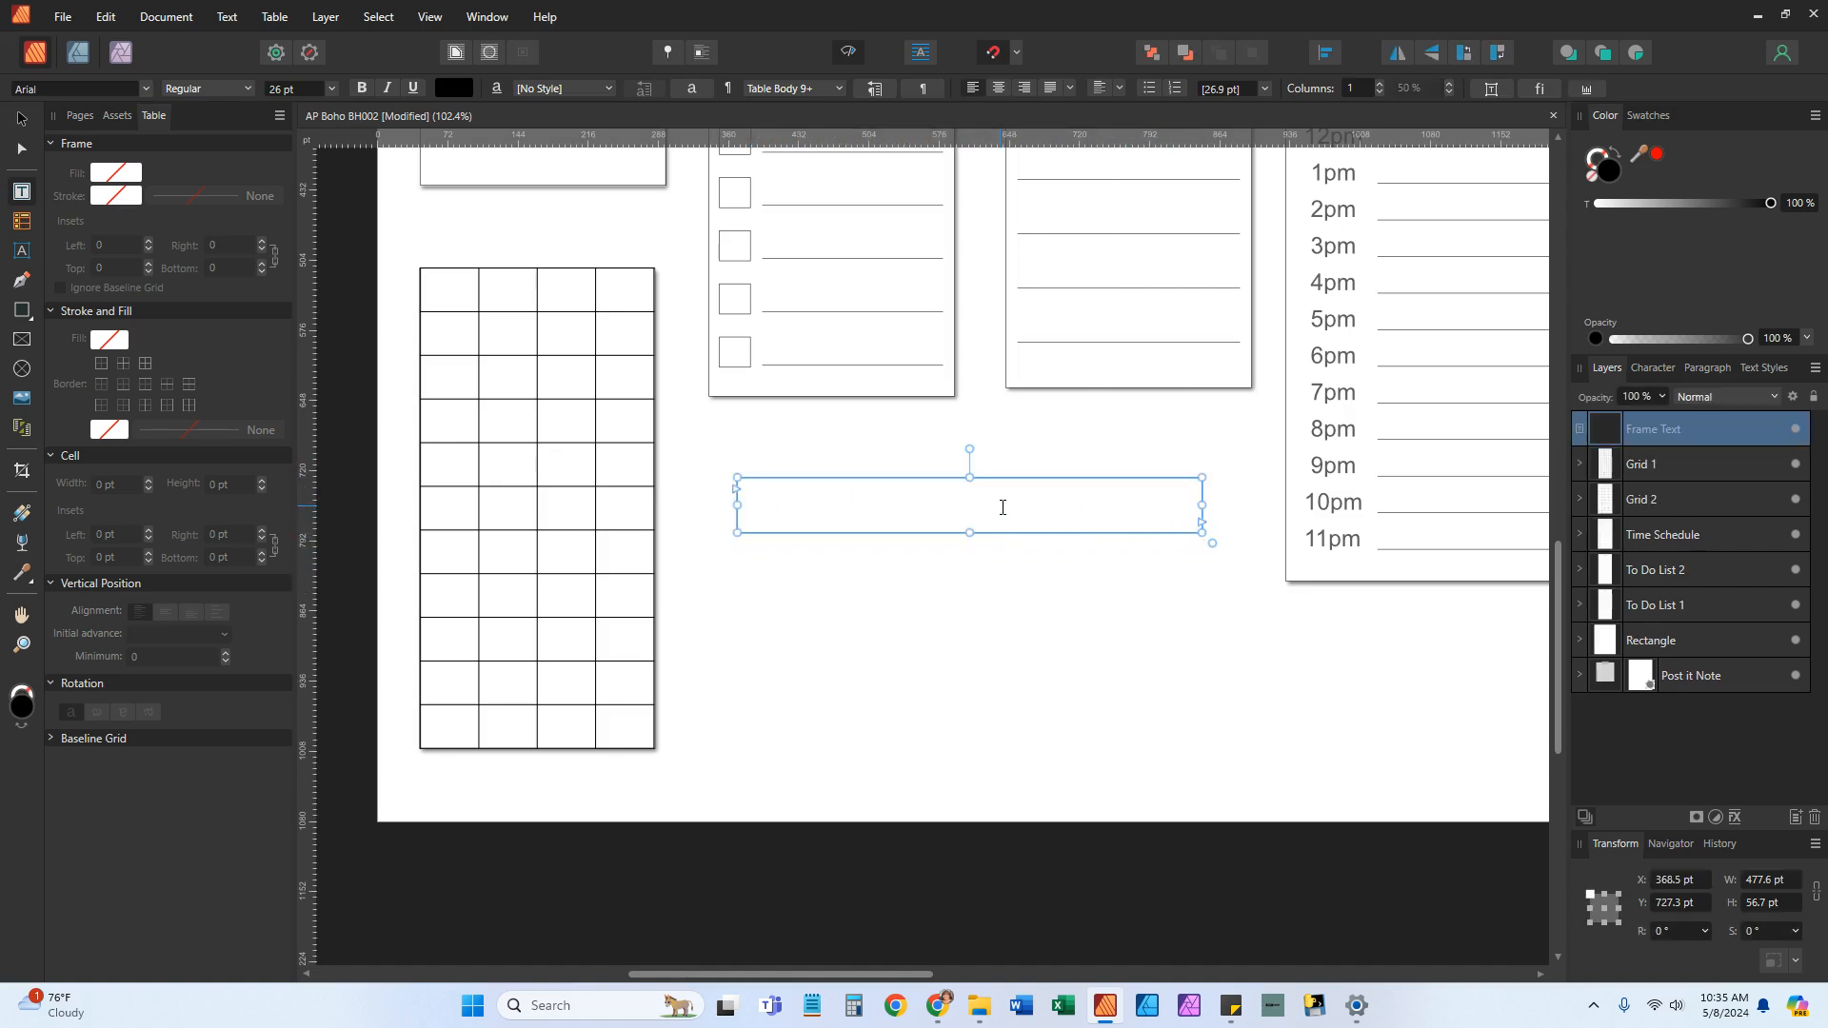
{"action": "type", "text": "Habe a"}
{"action": "key", "text": "BackSpace"}
{"action": "key", "text": "BackSpace"}
{"action": "key", "text": "BackSpace"}
{"action": "key", "text": "BackSpace"}
{"action": "key", "text": "BackSpace"}
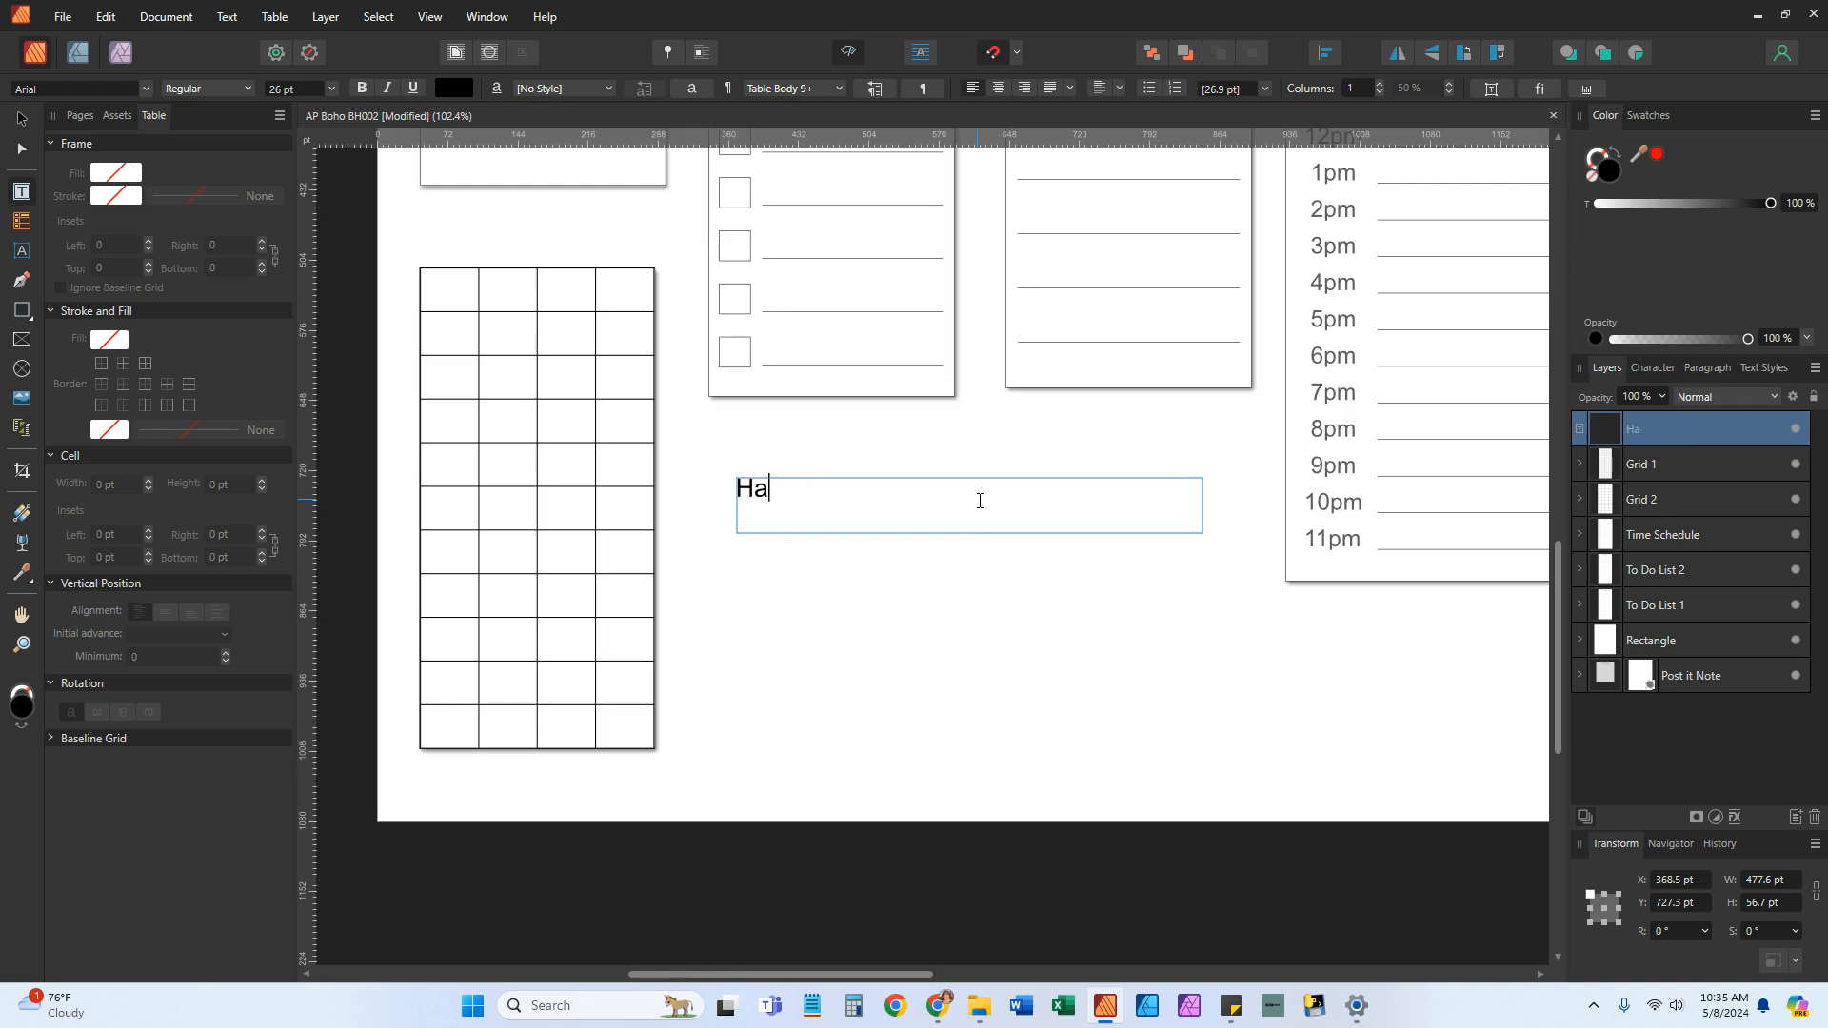
{"action": "type", "text": "ave a great day"}
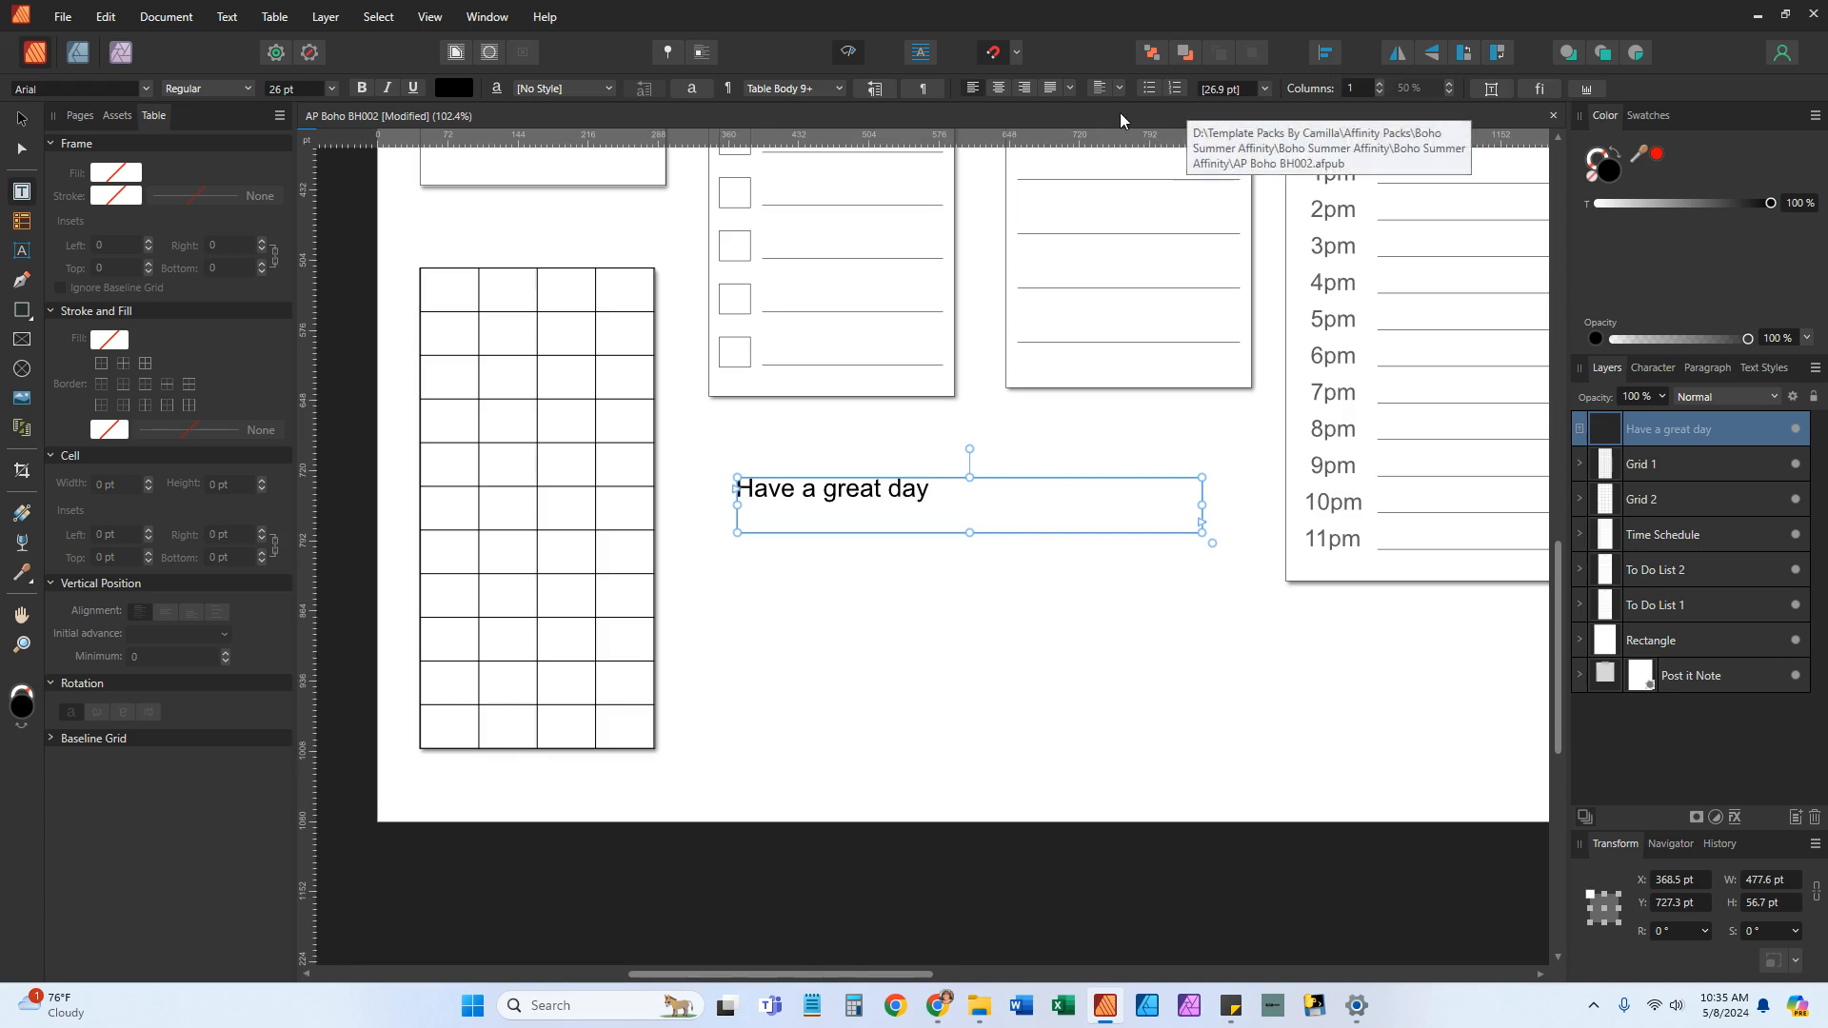
Center the "Have a great day" text horizontally and vertically within its frame
{"action": "left_click", "coordinate": [999, 89]}
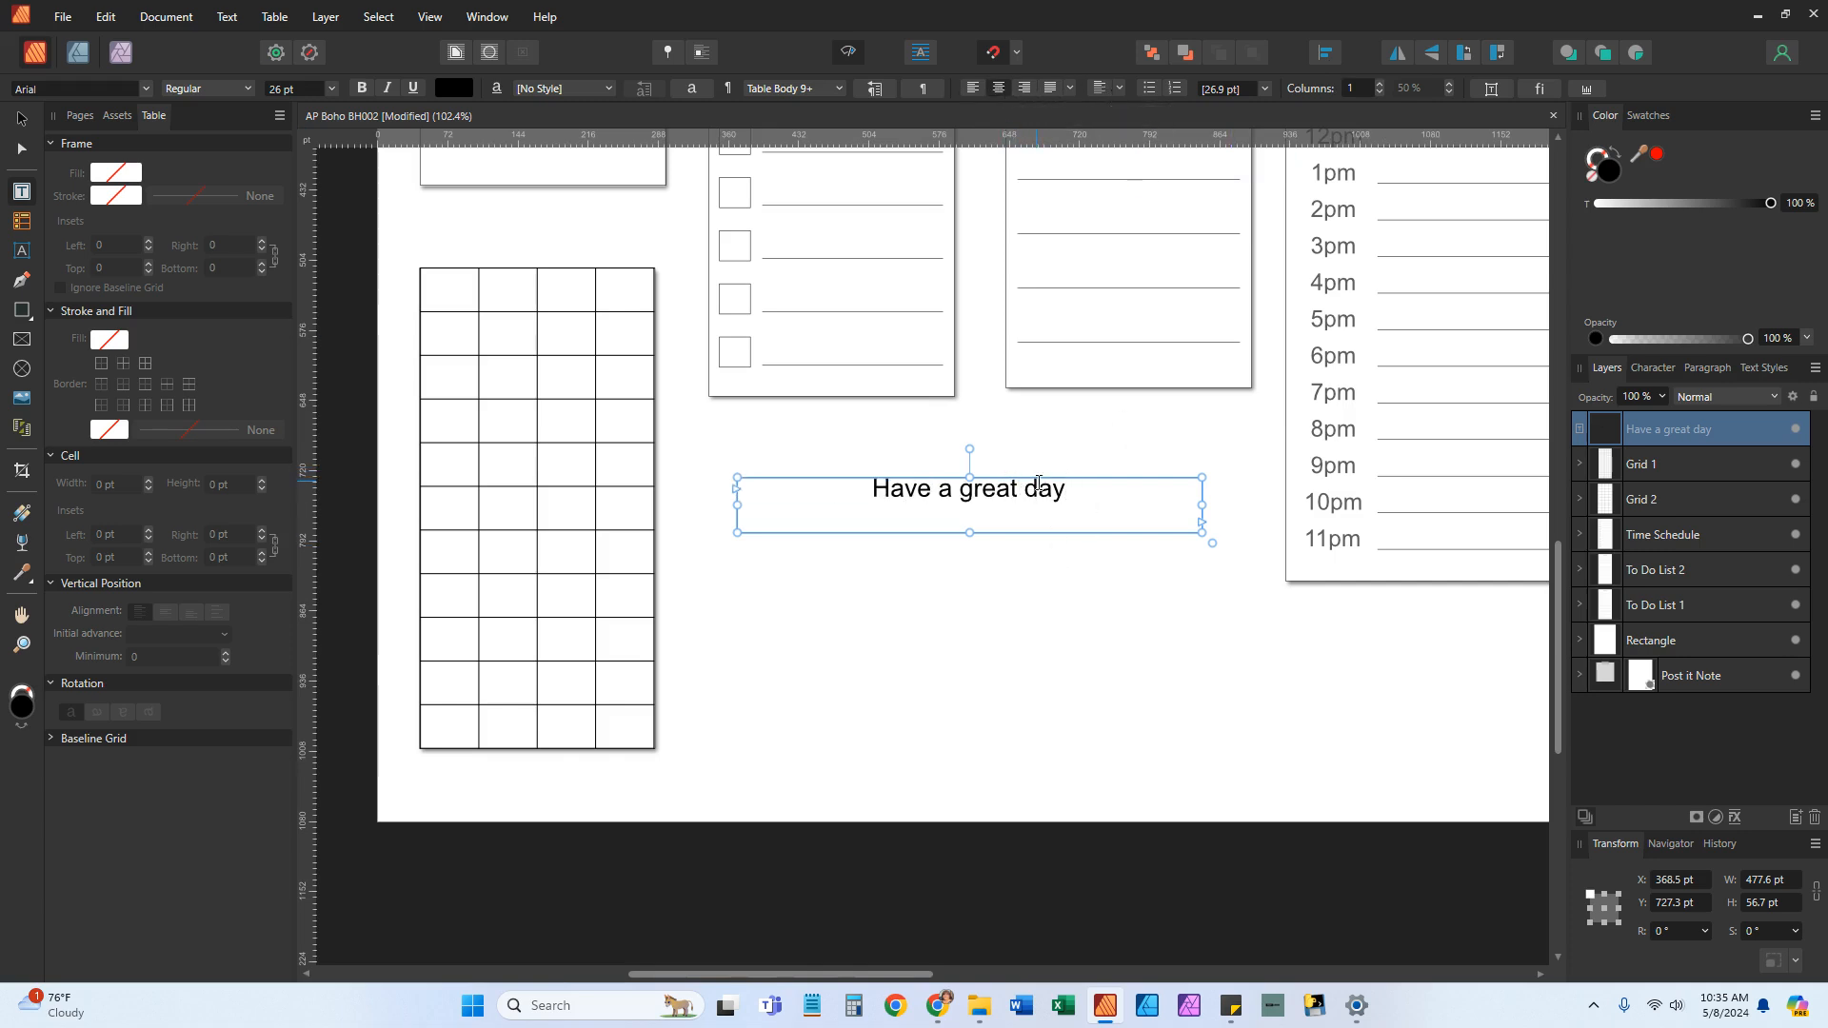
{"action": "left_click", "coordinate": [1121, 90]}
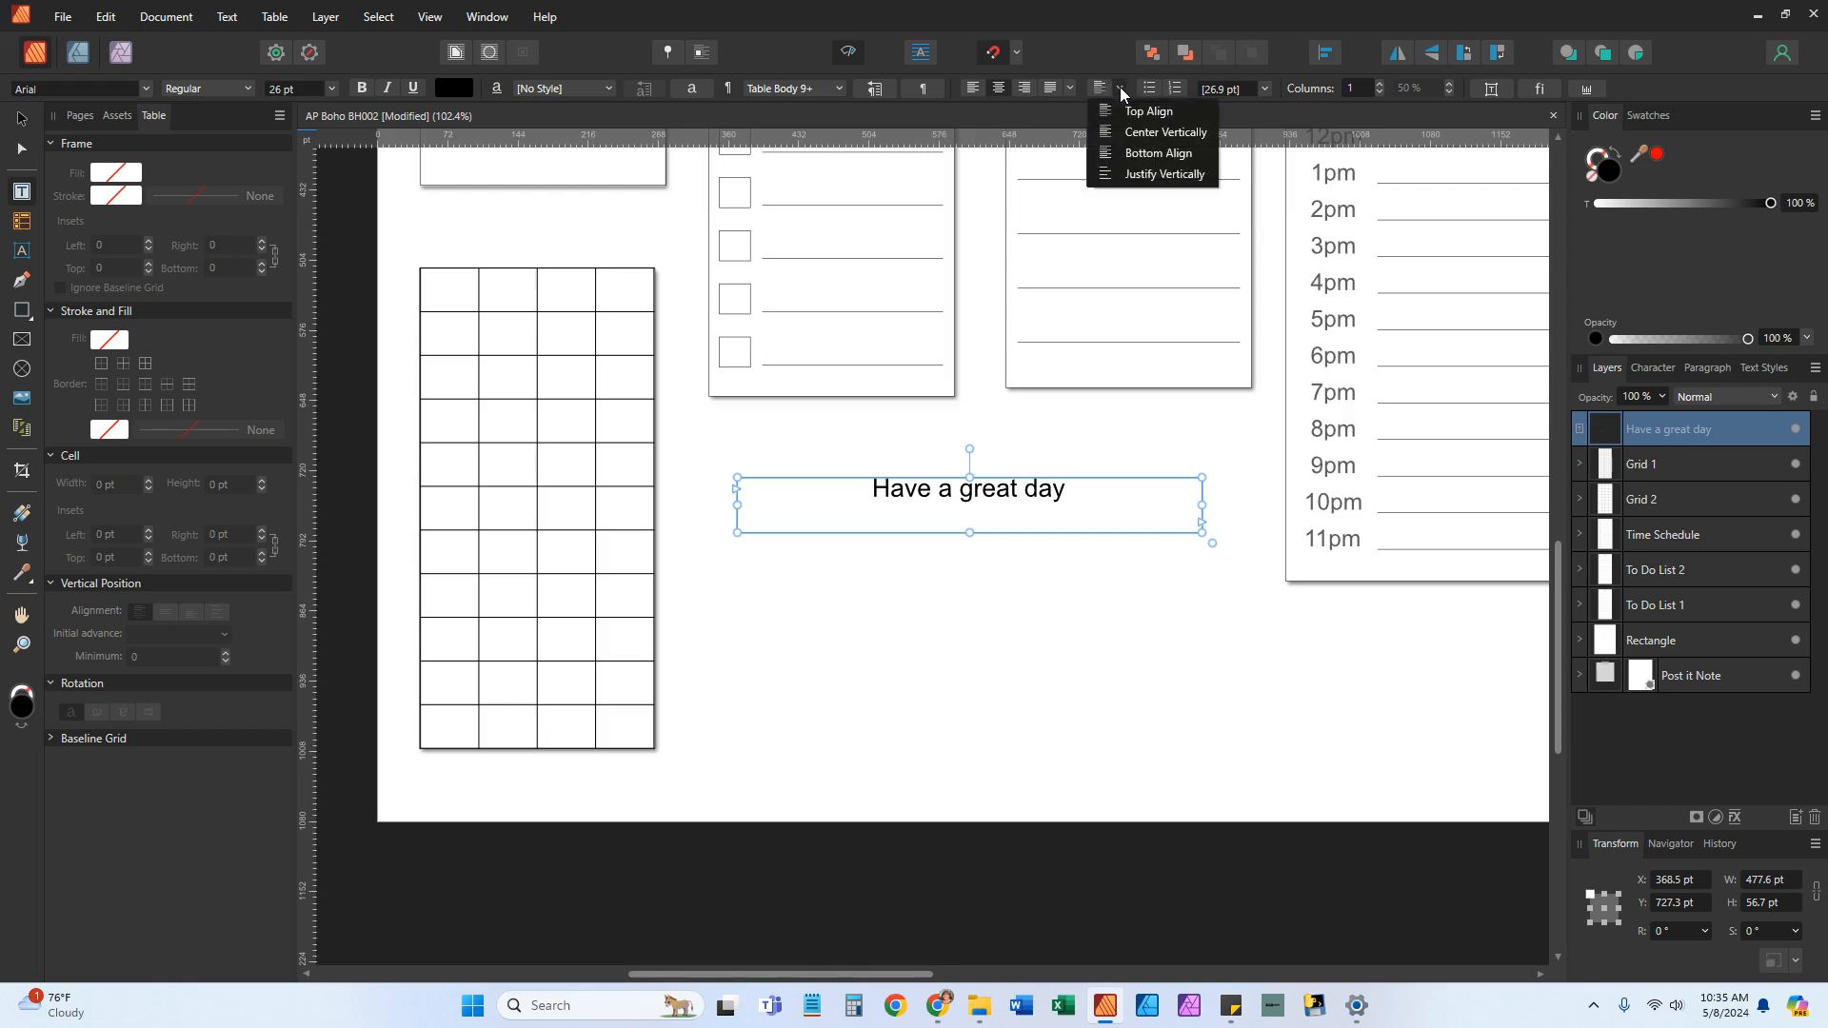
{"action": "left_click", "coordinate": [1156, 133]}
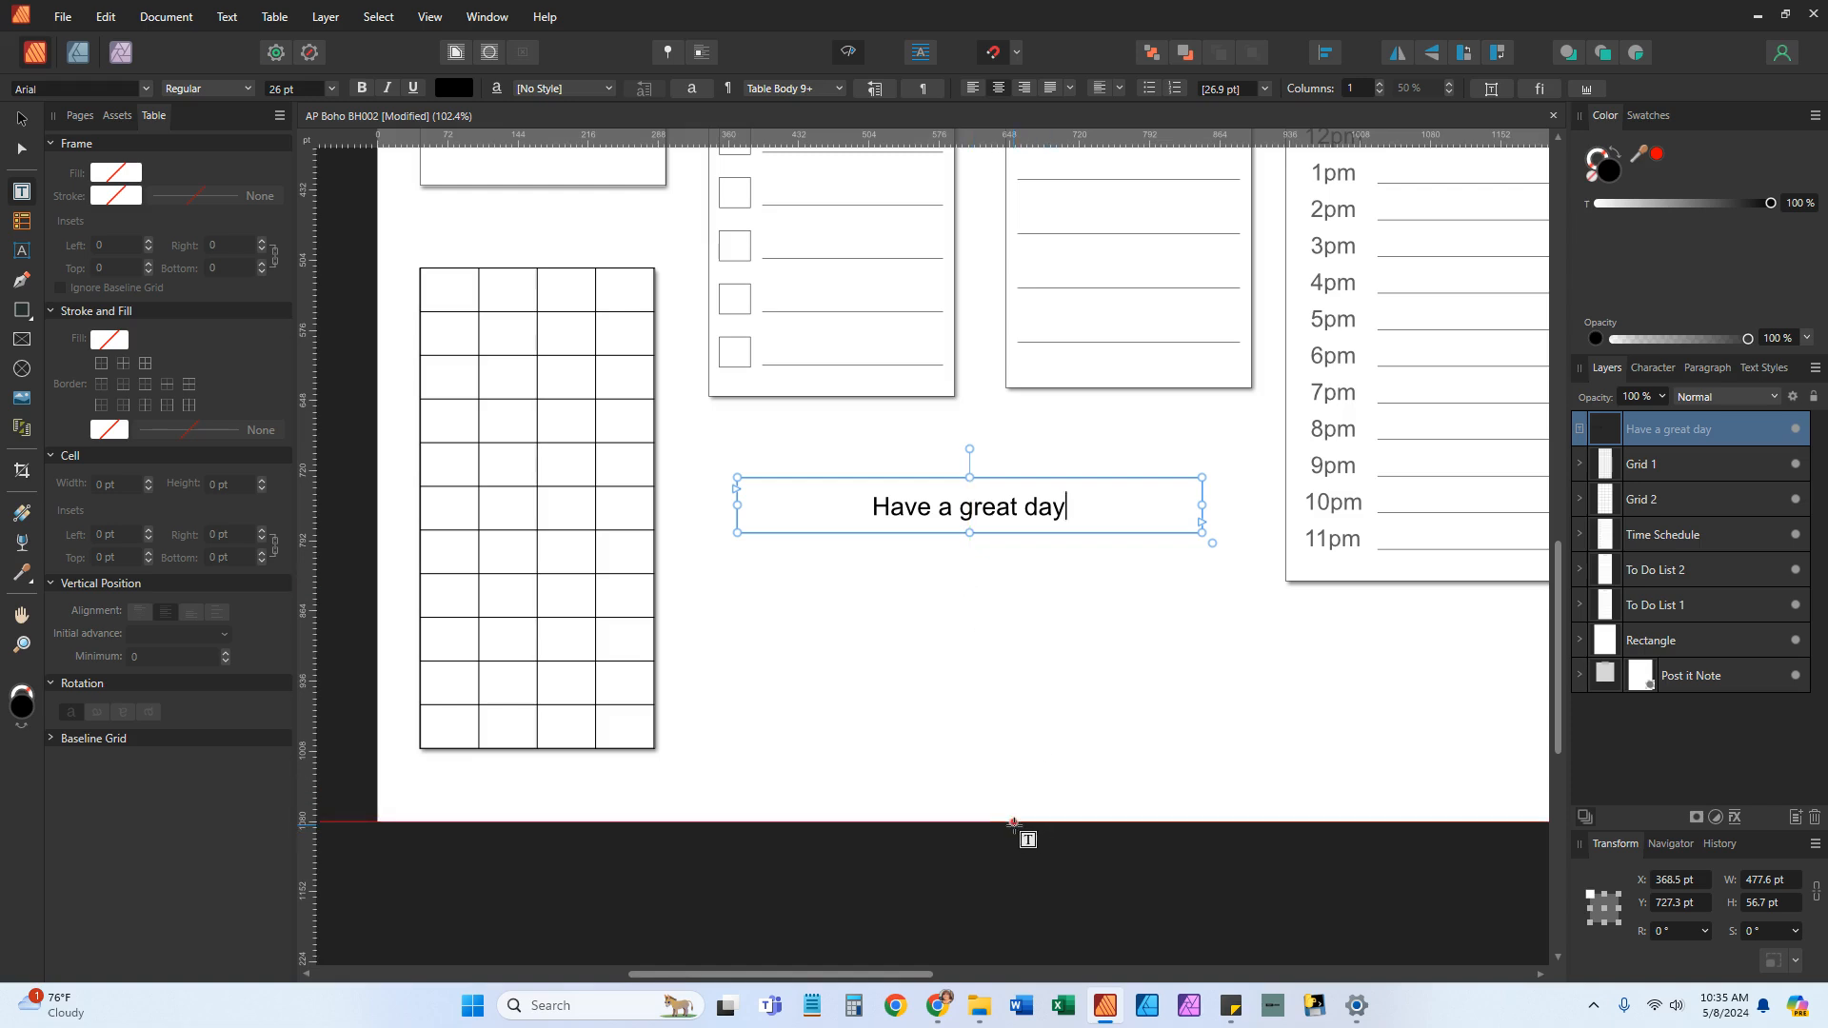
Set the "Have a great day" frame text to Justify Vertically and Justify All after trying right alignment
{"action": "left_click", "coordinate": [1023, 91]}
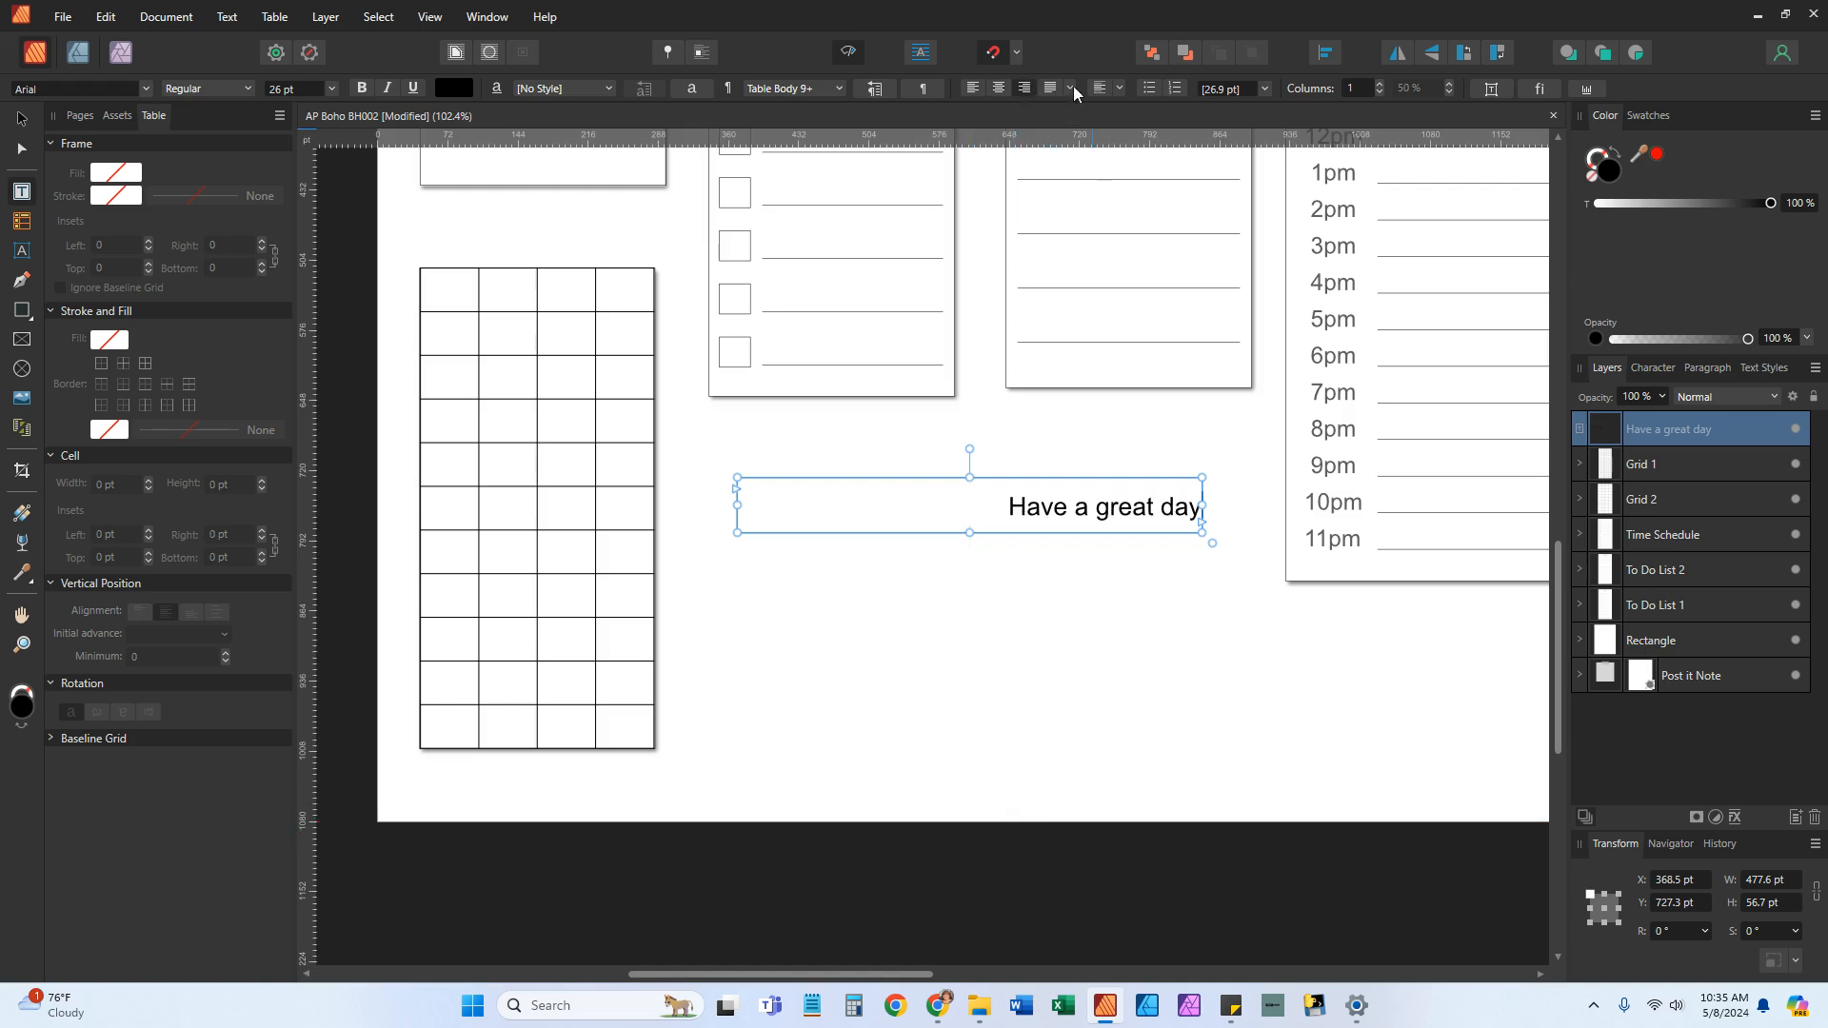
{"action": "left_click", "coordinate": [1120, 89]}
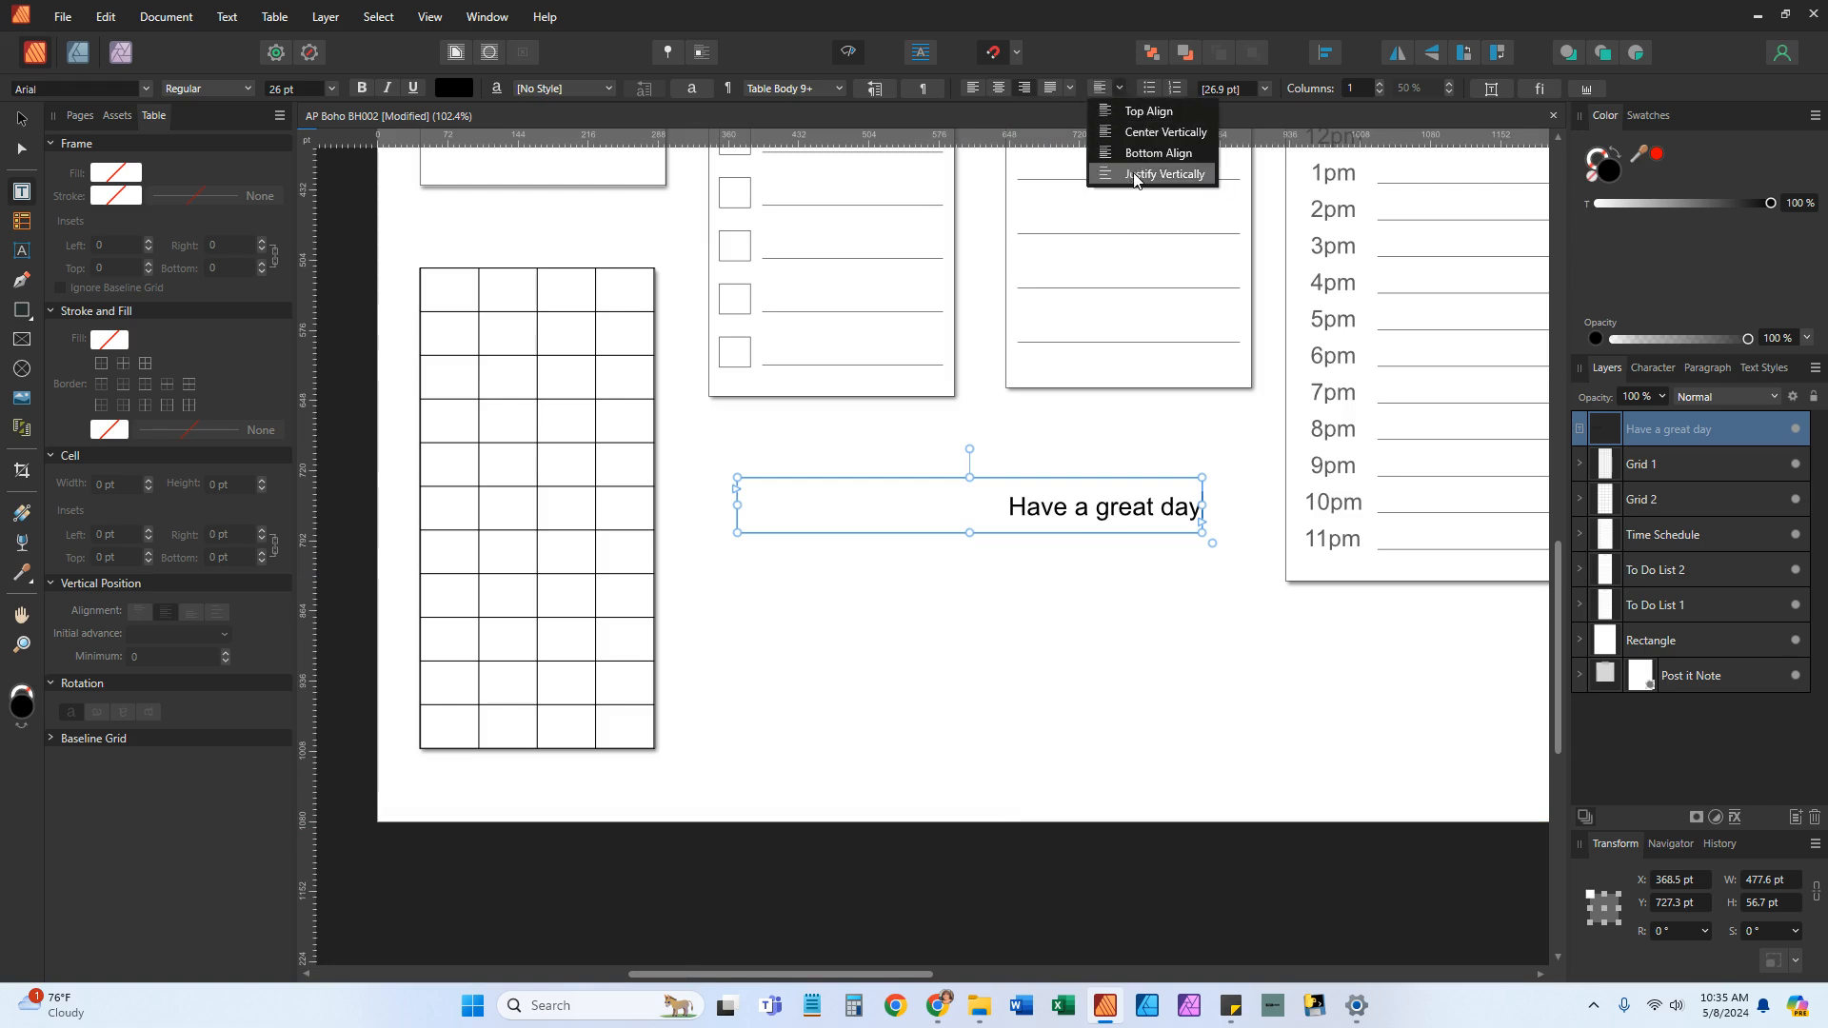
{"action": "left_click", "coordinate": [1134, 176]}
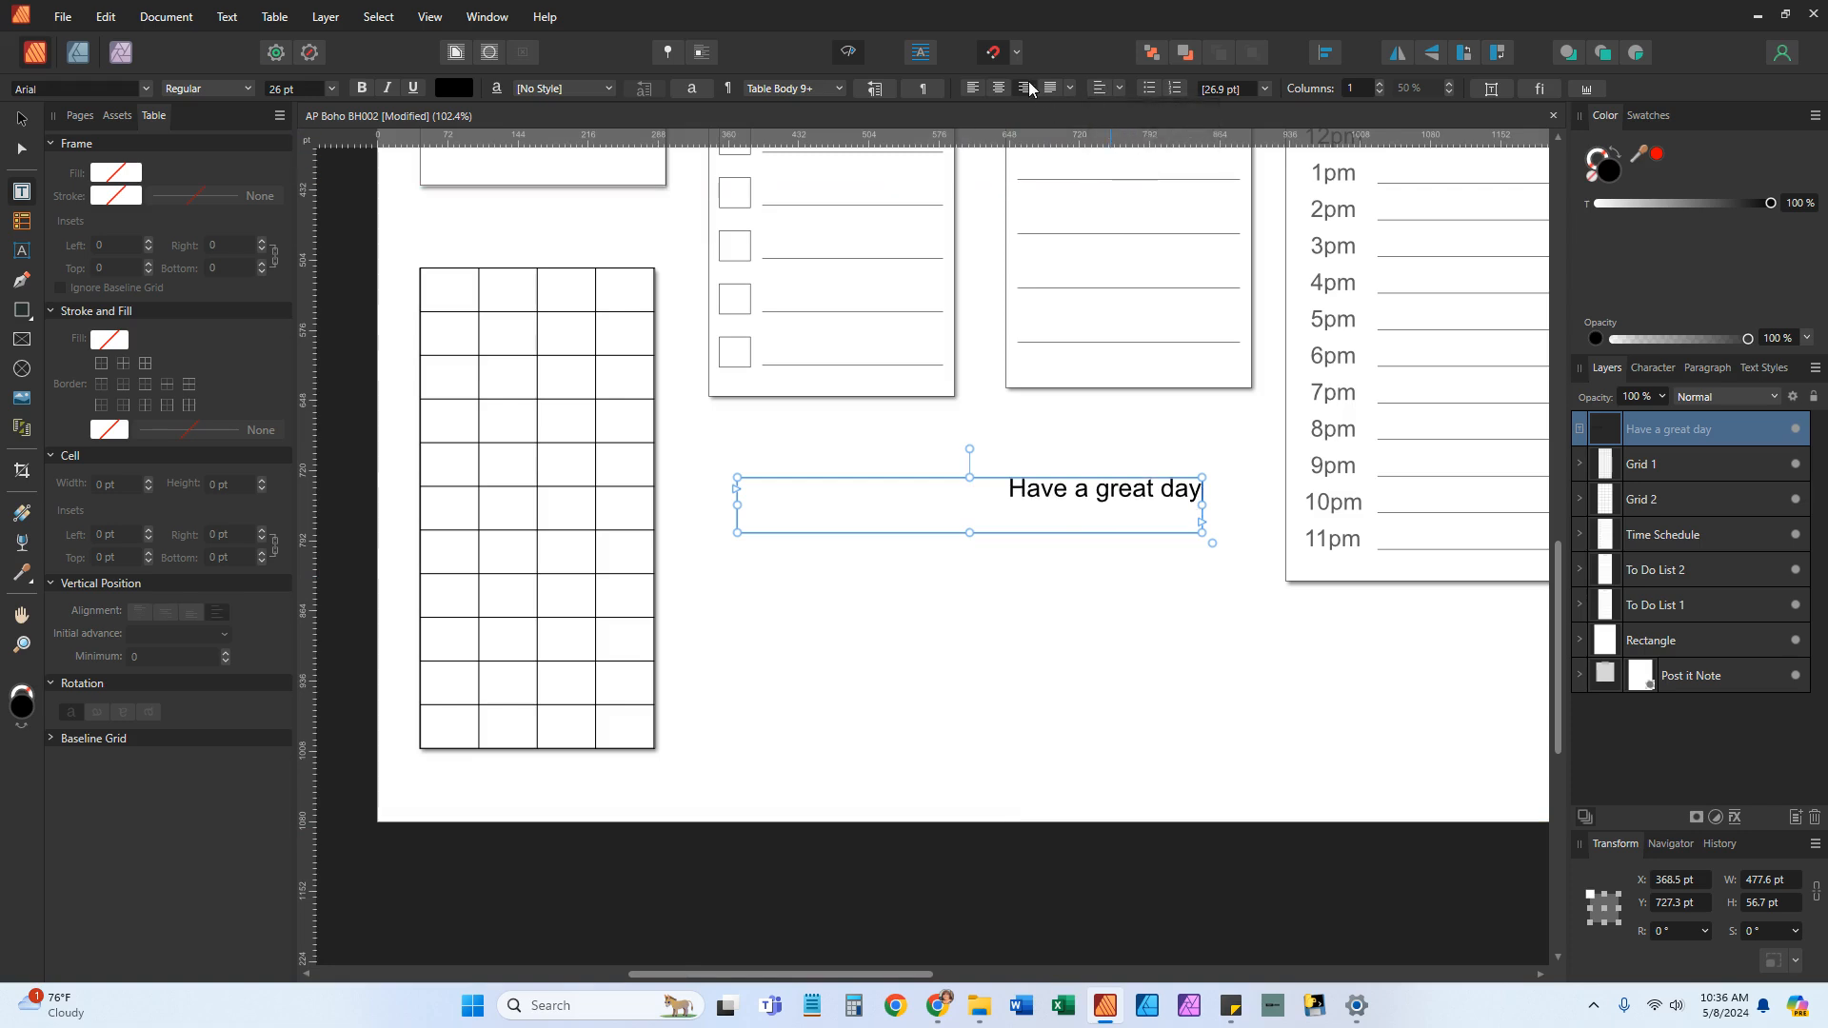
{"action": "left_click", "coordinate": [1070, 90]}
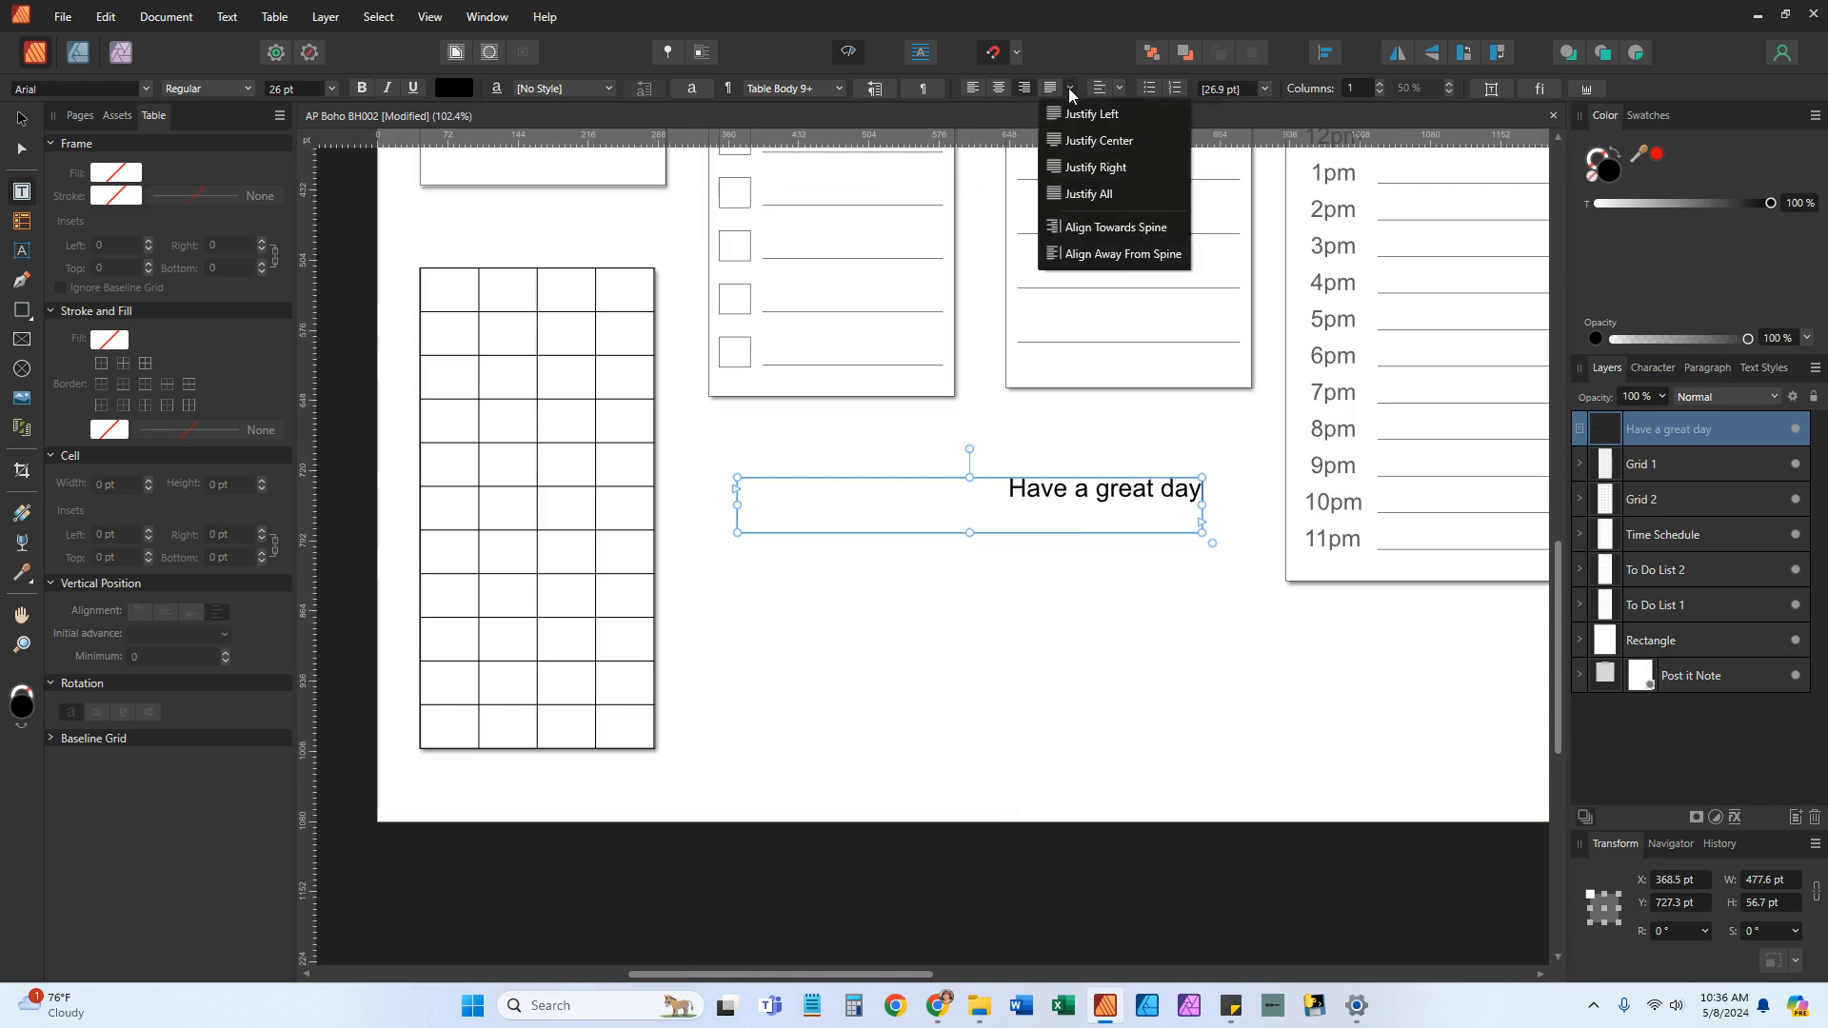
{"action": "left_click", "coordinate": [1070, 193]}
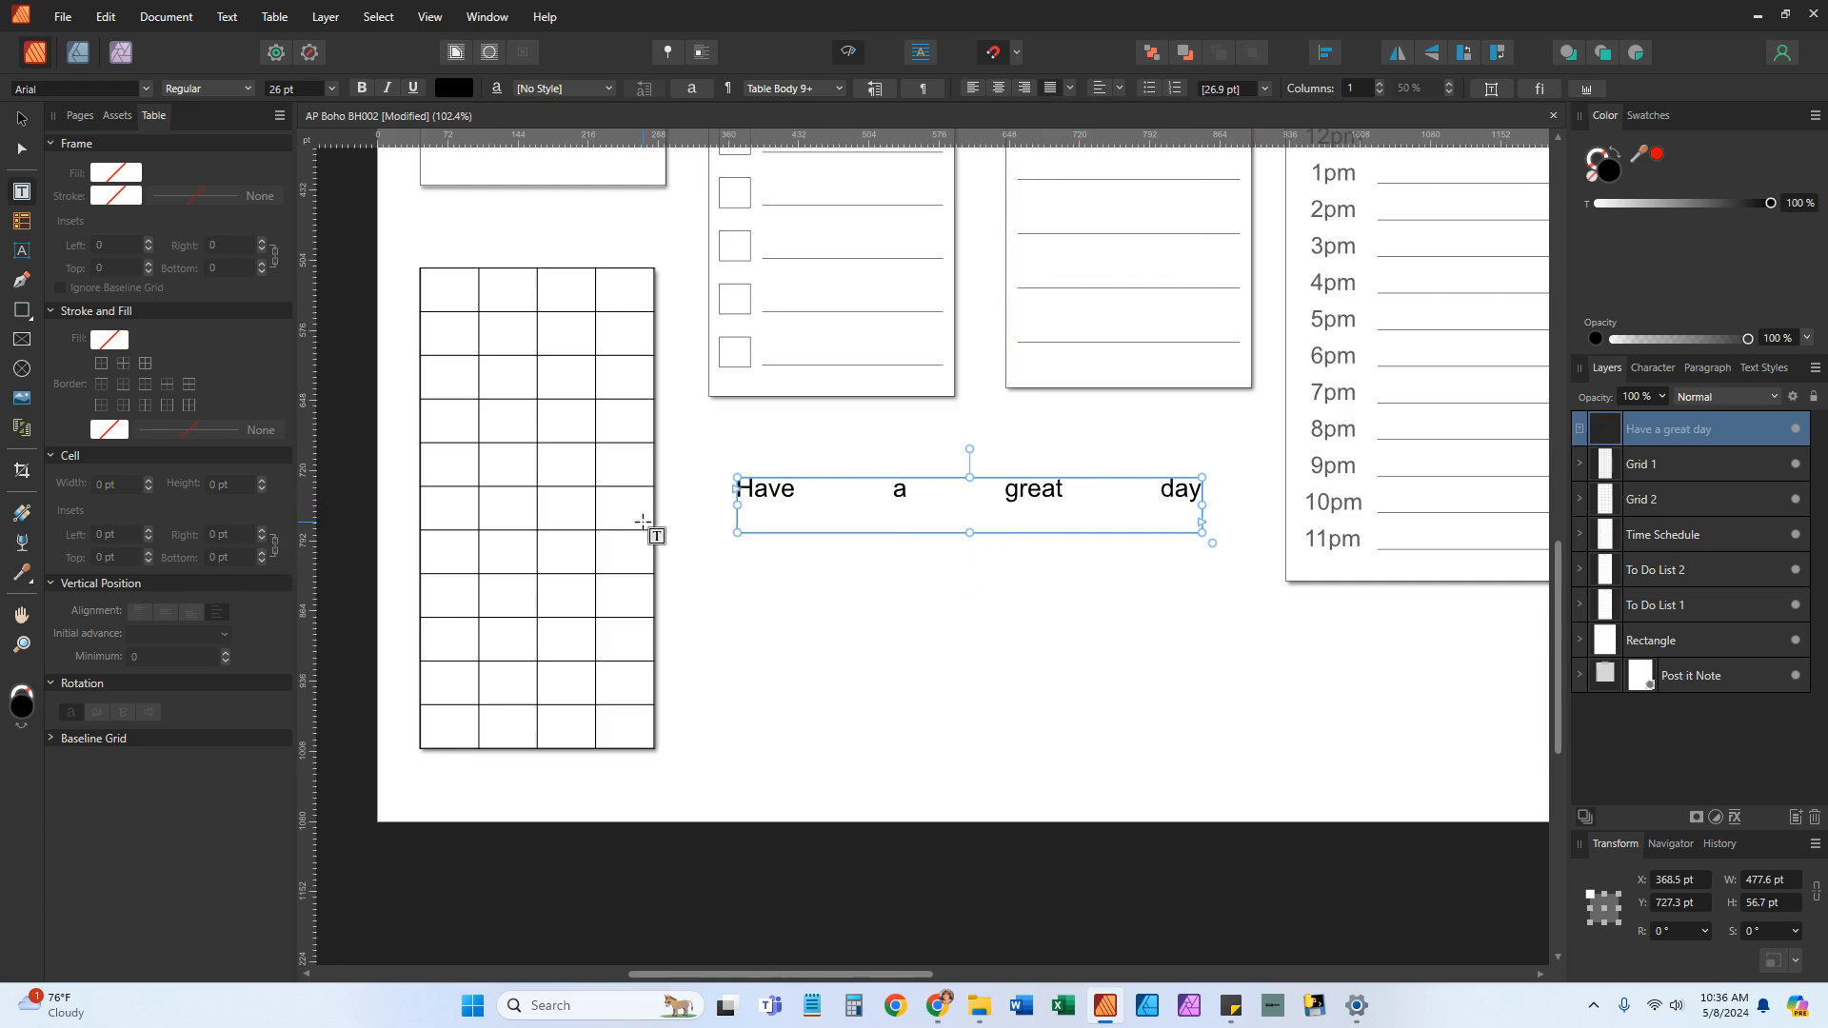
{"action": "right_click", "coordinate": [916, 510]}
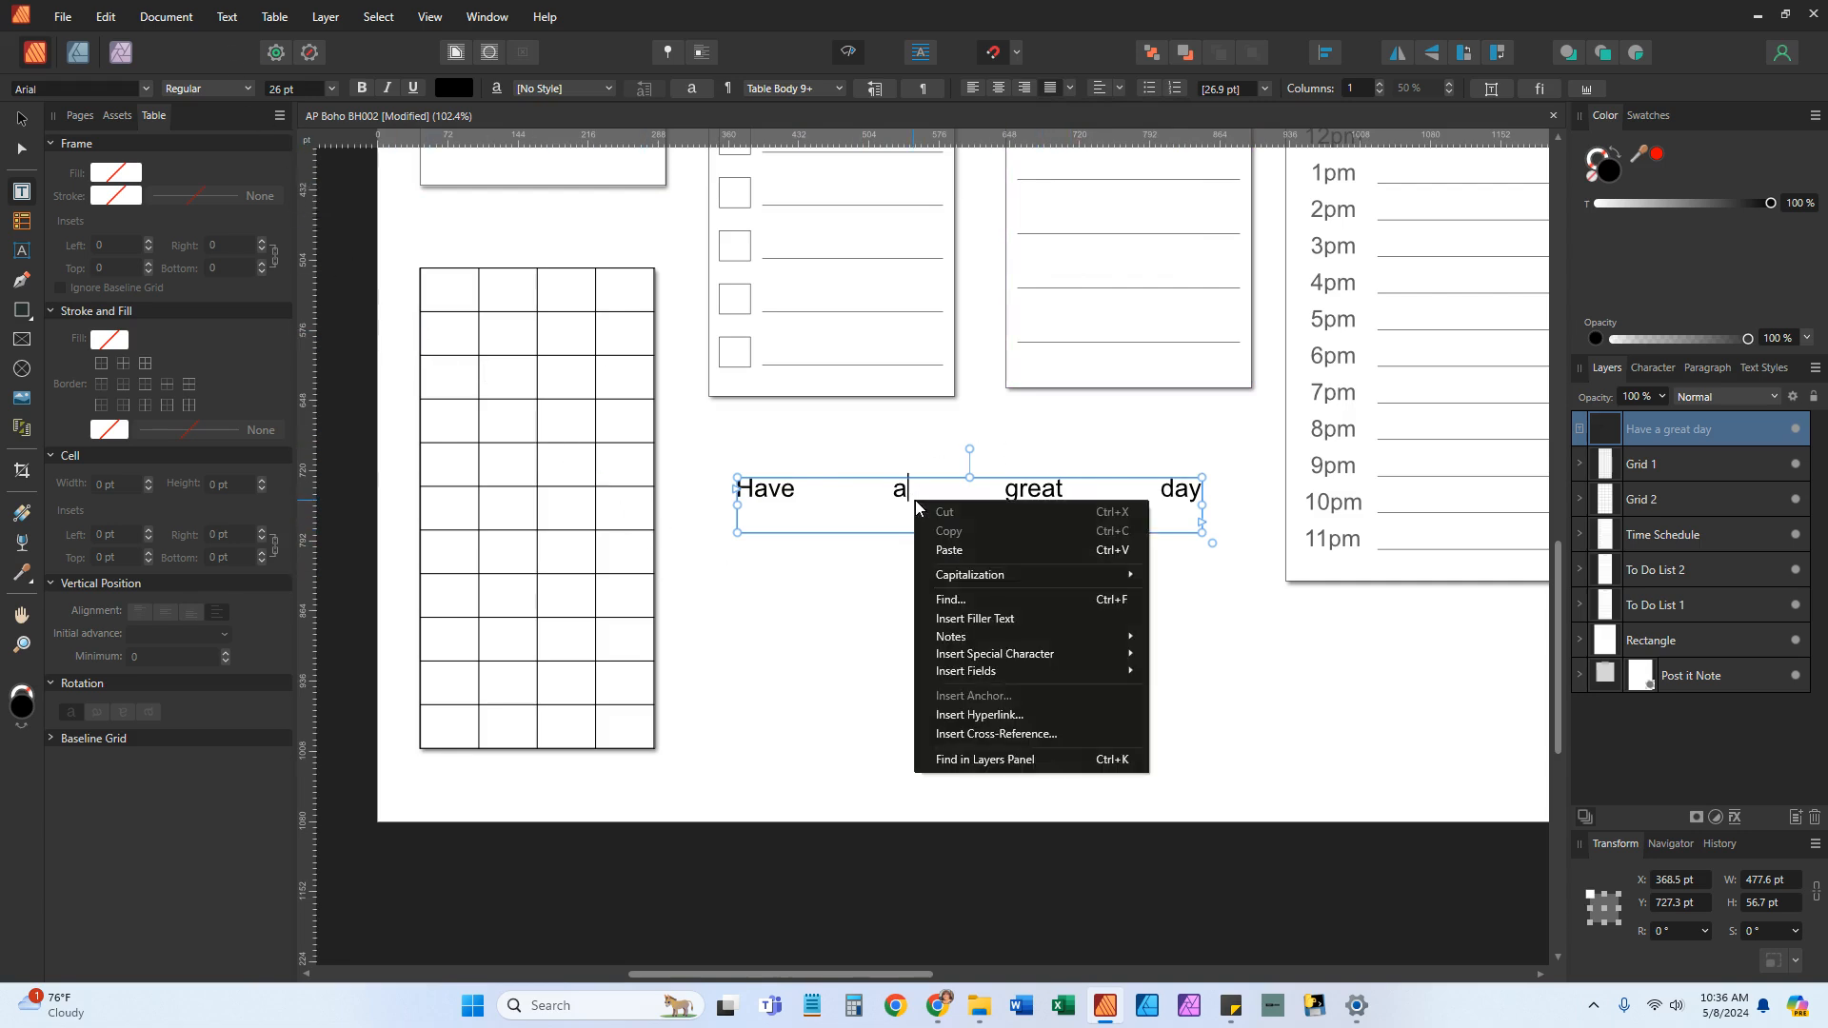
{"action": "left_click", "coordinate": [859, 600]}
{"action": "type", "text": "v"}
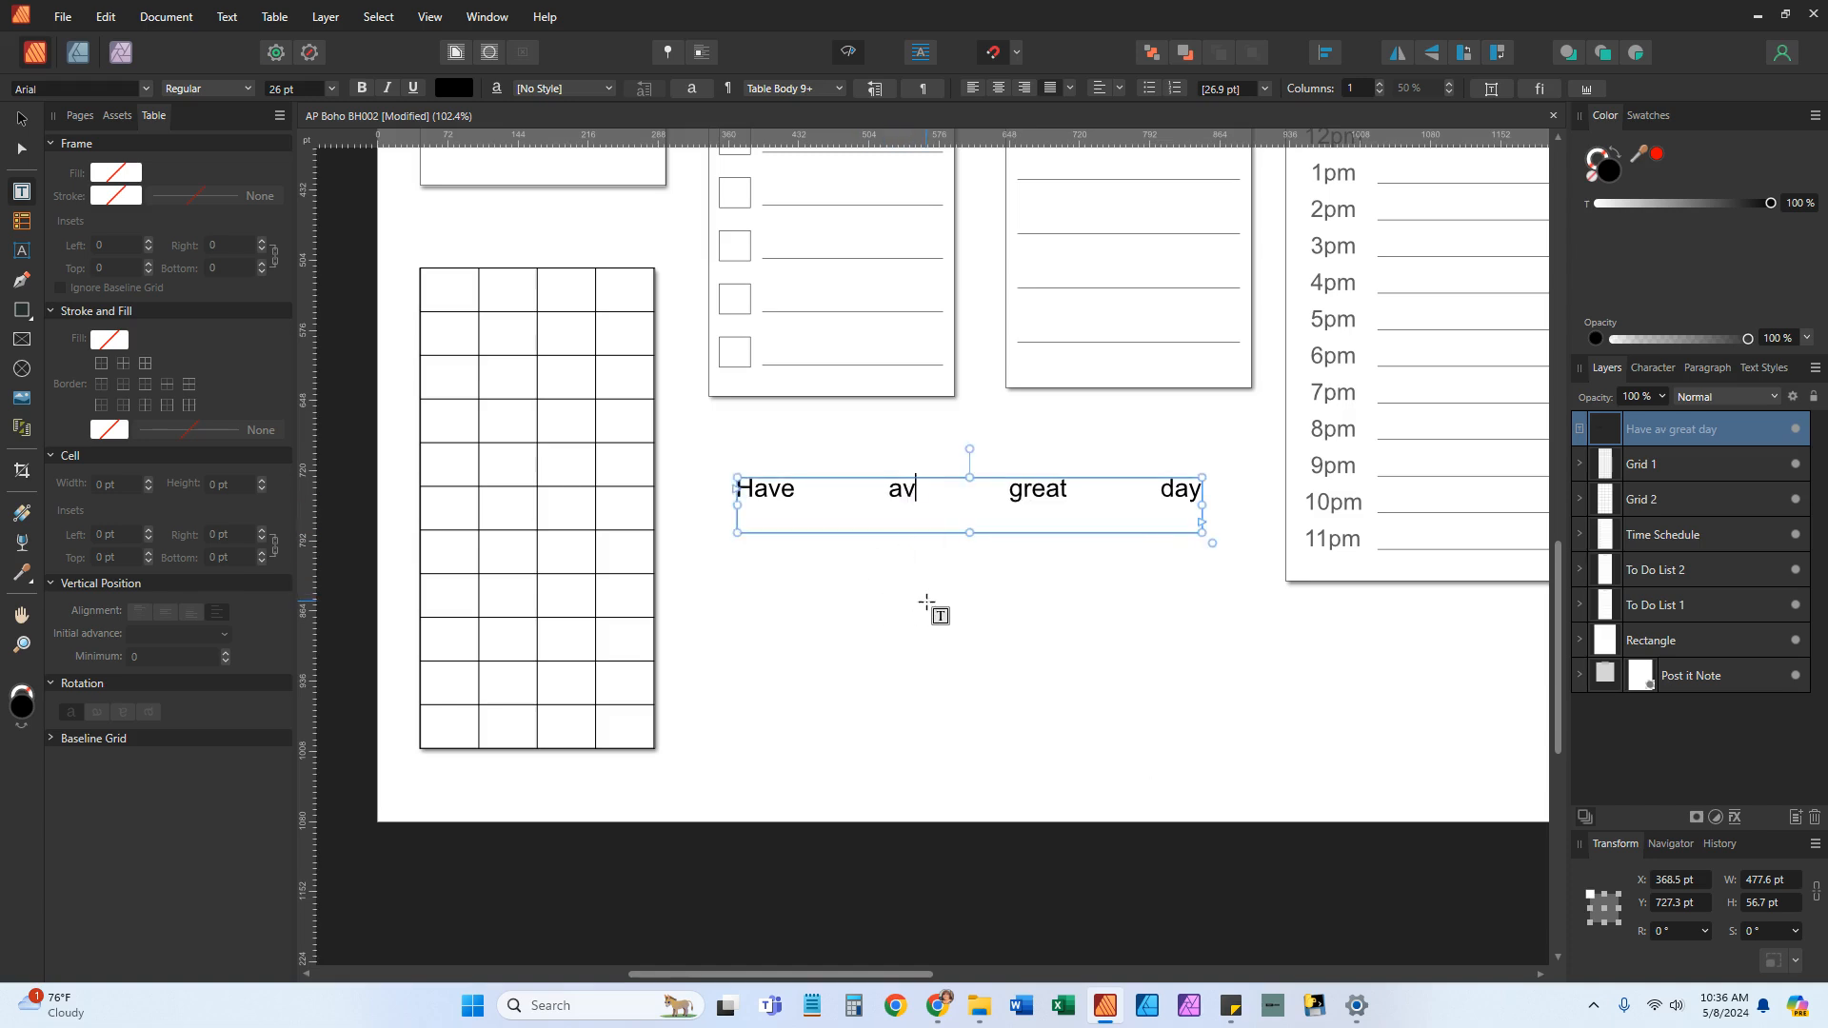
{"action": "key", "text": "Escape"}
{"action": "key", "text": "Escape"}
{"action": "key", "text": "t"}
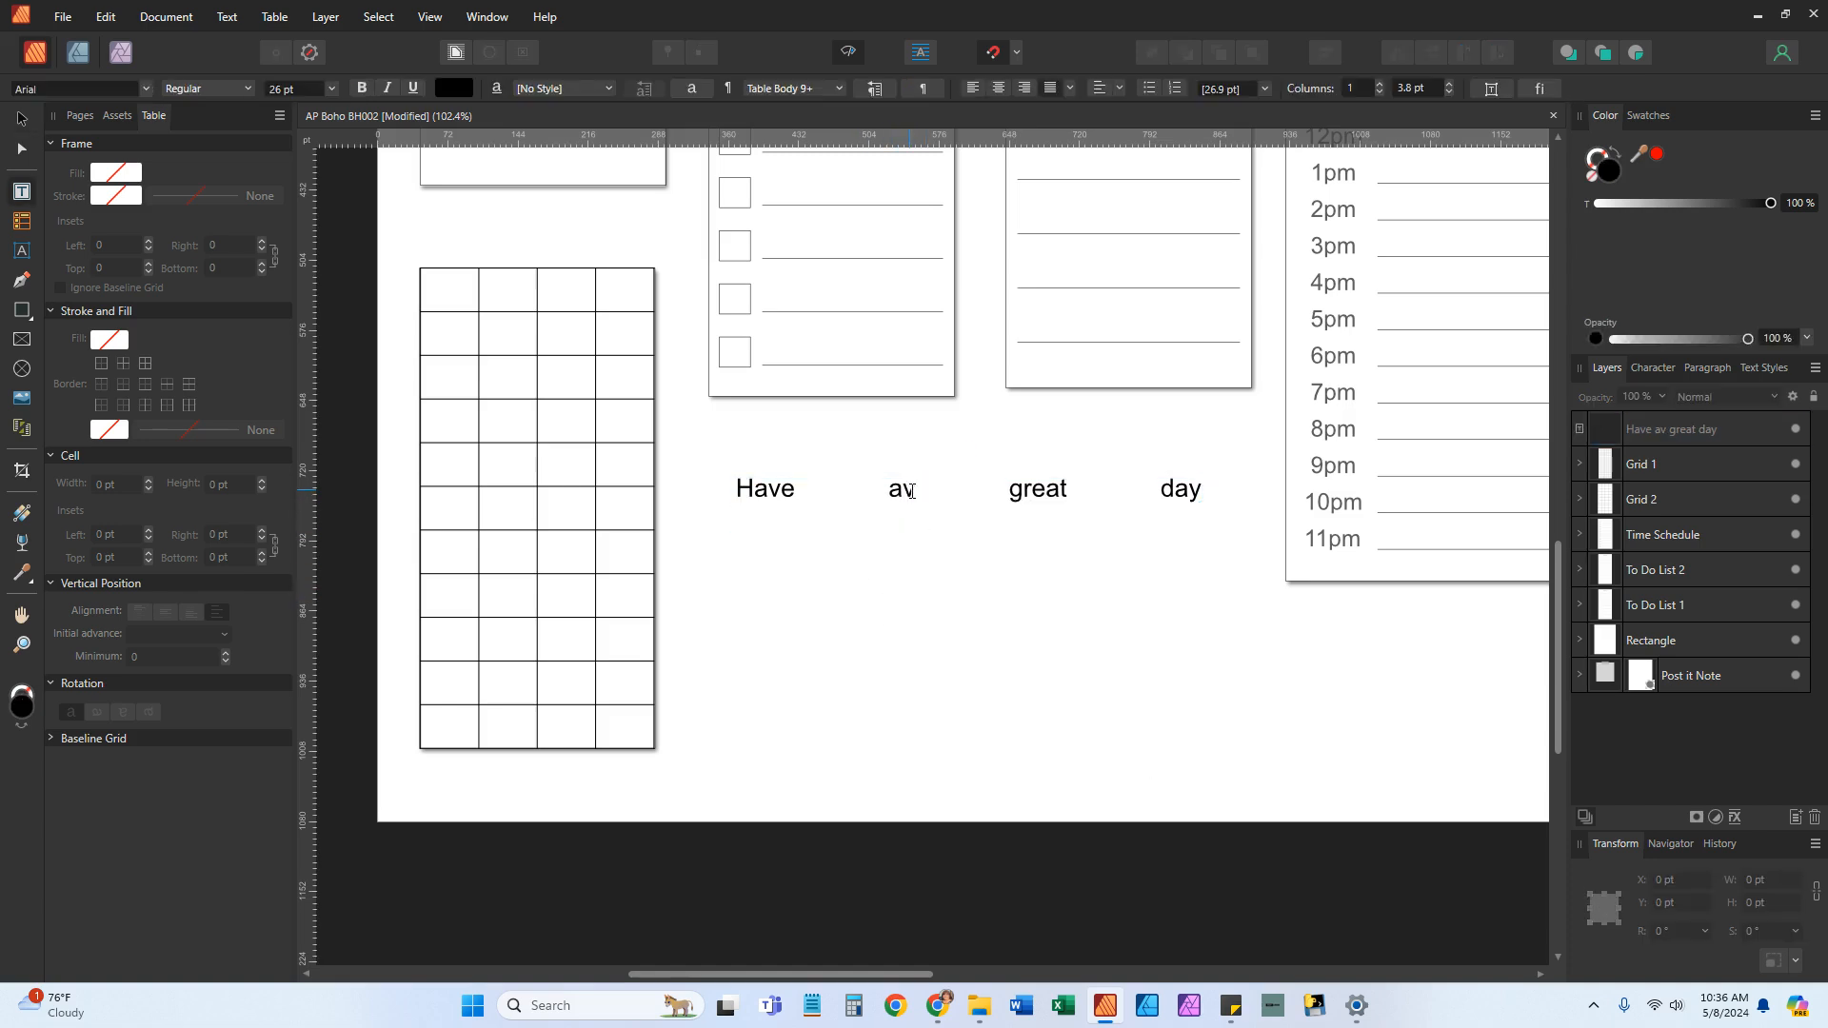
{"action": "left_click", "coordinate": [912, 491]}
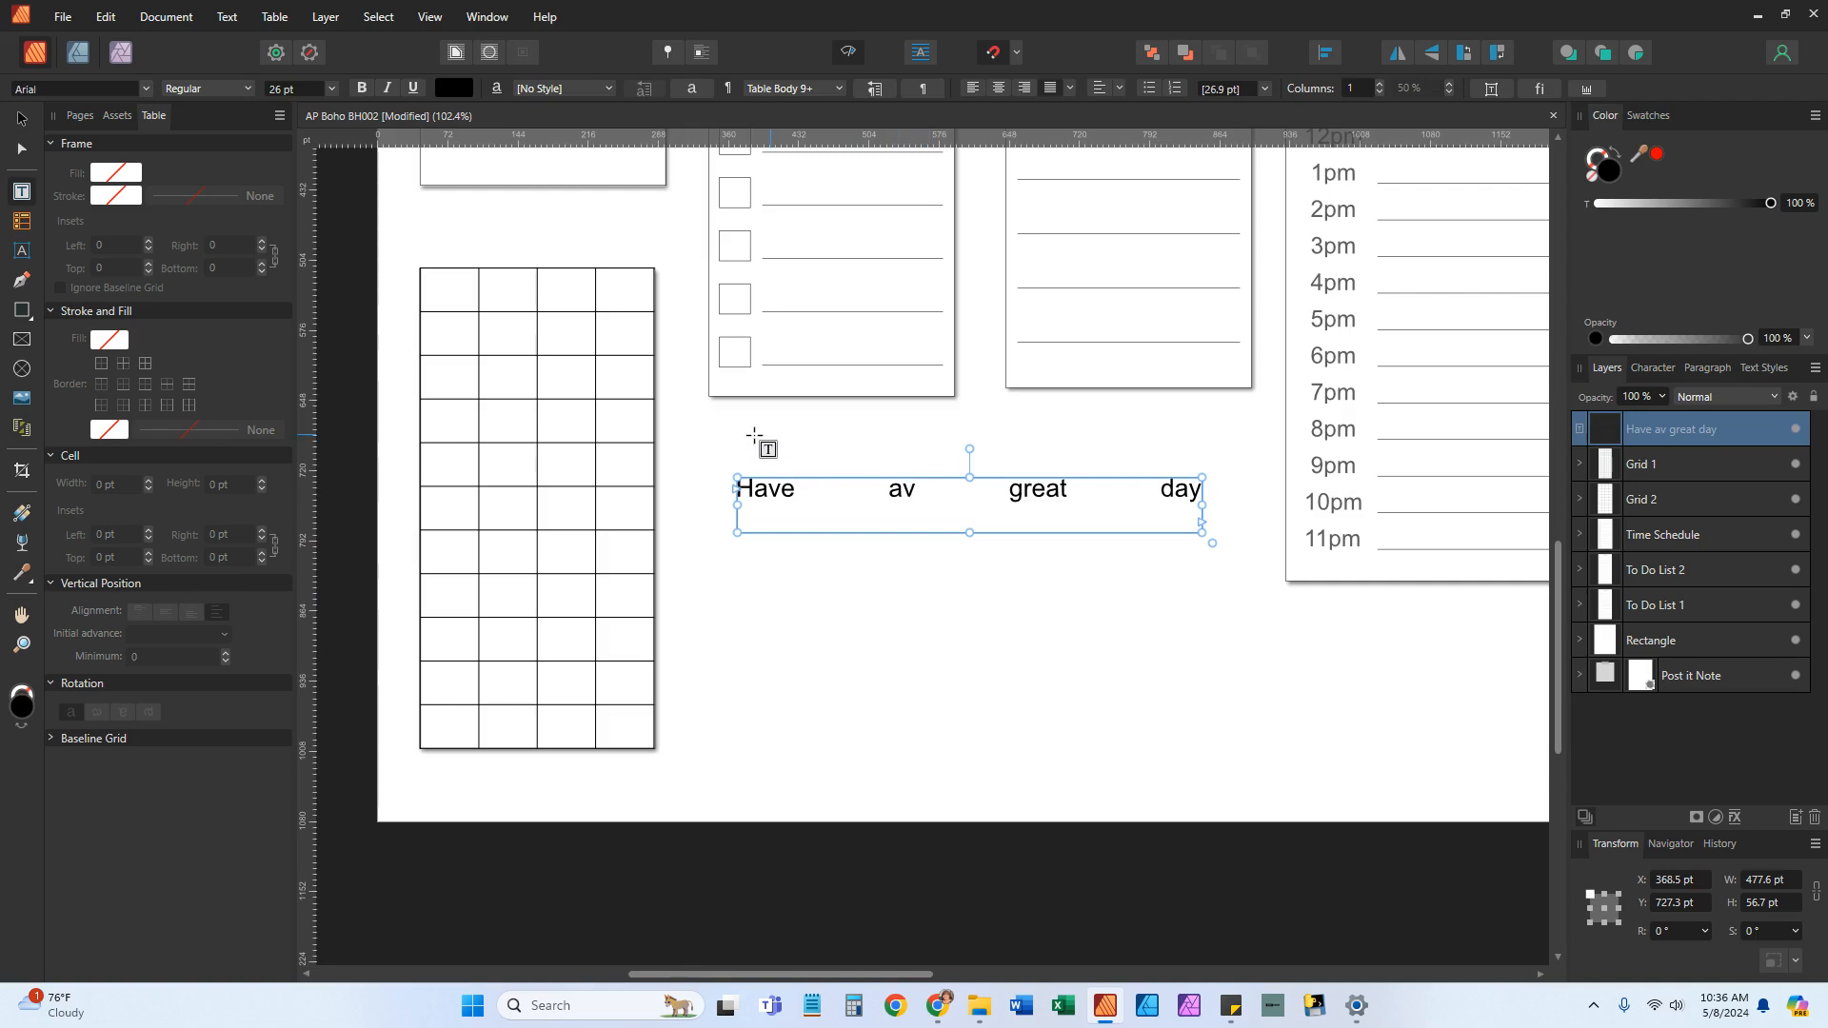
Cut the justified greeting text frame below the To Do lists from the page
{"action": "left_click", "coordinate": [20, 123]}
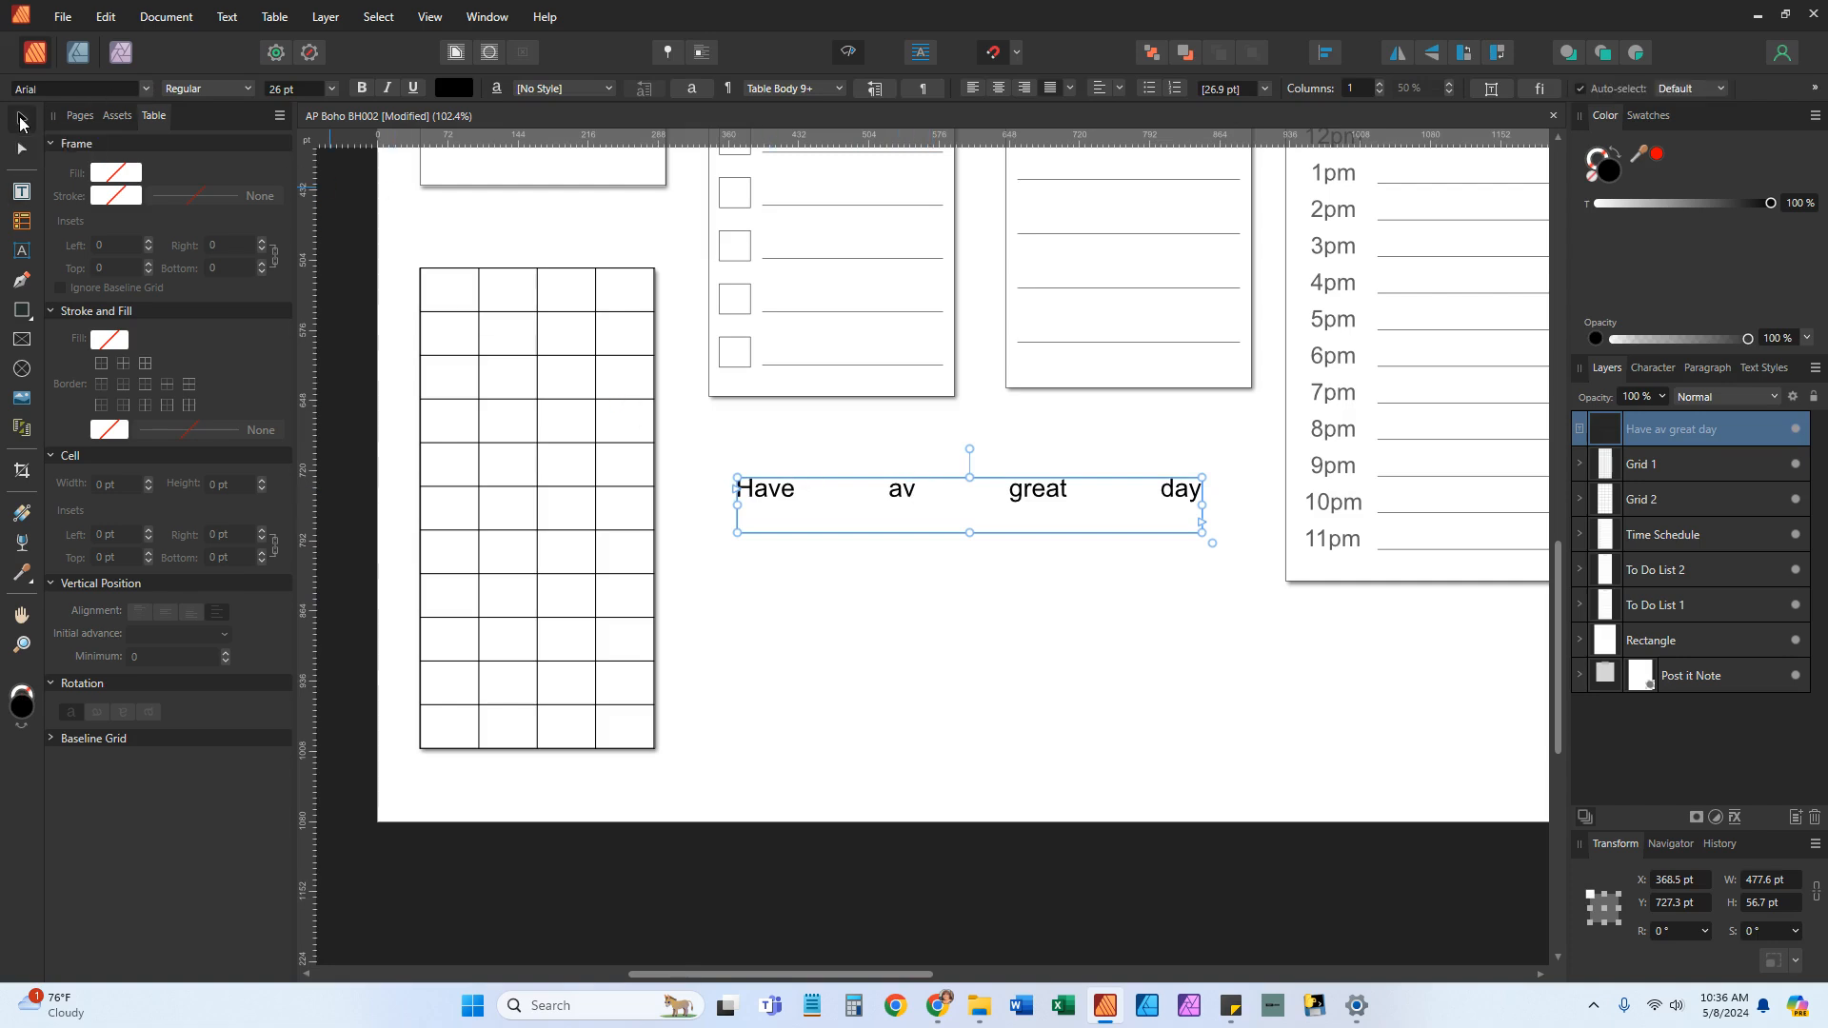
{"action": "right_click", "coordinate": [971, 501]}
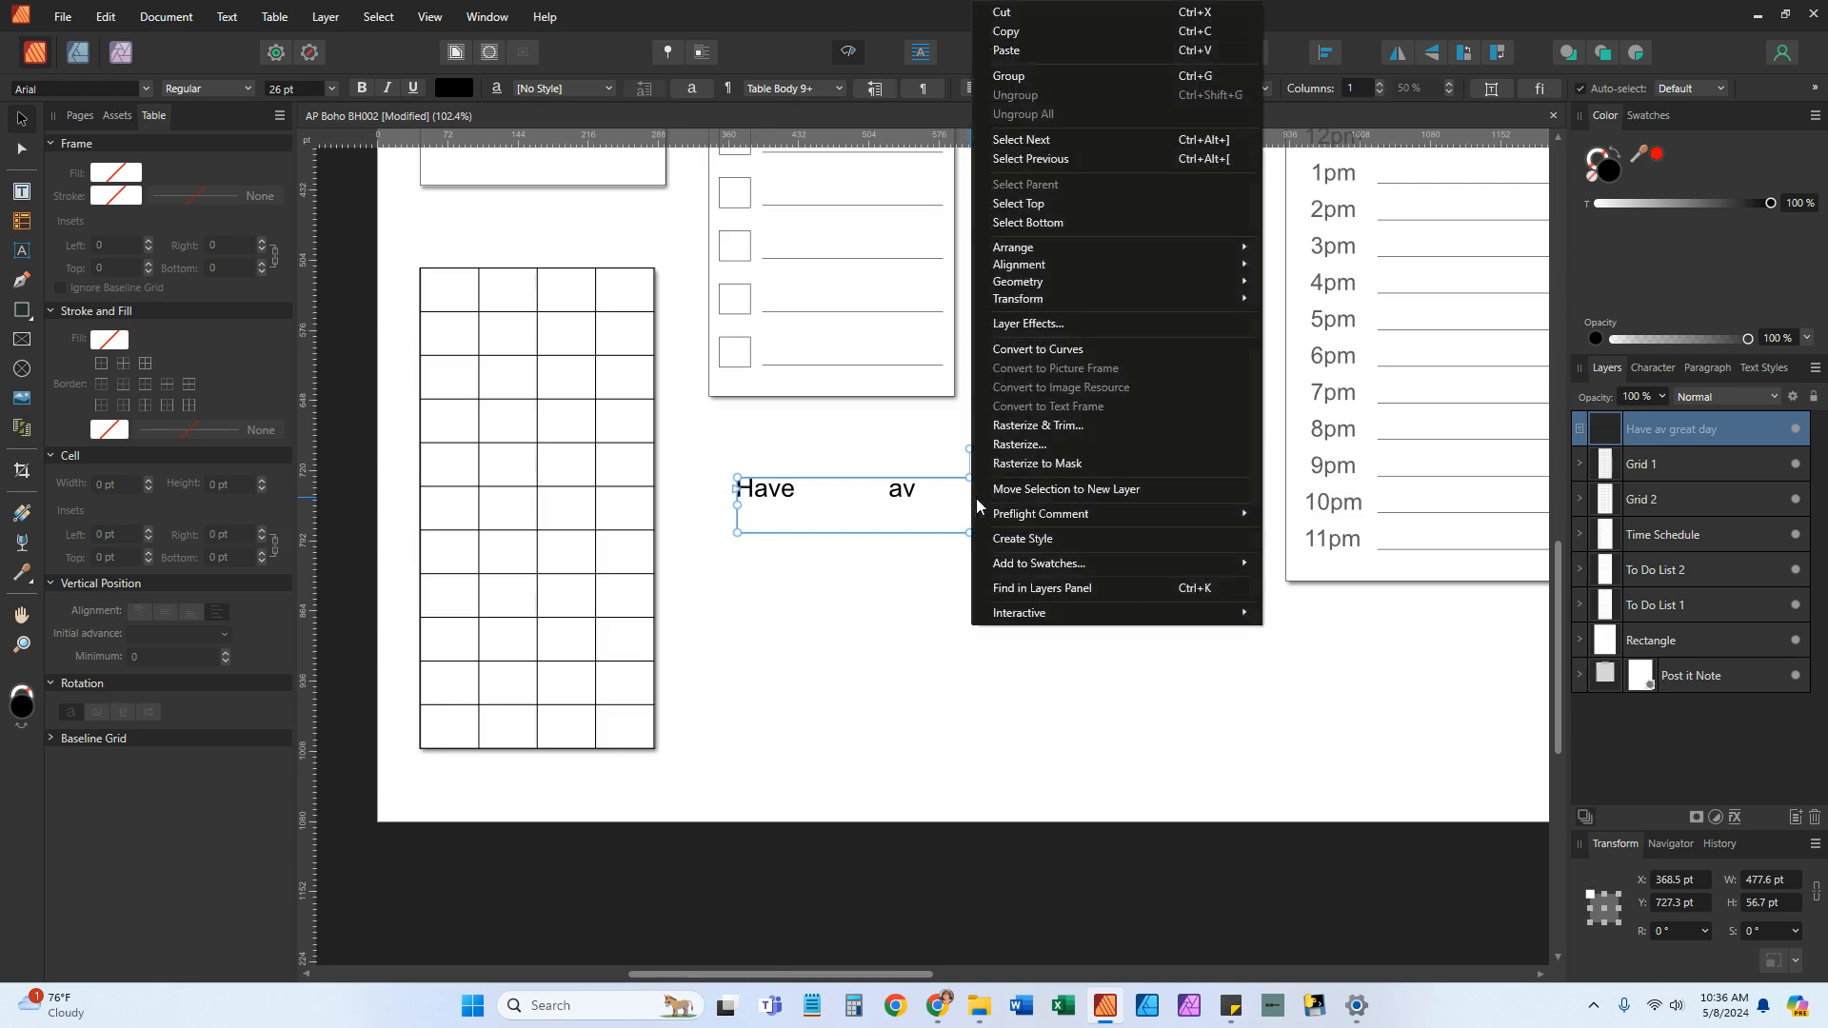
{"action": "left_click", "coordinate": [1012, 13]}
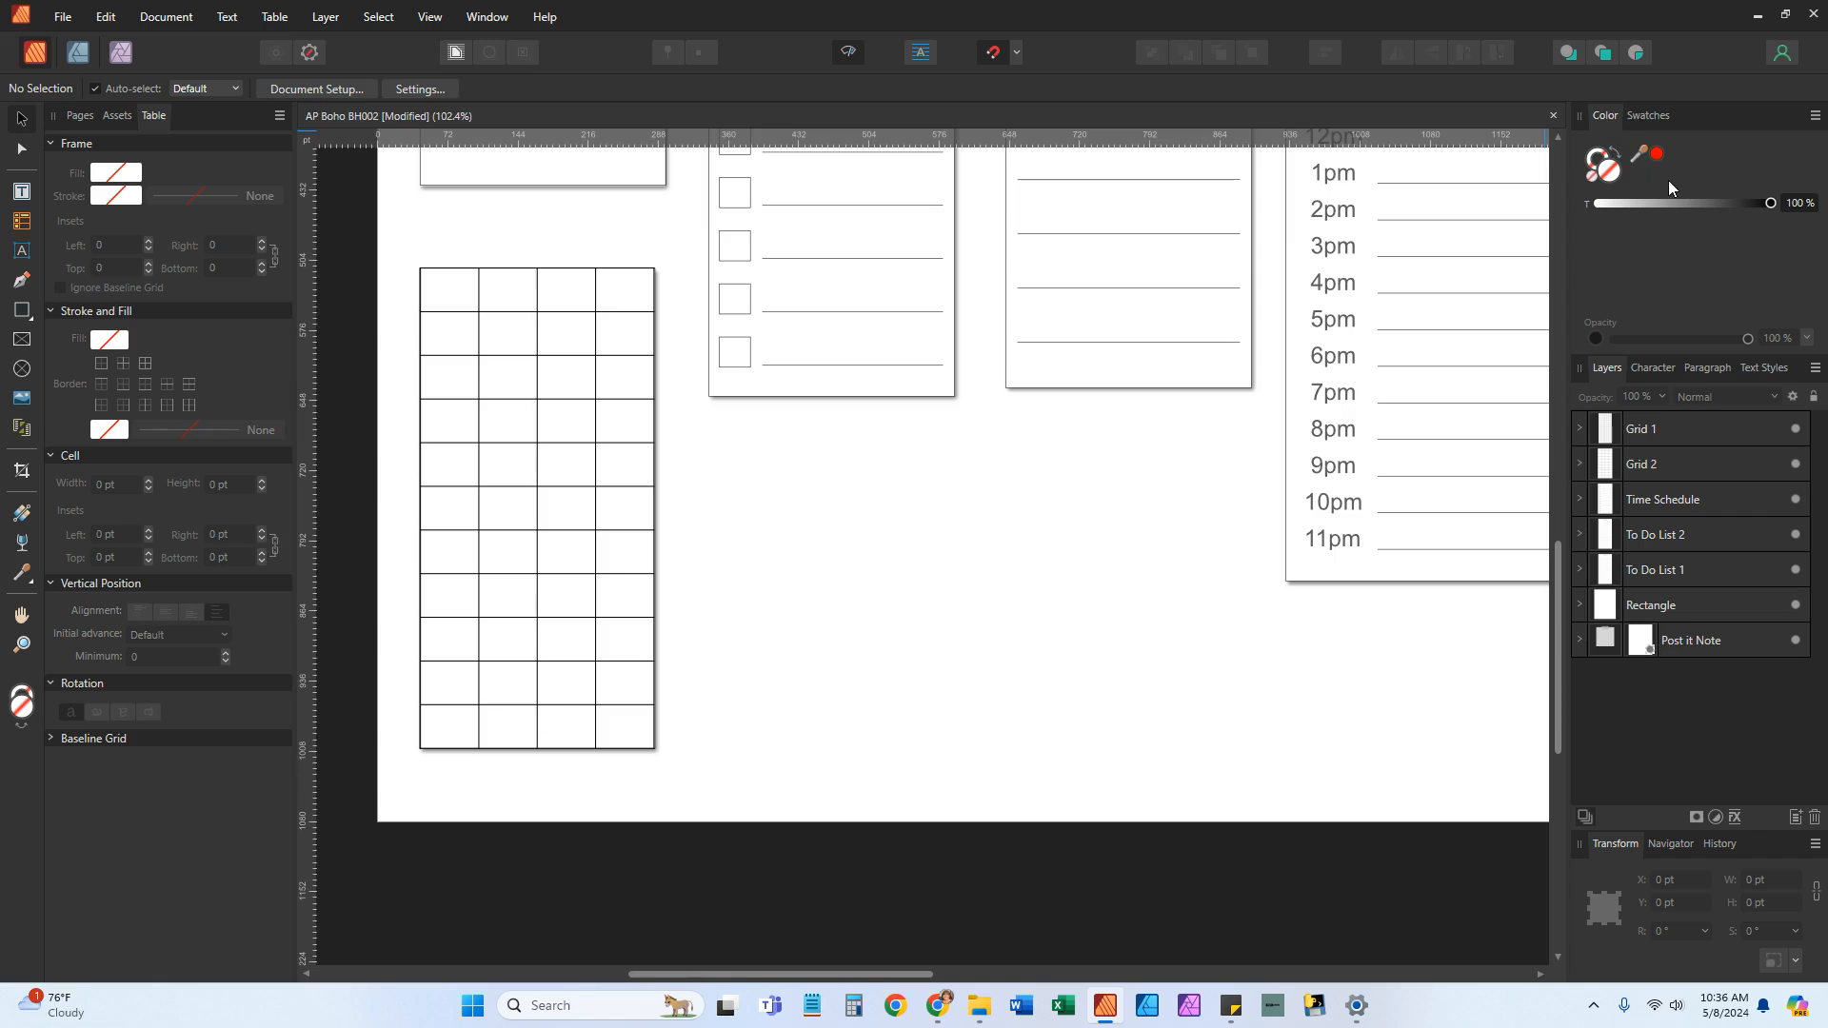
Fill the blank rectangle beside the first To Do list with blue, hex 1E75C9
{"action": "scroll", "coordinate": [746, 363], "scroll_direction": "up", "scroll_amount": 3}
{"action": "scroll", "coordinate": [746, 363], "scroll_direction": "up", "scroll_amount": 3, "text": "ctrl"}
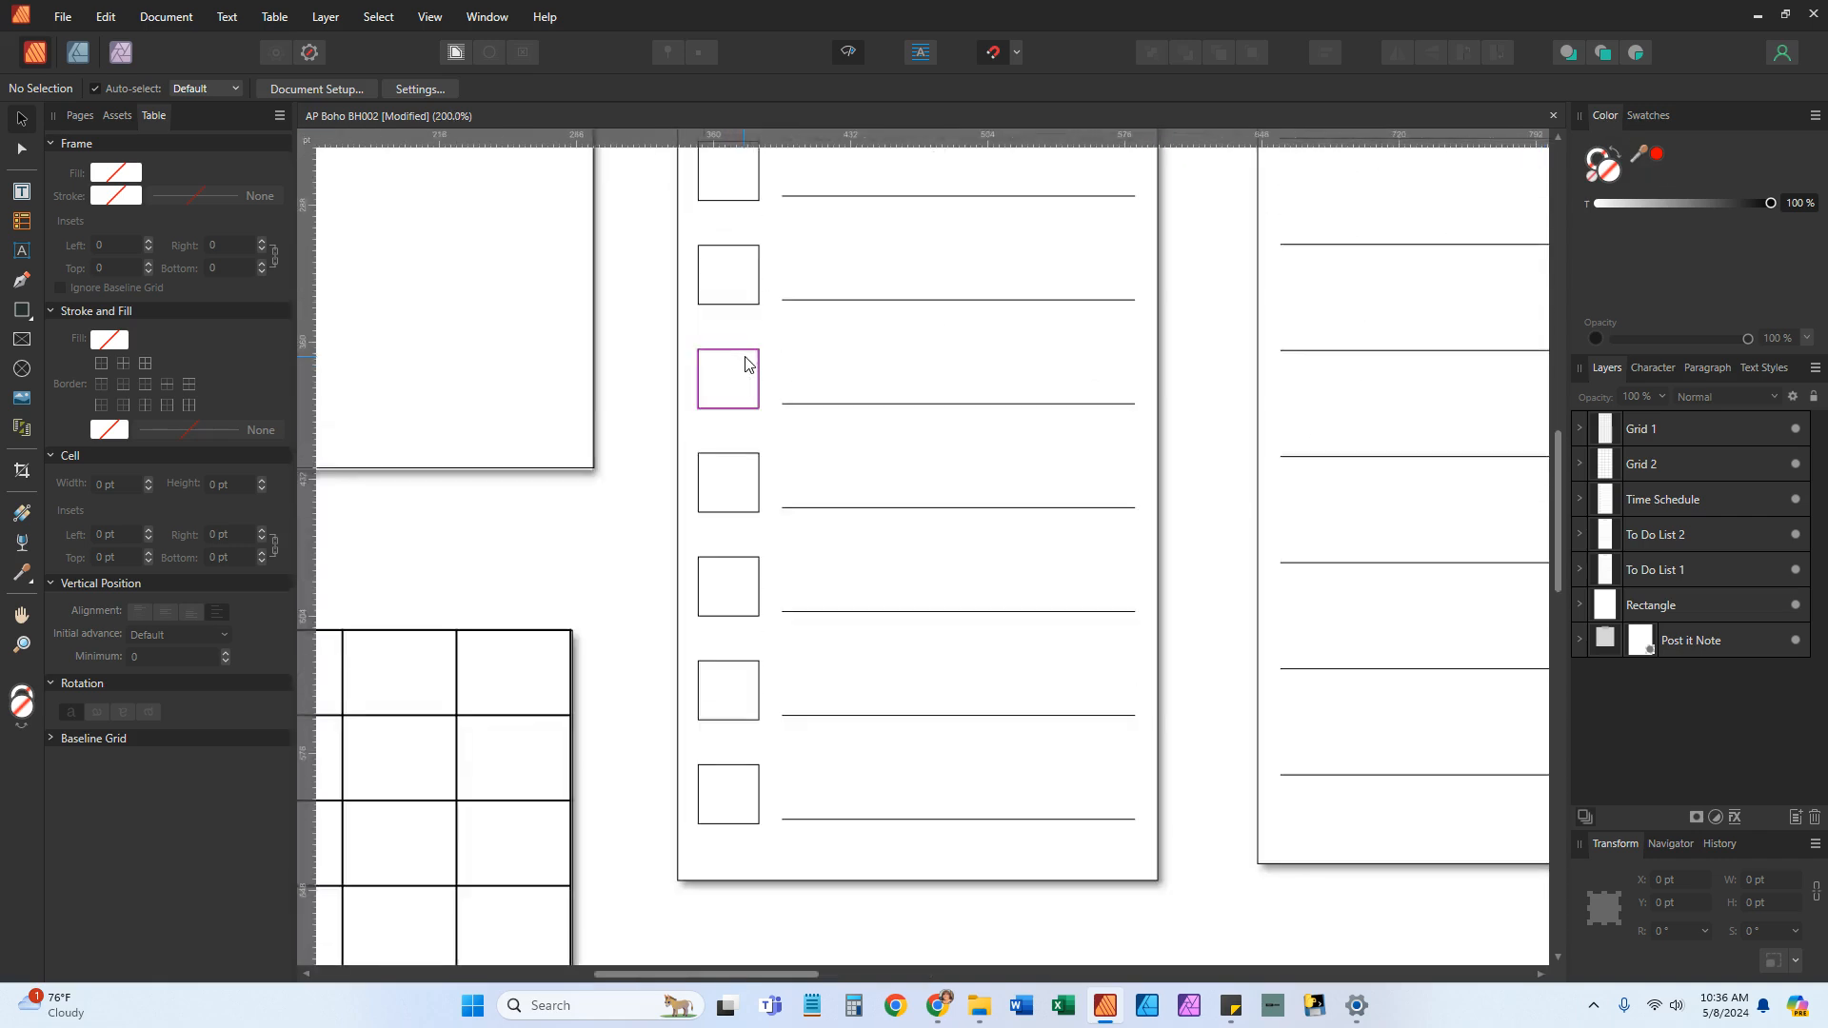
{"action": "scroll", "coordinate": [633, 437], "scroll_direction": "down", "scroll_amount": 2, "text": "ctrl"}
{"action": "scroll", "coordinate": [620, 428], "scroll_direction": "up", "scroll_amount": 3}
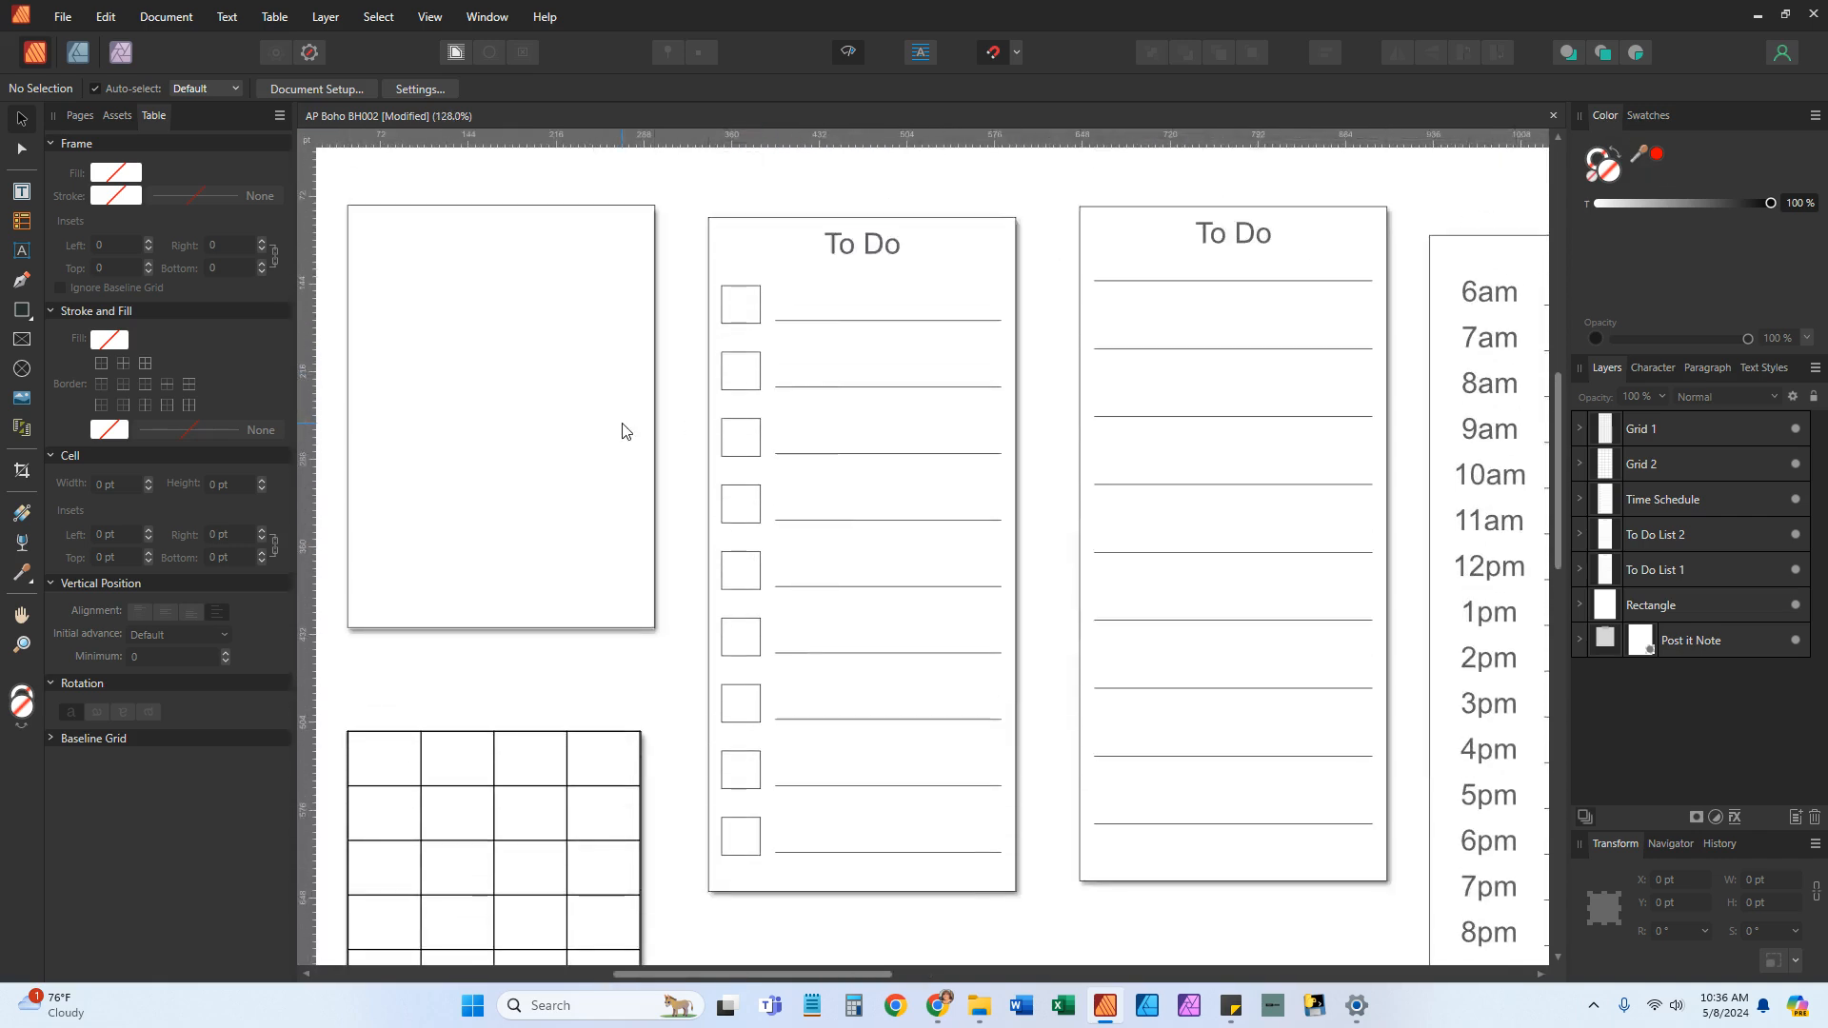
{"action": "left_click", "coordinate": [554, 438]}
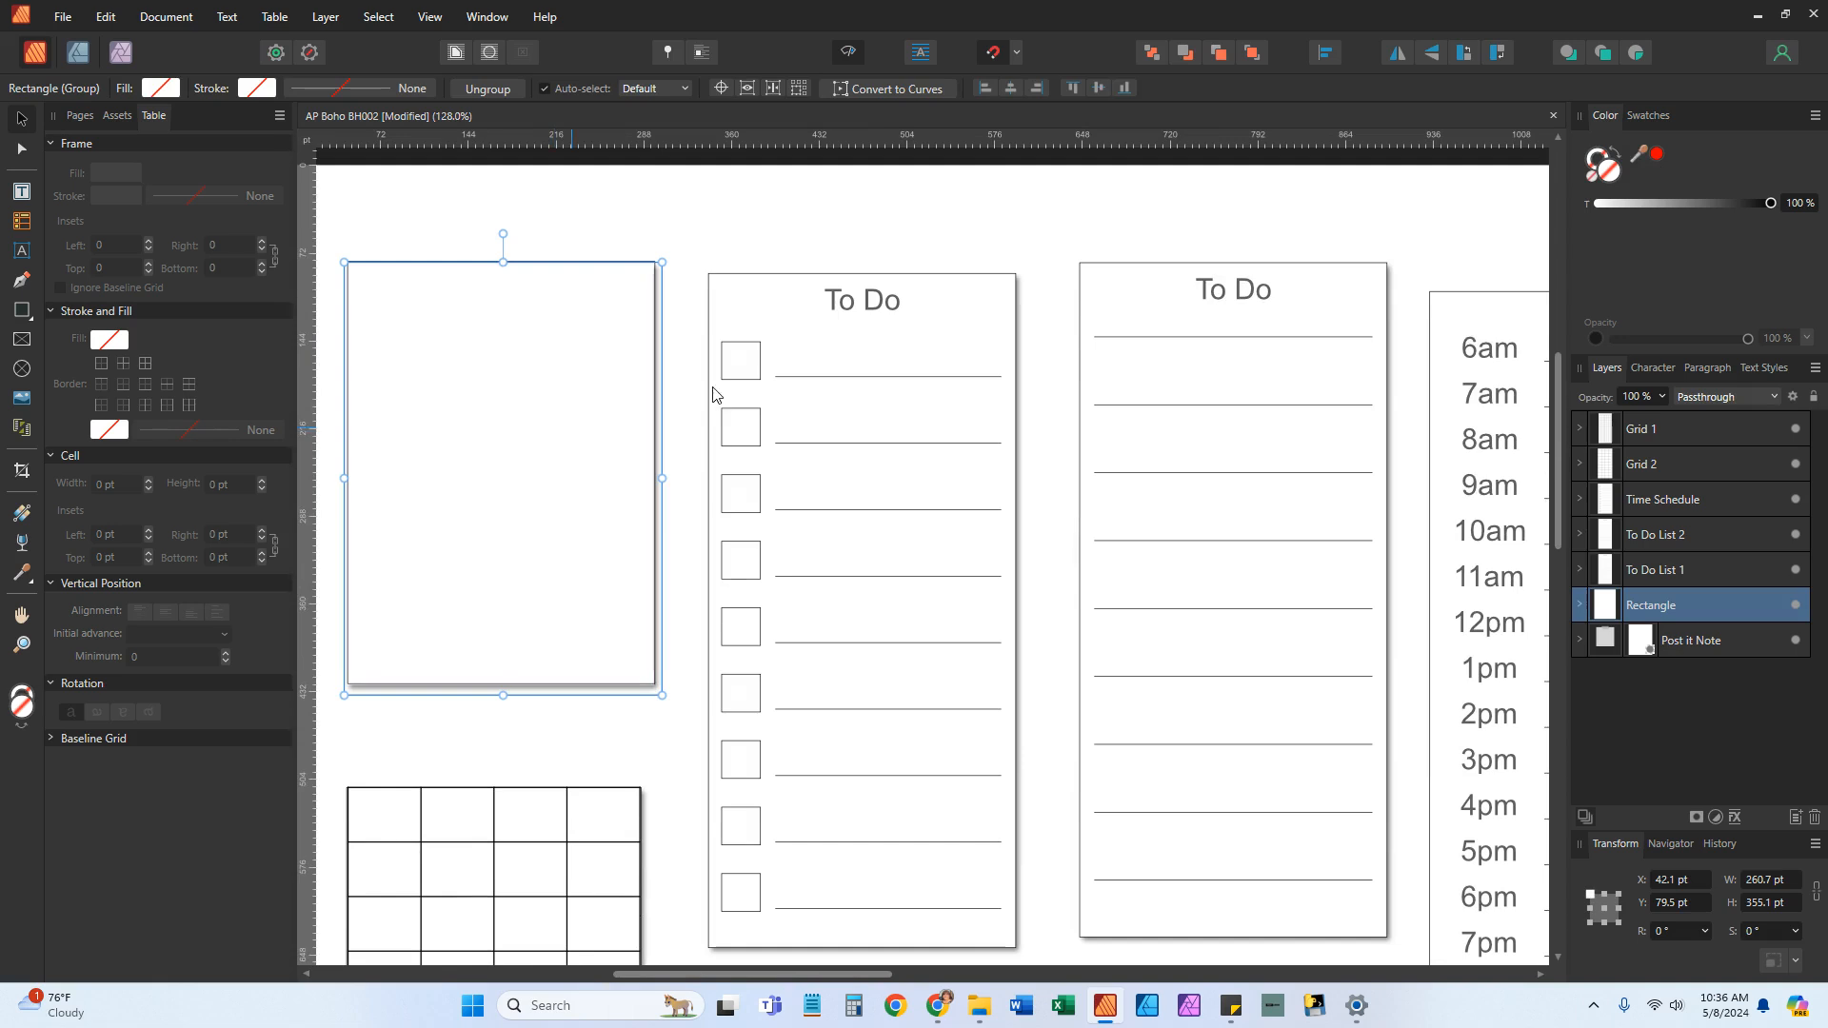
{"action": "double_click", "coordinate": [1616, 172]}
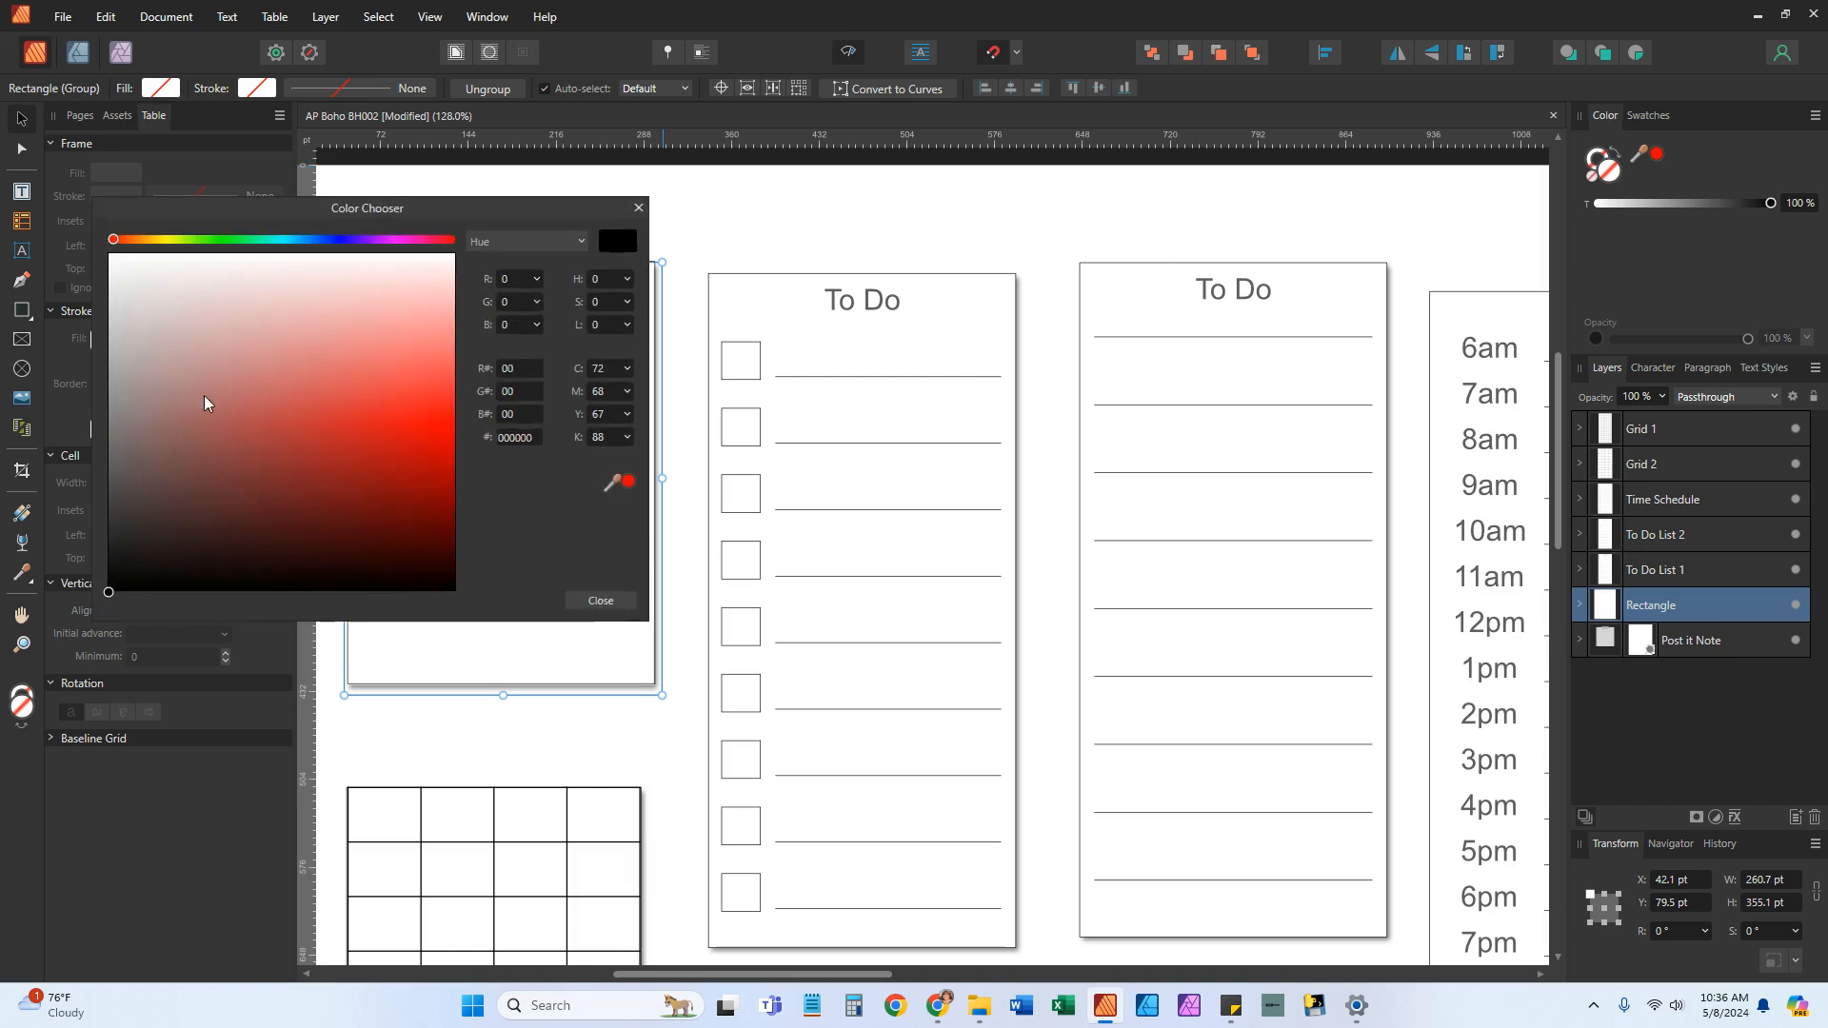
{"action": "left_click_drag", "start_coordinate": [114, 243], "coordinate": [310, 256]}
{"action": "left_click", "coordinate": [367, 439]}
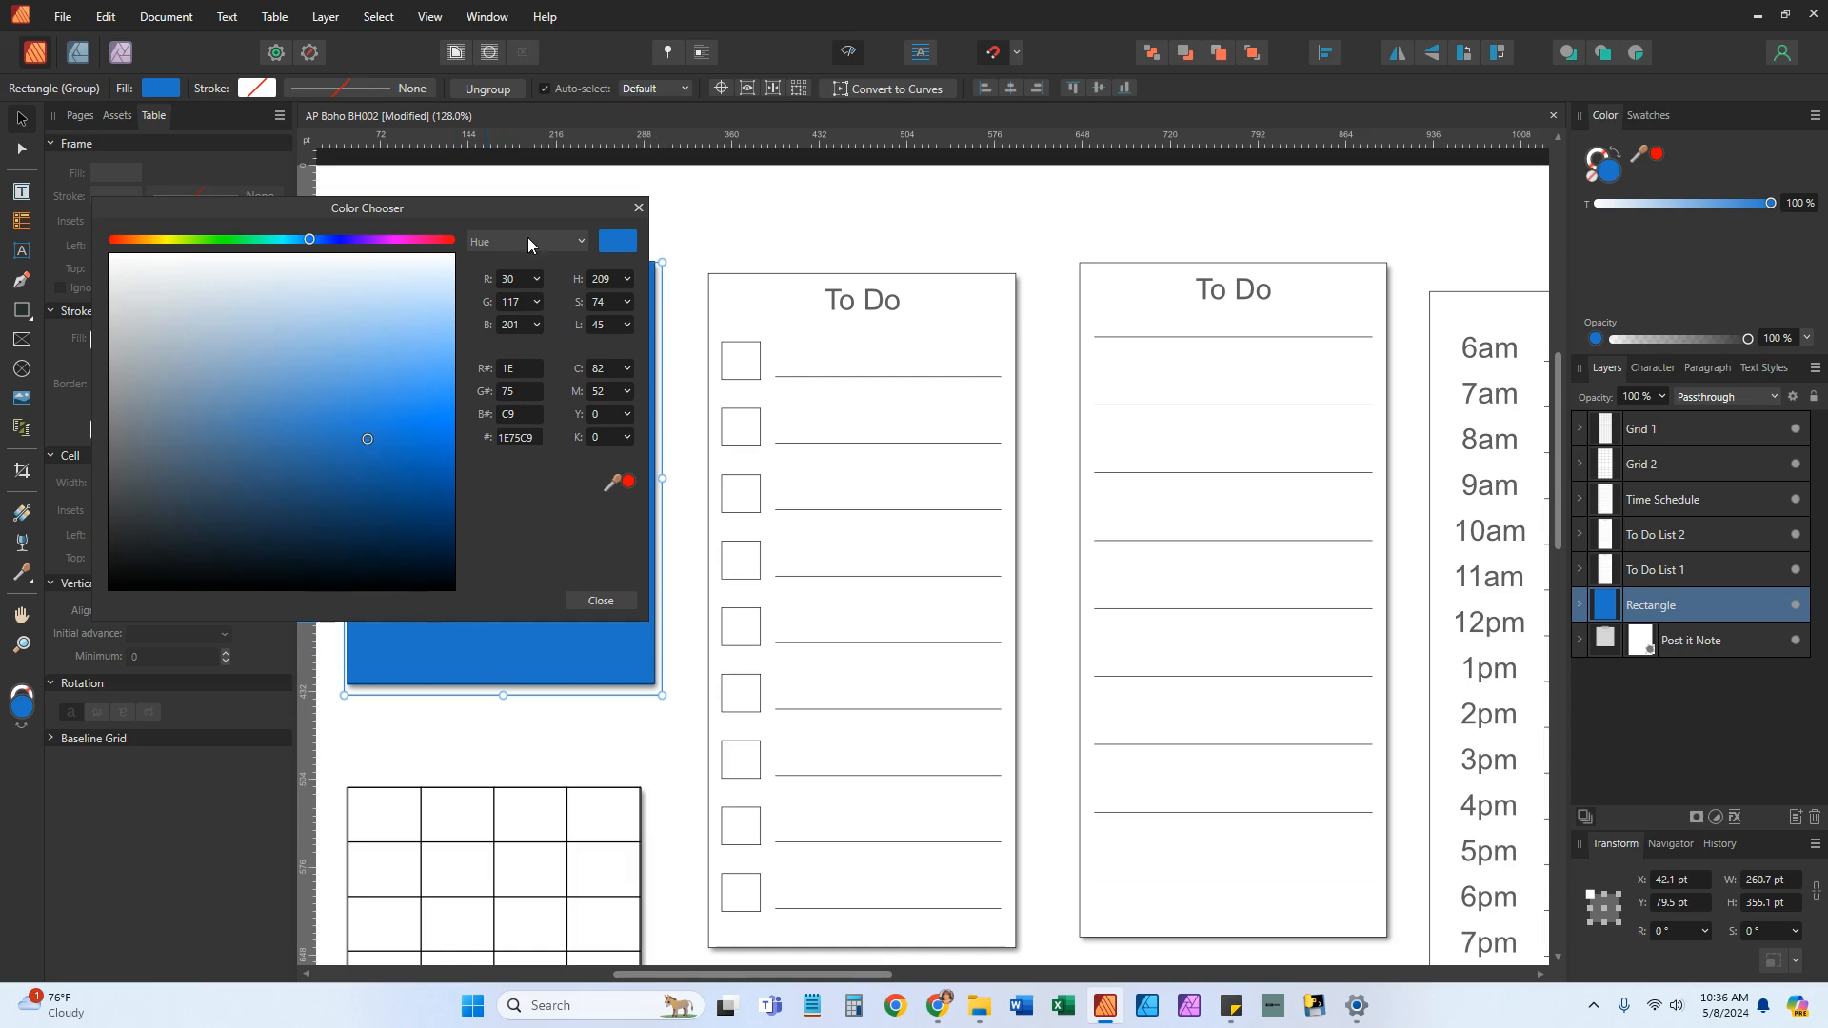
{"action": "left_click_drag", "start_coordinate": [511, 206], "coordinate": [1155, 192]}
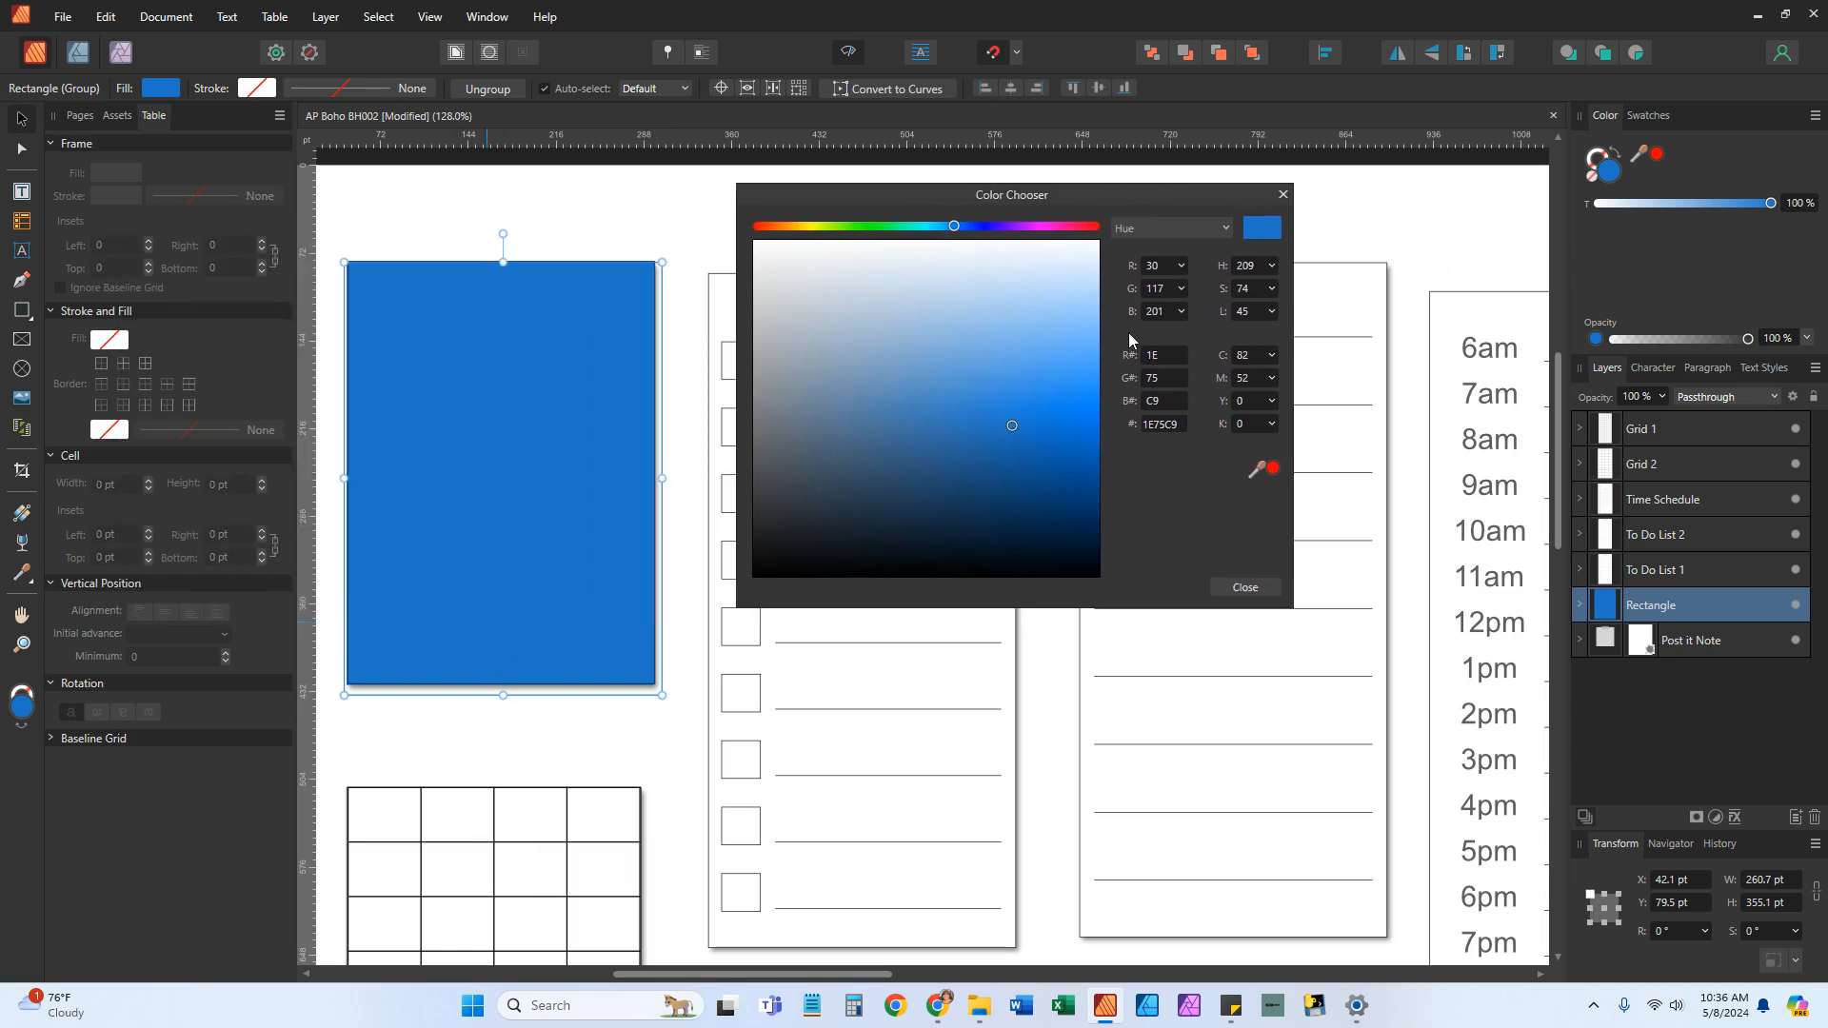
Change the rectangle's fill to a muted mauve, about hex AF8AAD, and close the color chooser
{"action": "left_click", "coordinate": [1044, 228]}
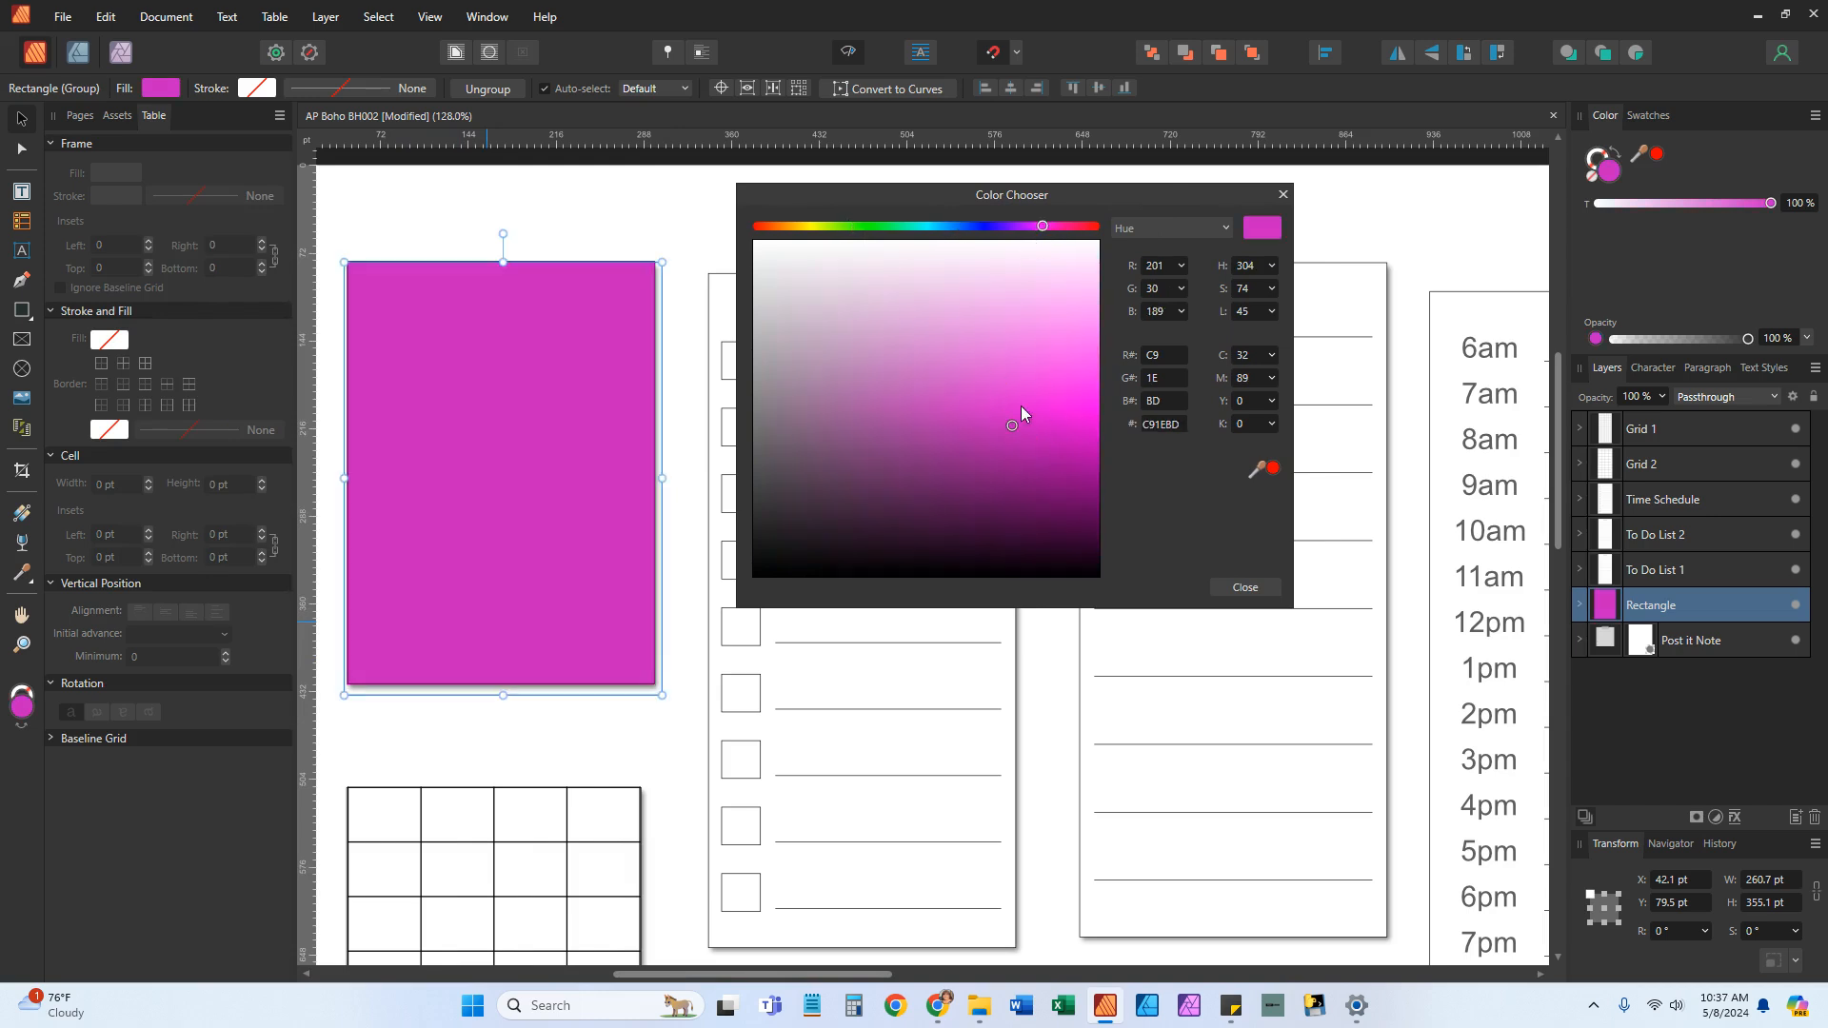
{"action": "left_click_drag", "start_coordinate": [1015, 427], "coordinate": [822, 366]}
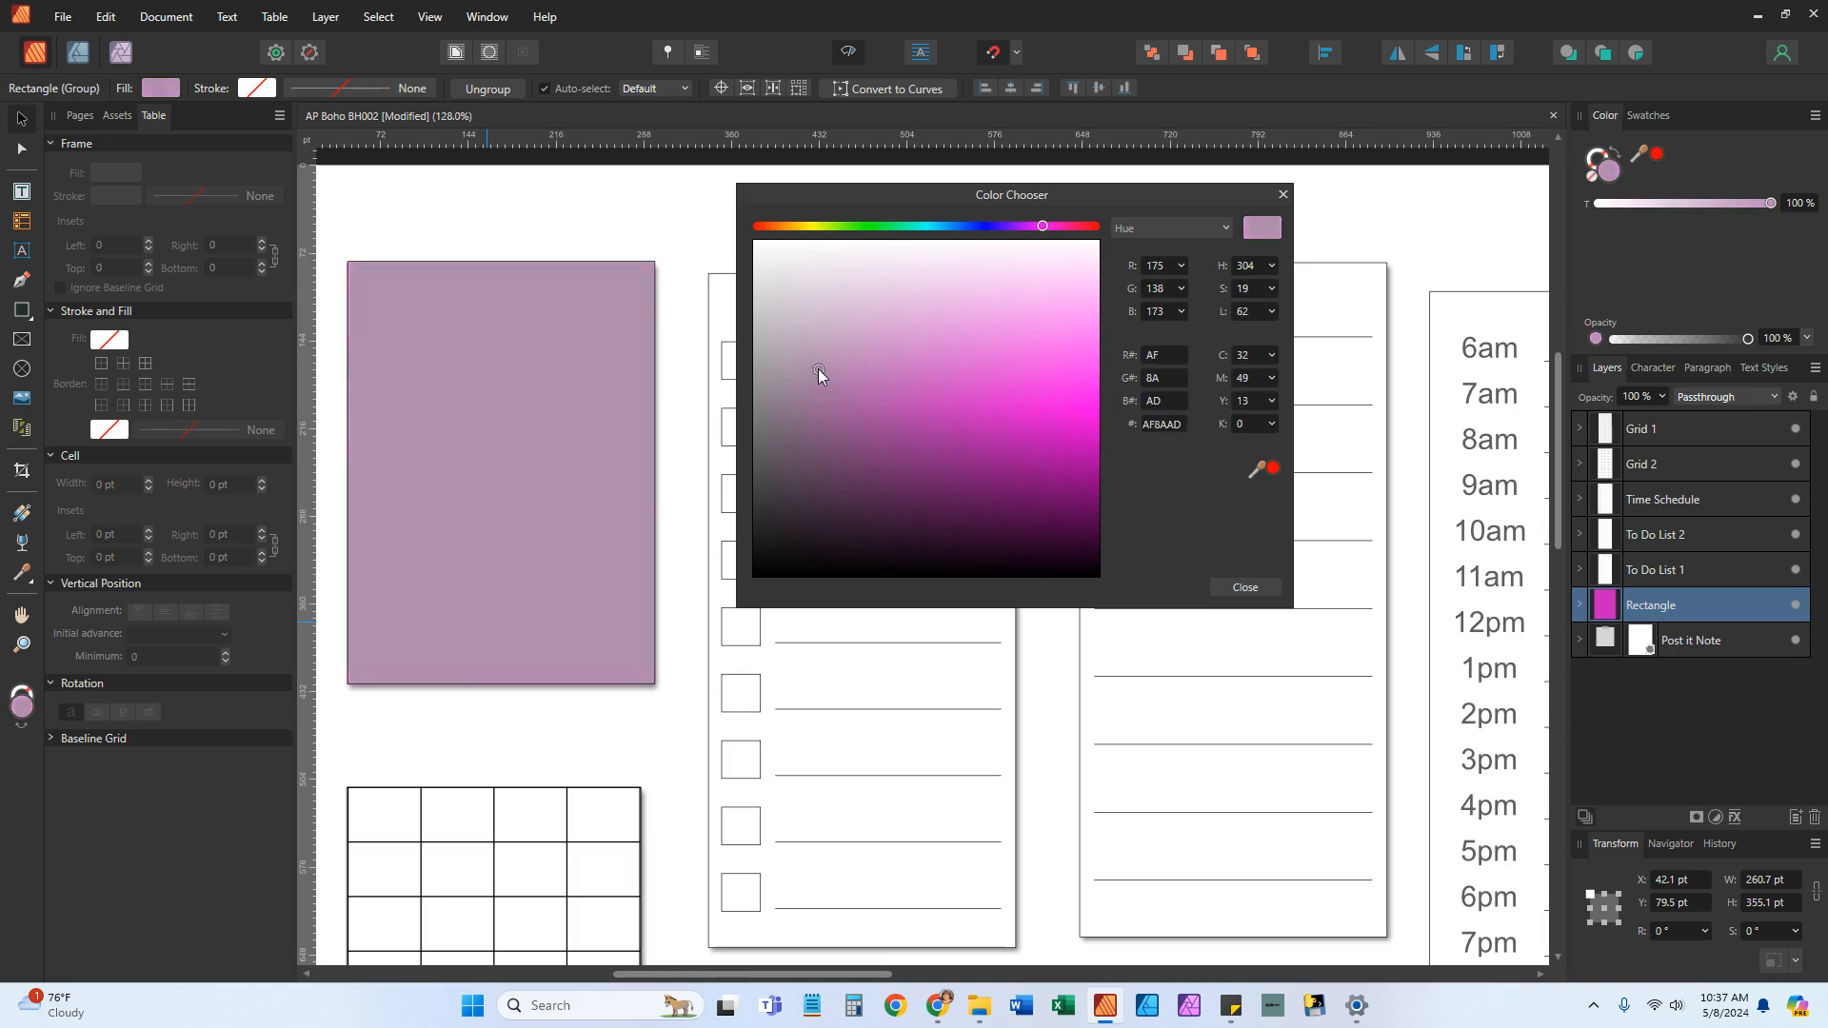
{"action": "left_click", "coordinate": [1283, 194]}
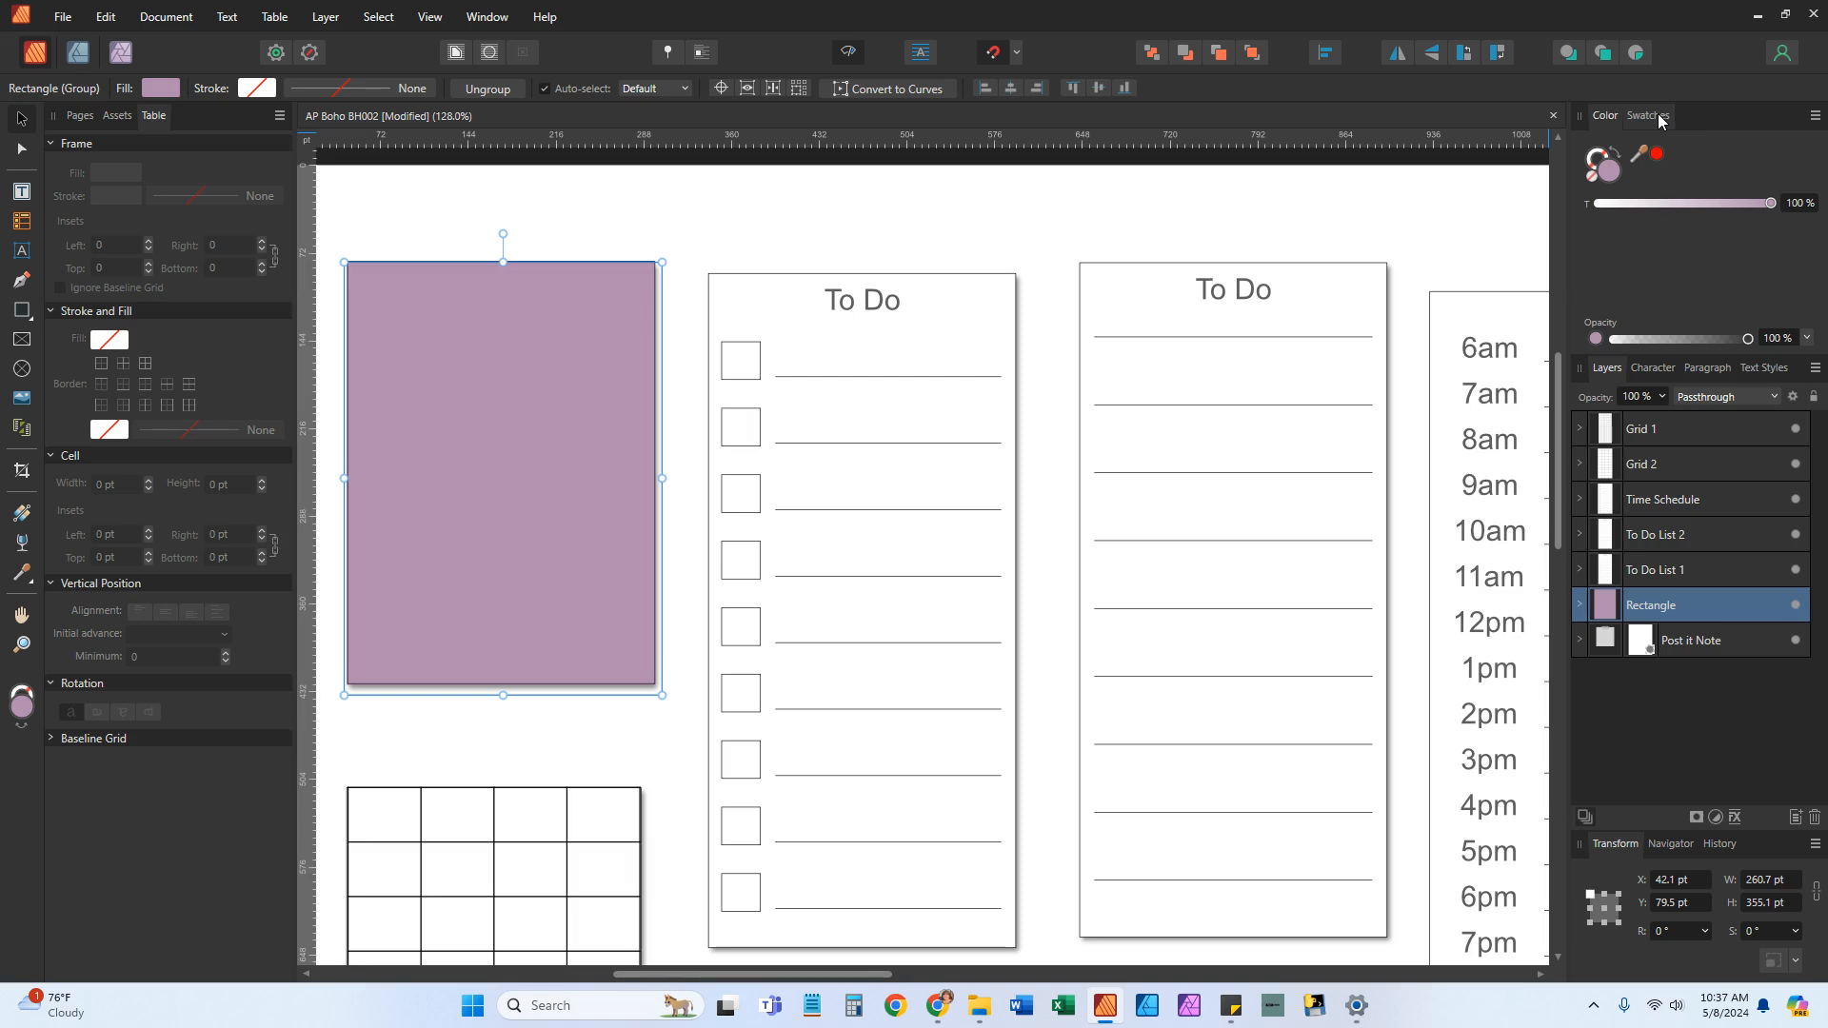
Examine the list of color palettes available in the swatches
{"action": "left_click", "coordinate": [1660, 119]}
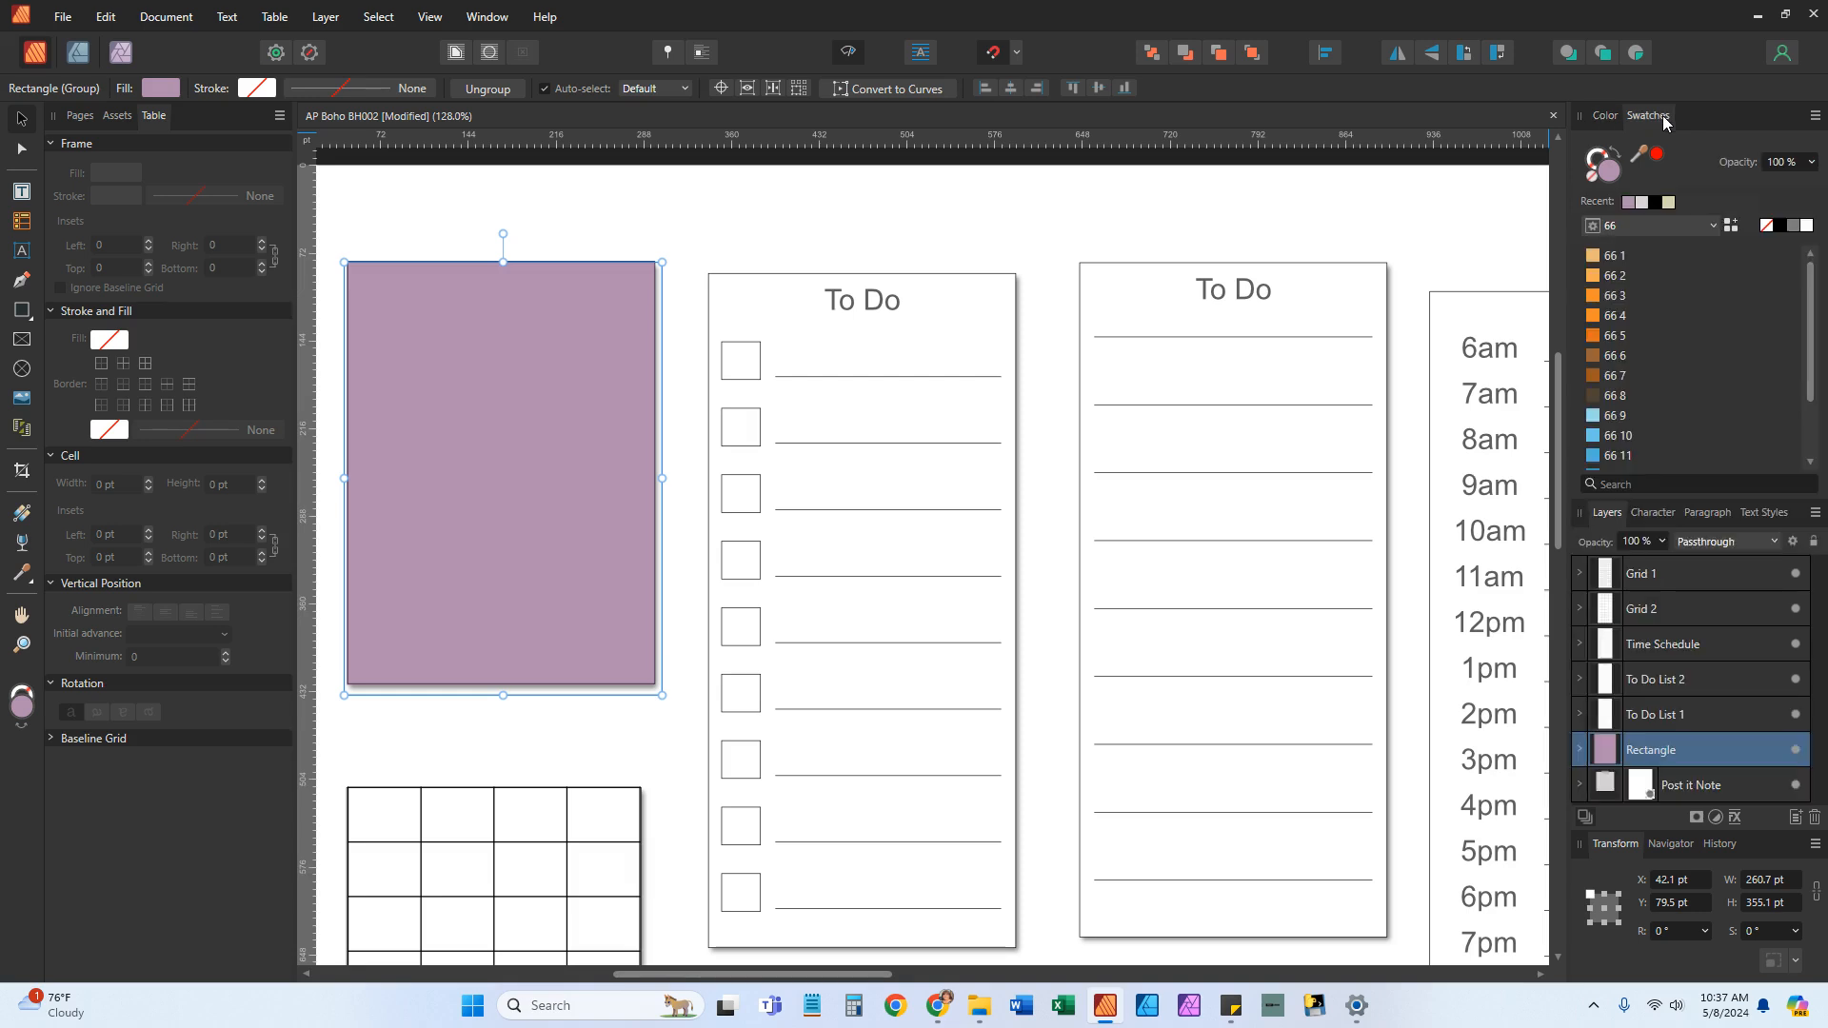
{"action": "left_click", "coordinate": [1713, 226]}
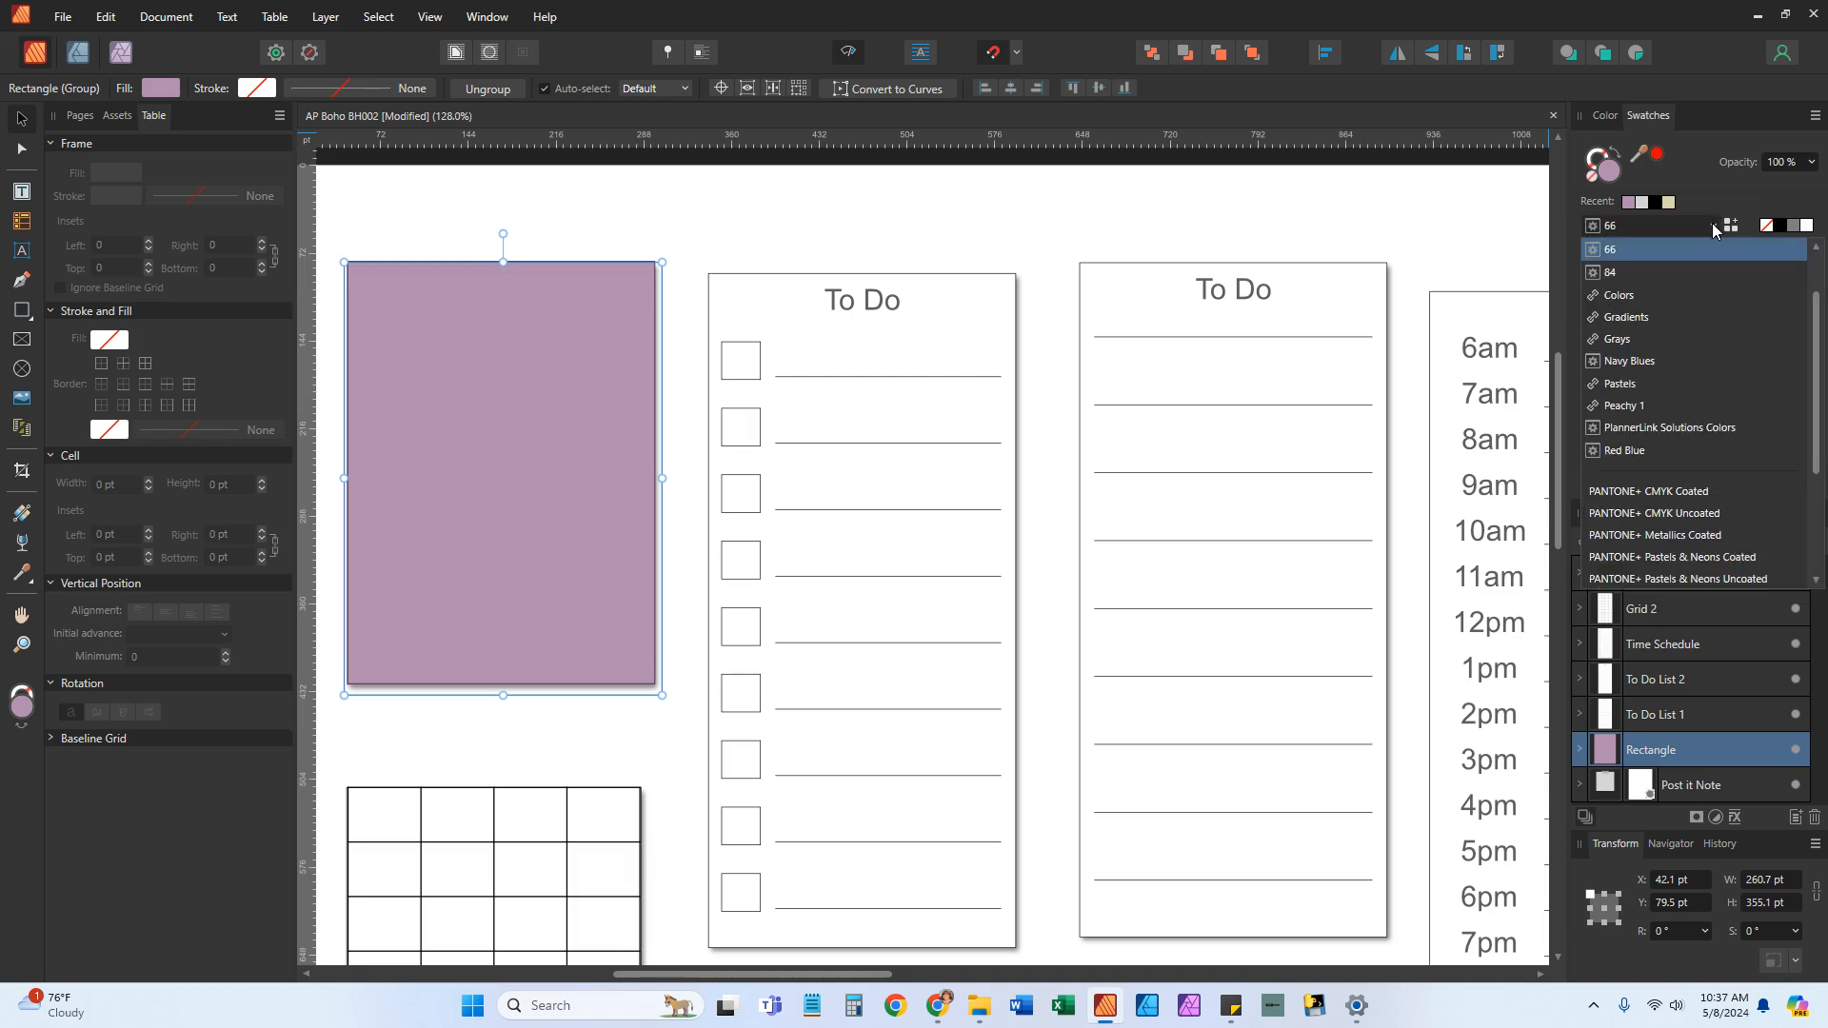
{"action": "scroll", "coordinate": [1694, 351], "scroll_direction": "up", "scroll_amount": 1}
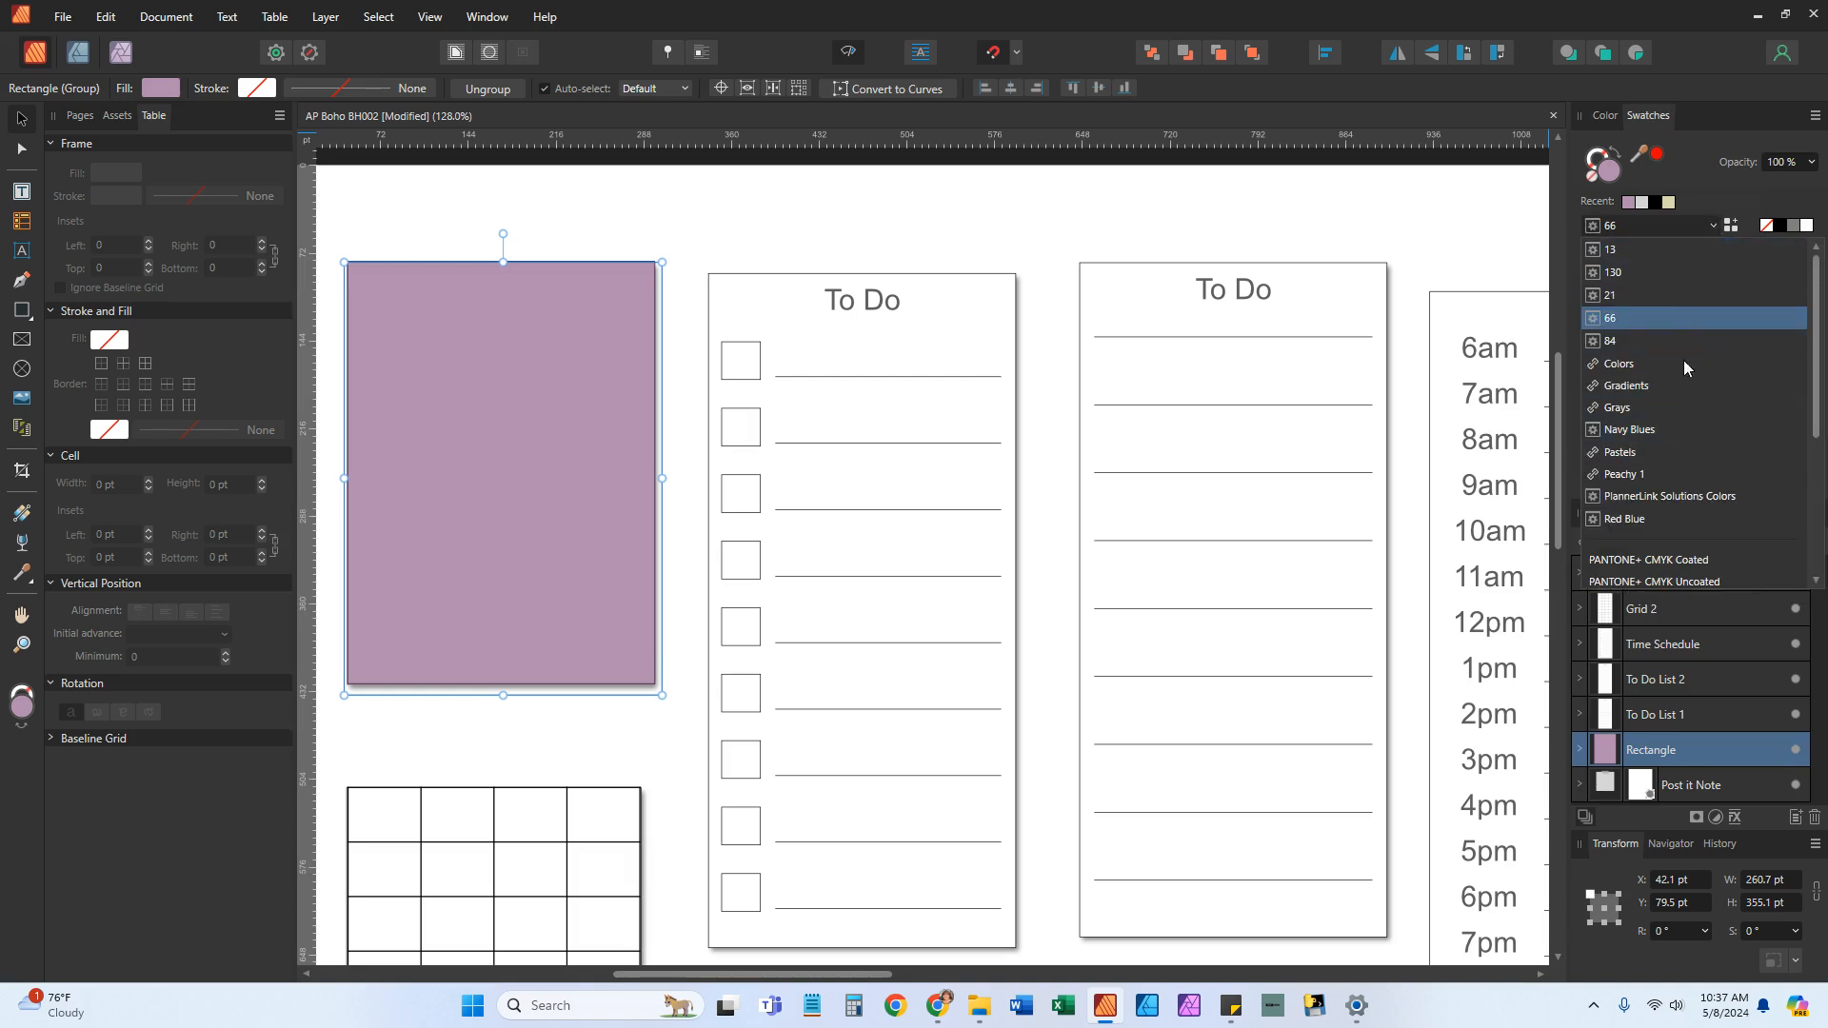
{"action": "left_click", "coordinate": [1713, 227]}
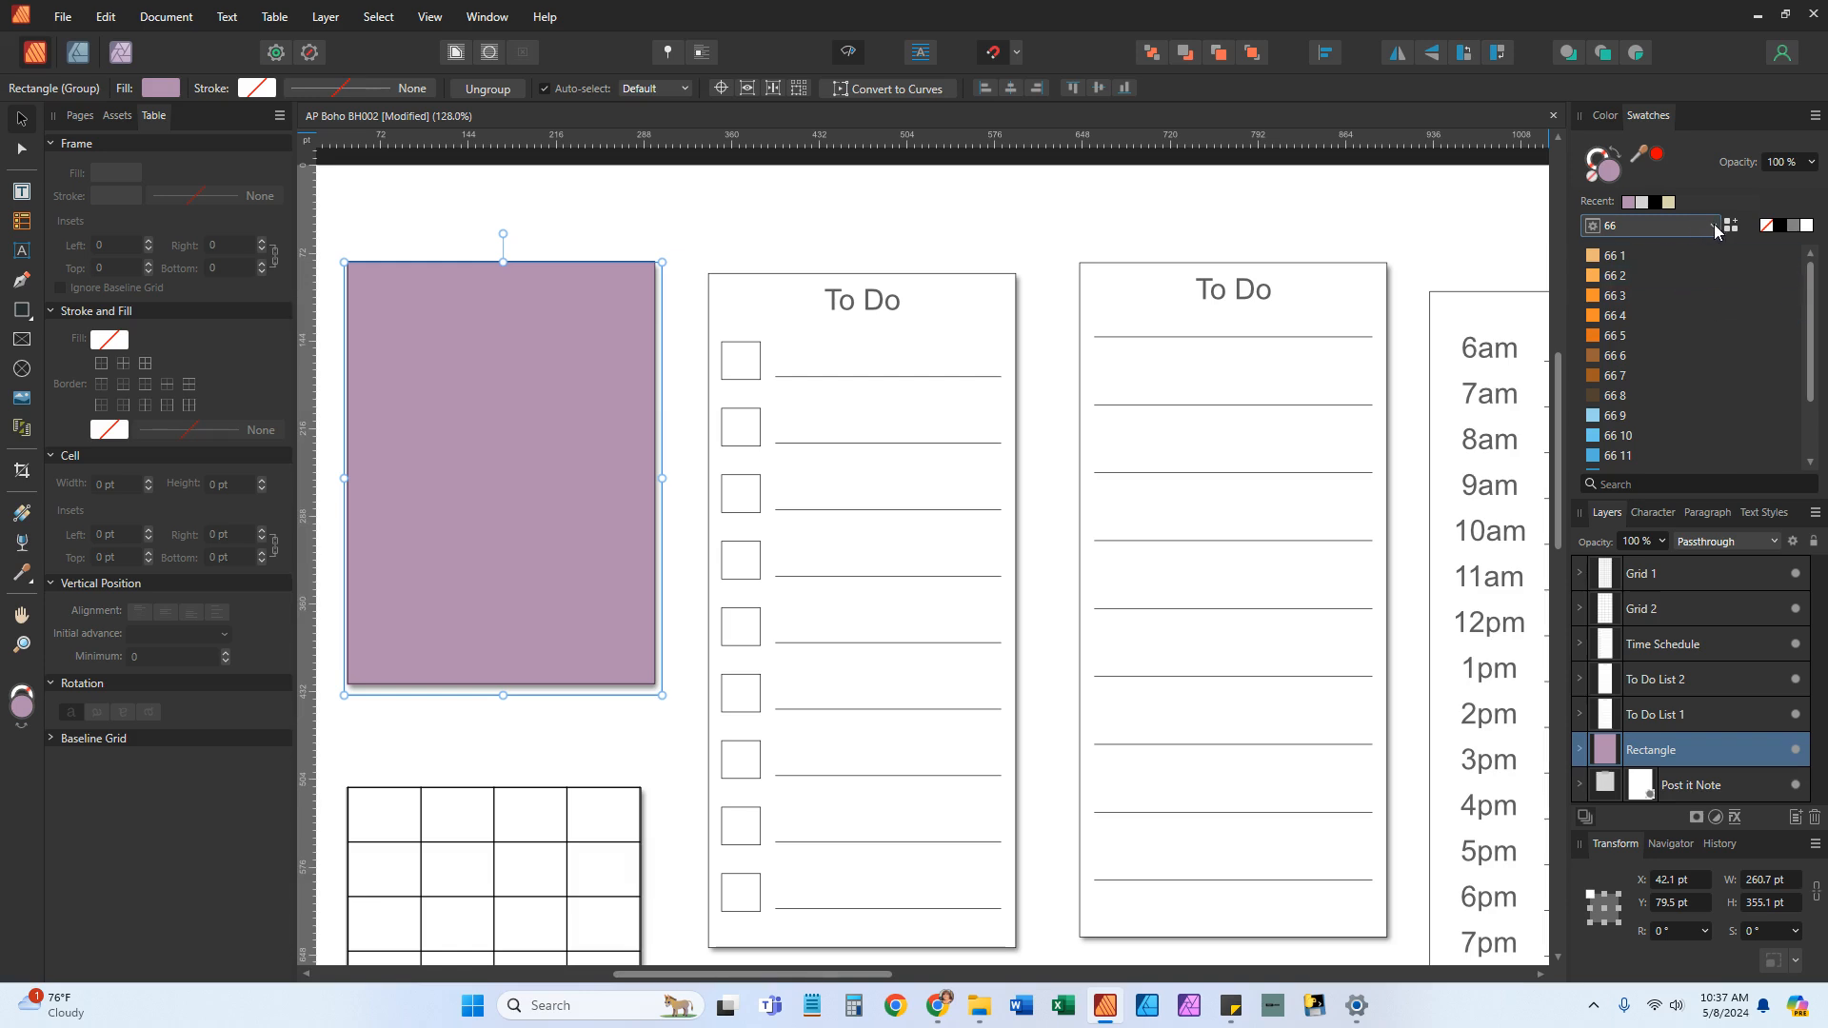
Start creating a color palette from an image and open the file selection for its source image
{"action": "left_click", "coordinate": [1815, 116]}
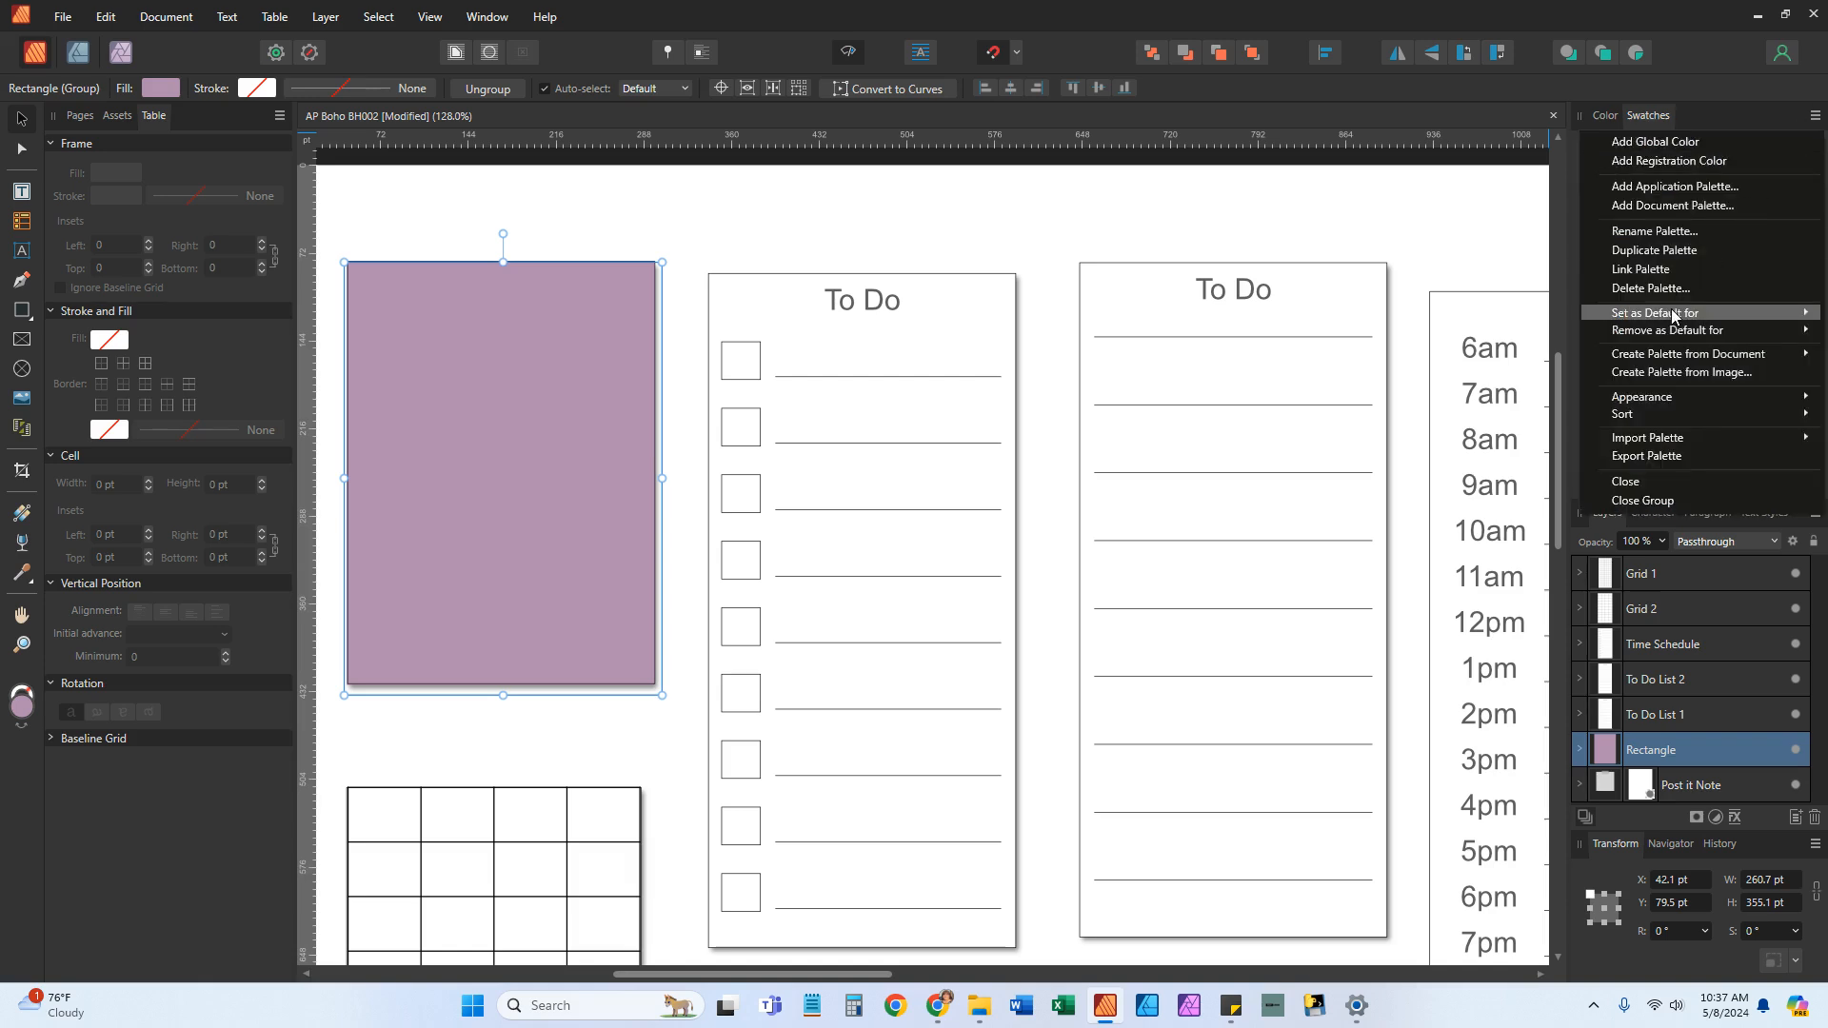
{"action": "mouse_move", "coordinate": [1664, 330]}
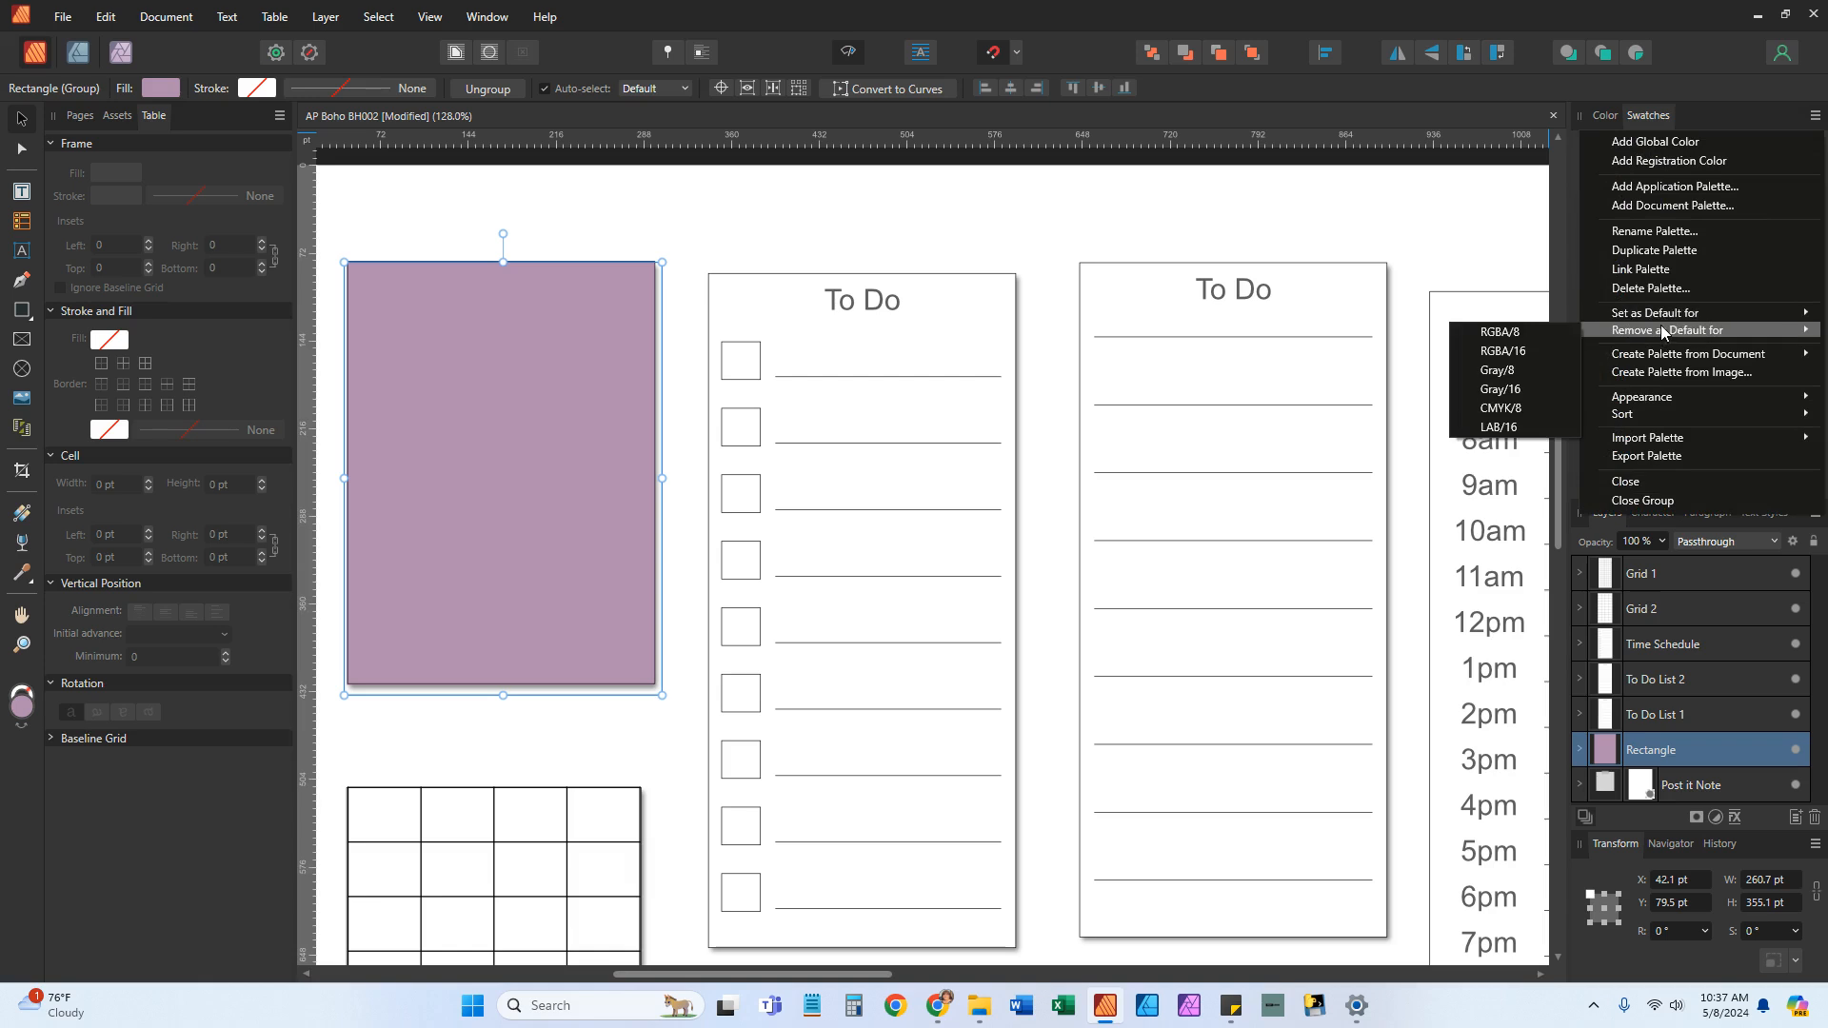
{"action": "left_click", "coordinate": [1672, 372]}
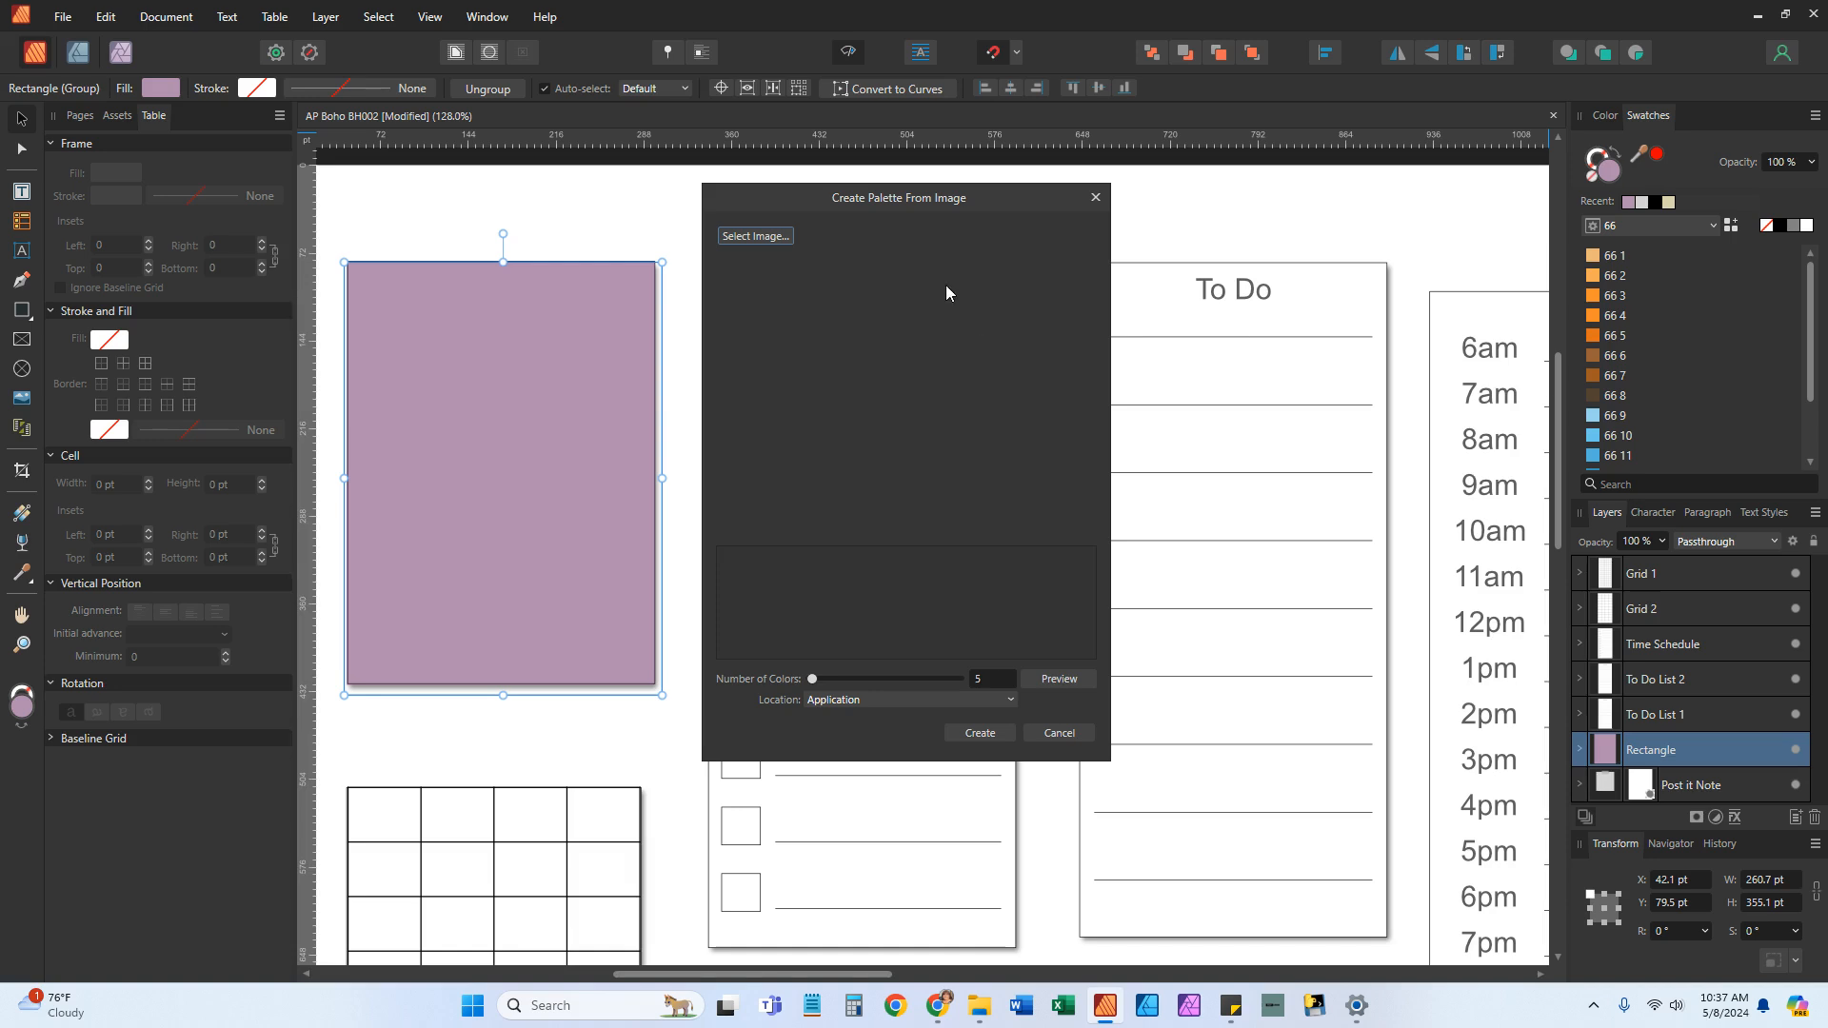
{"action": "left_click", "coordinate": [756, 236]}
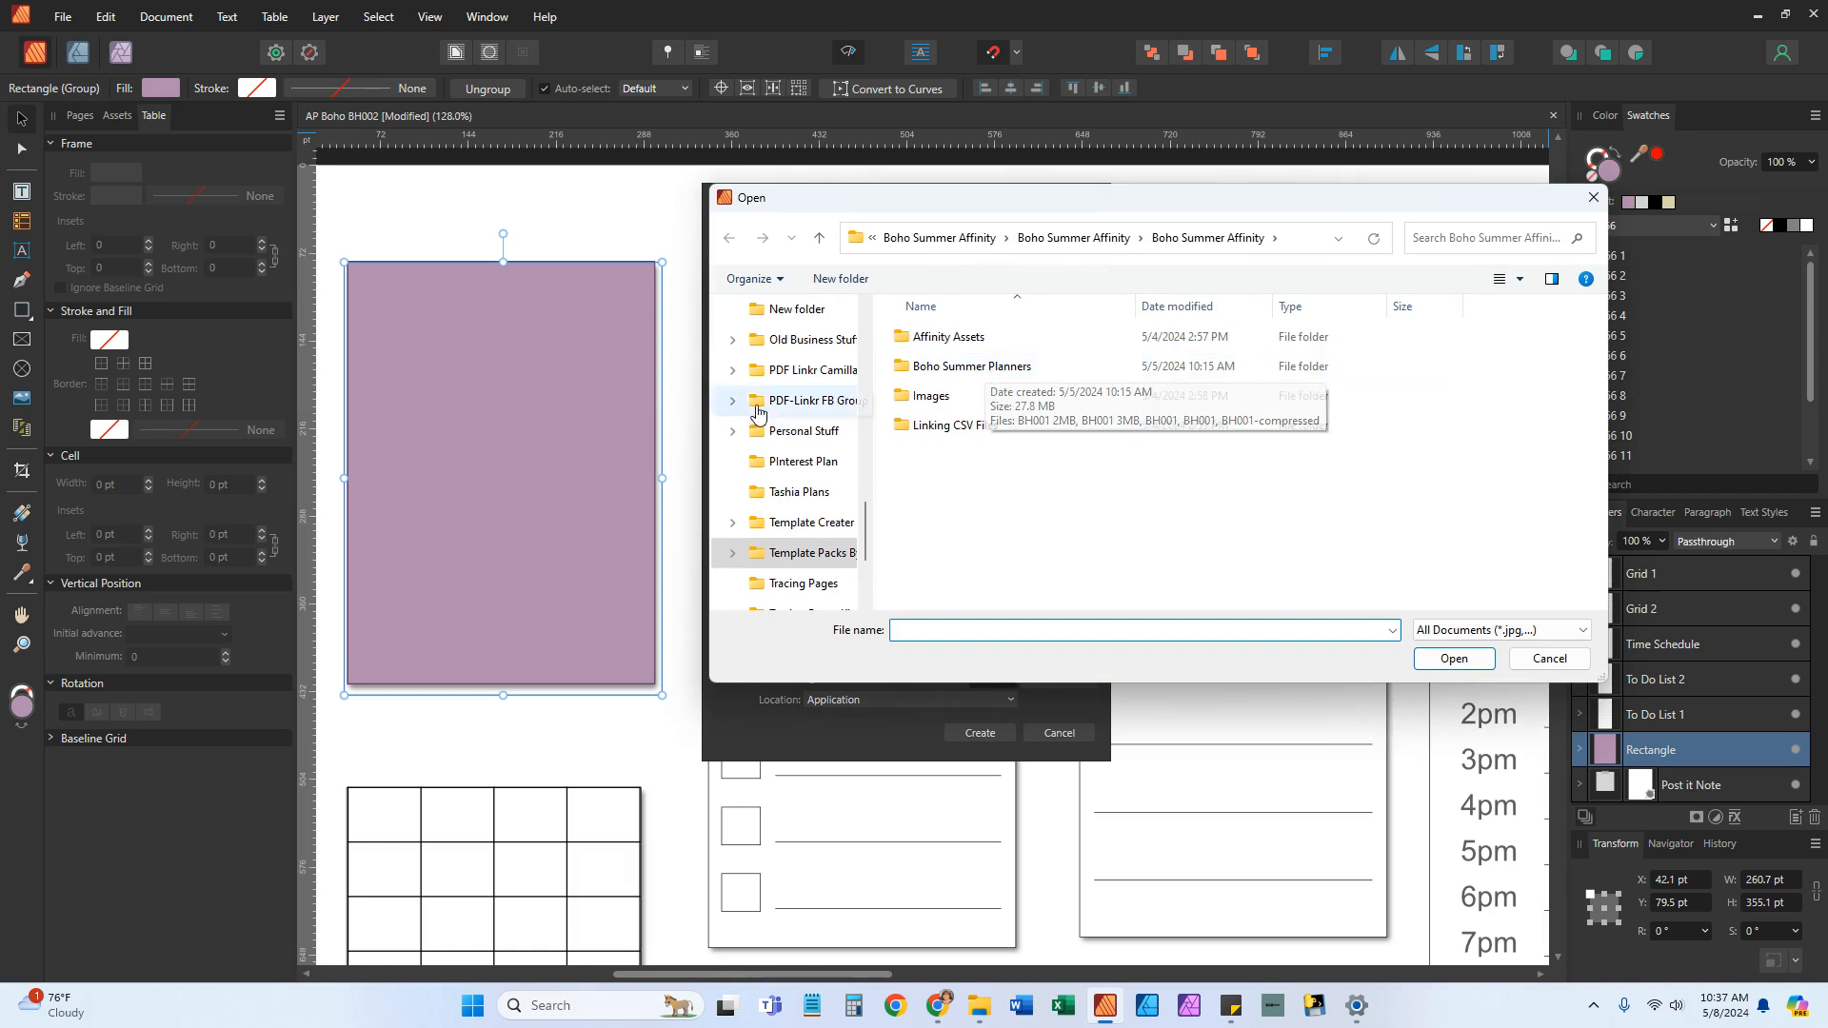
Browse to the Illustration style folder inside the Boho Summer Affinity pack's Images folder for the palette's source image
{"action": "scroll", "coordinate": [809, 428], "scroll_direction": "down", "scroll_amount": 4}
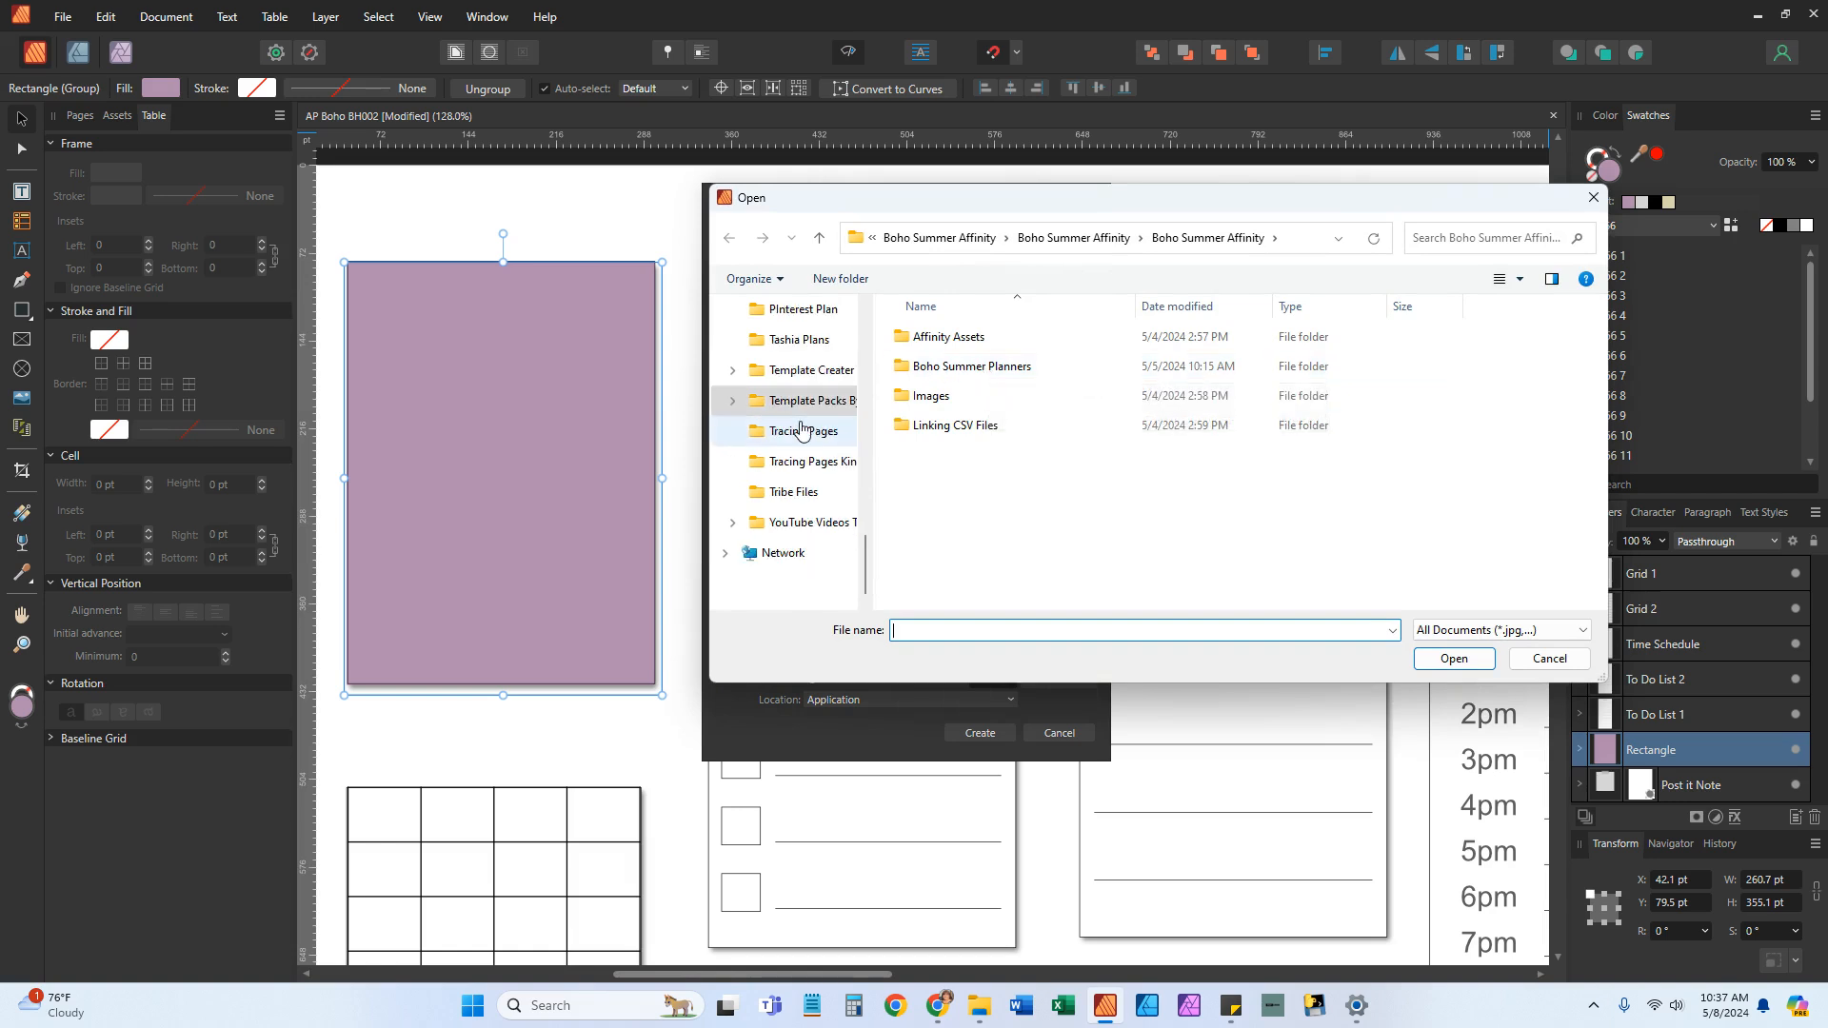
{"action": "double_click", "coordinate": [1007, 369]}
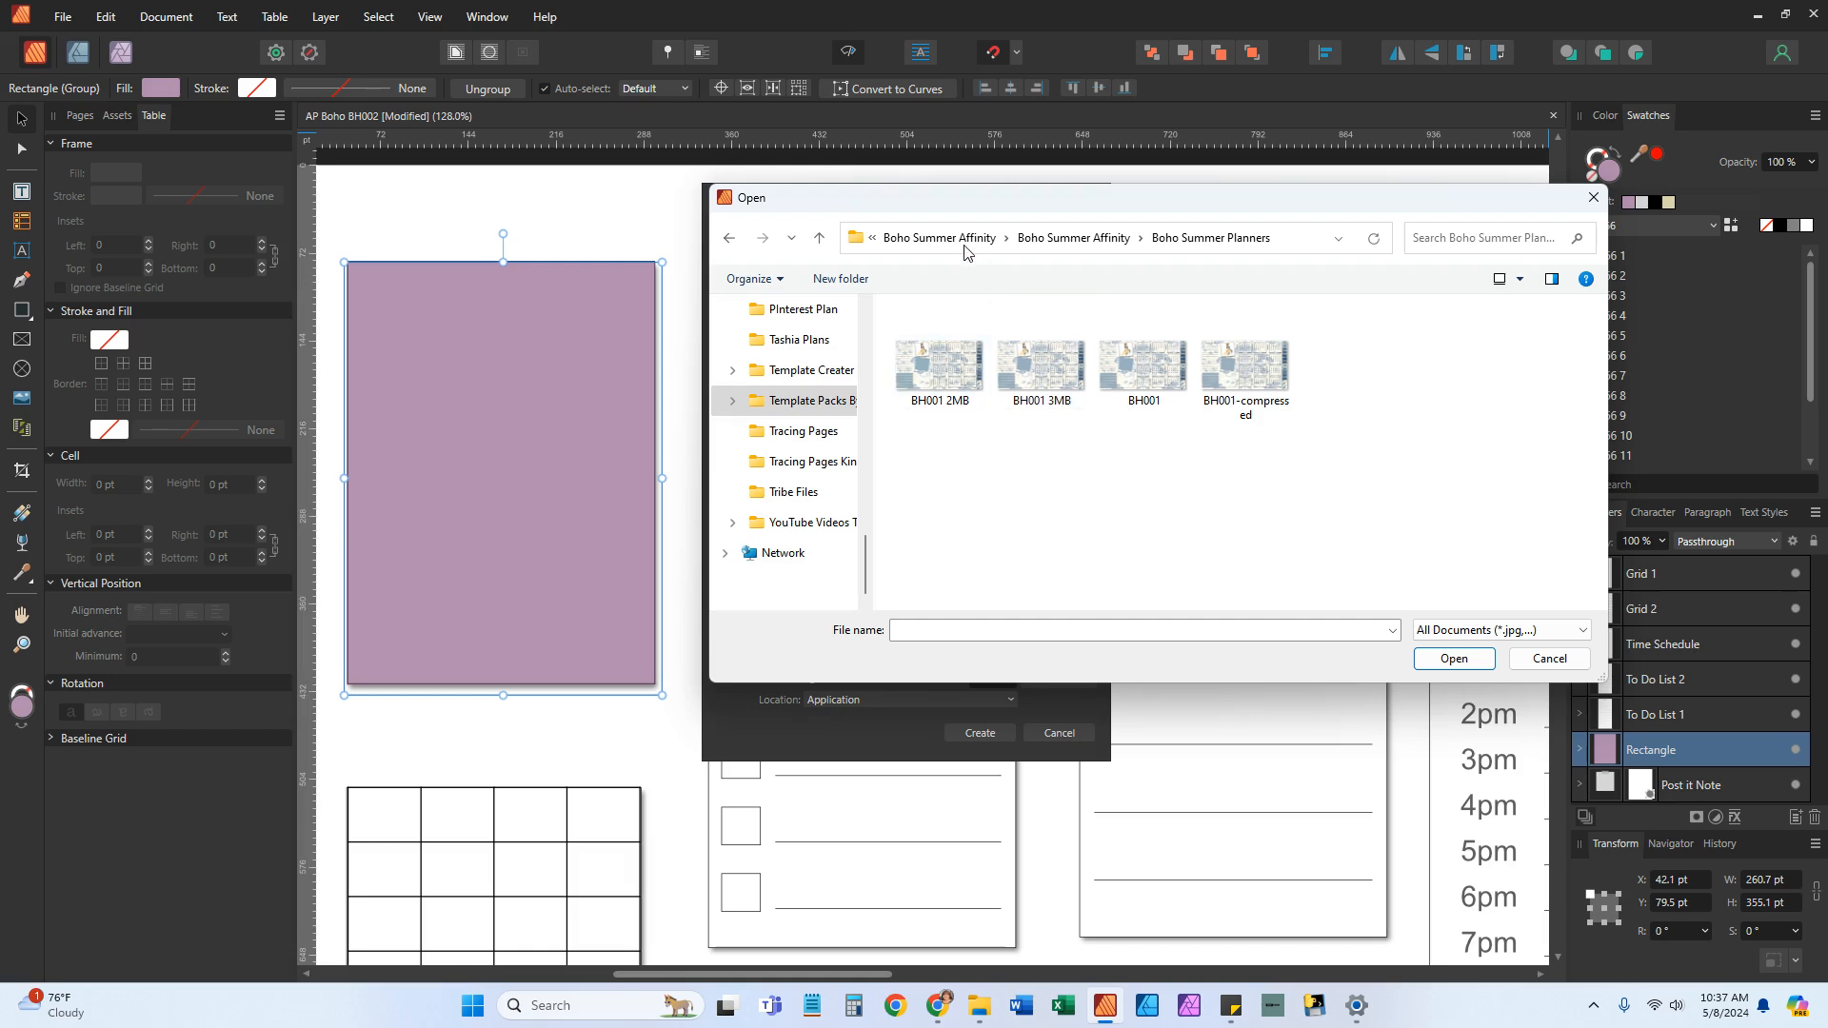
{"action": "left_click", "coordinate": [815, 404]}
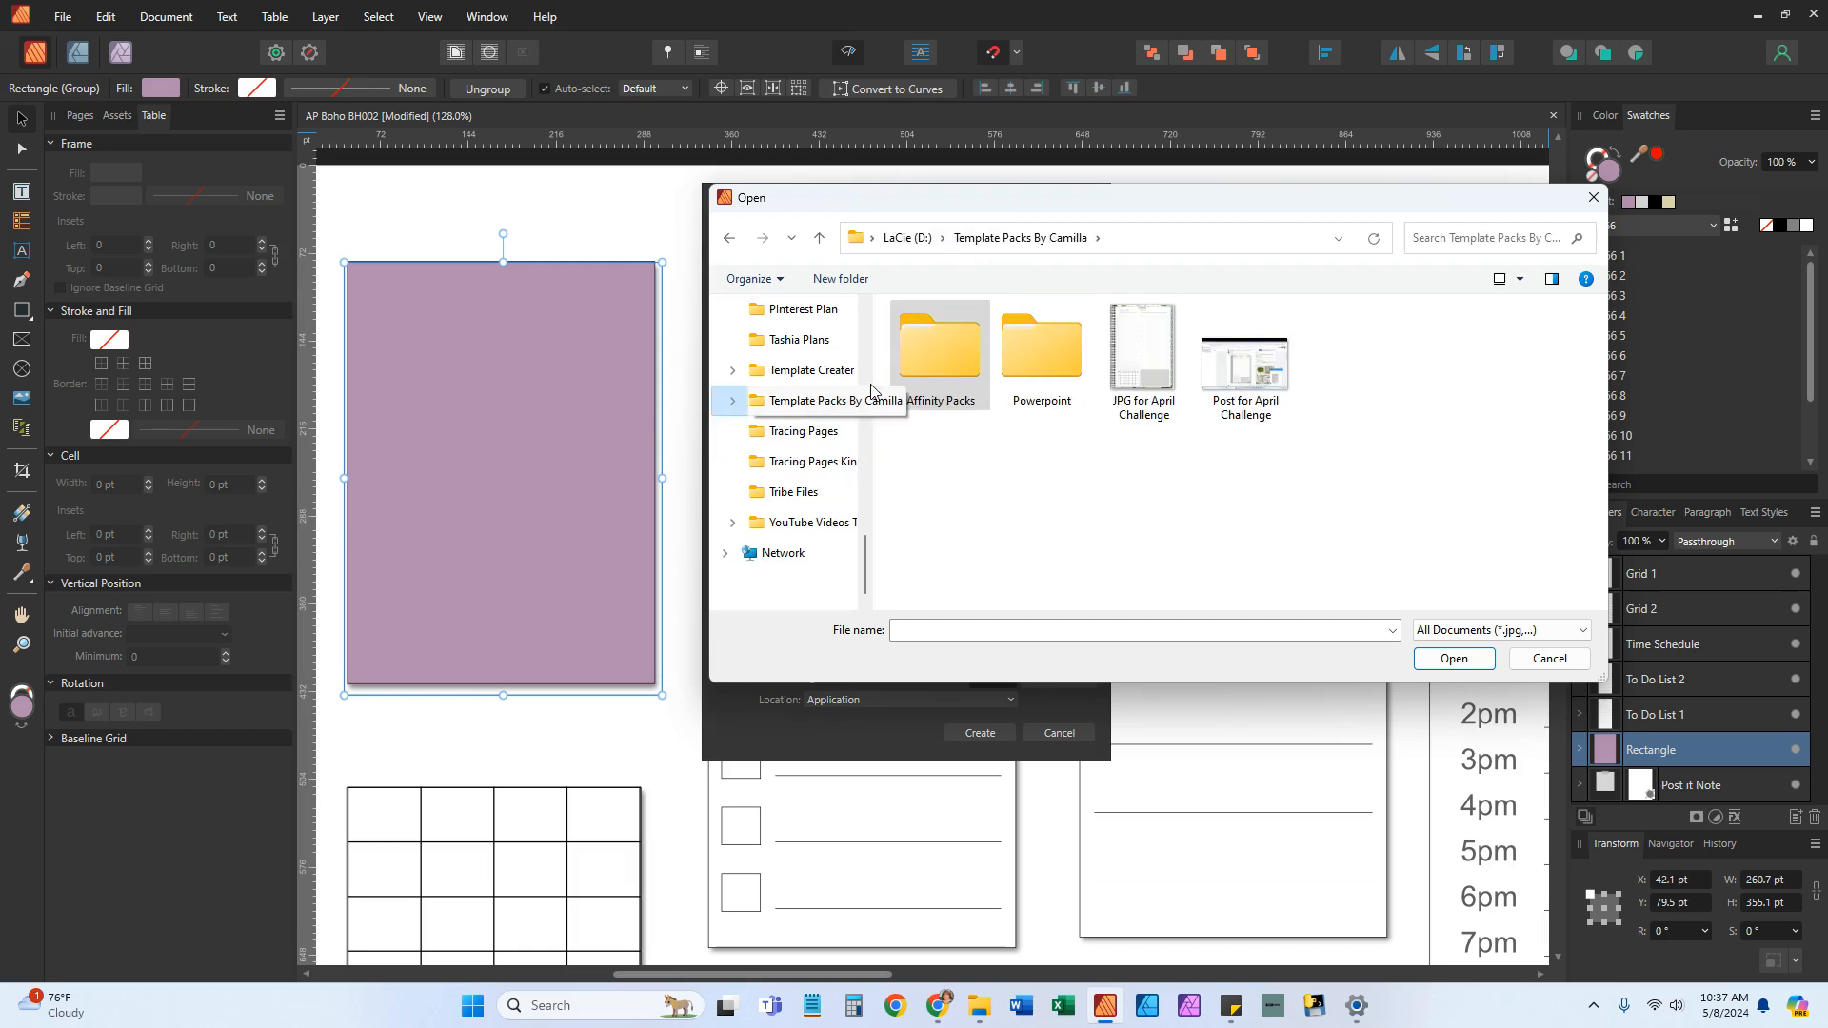
{"action": "double_click", "coordinate": [933, 339]}
{"action": "double_click", "coordinate": [943, 339]}
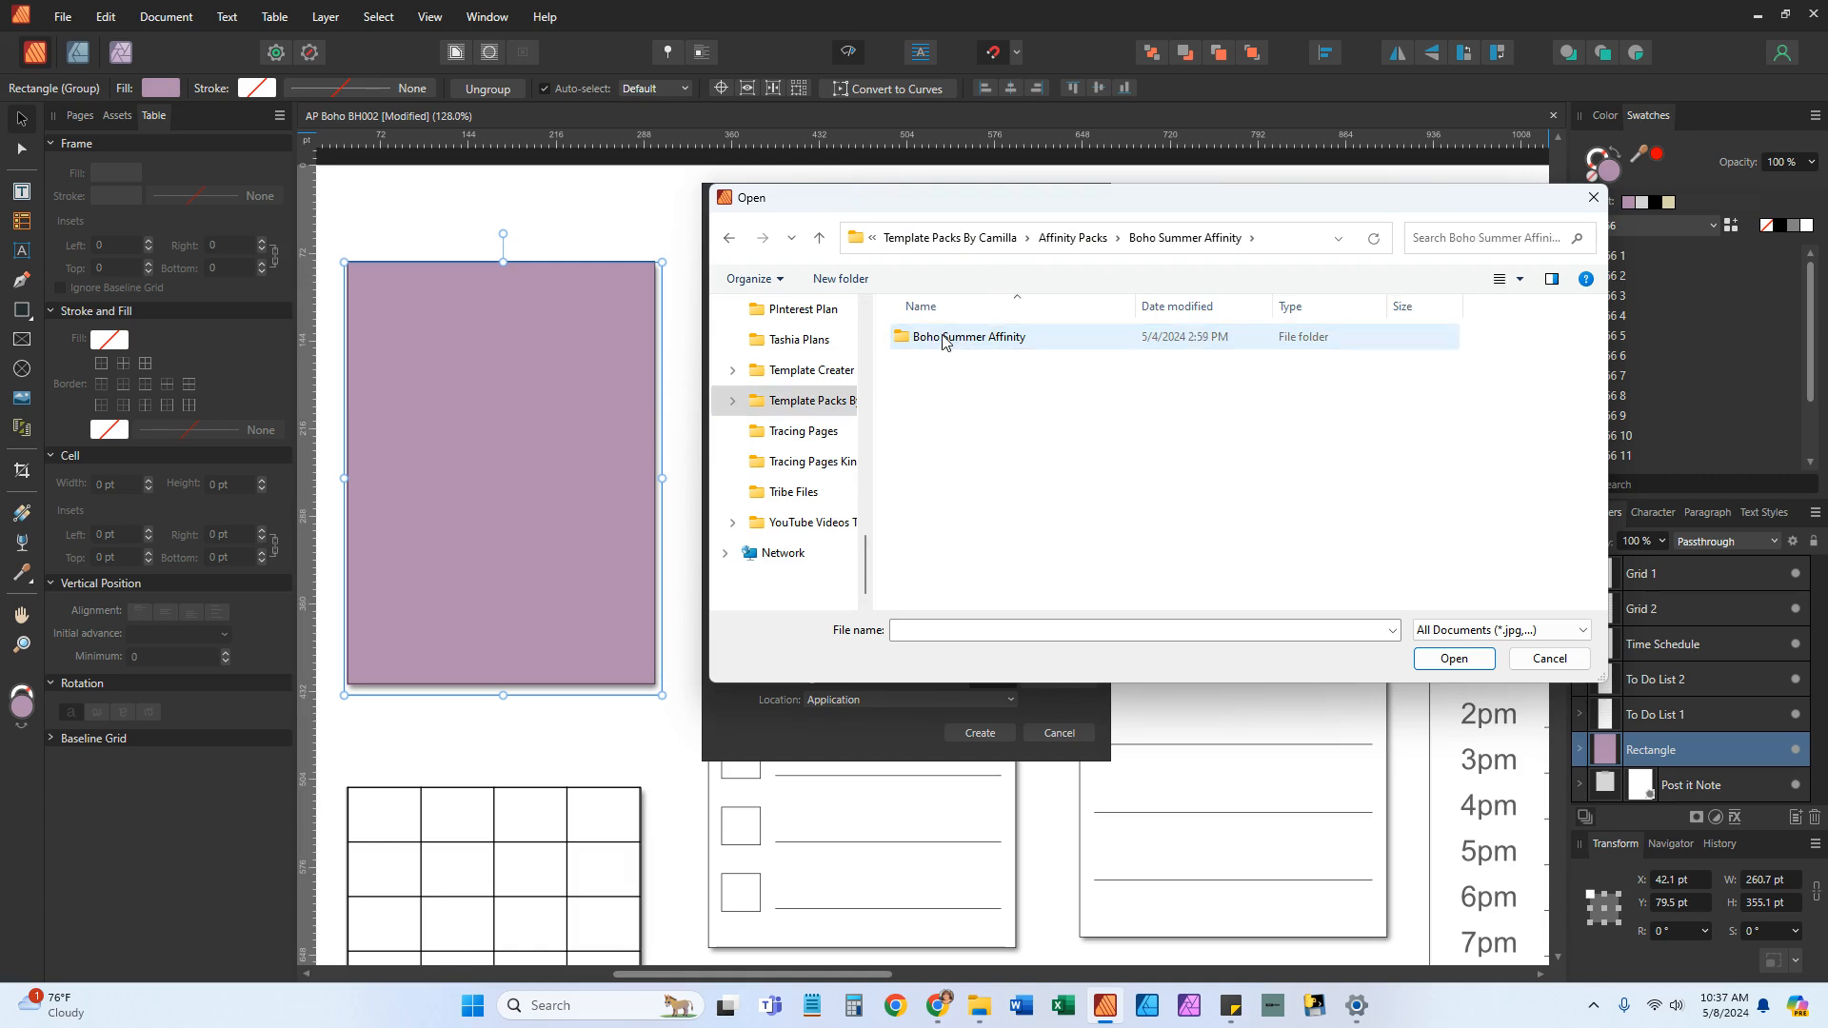
{"action": "double_click", "coordinate": [943, 339]}
{"action": "double_click", "coordinate": [948, 372]}
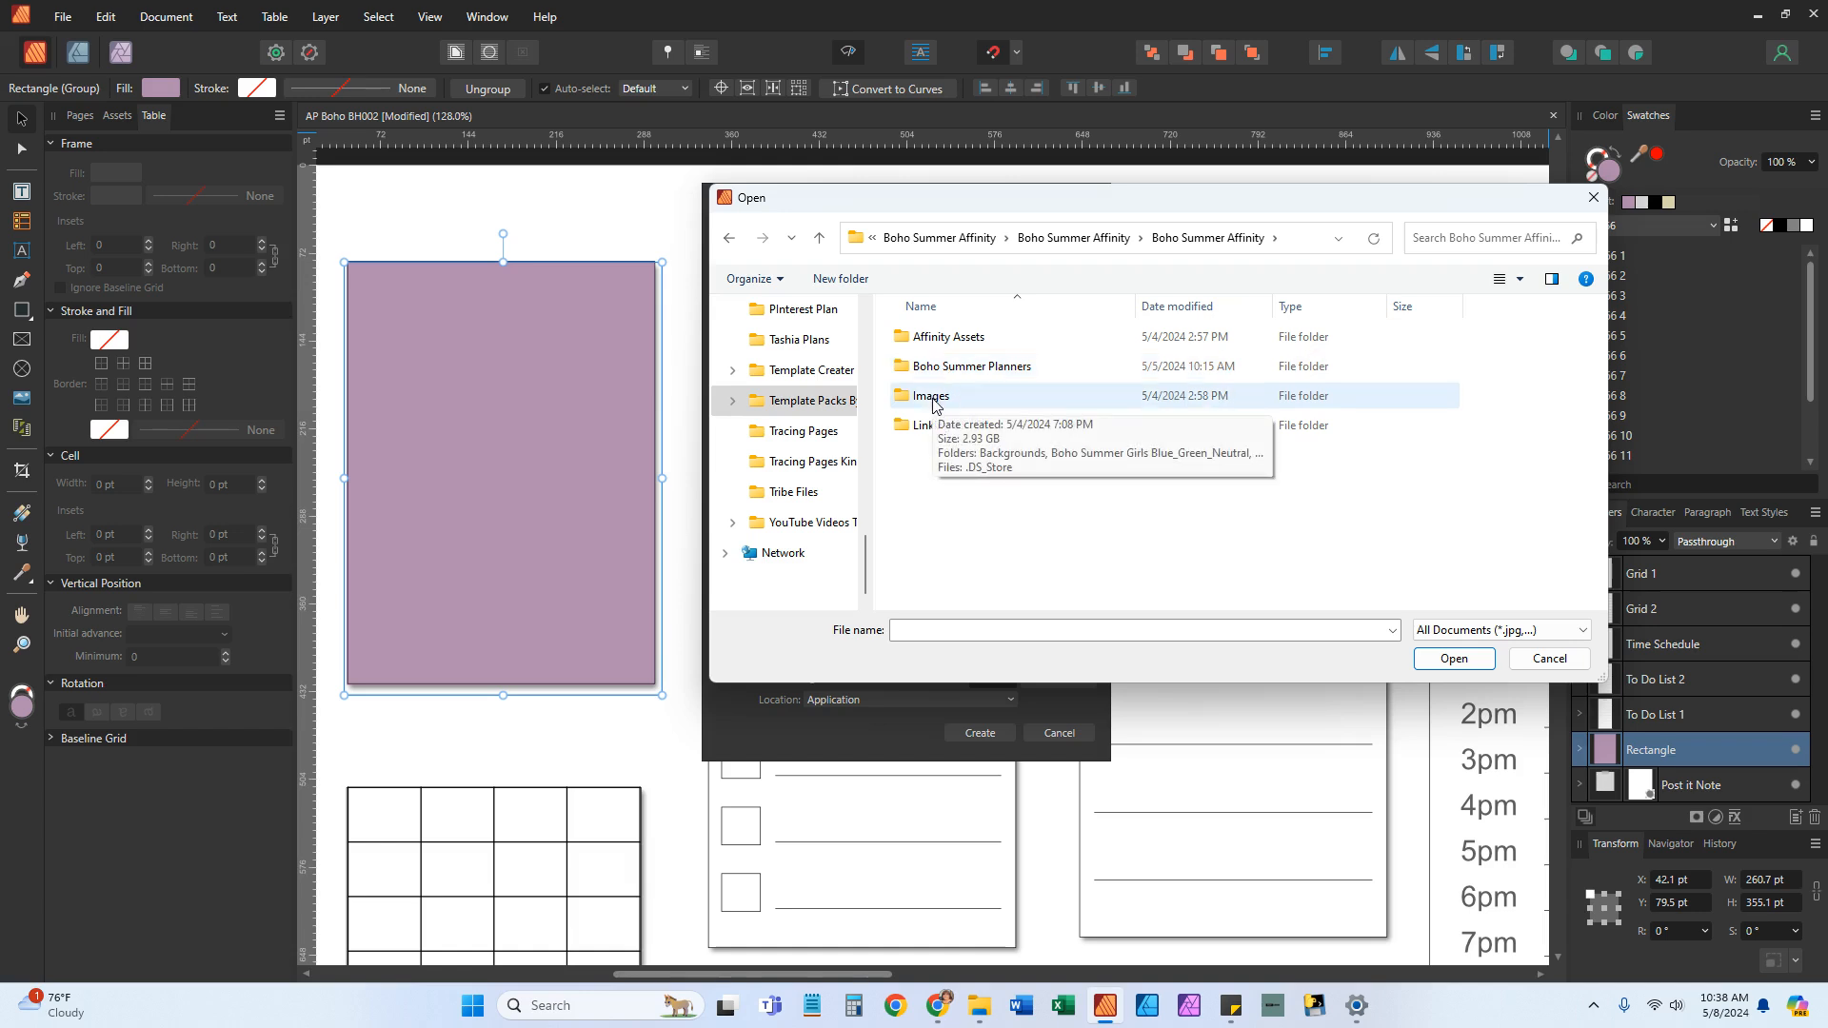
{"action": "double_click", "coordinate": [934, 398]}
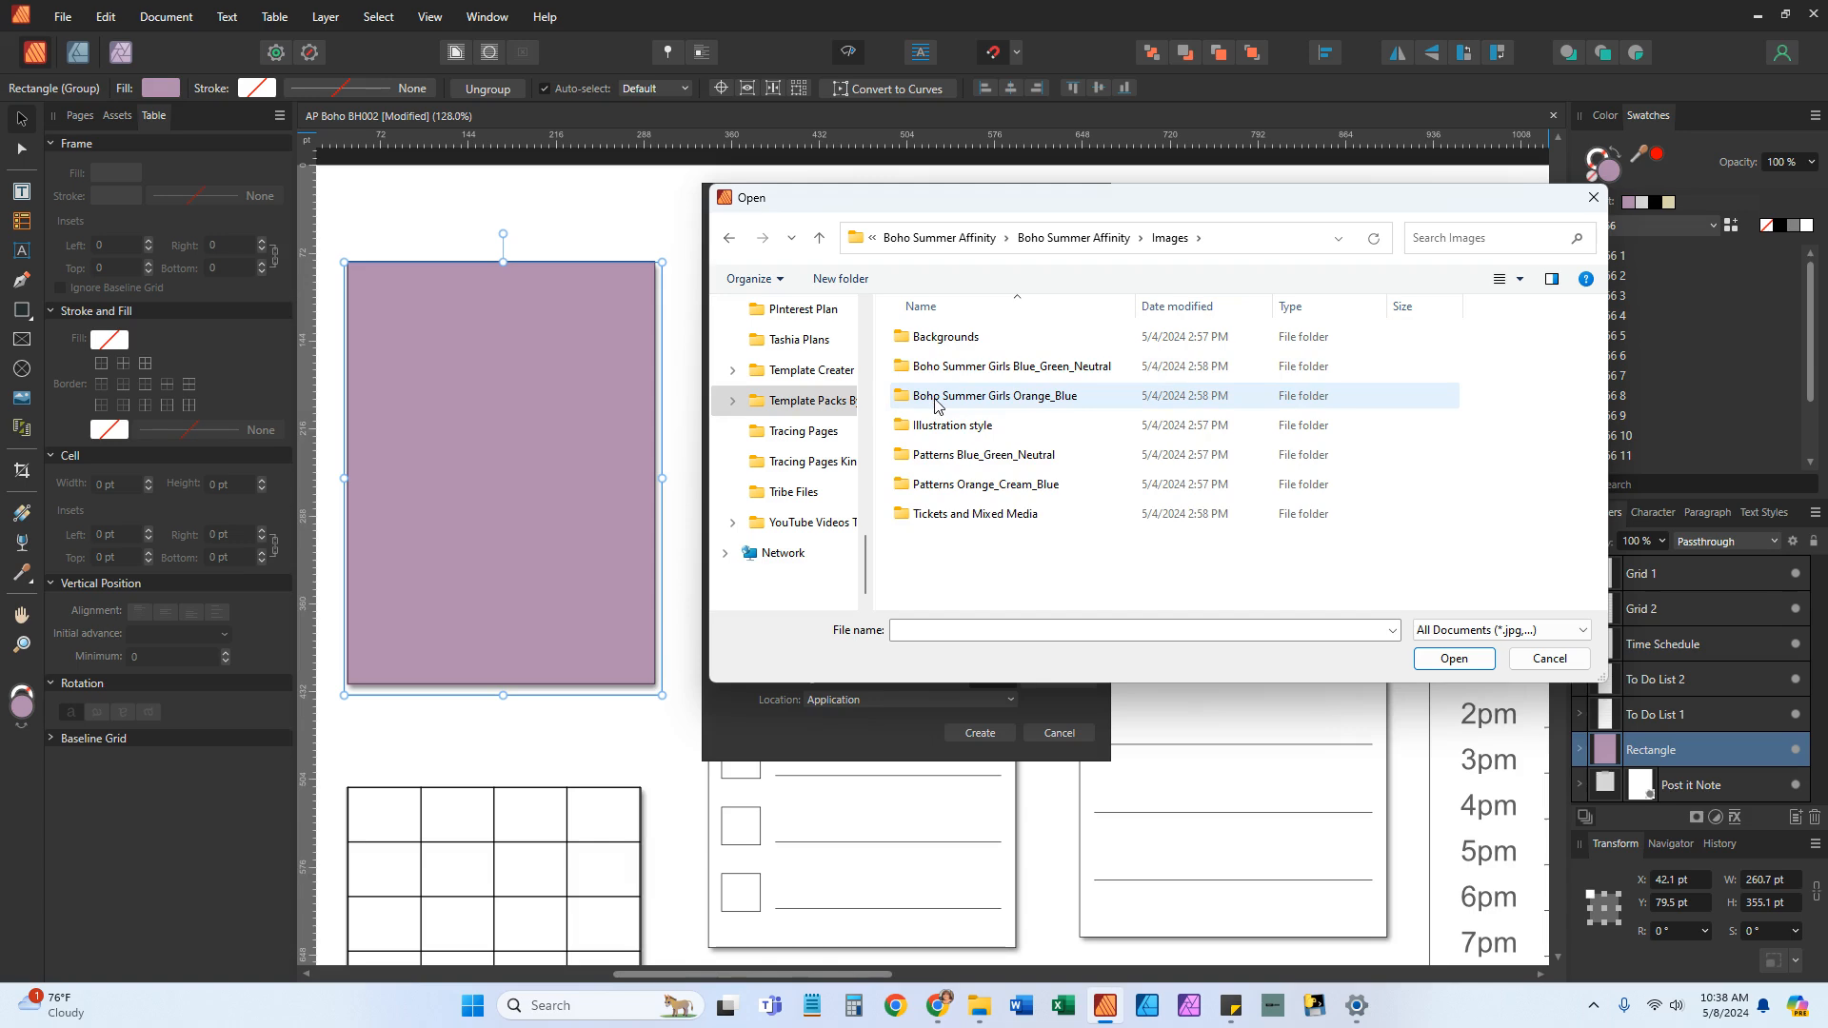
{"action": "double_click", "coordinate": [954, 427]}
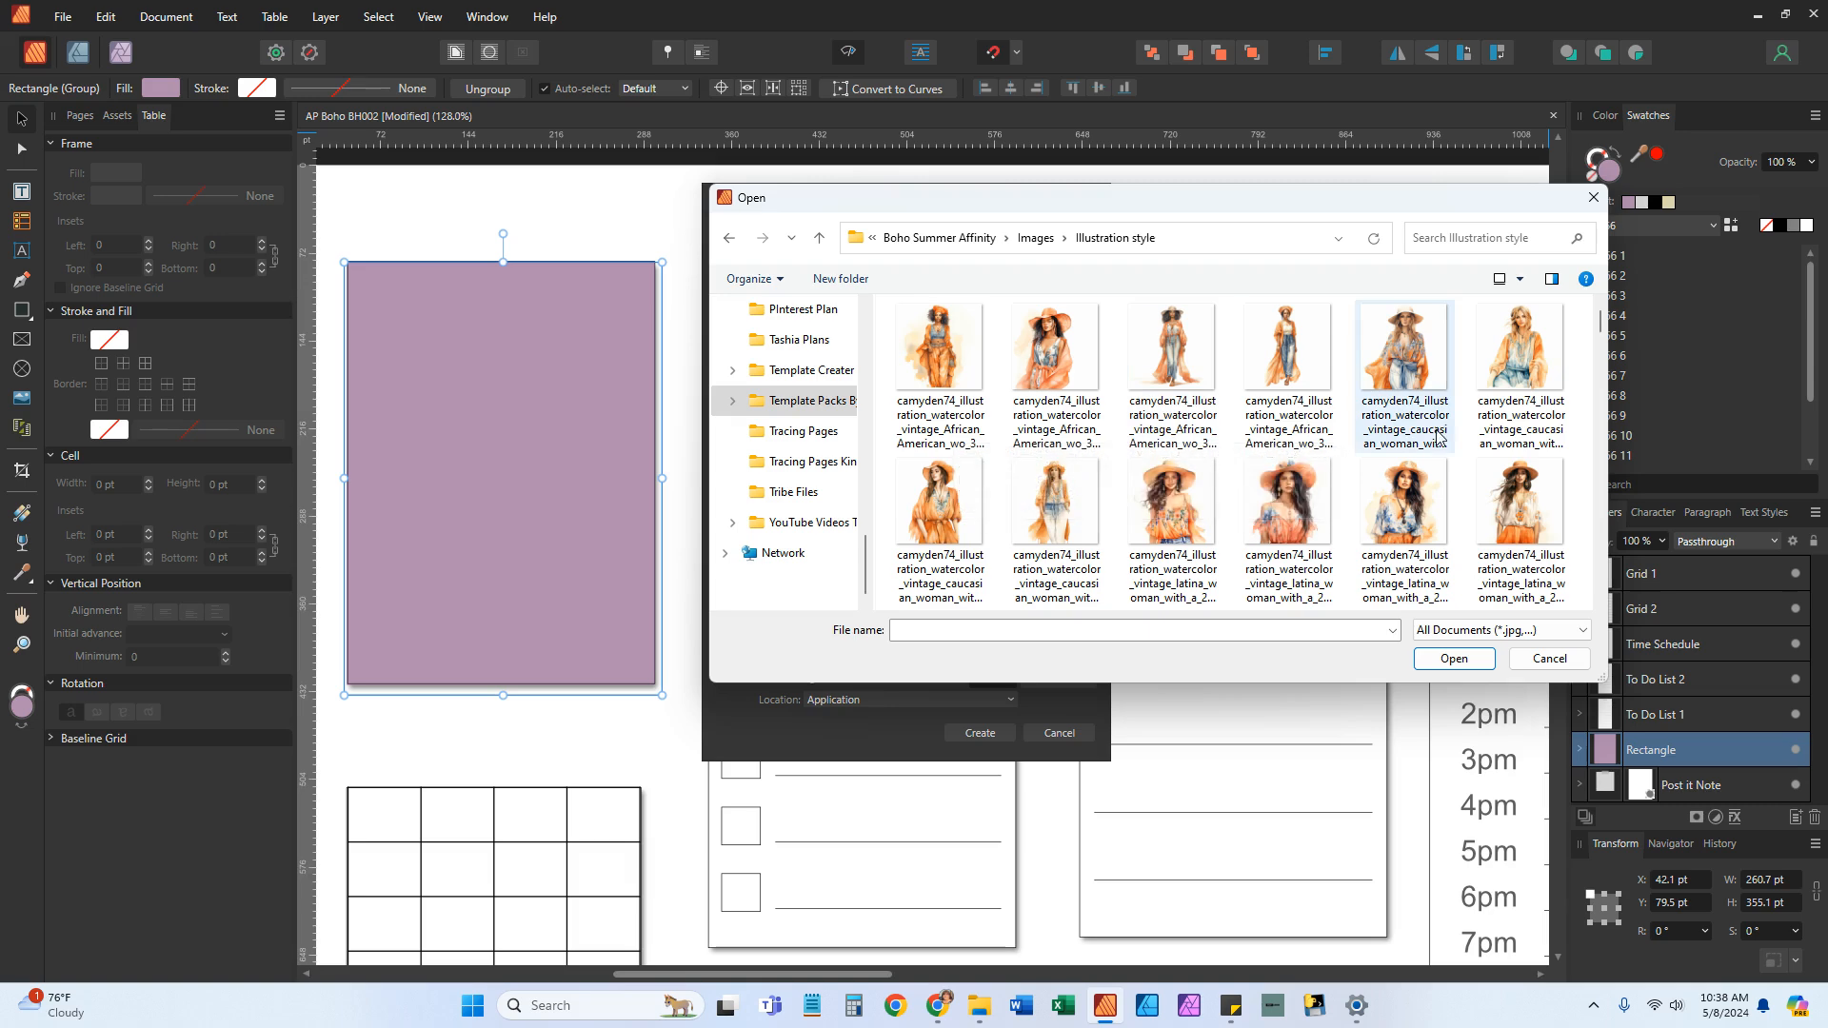
Choose the watercolor illustration of a woman in a sun hat and orange floral blouse as the palette's source image
{"action": "scroll", "coordinate": [1464, 442], "scroll_direction": "down", "scroll_amount": 2}
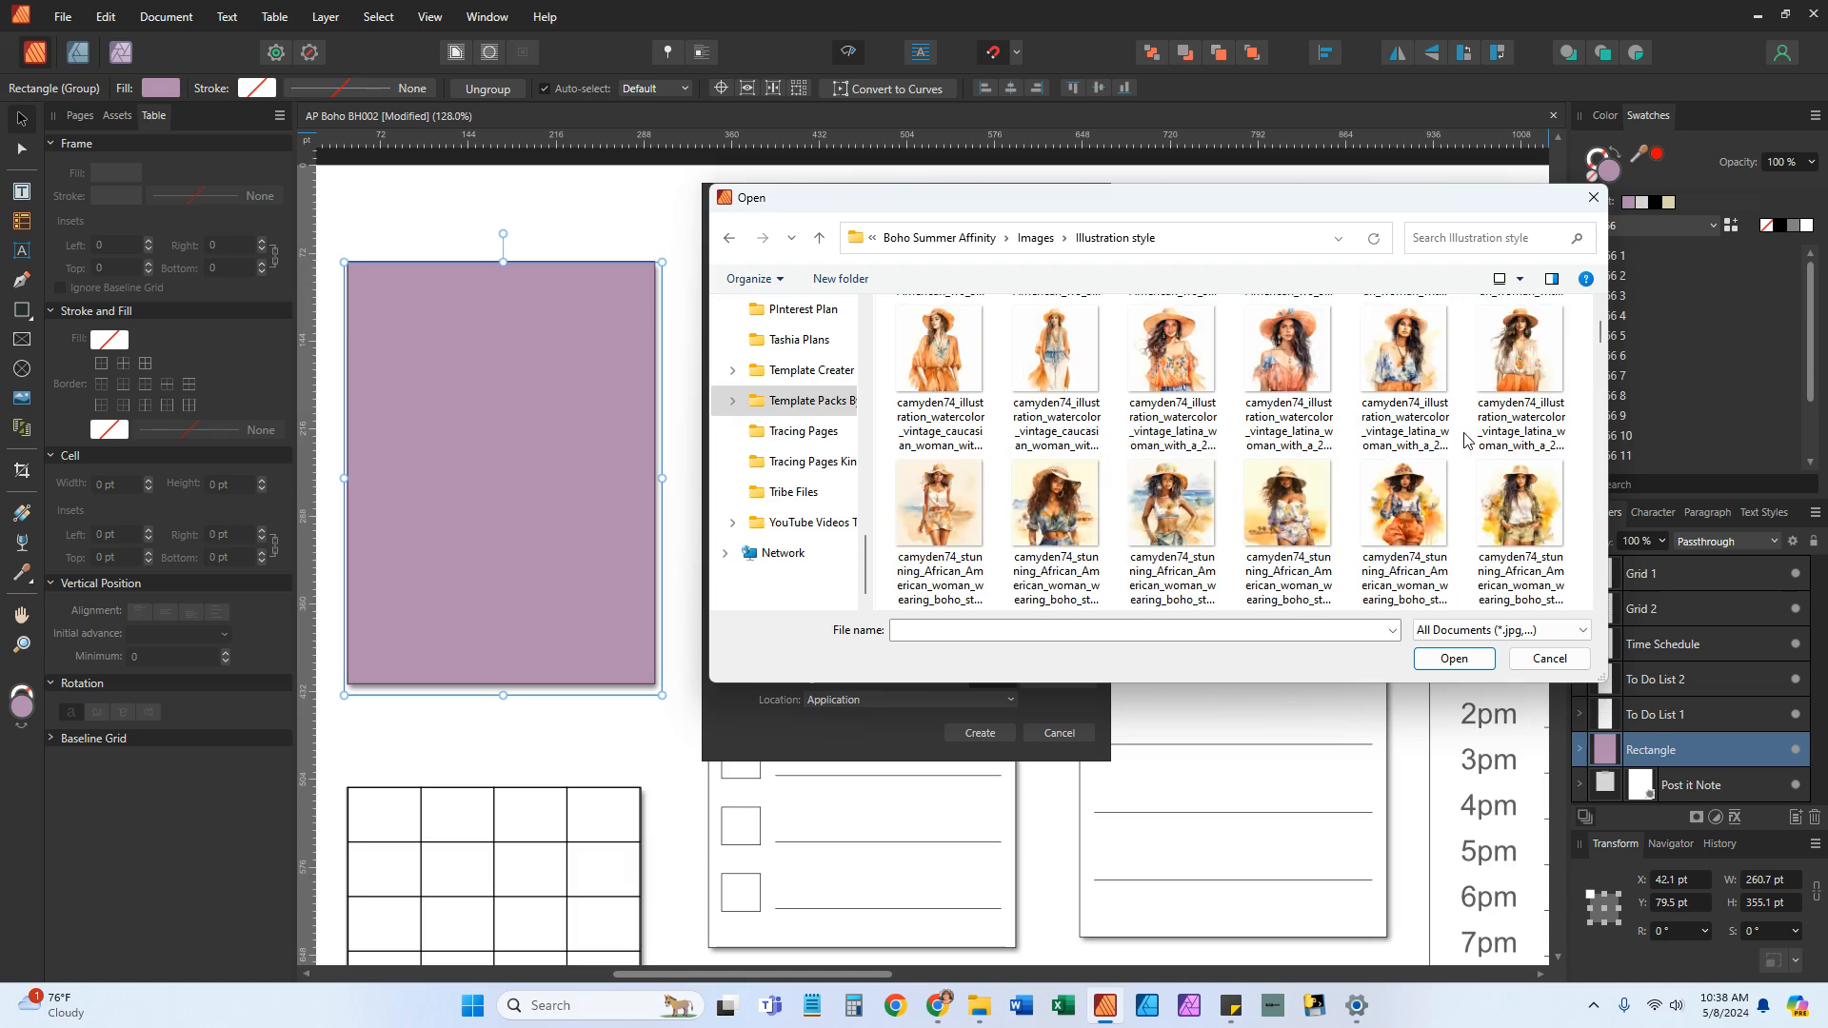
{"action": "scroll", "coordinate": [1464, 440], "scroll_direction": "down", "scroll_amount": 3}
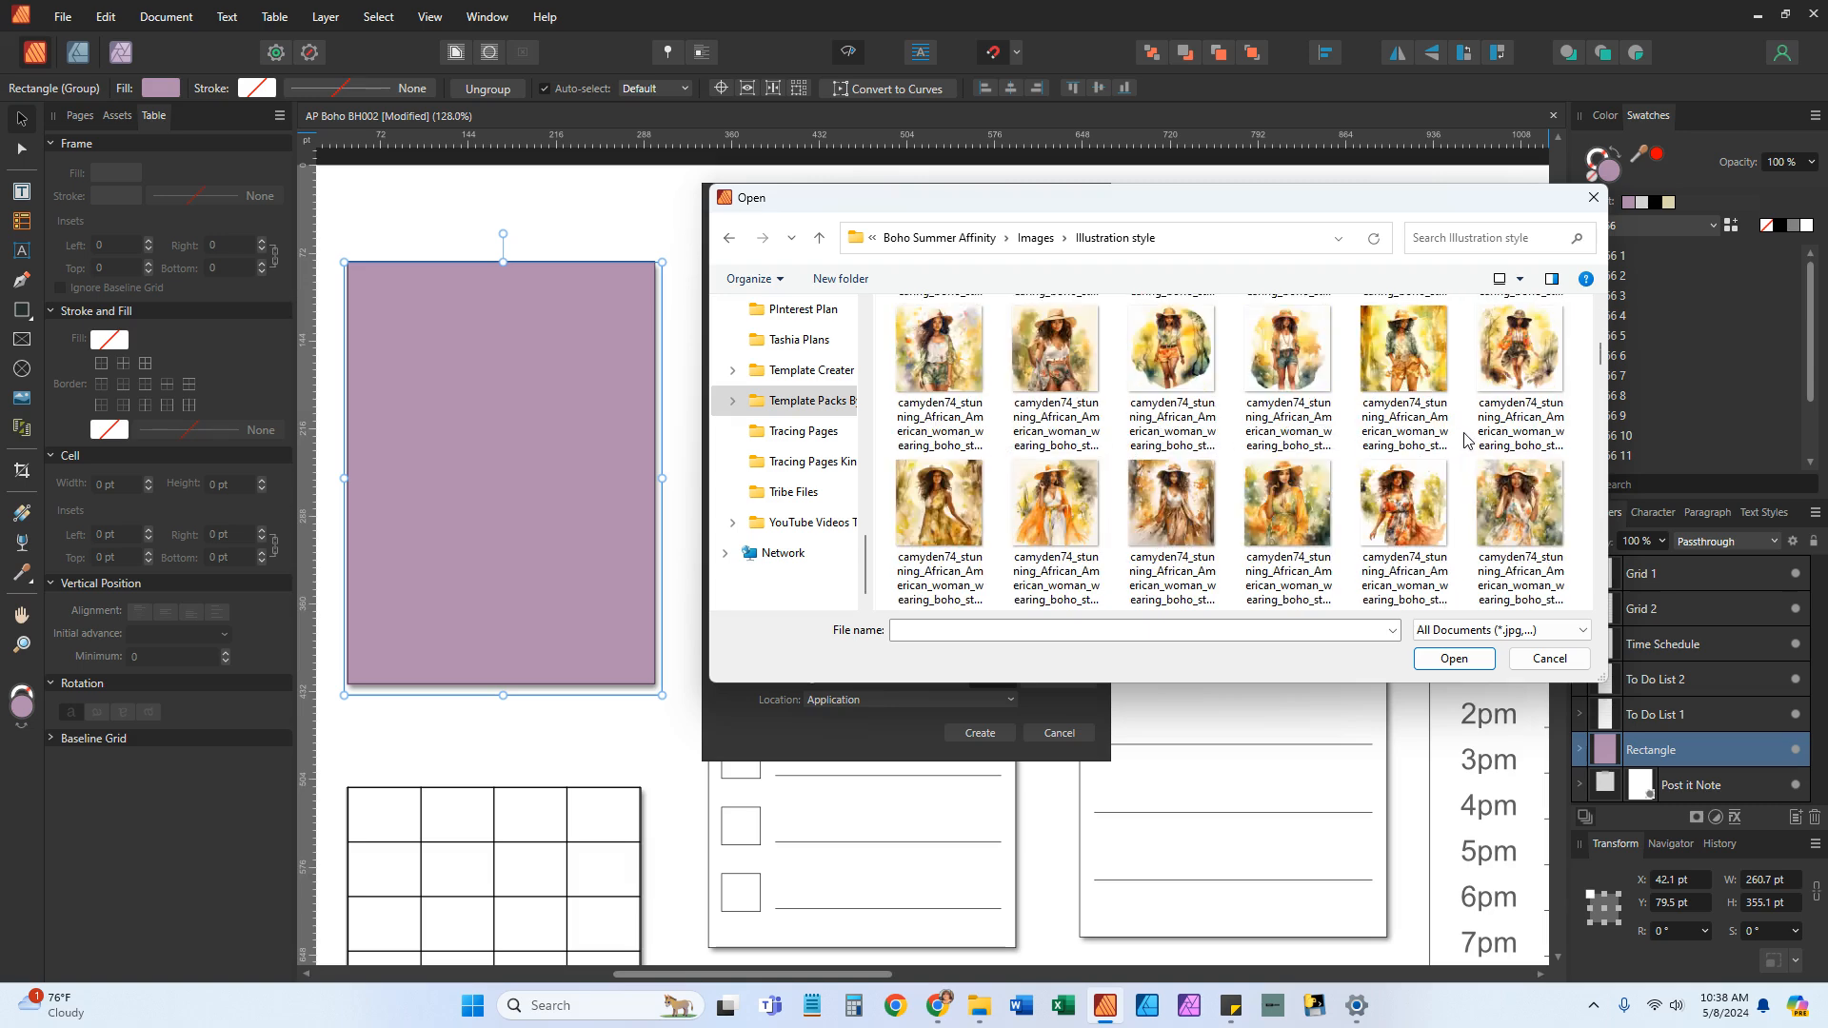
{"action": "scroll", "coordinate": [1464, 441], "scroll_direction": "down", "scroll_amount": 2}
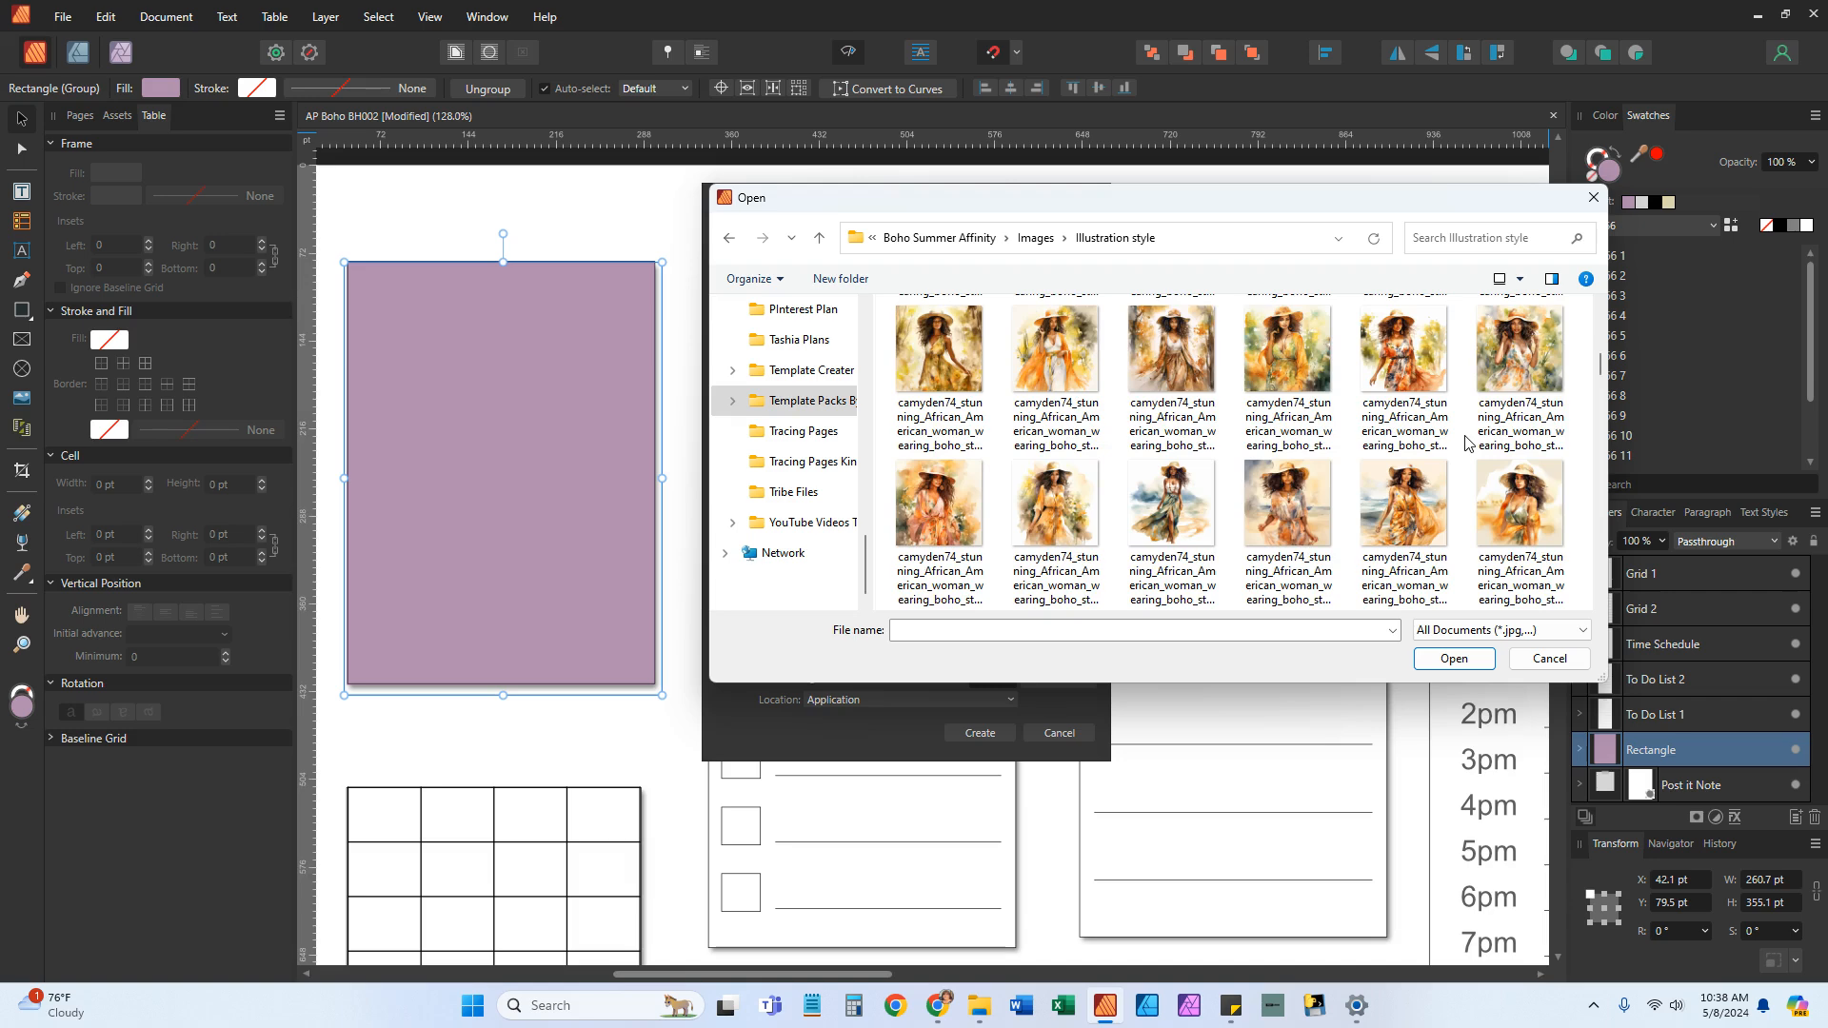
{"action": "scroll", "coordinate": [1463, 441], "scroll_direction": "up", "scroll_amount": 3}
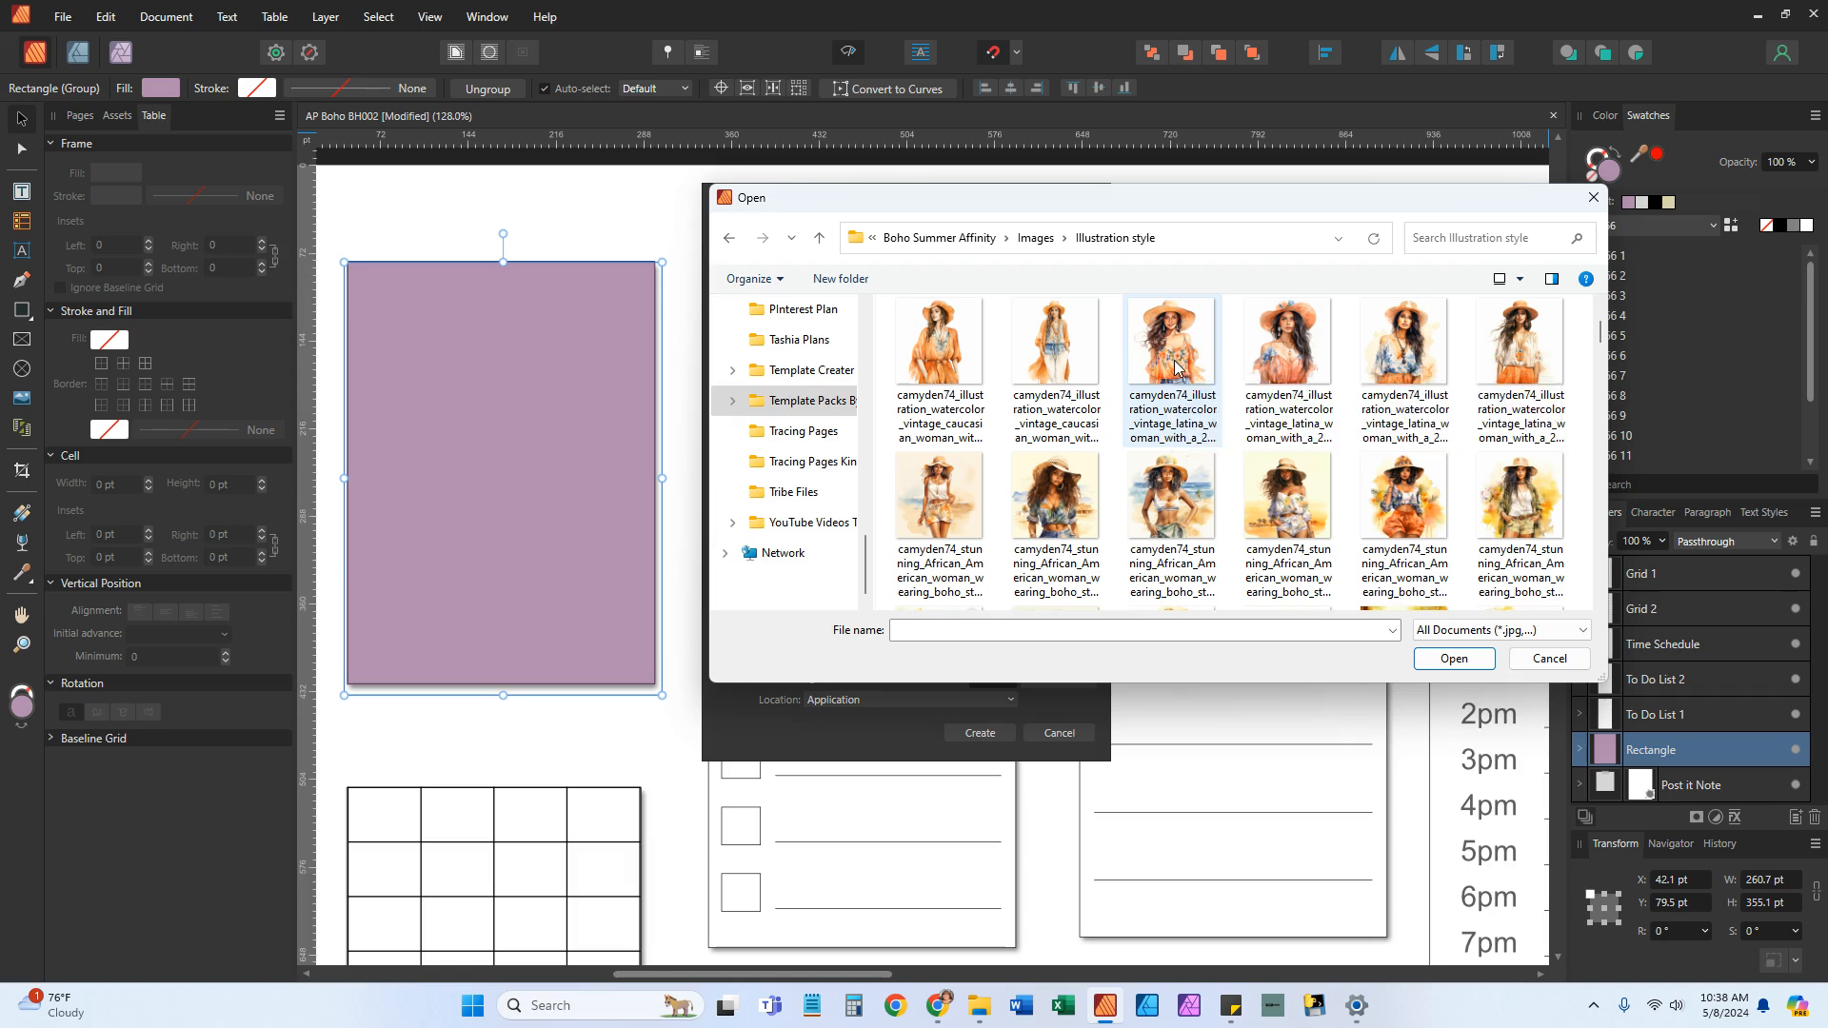
{"action": "double_click", "coordinate": [1176, 367]}
Set the number of colors to 15 and create the palette from the image in the Application location
{"action": "left_click", "coordinate": [995, 678]}
{"action": "type", "text": "15"}
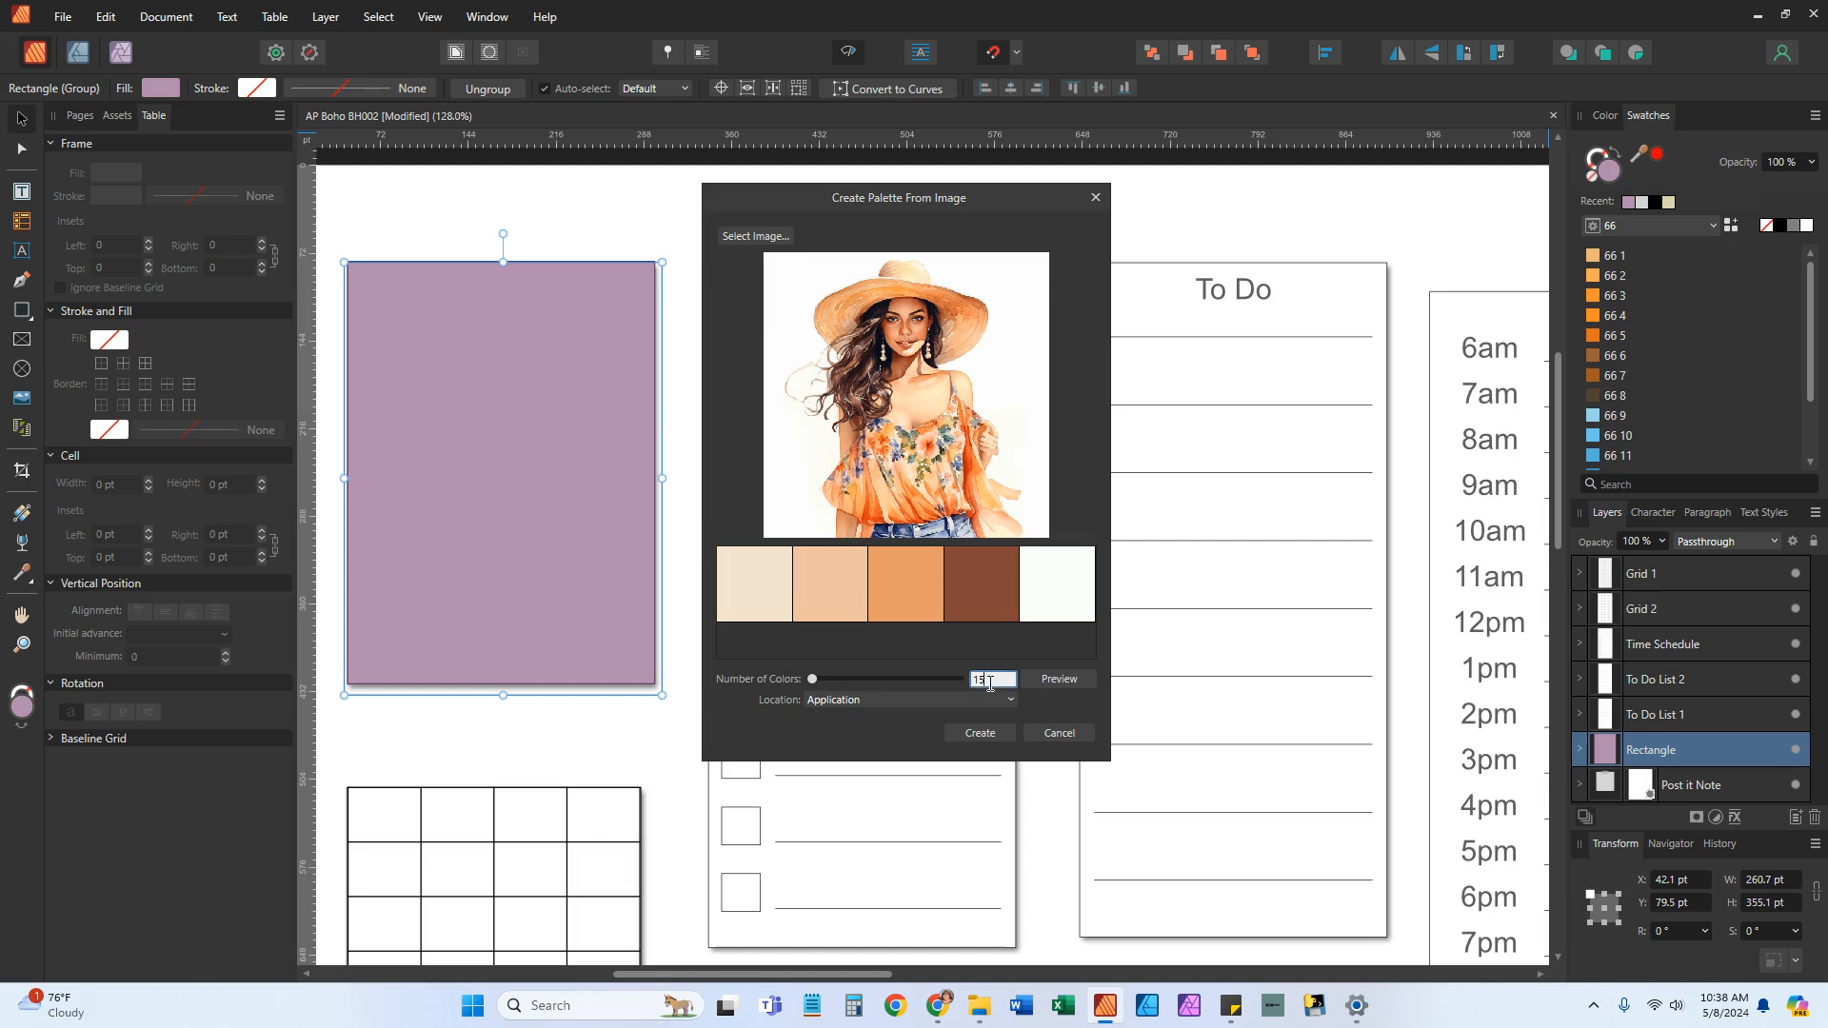
{"action": "left_click", "coordinate": [987, 735]}
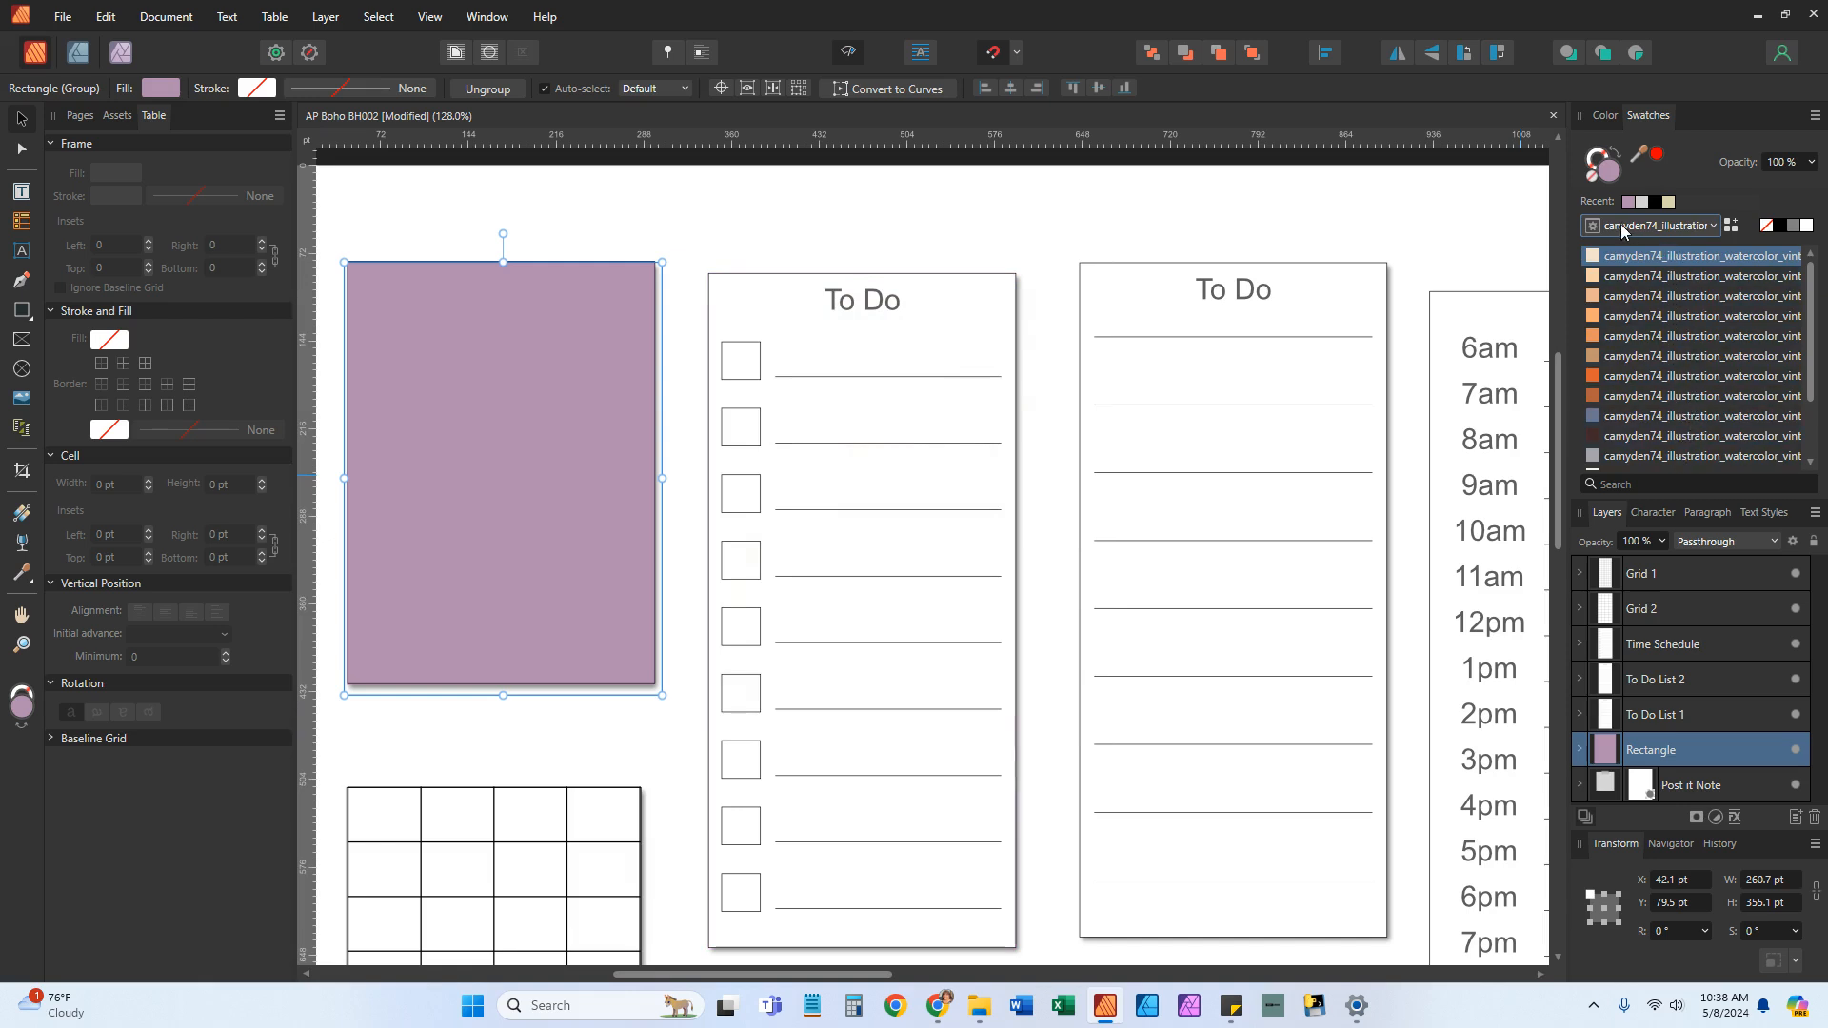
Fill the mauve rectangle beside the first To Do list with the slate blue swatch from the new palette
{"action": "scroll", "coordinate": [1655, 365], "scroll_direction": "down", "scroll_amount": 2}
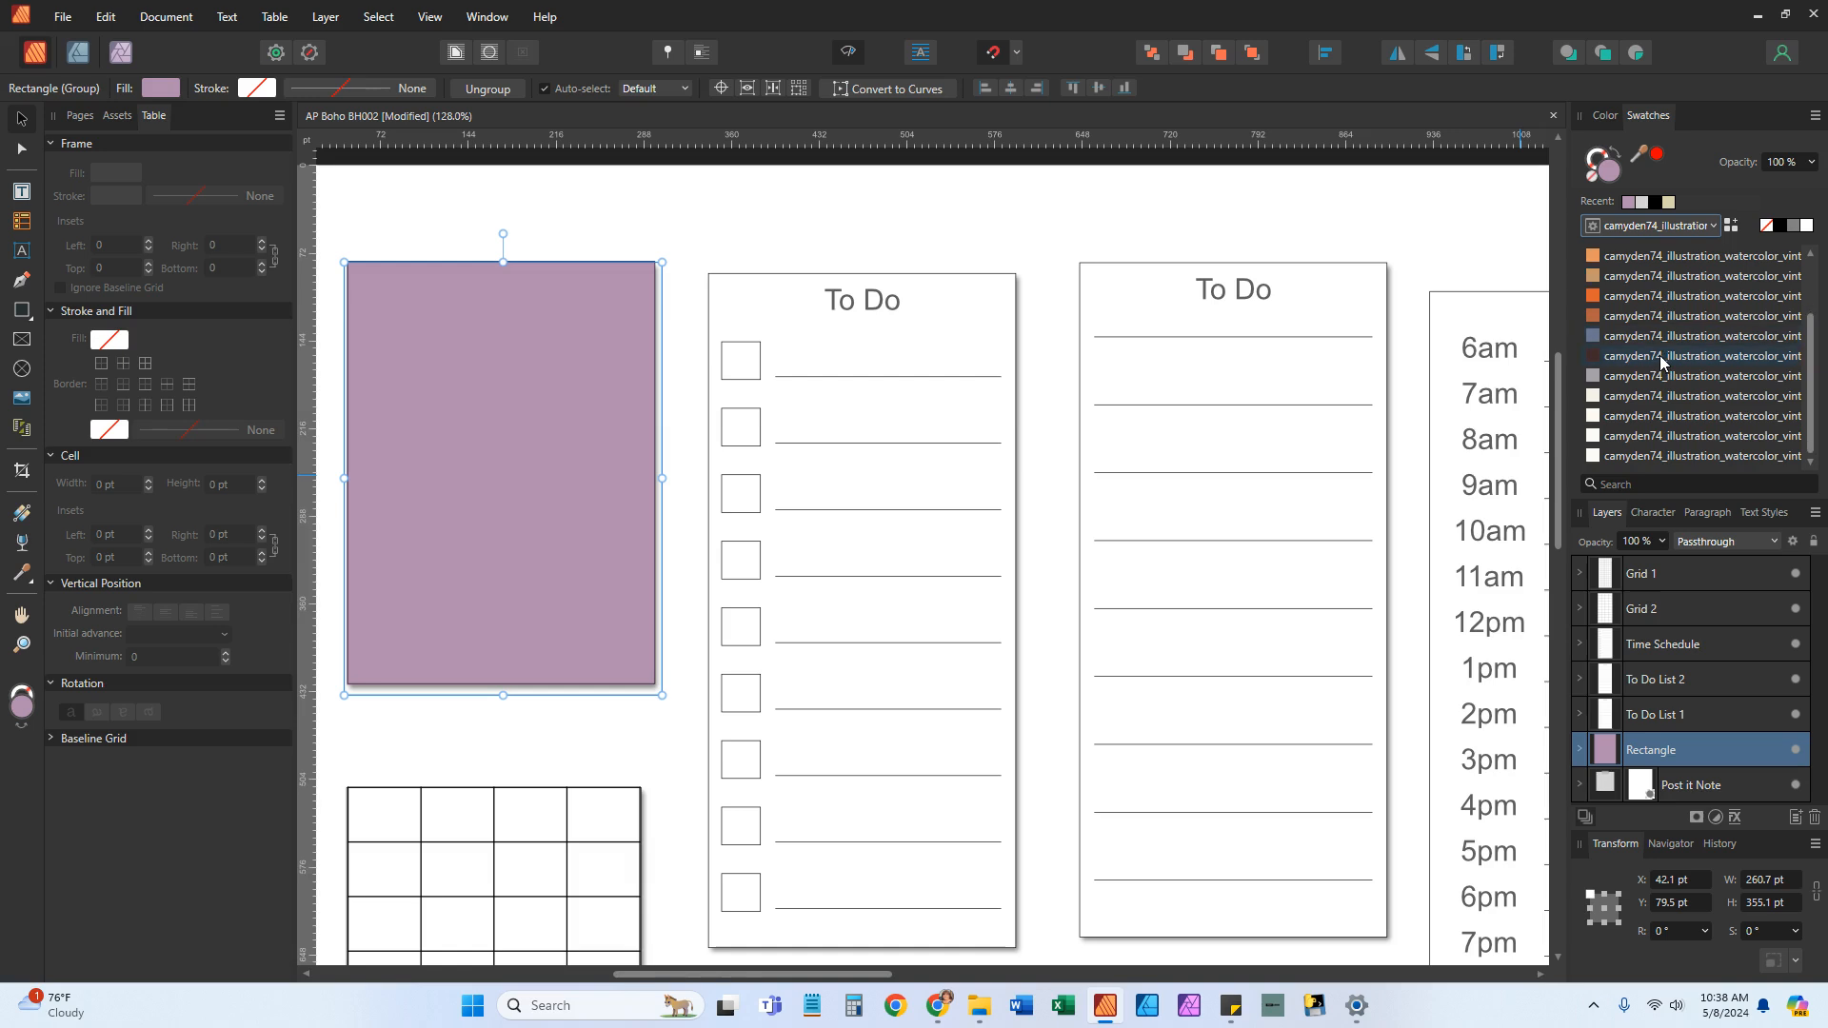
{"action": "scroll", "coordinate": [1662, 363], "scroll_direction": "up", "scroll_amount": 2}
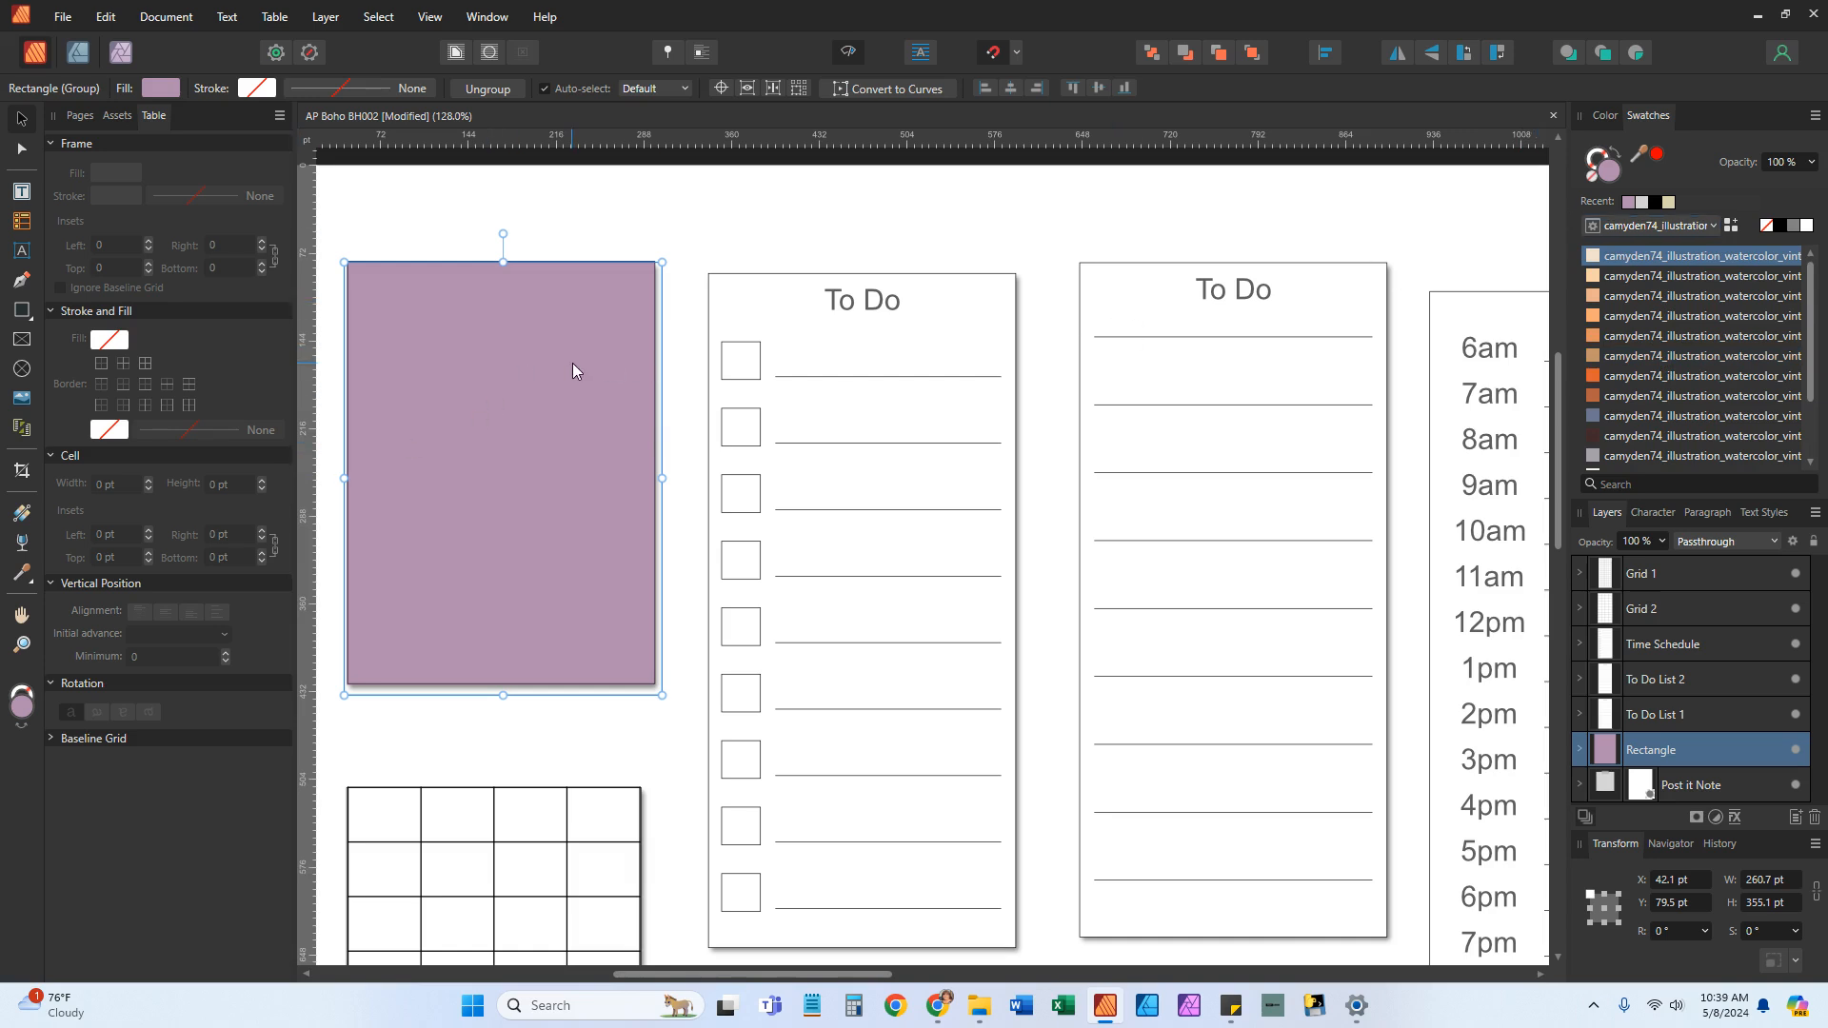
{"action": "left_click", "coordinate": [1629, 420]}
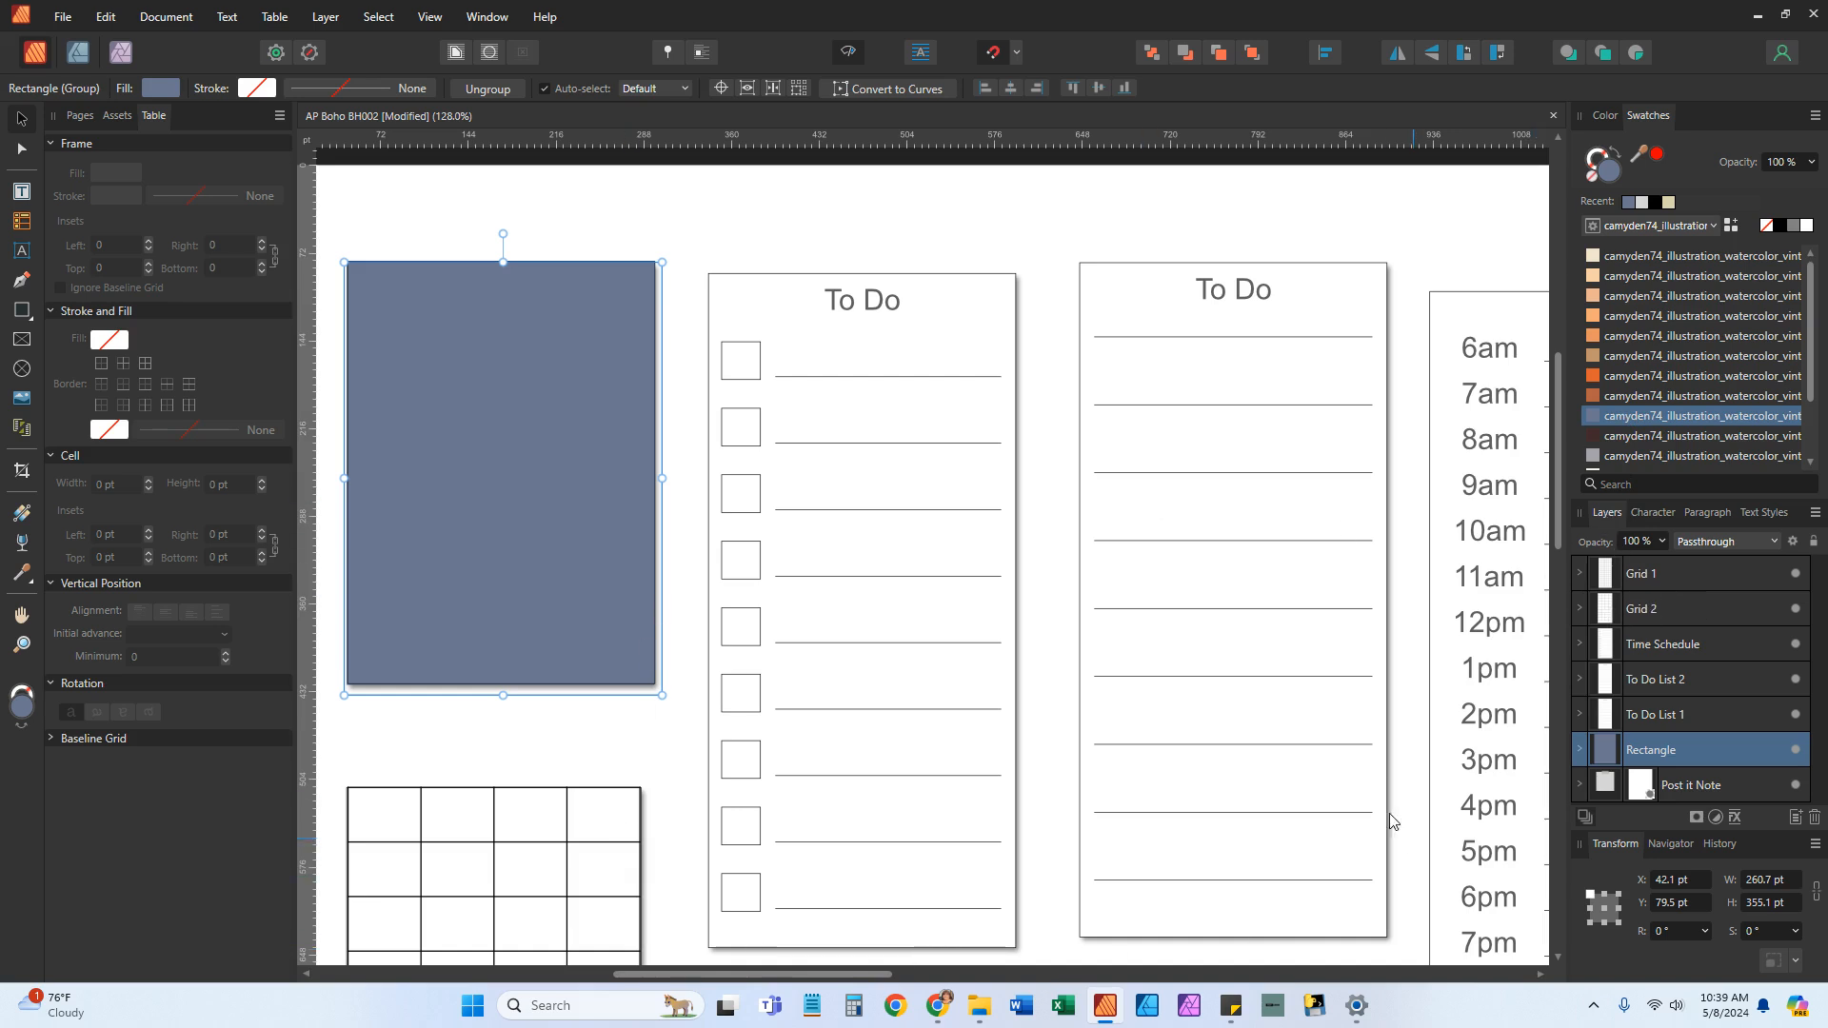
Examine which planner element each layer holds, from Grid 1 and Grid 2 through the schedule and lists to Post it Note
{"action": "scroll", "coordinate": [1343, 705], "scroll_direction": "down", "scroll_amount": 4}
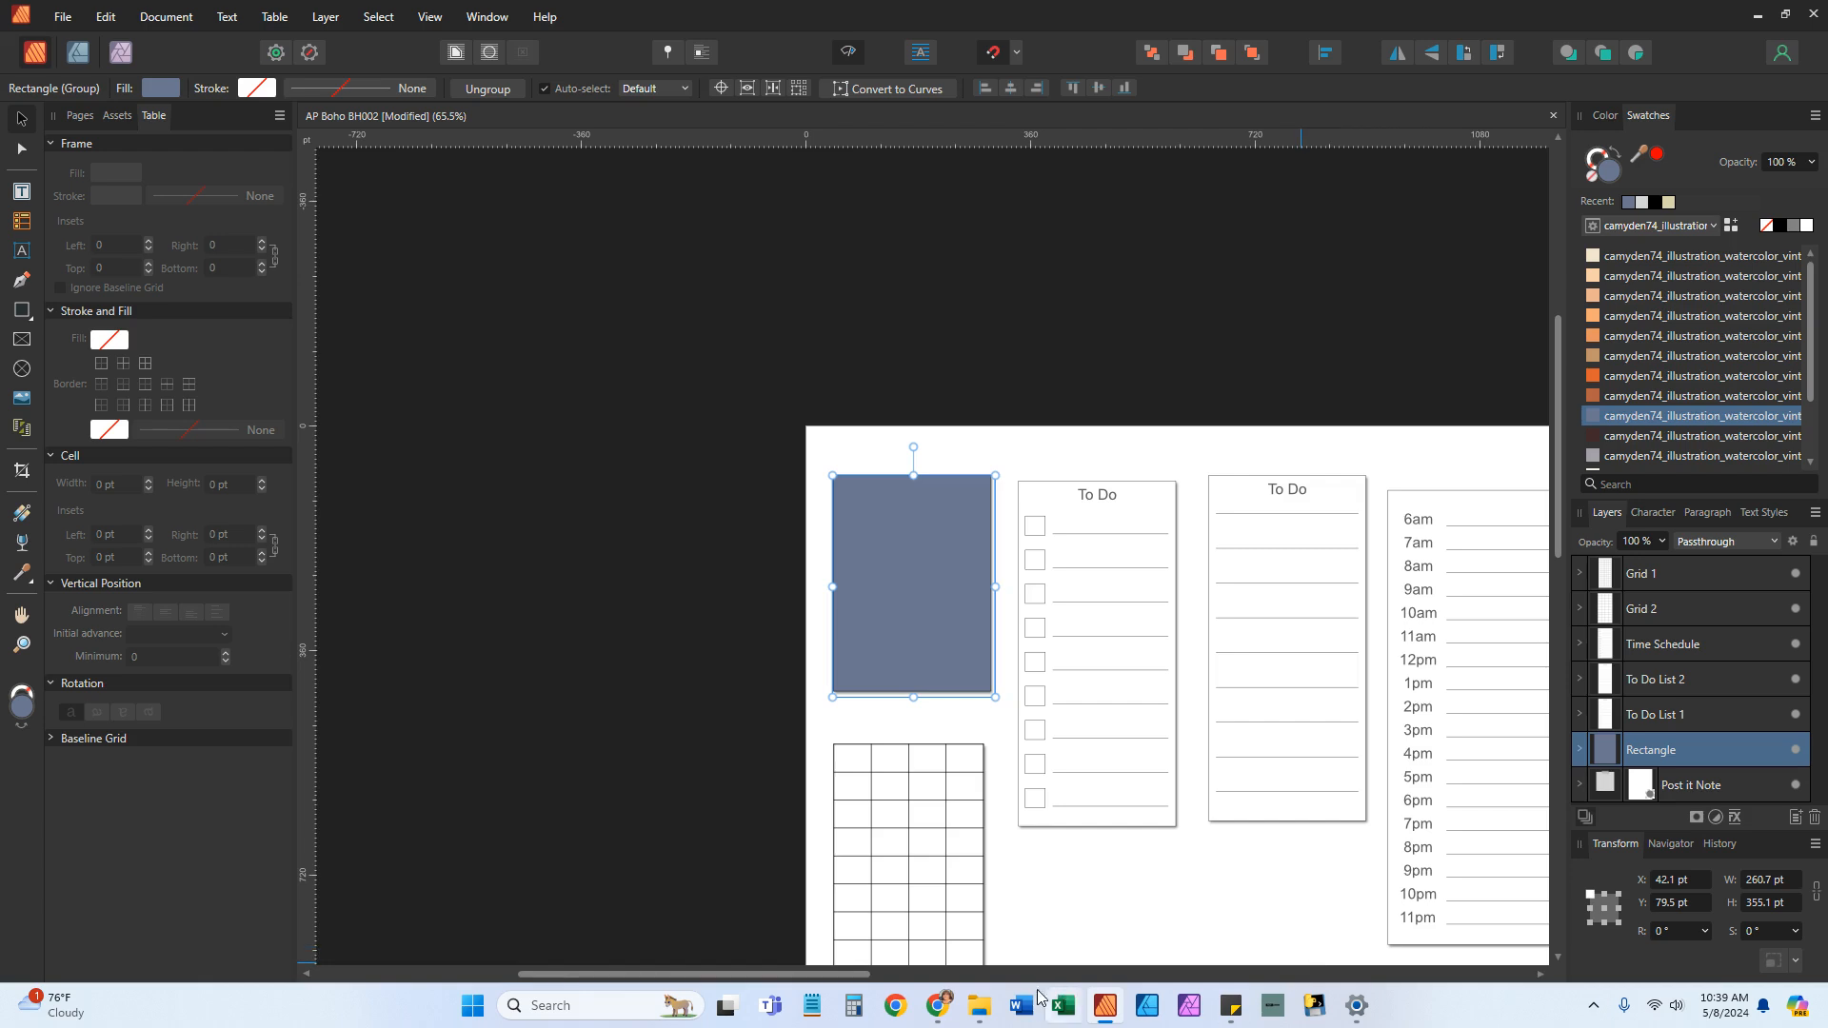
{"action": "left_click_drag", "start_coordinate": [808, 975], "coordinate": [1027, 971]}
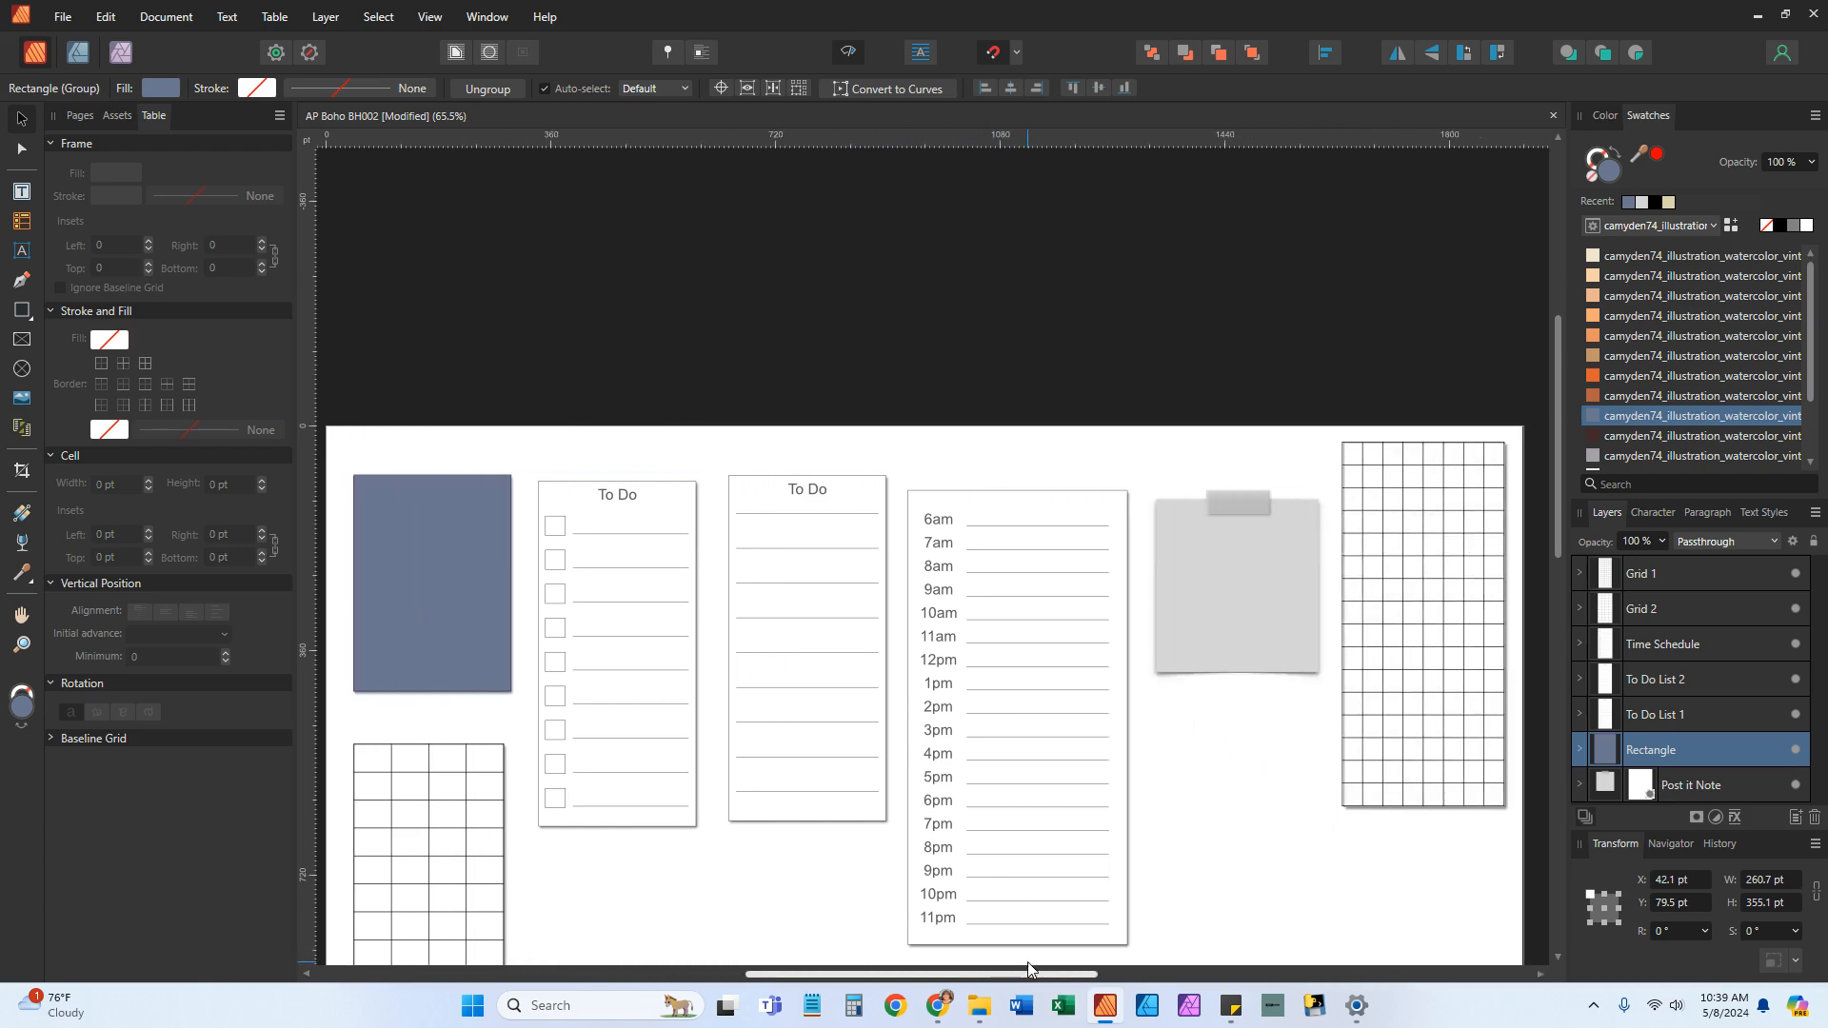
{"action": "scroll", "coordinate": [967, 728], "scroll_direction": "down", "scroll_amount": 3}
{"action": "scroll", "coordinate": [966, 727], "scroll_direction": "down", "scroll_amount": 1}
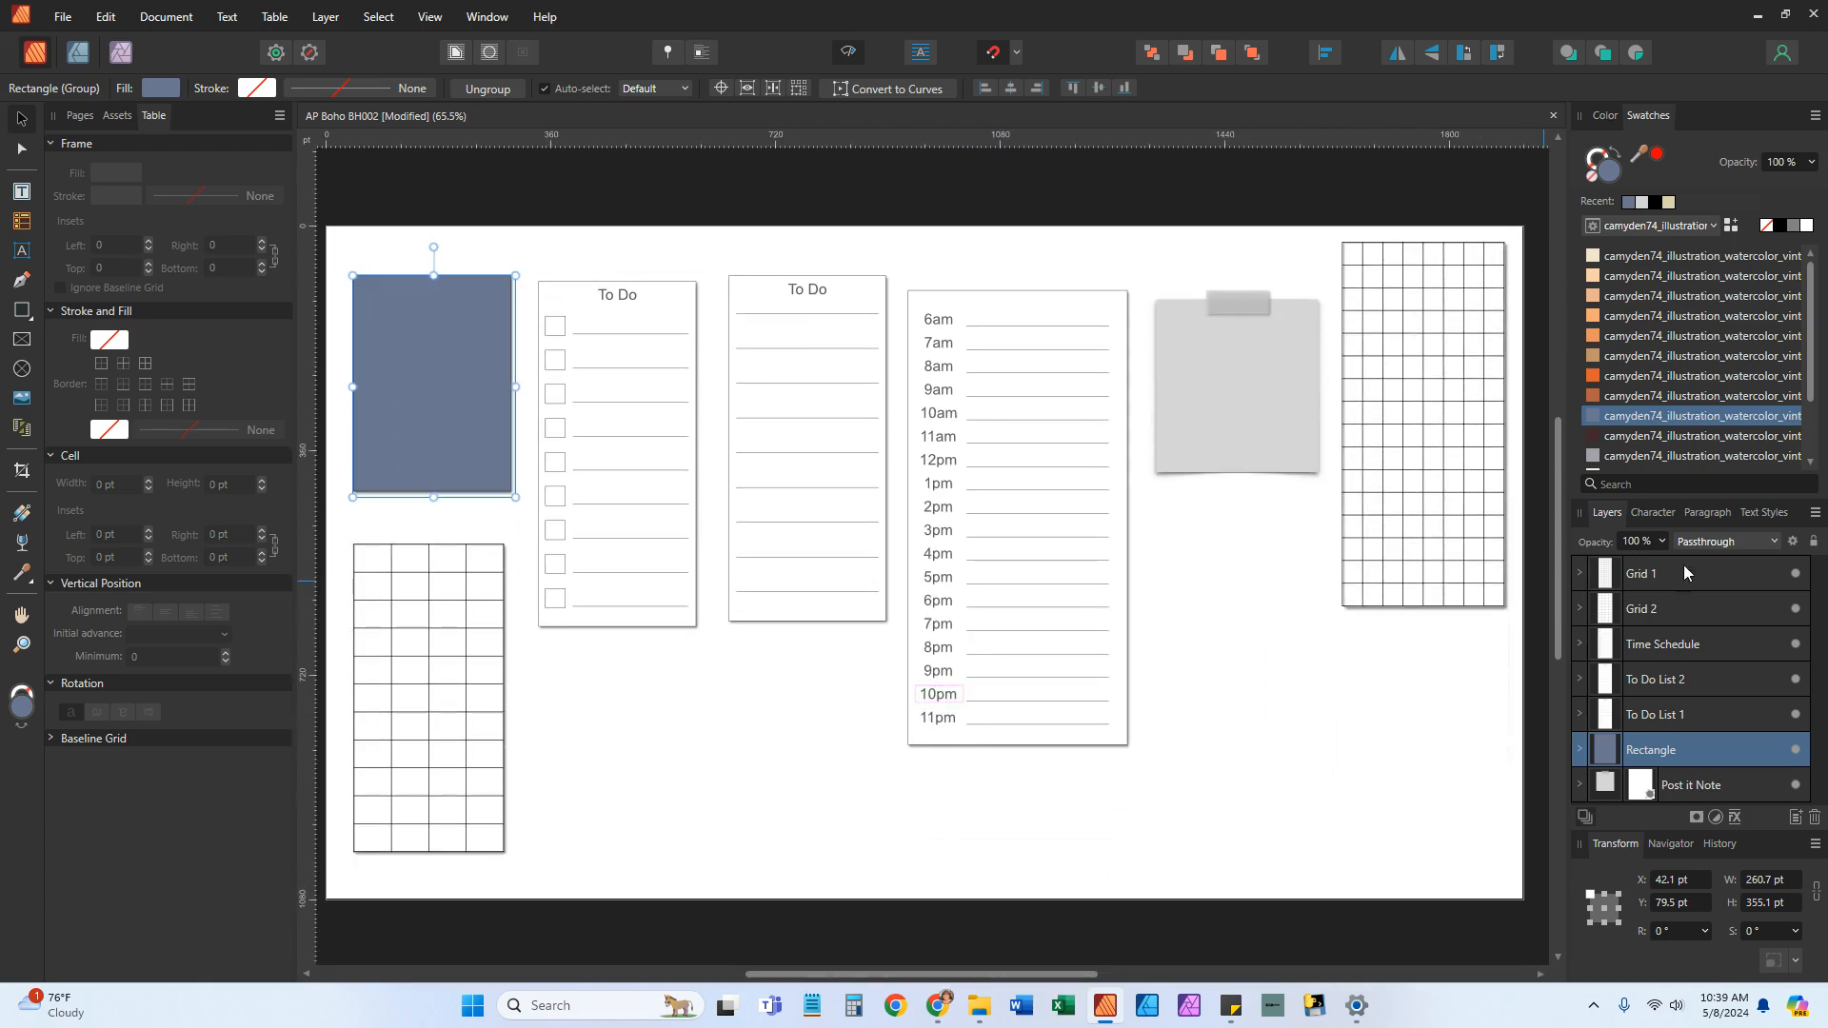
{"action": "left_click", "coordinate": [1642, 572]}
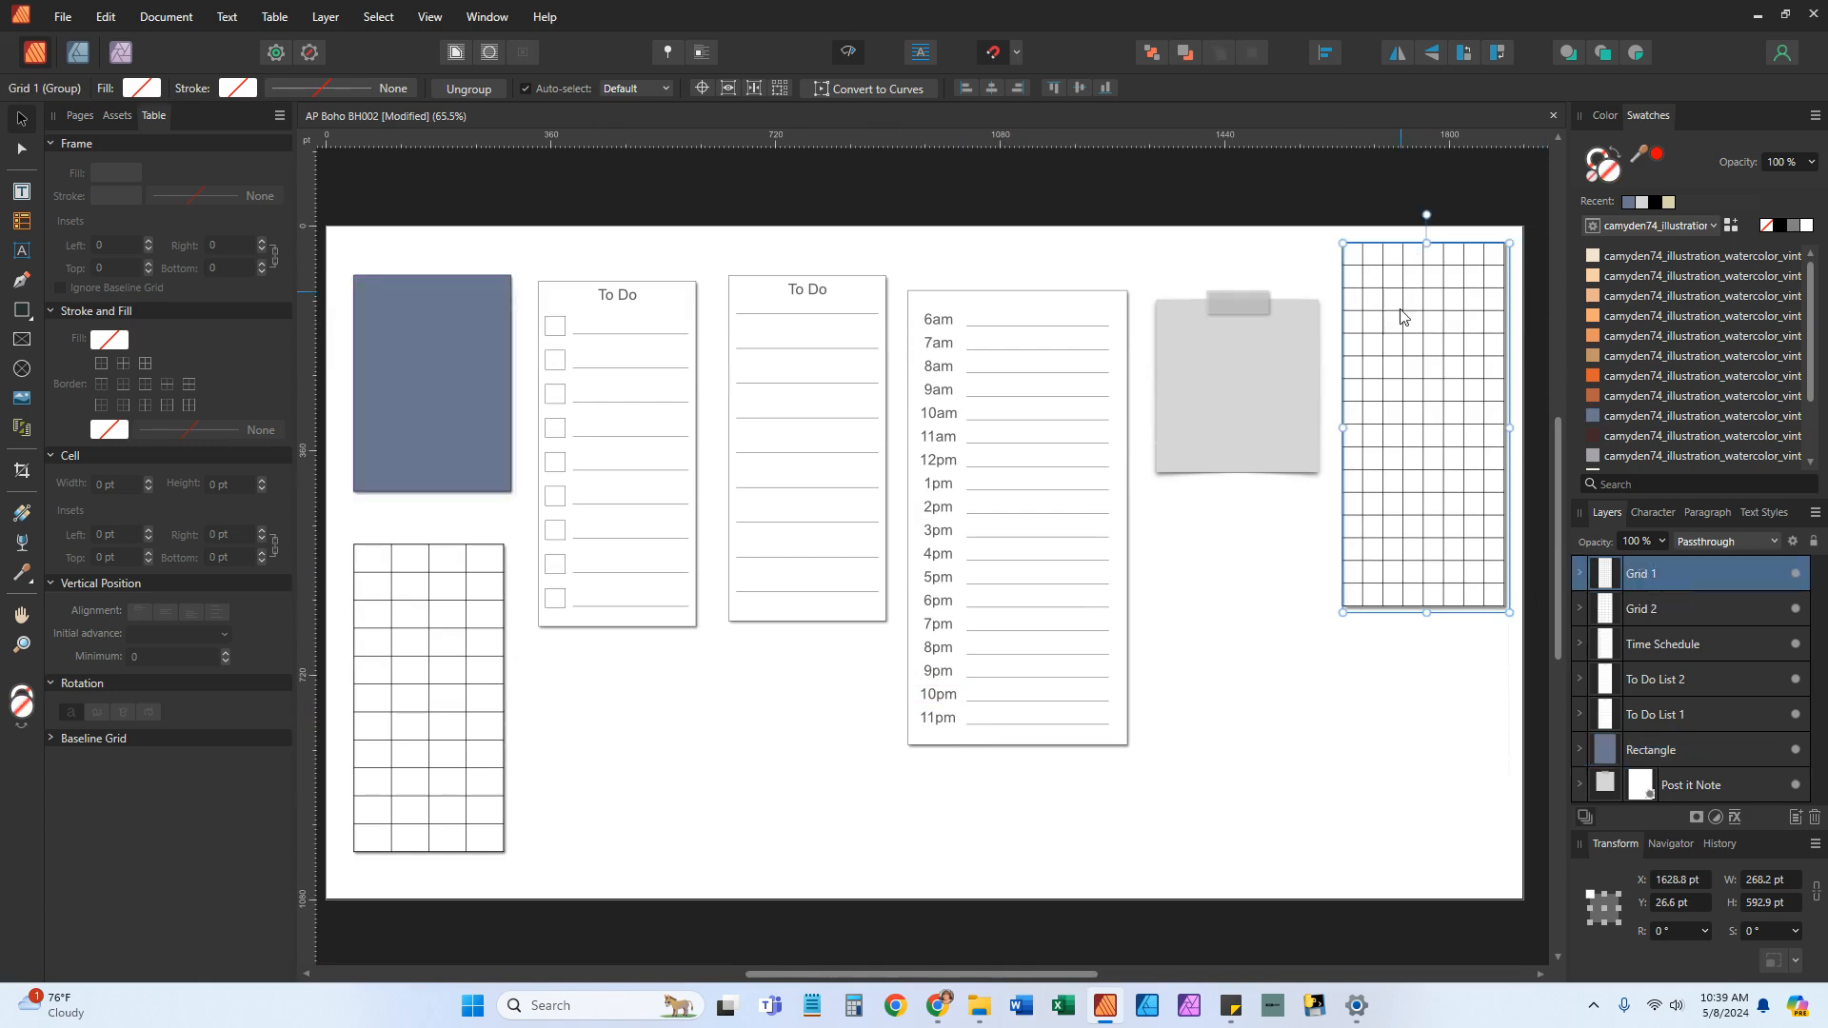
{"action": "left_click", "coordinate": [1640, 609]}
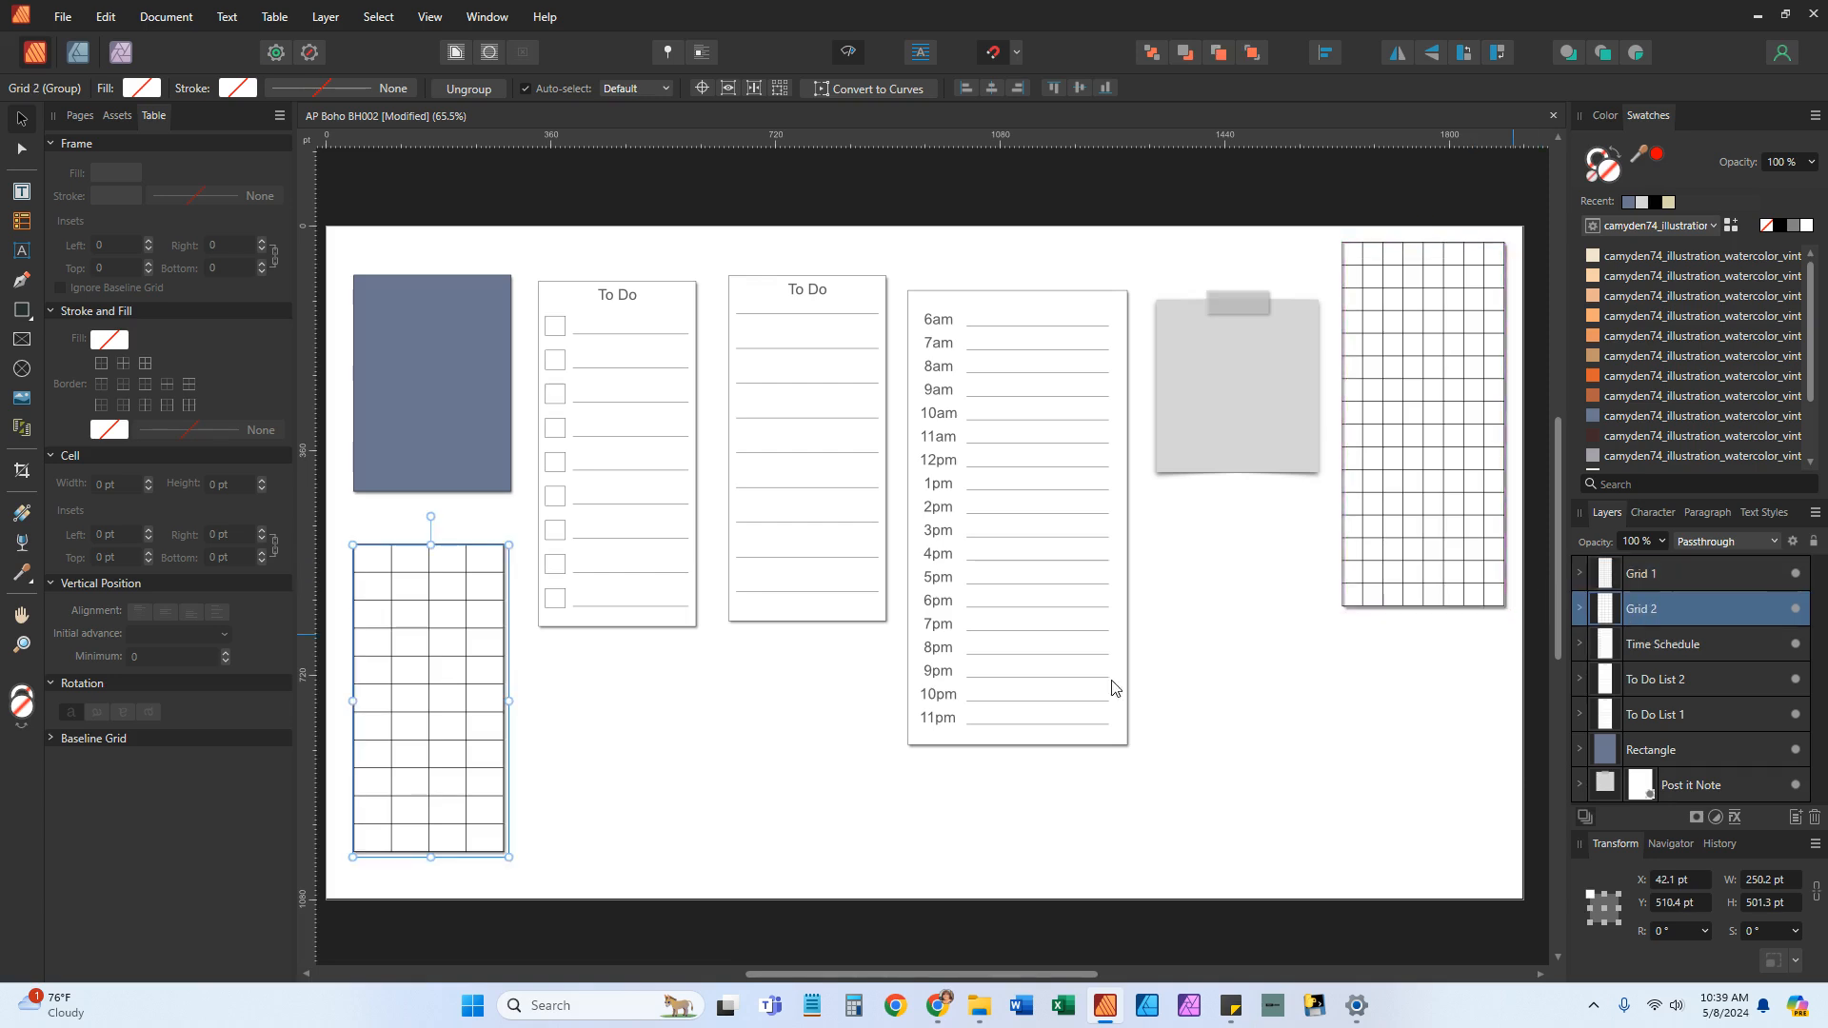
{"action": "left_click", "coordinate": [1672, 647]}
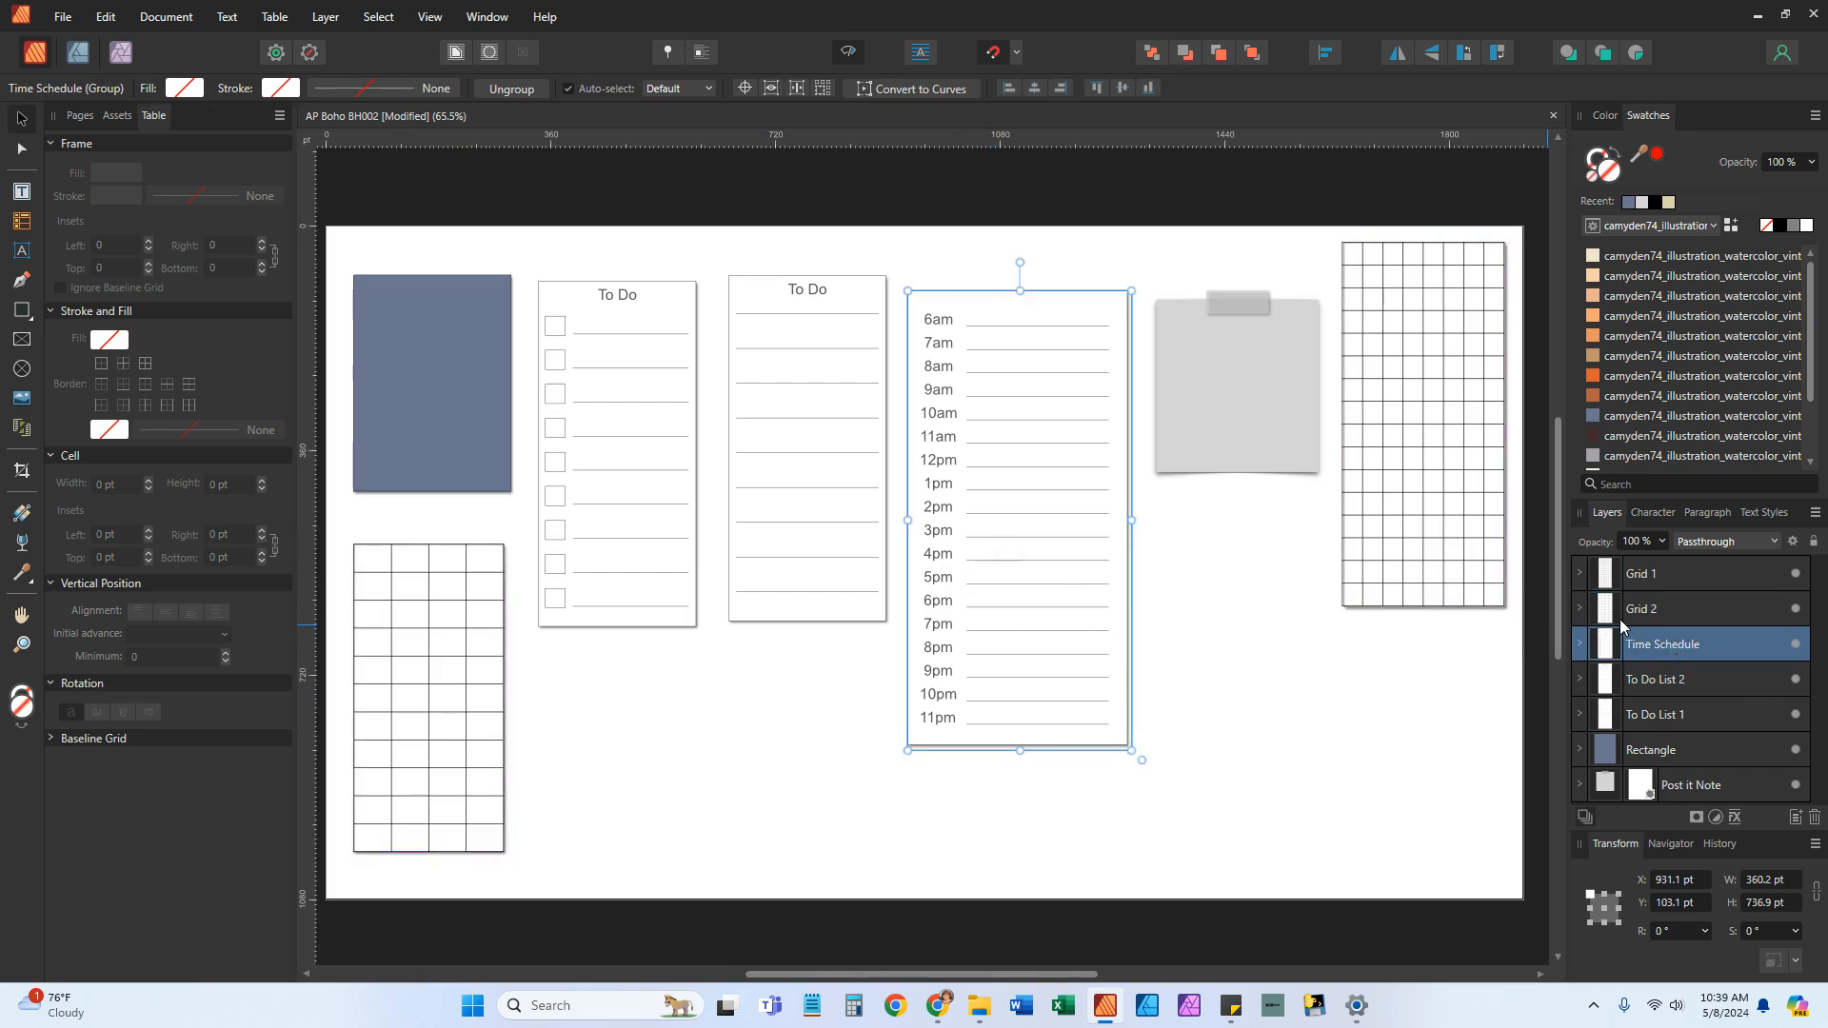
{"action": "left_click", "coordinate": [1667, 682]}
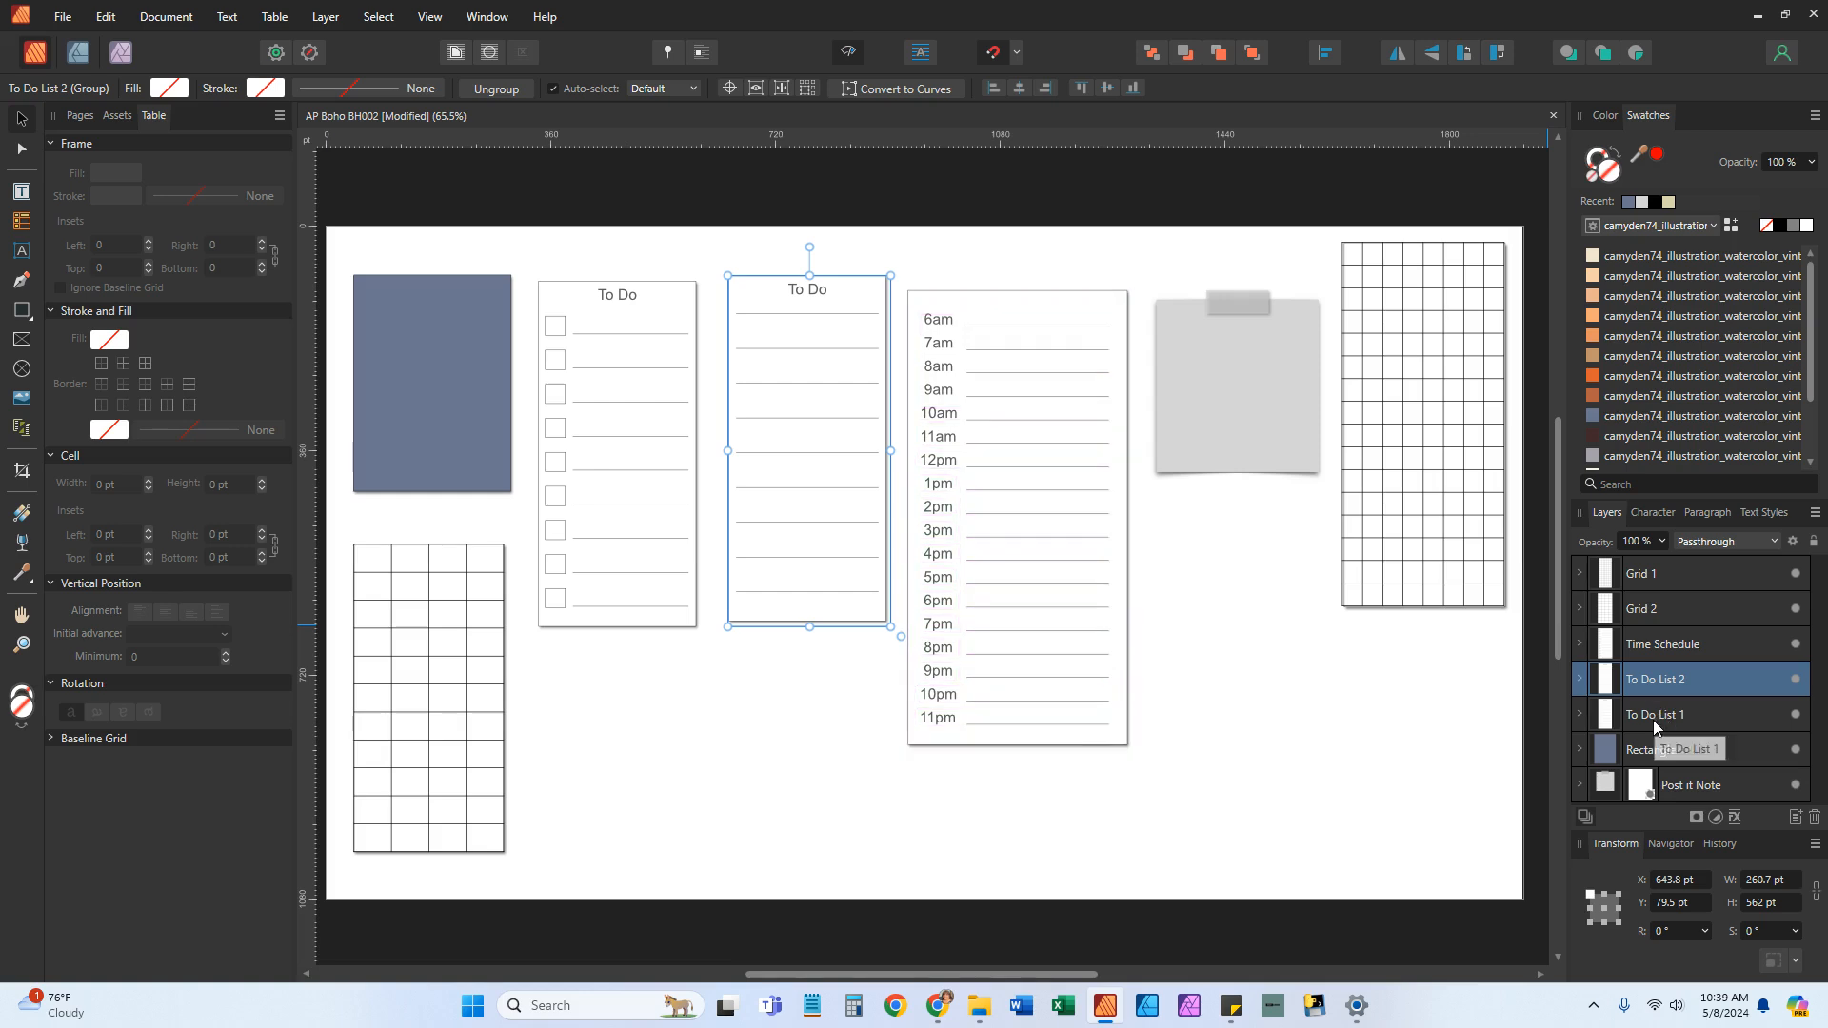
{"action": "left_click", "coordinate": [1662, 715]}
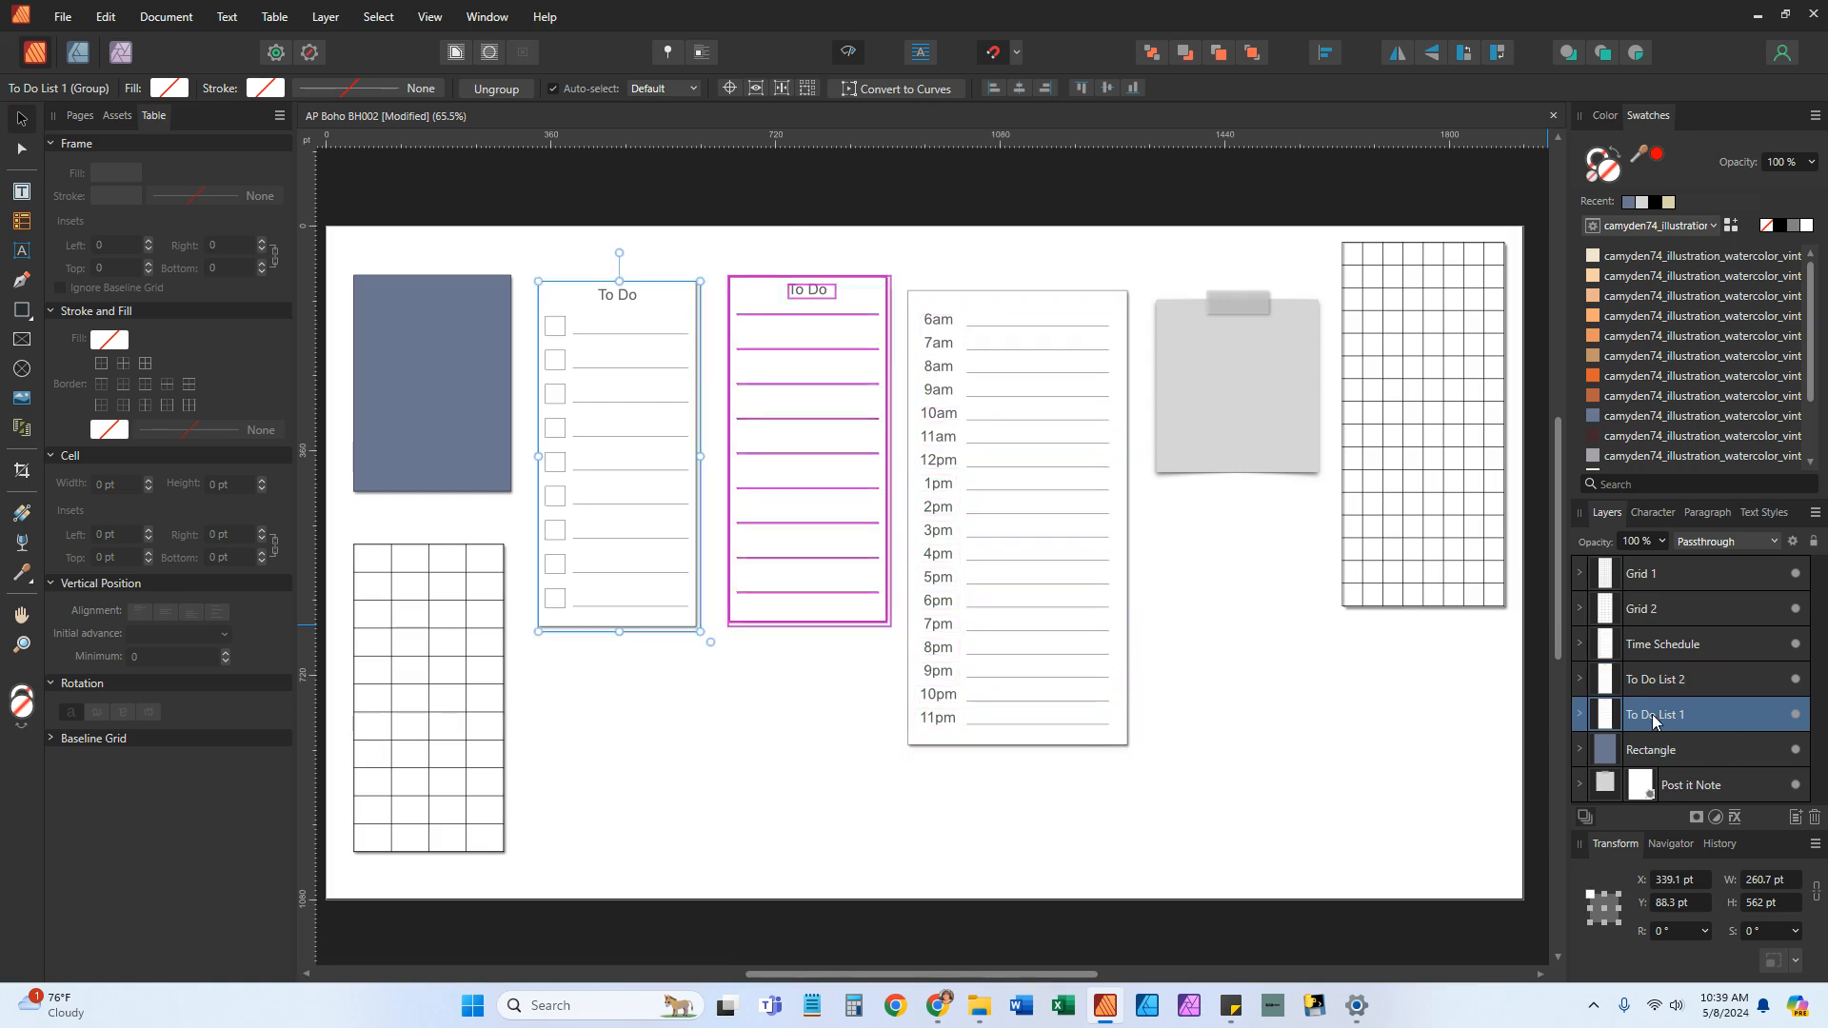
{"action": "left_click", "coordinate": [1681, 760]}
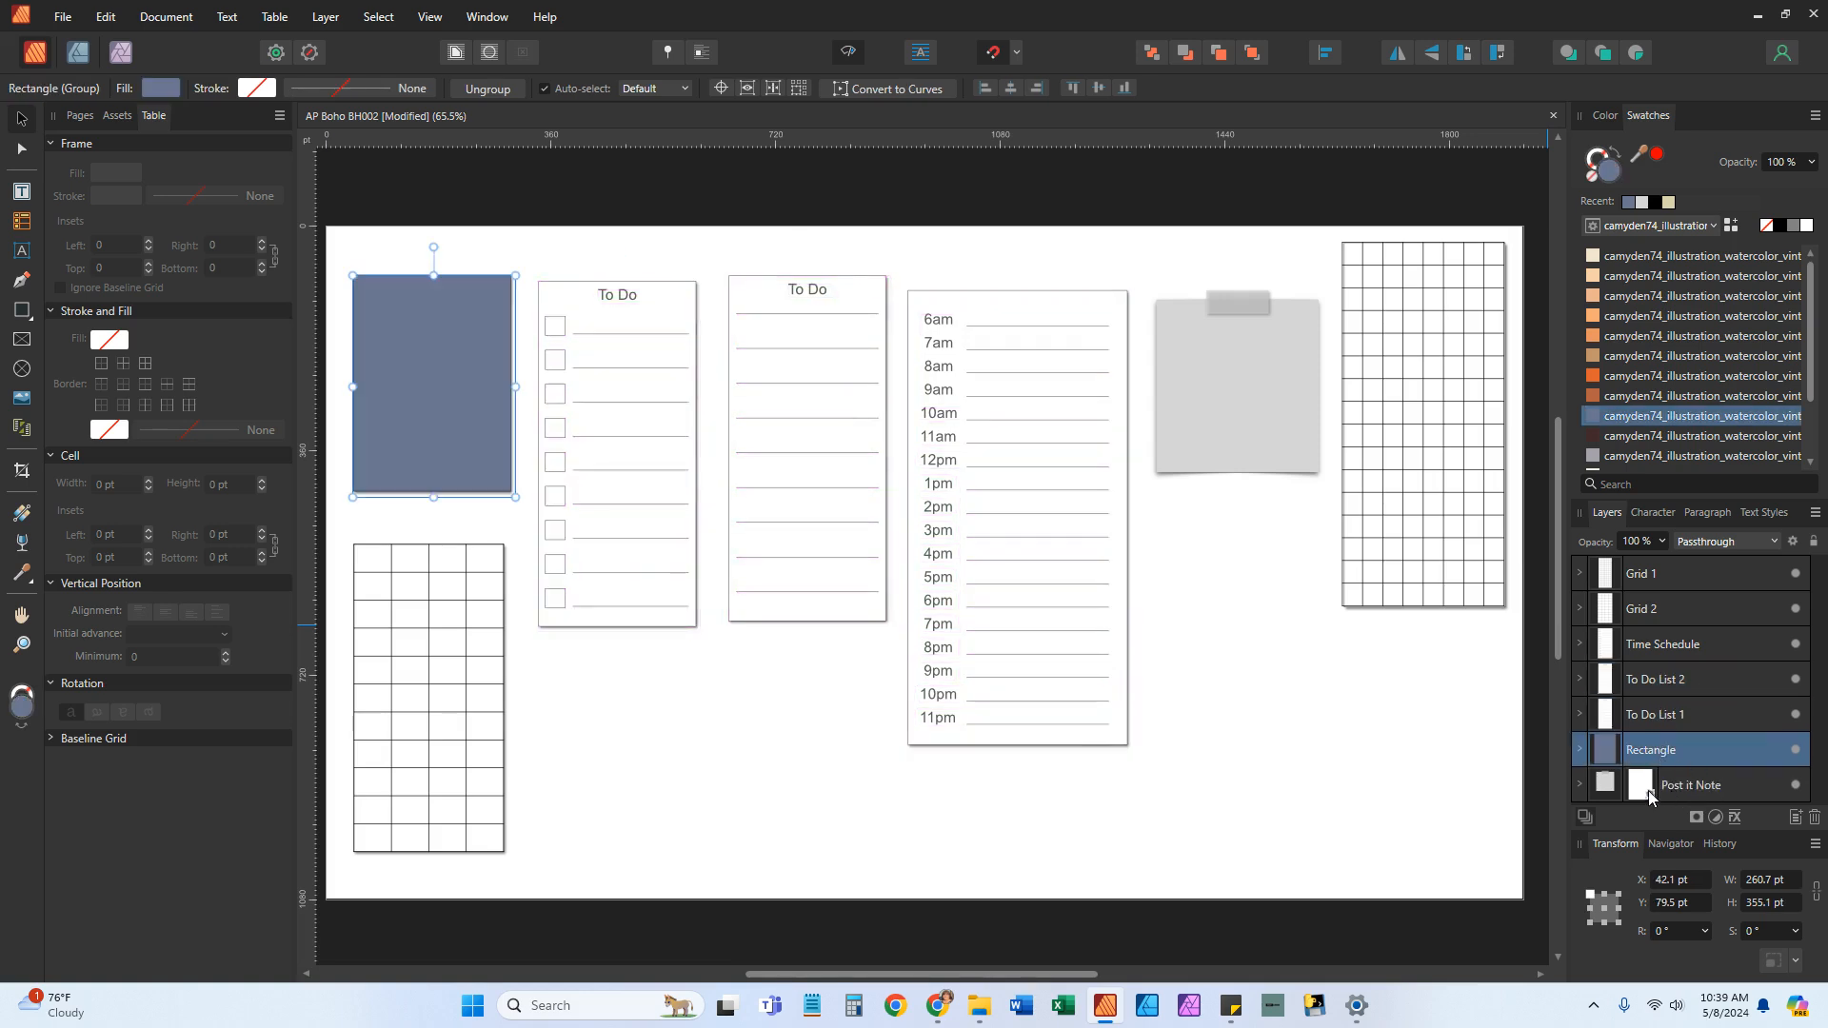
{"action": "left_click", "coordinate": [1678, 791]}
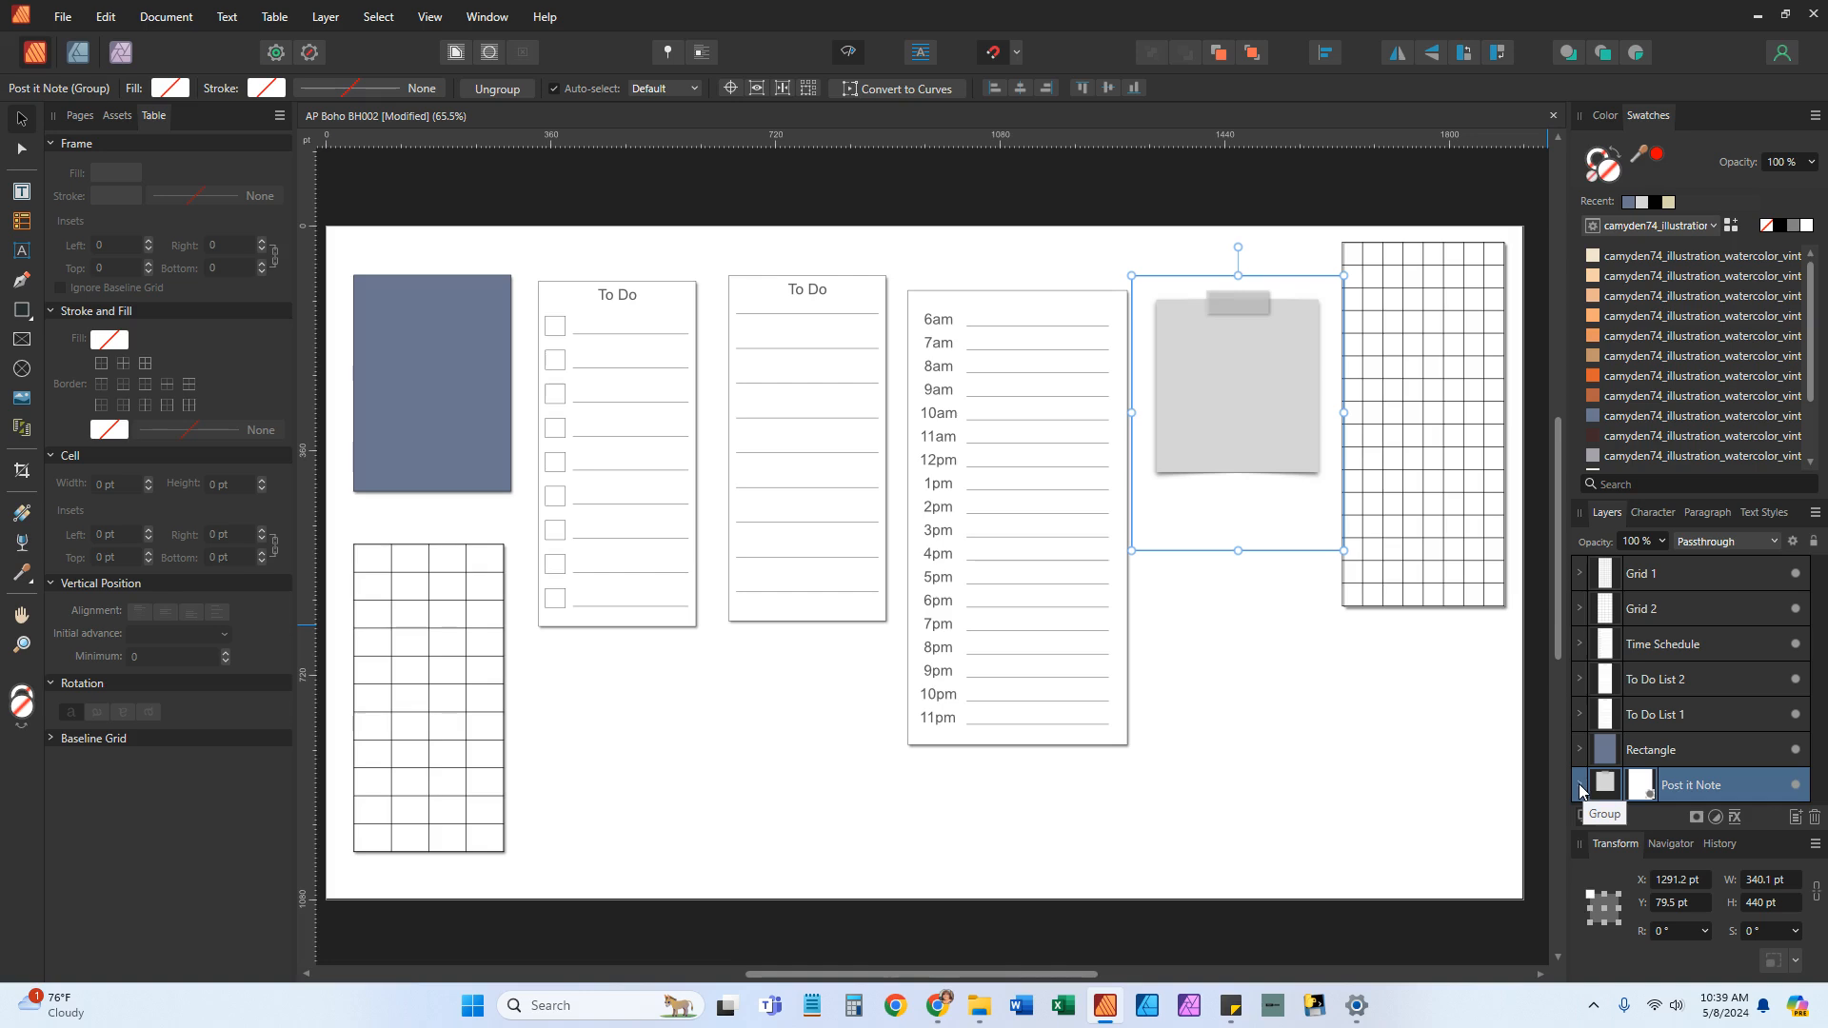
Expand the Post it Note group and fill its Tape with the pale cream swatch of the new palette
{"action": "left_click", "coordinate": [1581, 790]}
{"action": "scroll", "coordinate": [1714, 737], "scroll_direction": "down", "scroll_amount": 3}
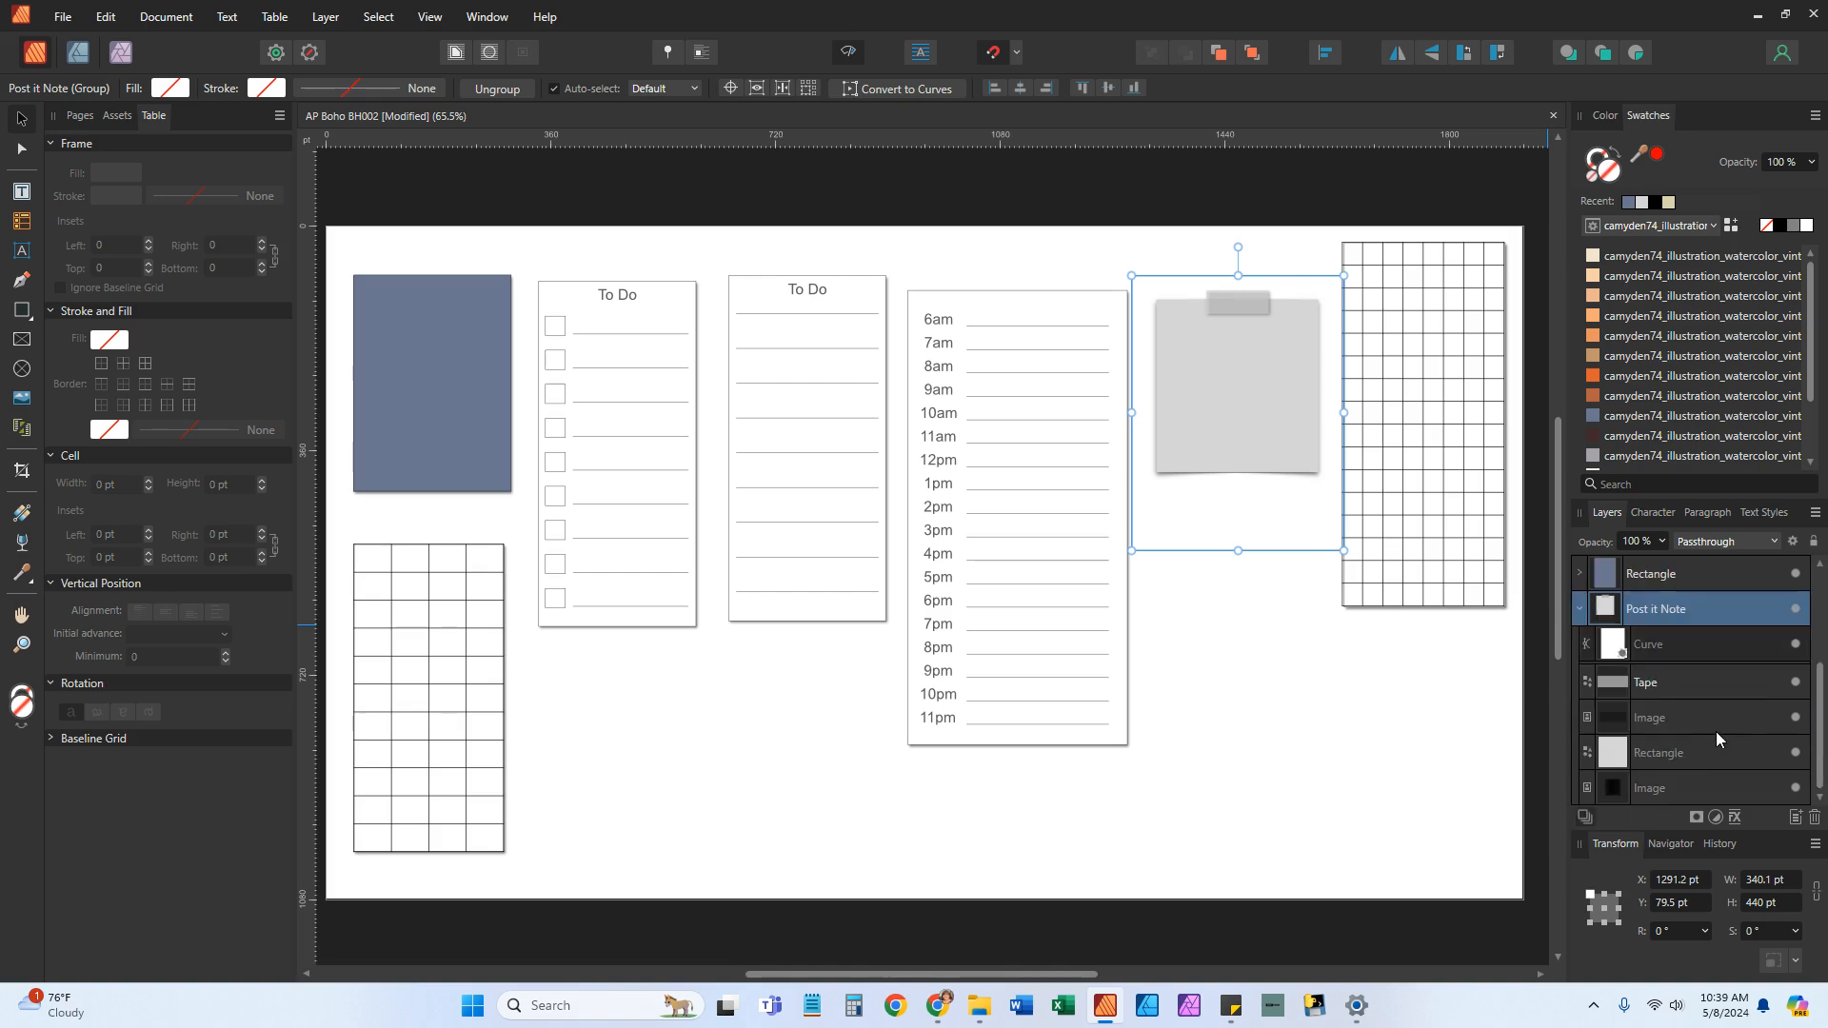
{"action": "left_click", "coordinate": [1653, 645]}
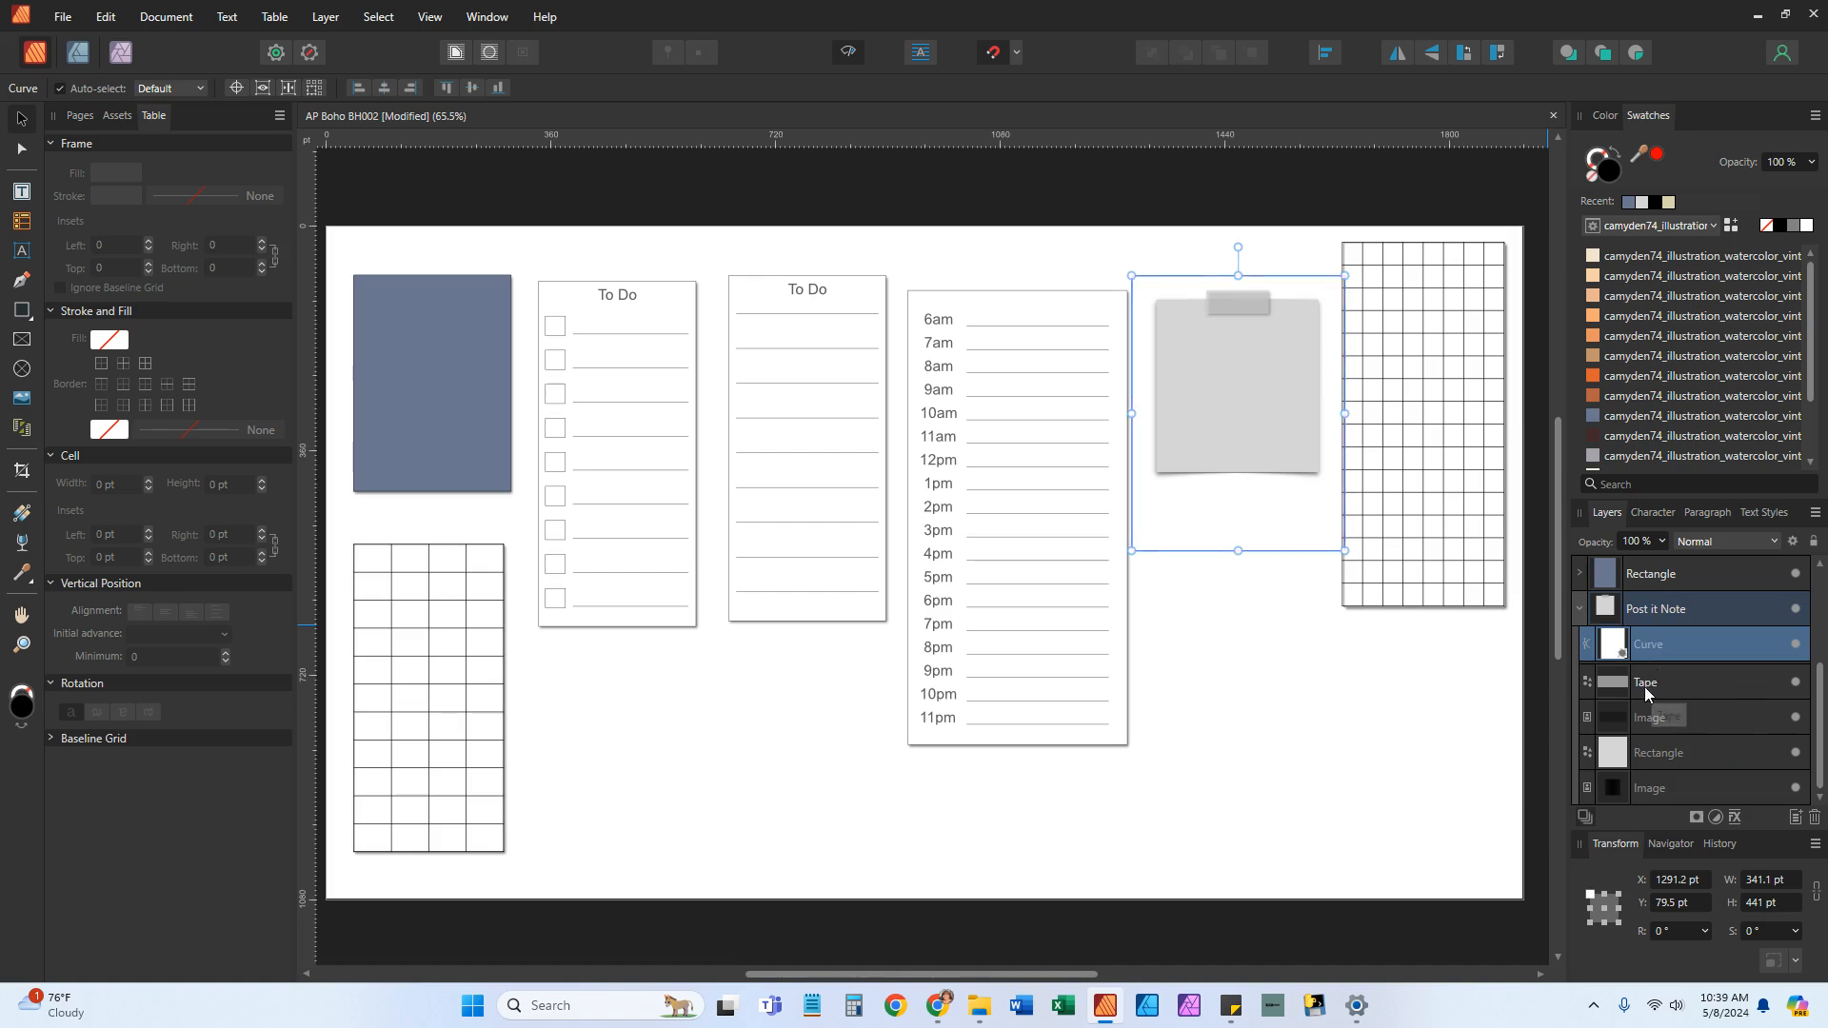
{"action": "left_click", "coordinate": [1646, 683]}
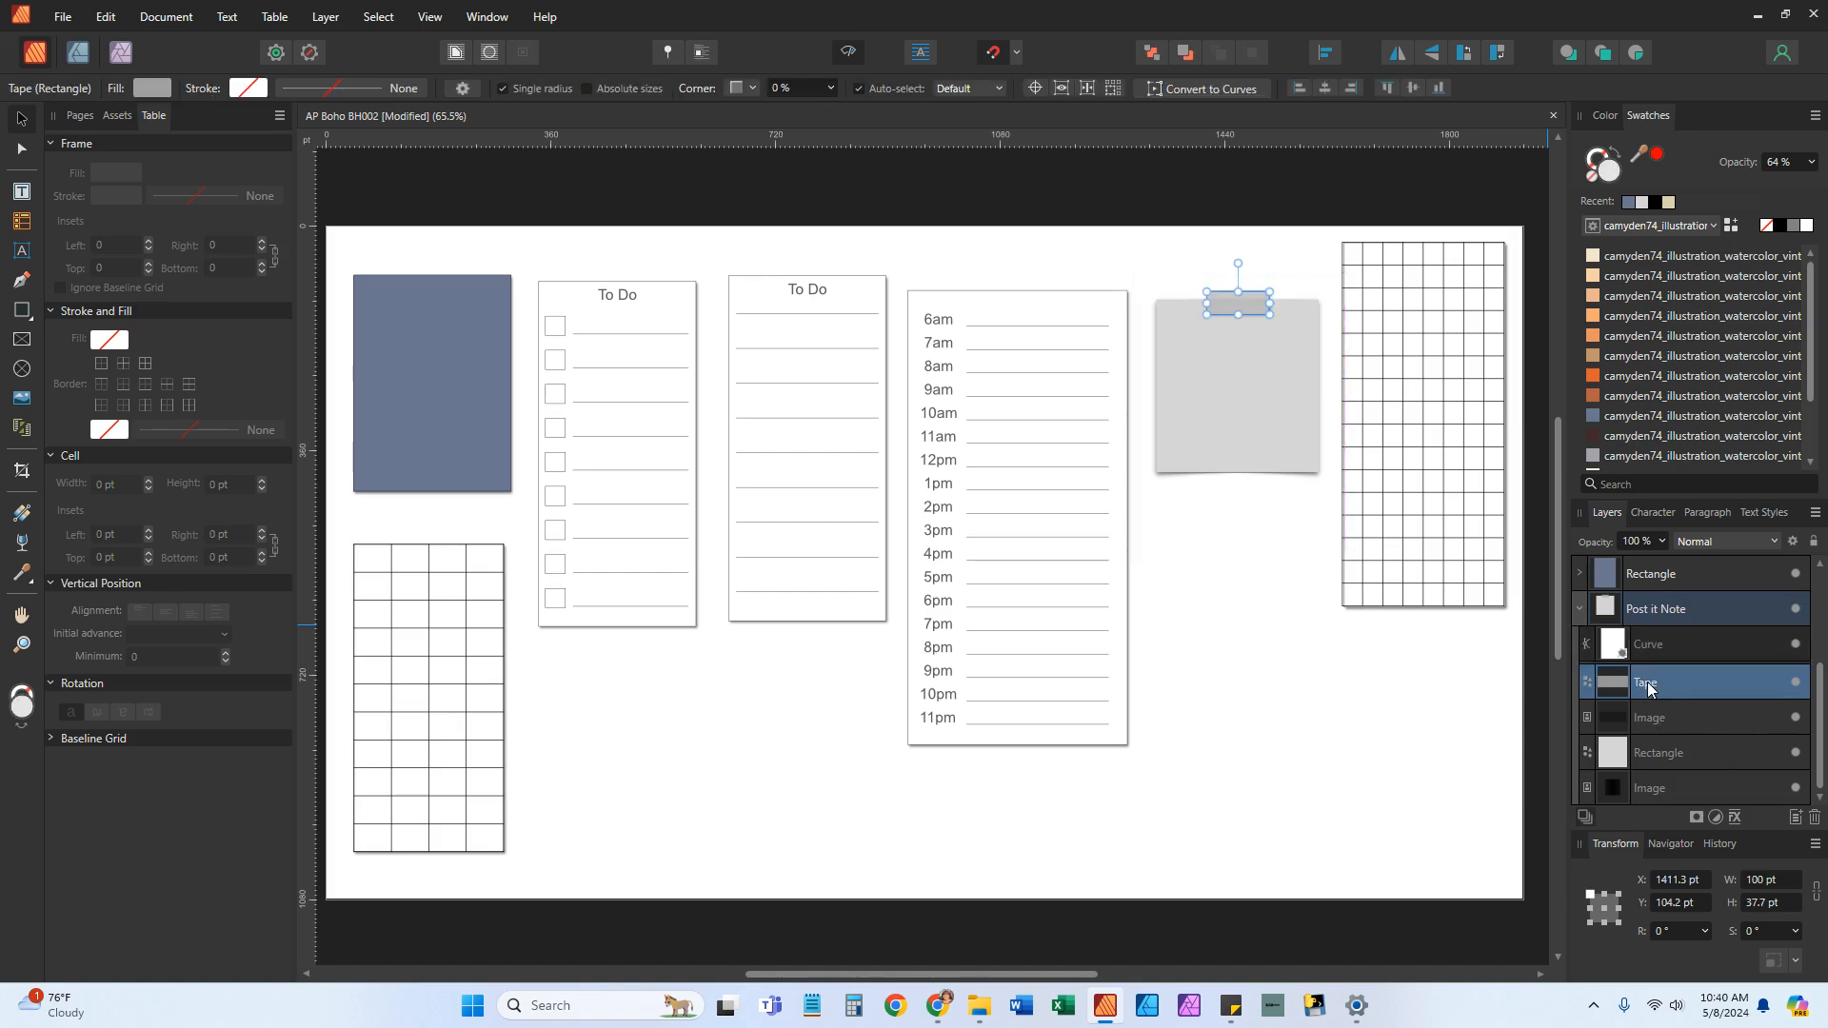
{"action": "left_click", "coordinate": [1594, 278]}
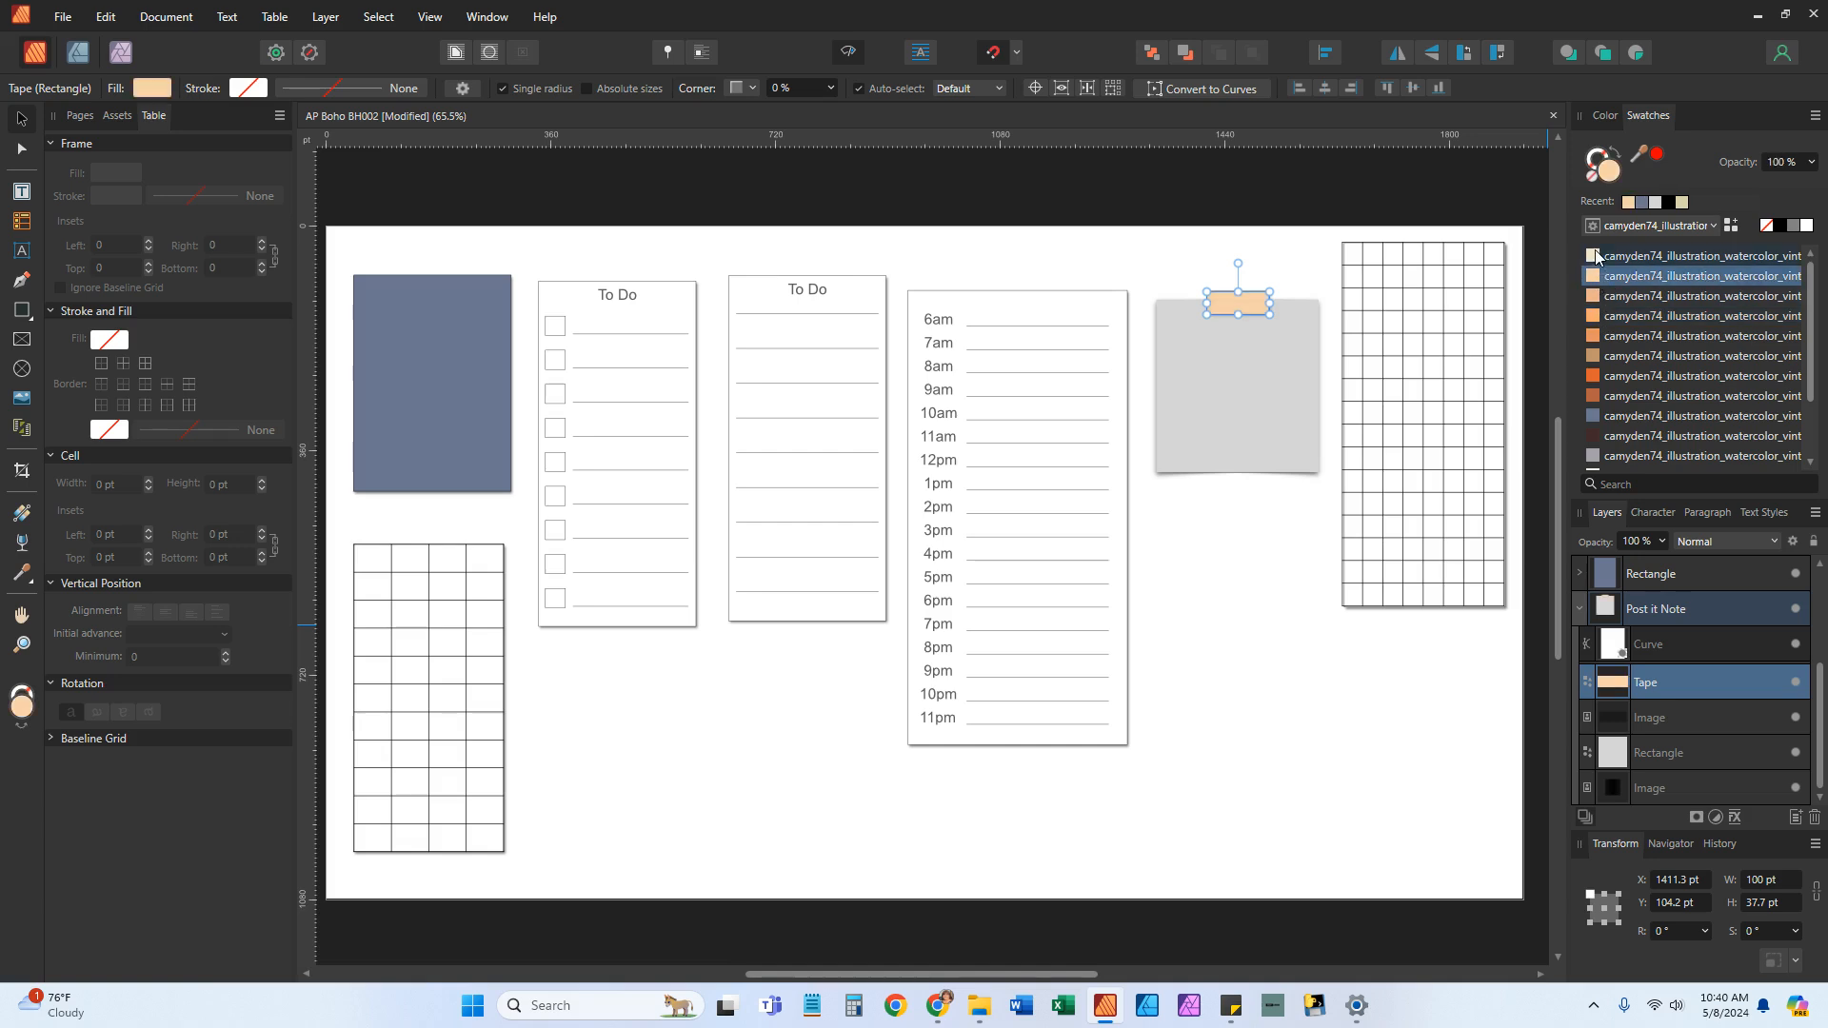
{"action": "left_click", "coordinate": [1595, 257]}
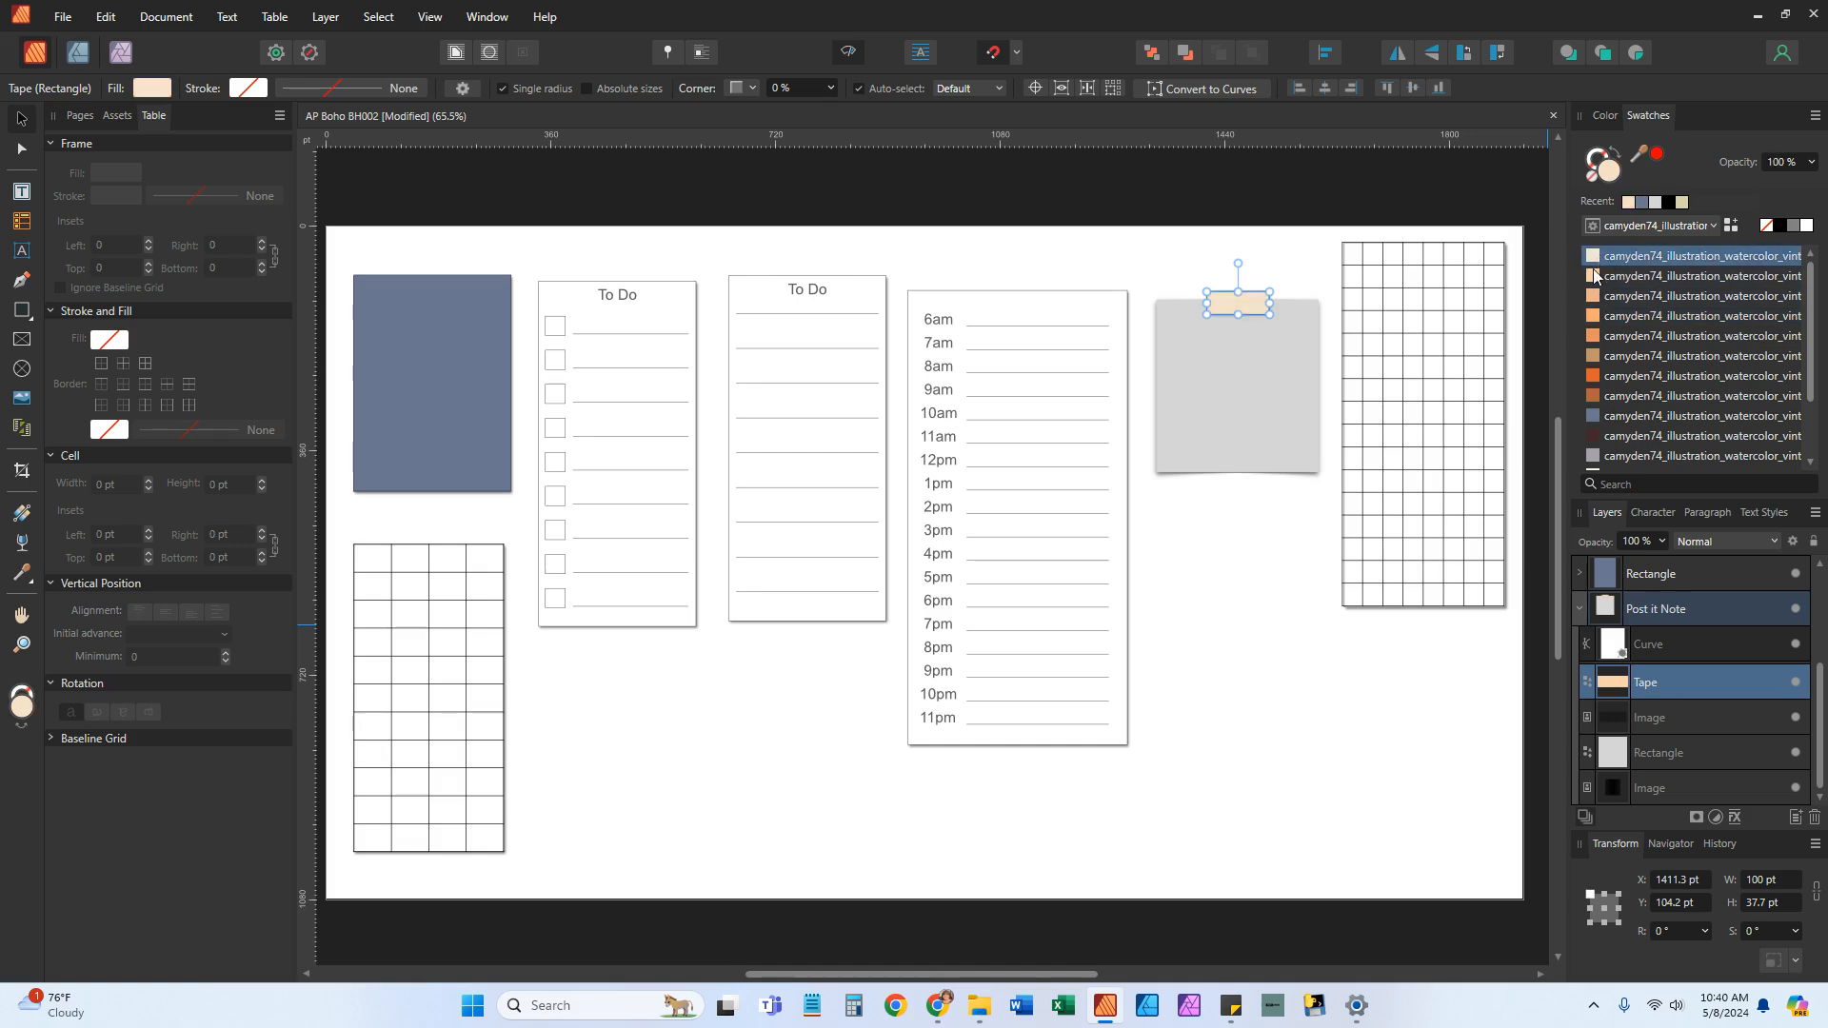
Try dark brown on the Post it Note group's rectangle, and settle on the palette's soft orange as its fill
{"action": "left_click", "coordinate": [1654, 757]}
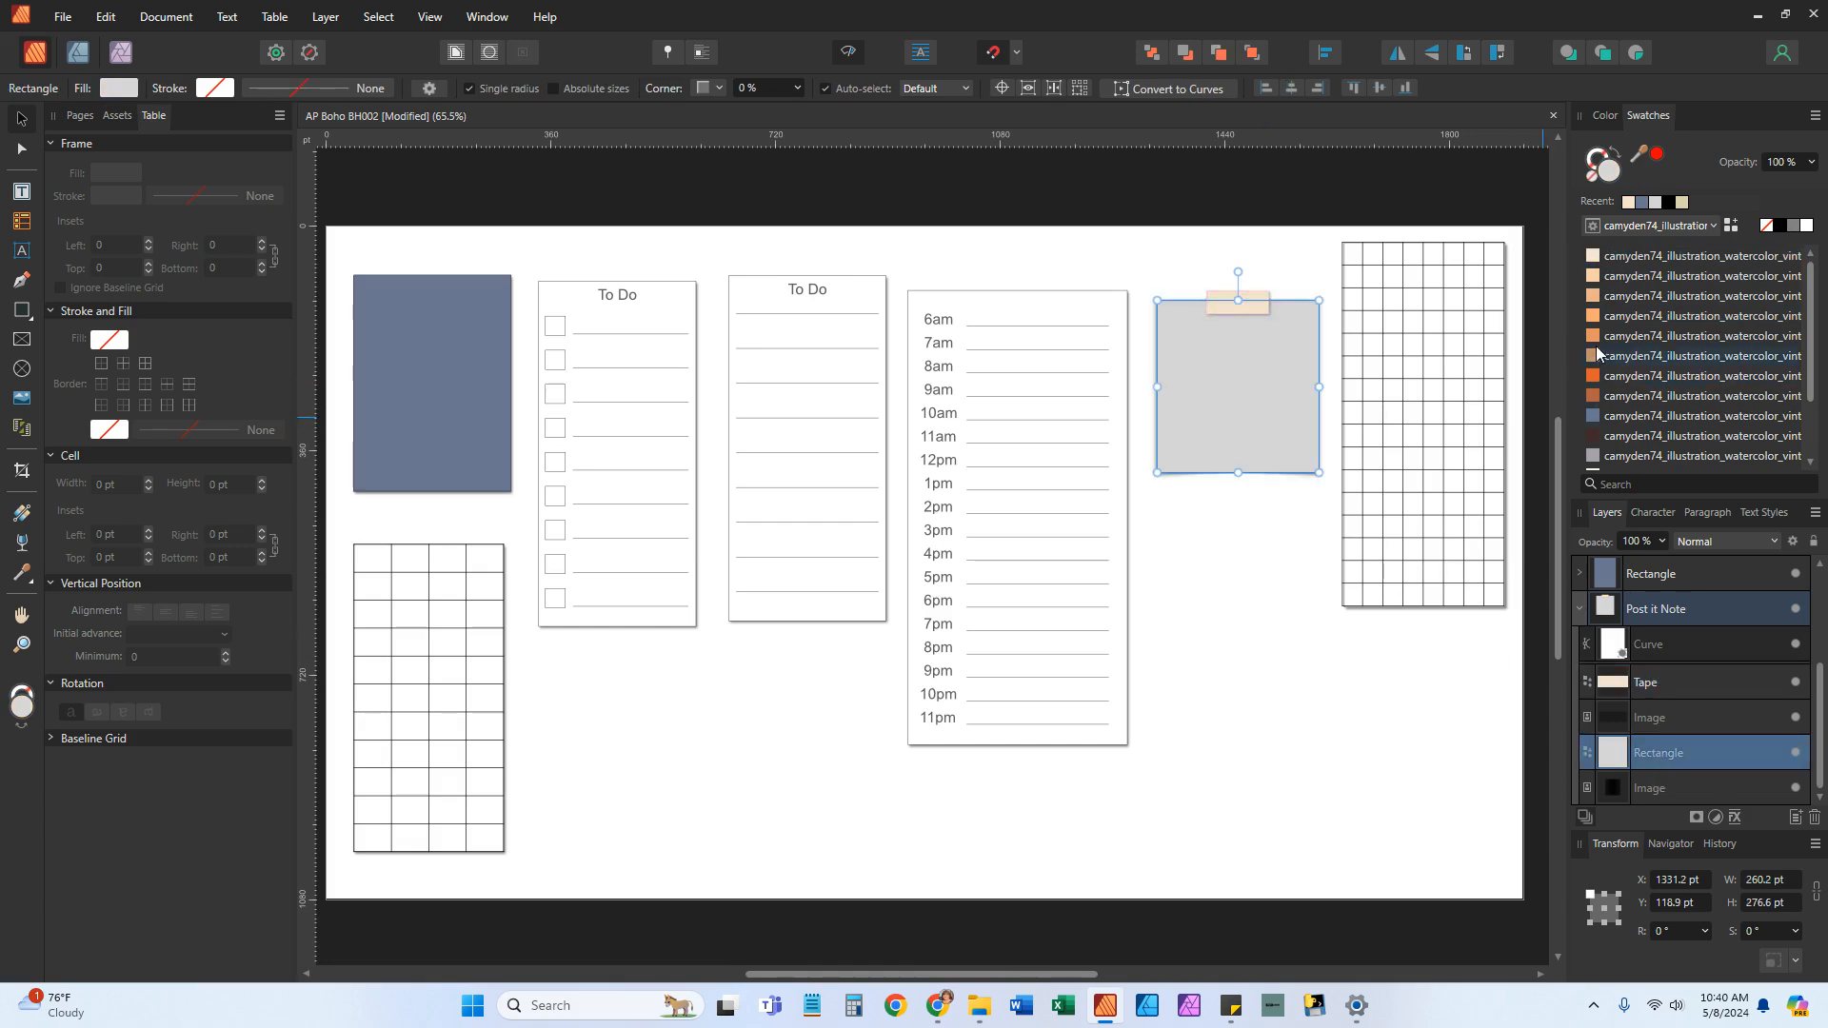
{"action": "scroll", "coordinate": [1628, 400], "scroll_direction": "down", "scroll_amount": 1}
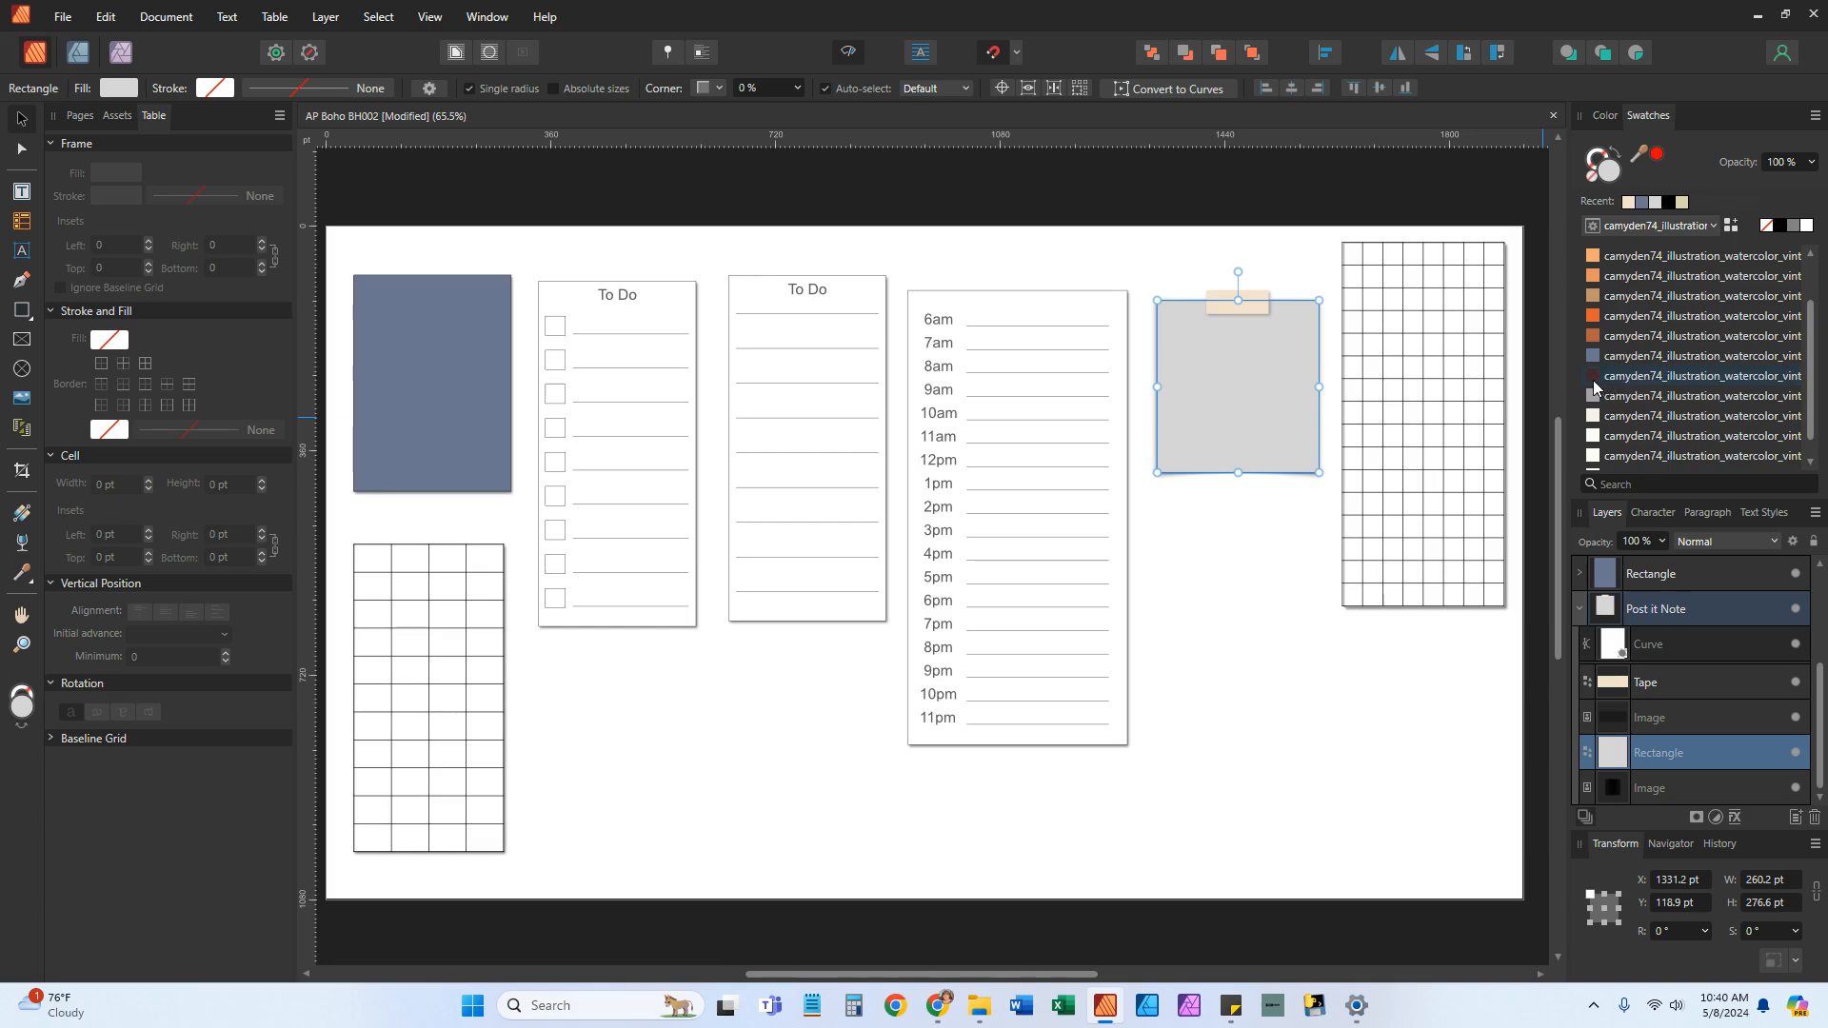
{"action": "left_click", "coordinate": [1600, 378]}
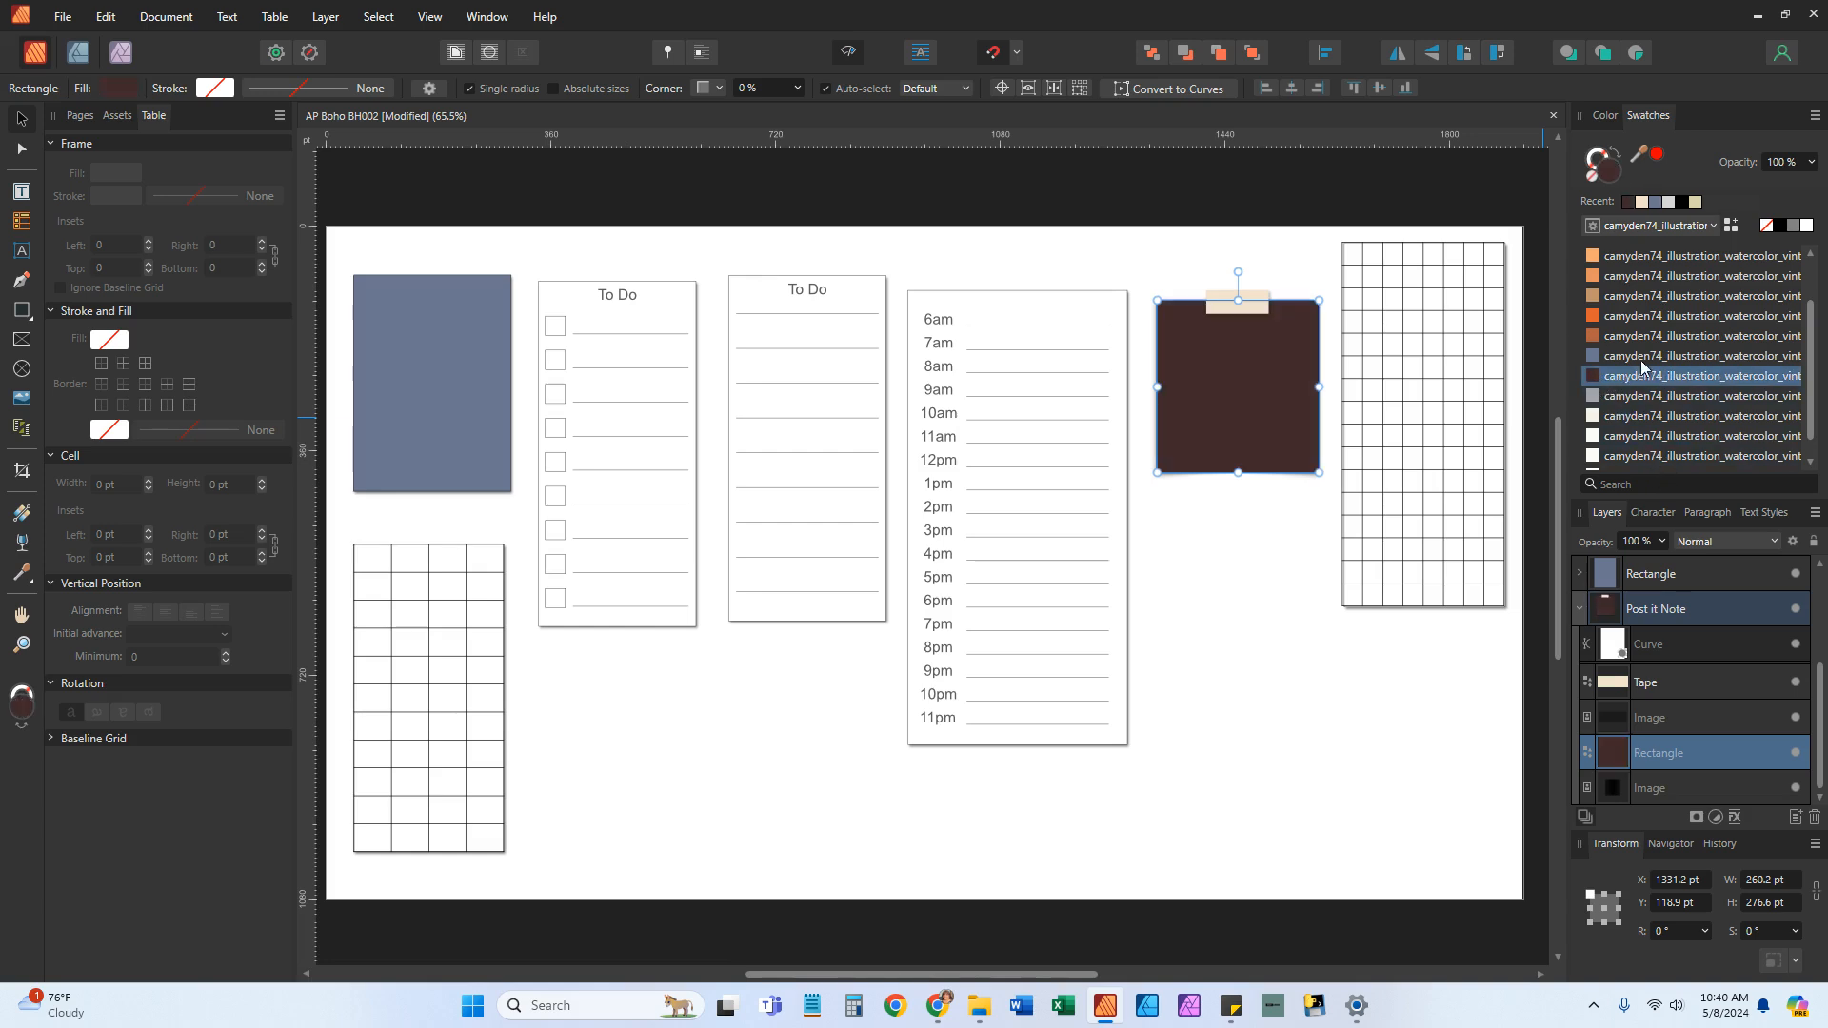
{"action": "left_click", "coordinate": [1596, 278]}
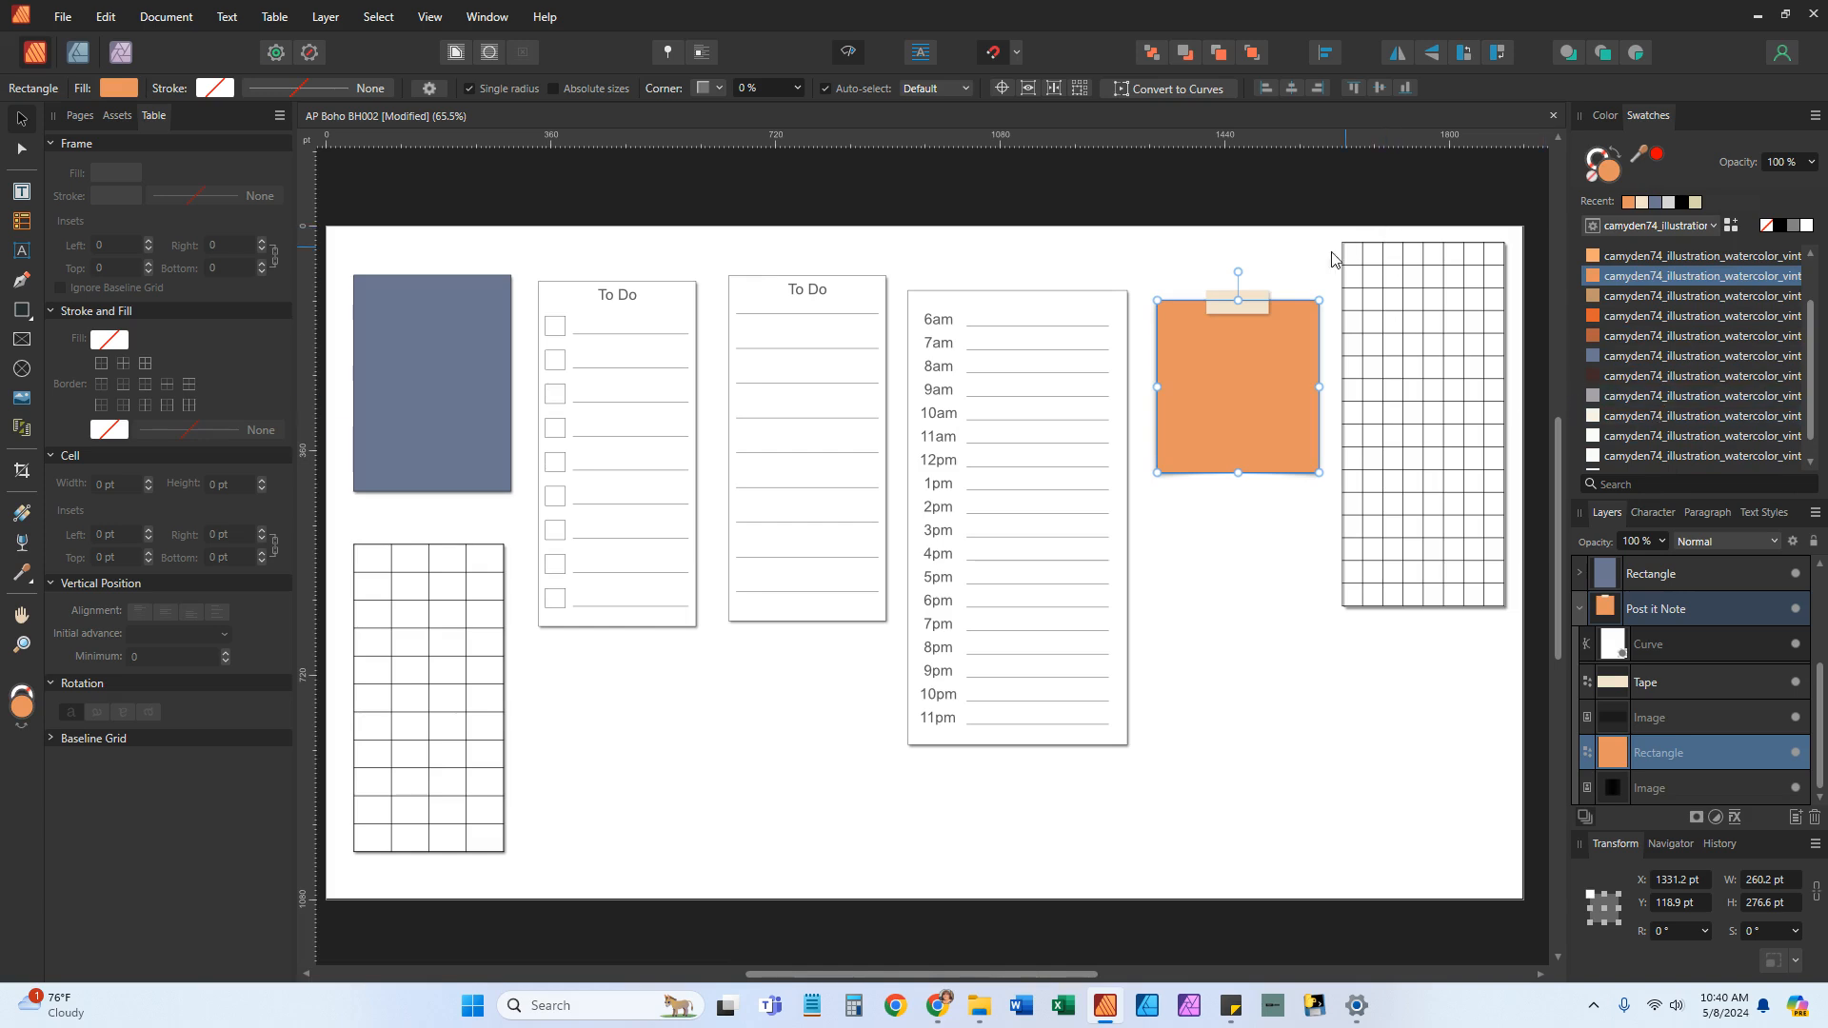
Select the Post it Note group and inspect the planner page at various magnifications using the Navigator zoom and the canvas
{"action": "left_click", "coordinate": [1233, 204]}
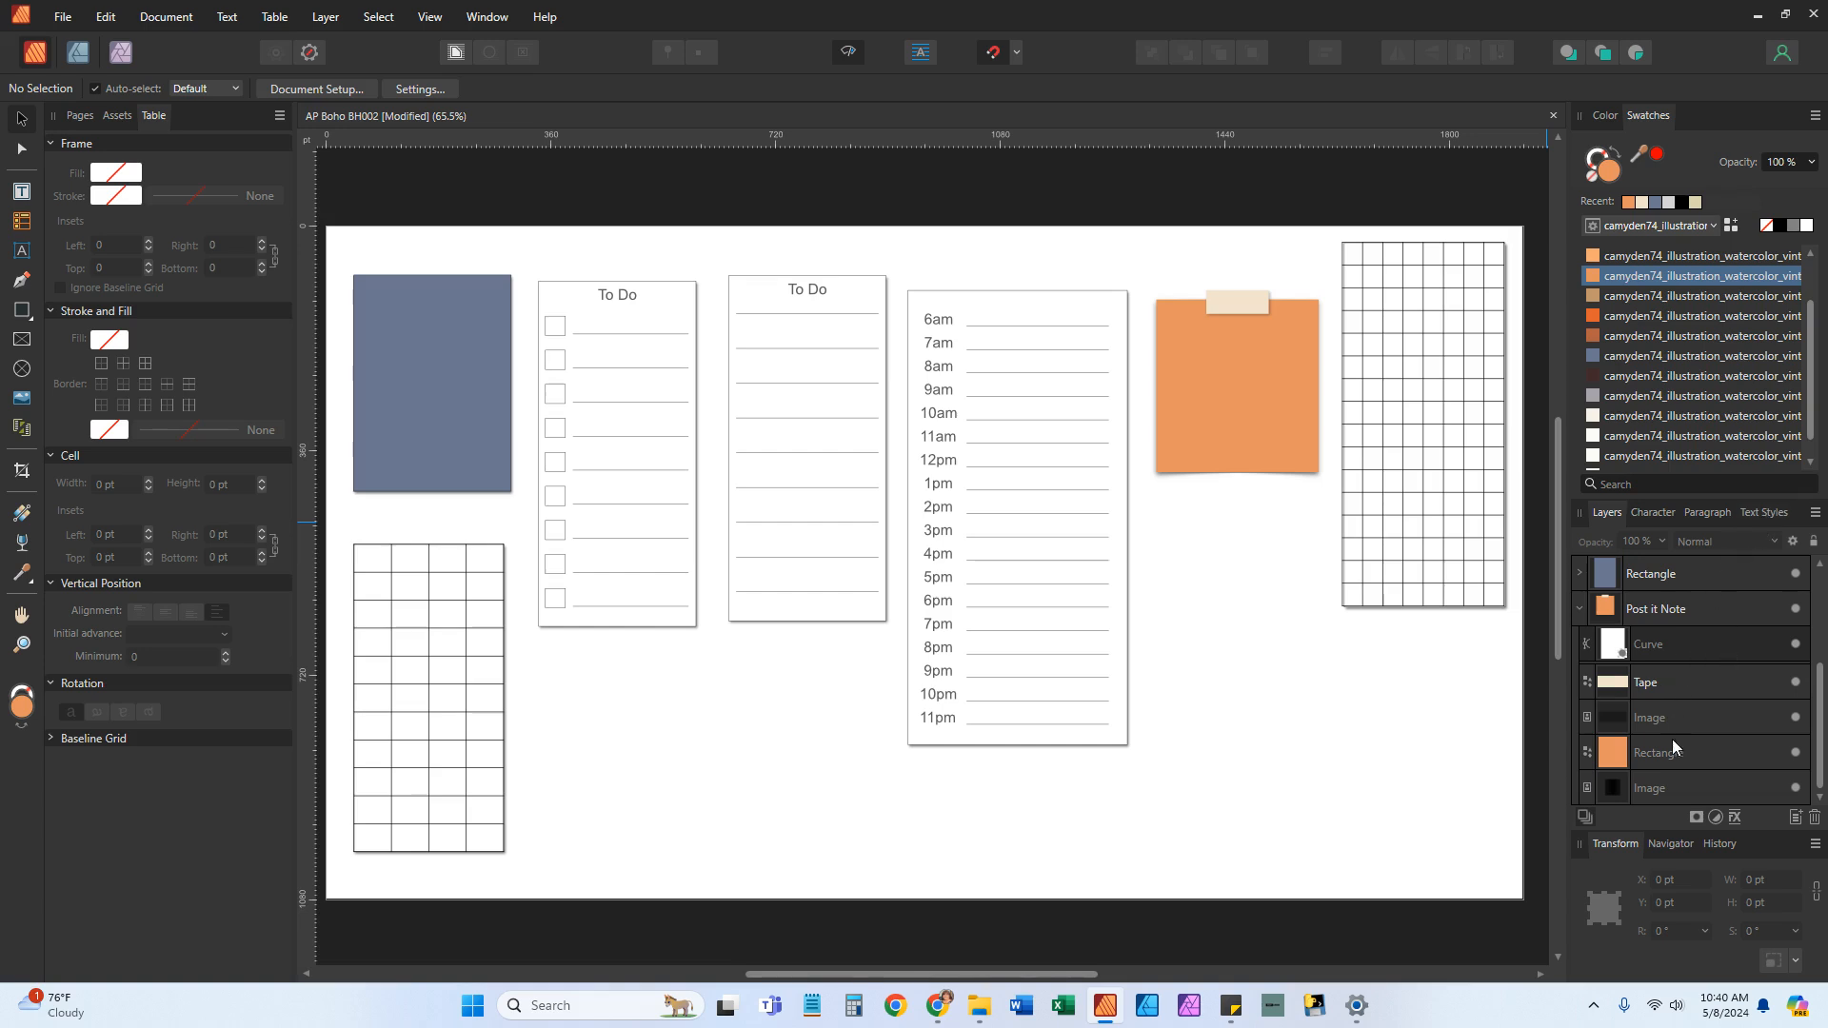
{"action": "left_click", "coordinate": [1253, 363]}
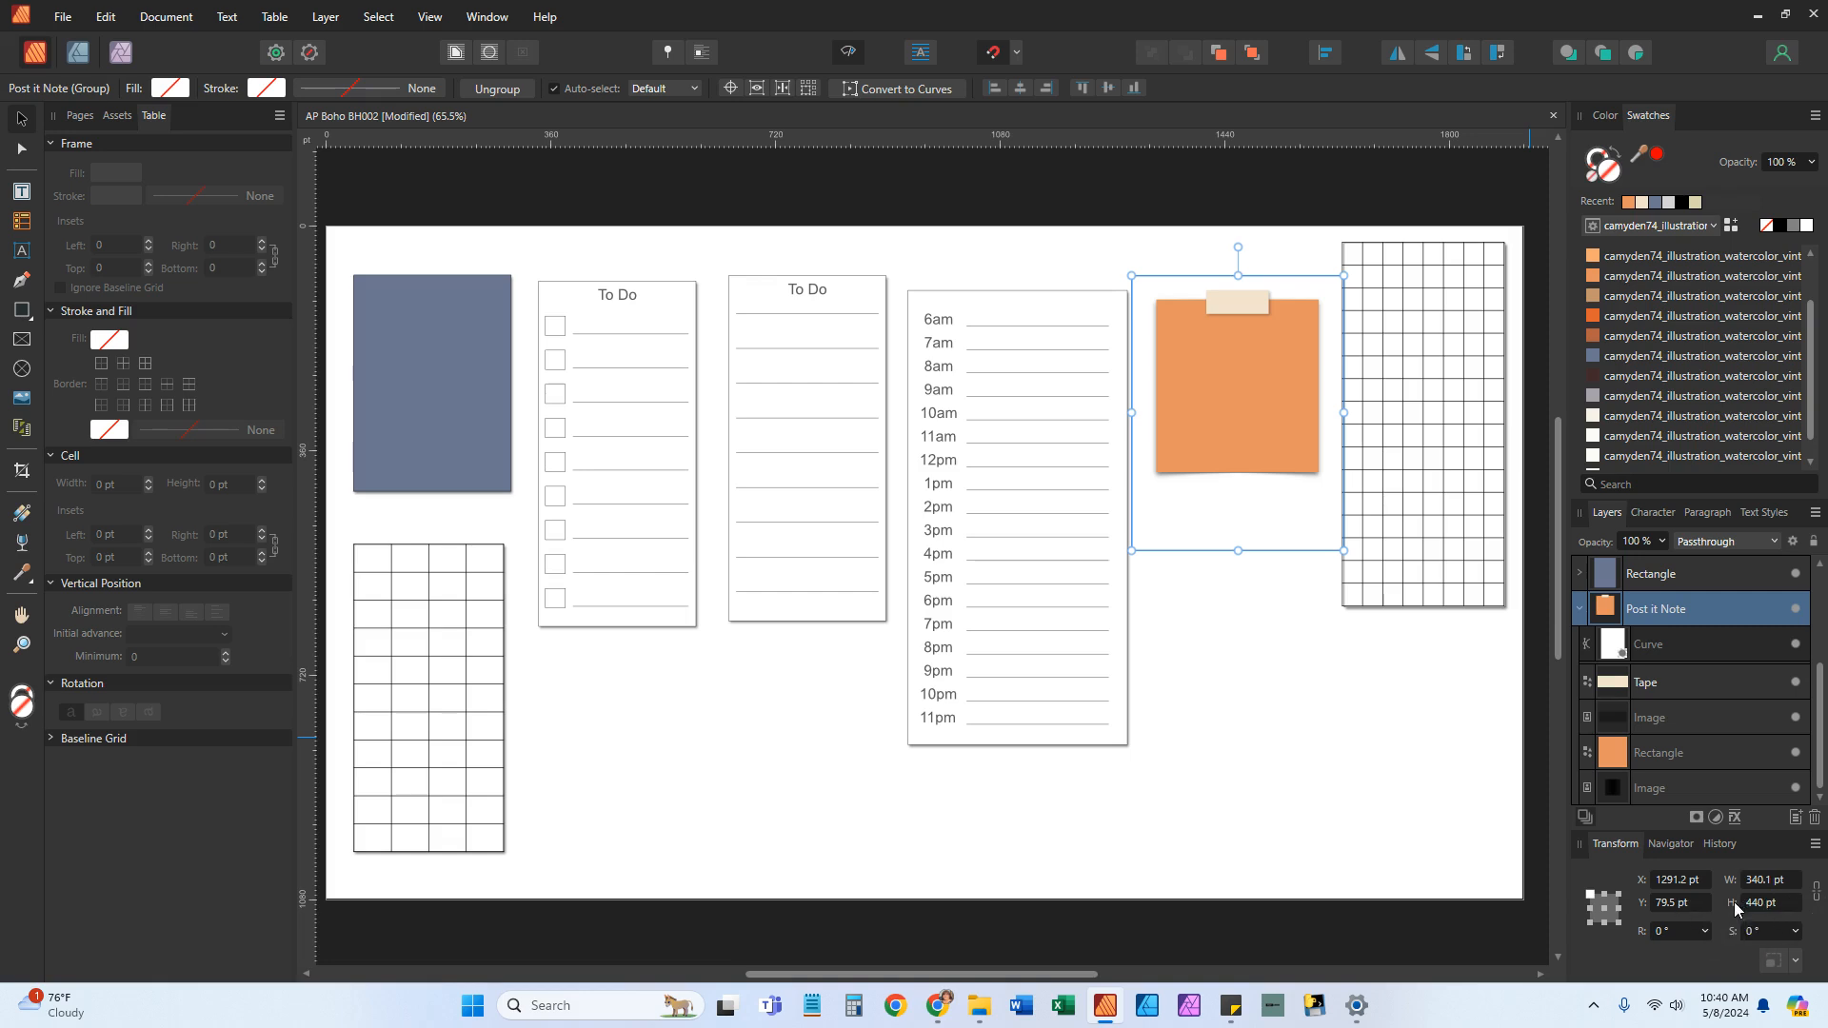
{"action": "left_click", "coordinate": [1676, 846]}
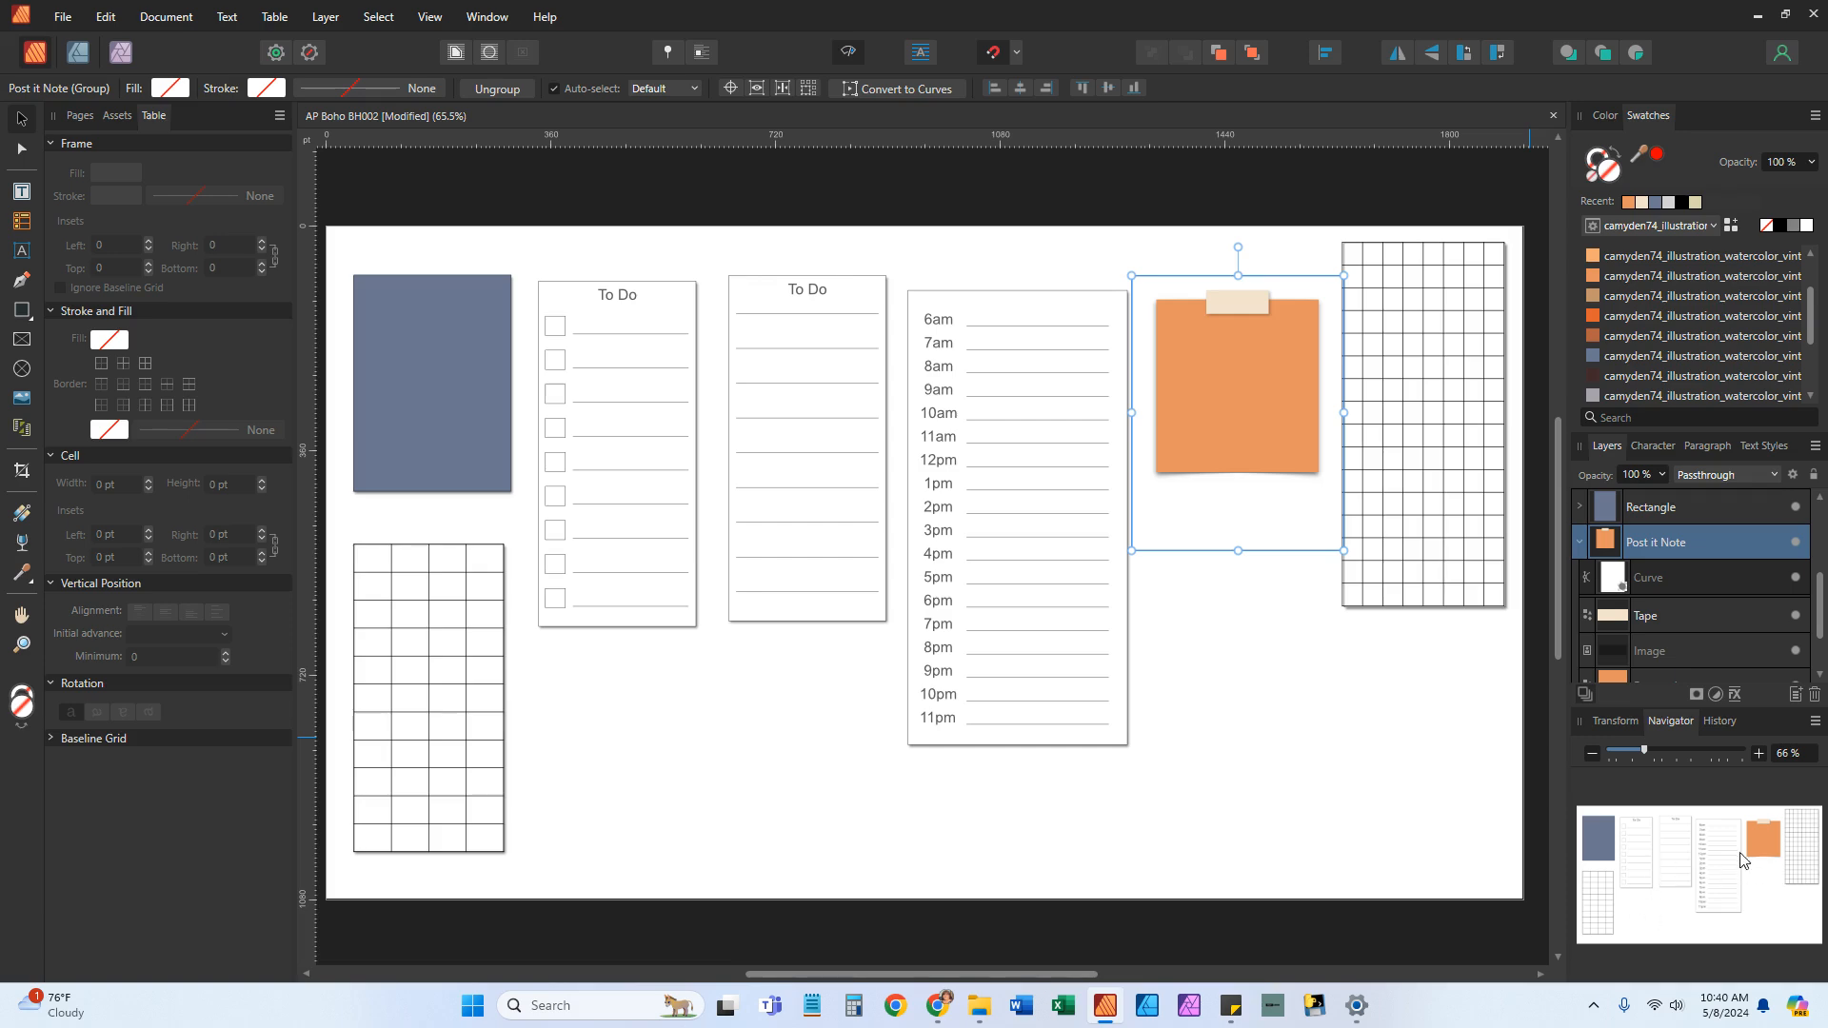
{"action": "mouse_move", "coordinate": [1647, 753]}
{"action": "left_mouse_down"}
{"action": "mouse_move", "coordinate": [1662, 754]}
{"action": "mouse_move", "coordinate": [1639, 755]}
{"action": "left_mouse_up"}
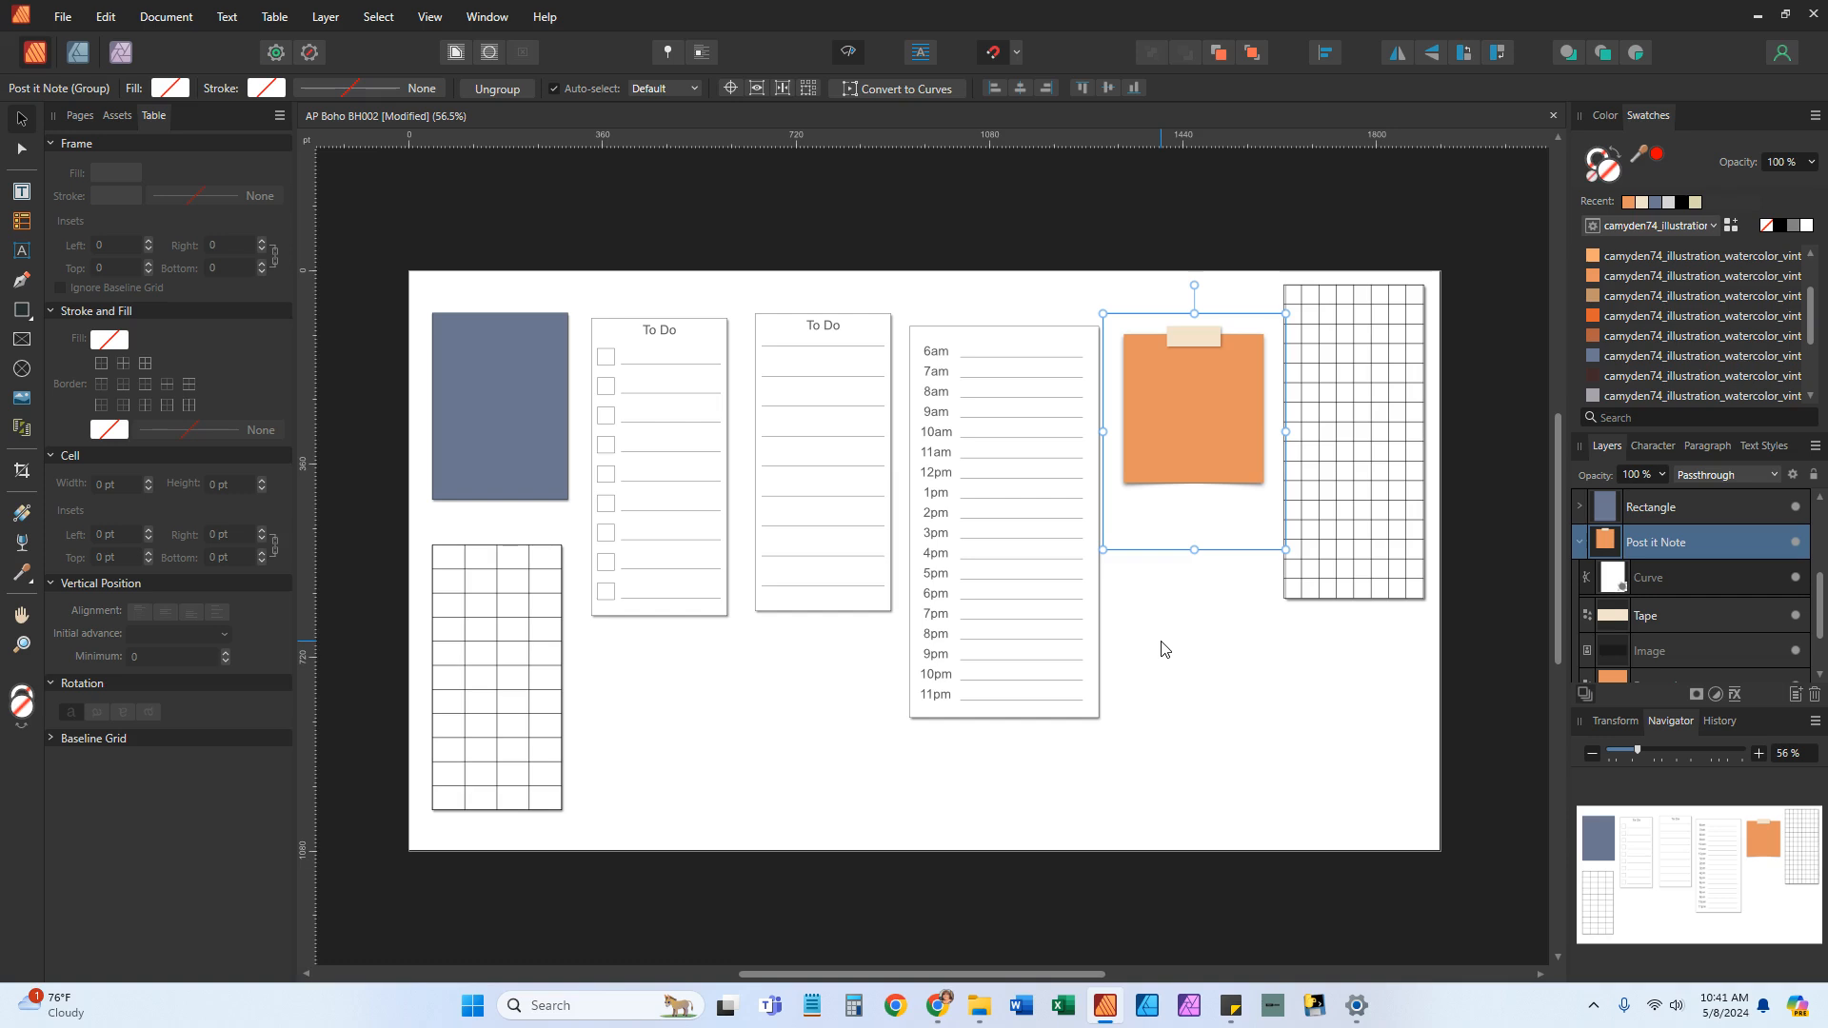
{"action": "scroll", "coordinate": [1161, 649], "scroll_direction": "up", "scroll_amount": 4}
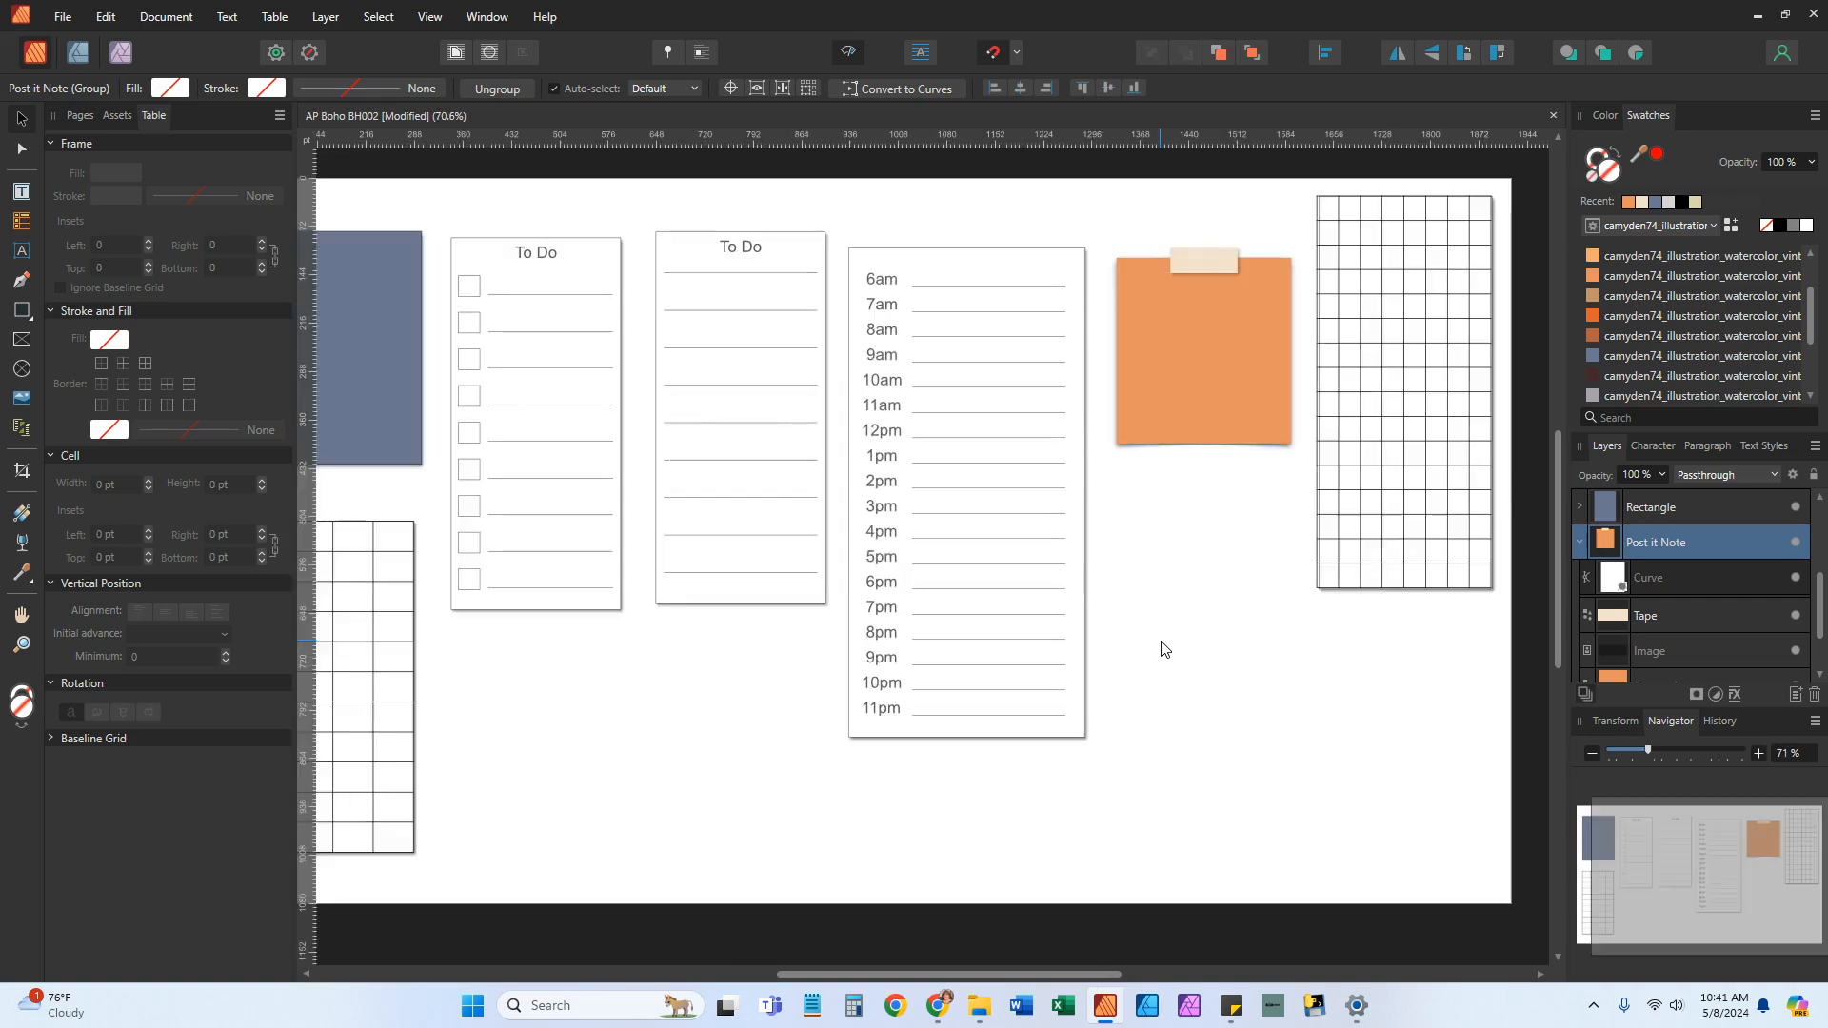
{"action": "scroll", "coordinate": [1160, 648], "scroll_direction": "up", "scroll_amount": 1}
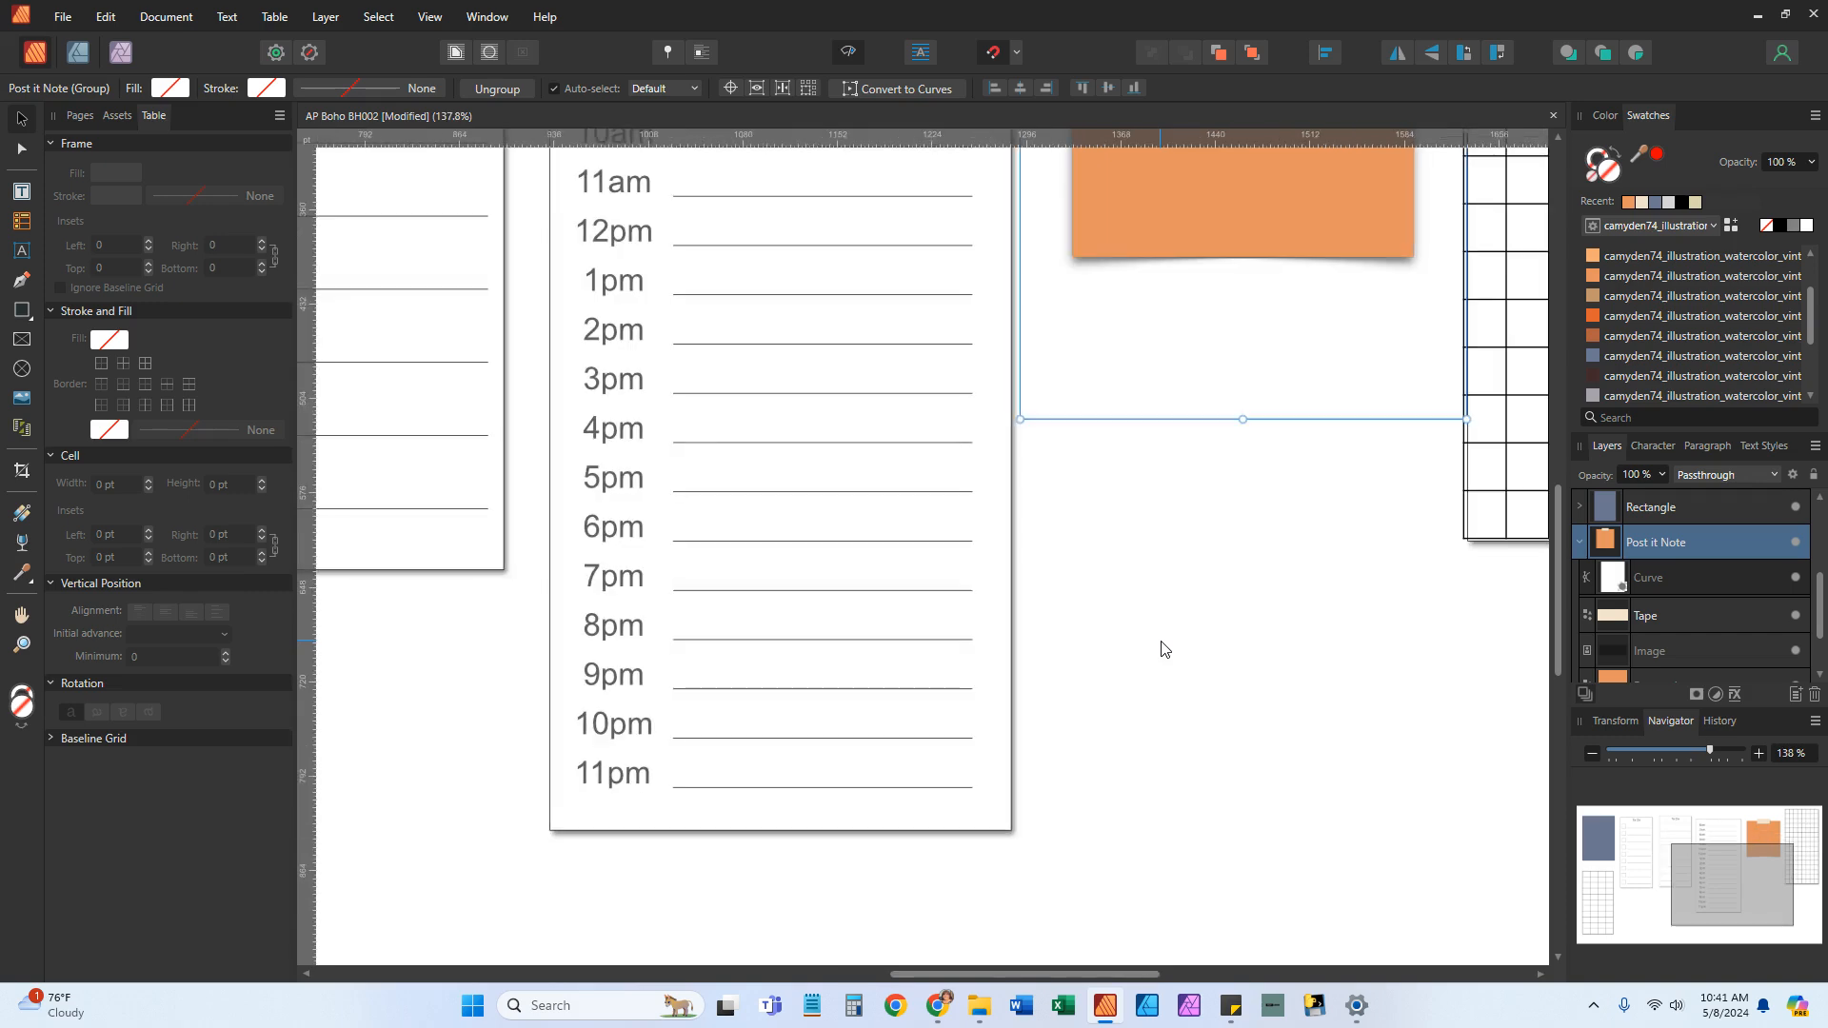
{"action": "scroll", "coordinate": [1196, 647], "scroll_direction": "down", "scroll_amount": 3}
{"action": "scroll", "coordinate": [1196, 648], "scroll_direction": "down", "scroll_amount": 1}
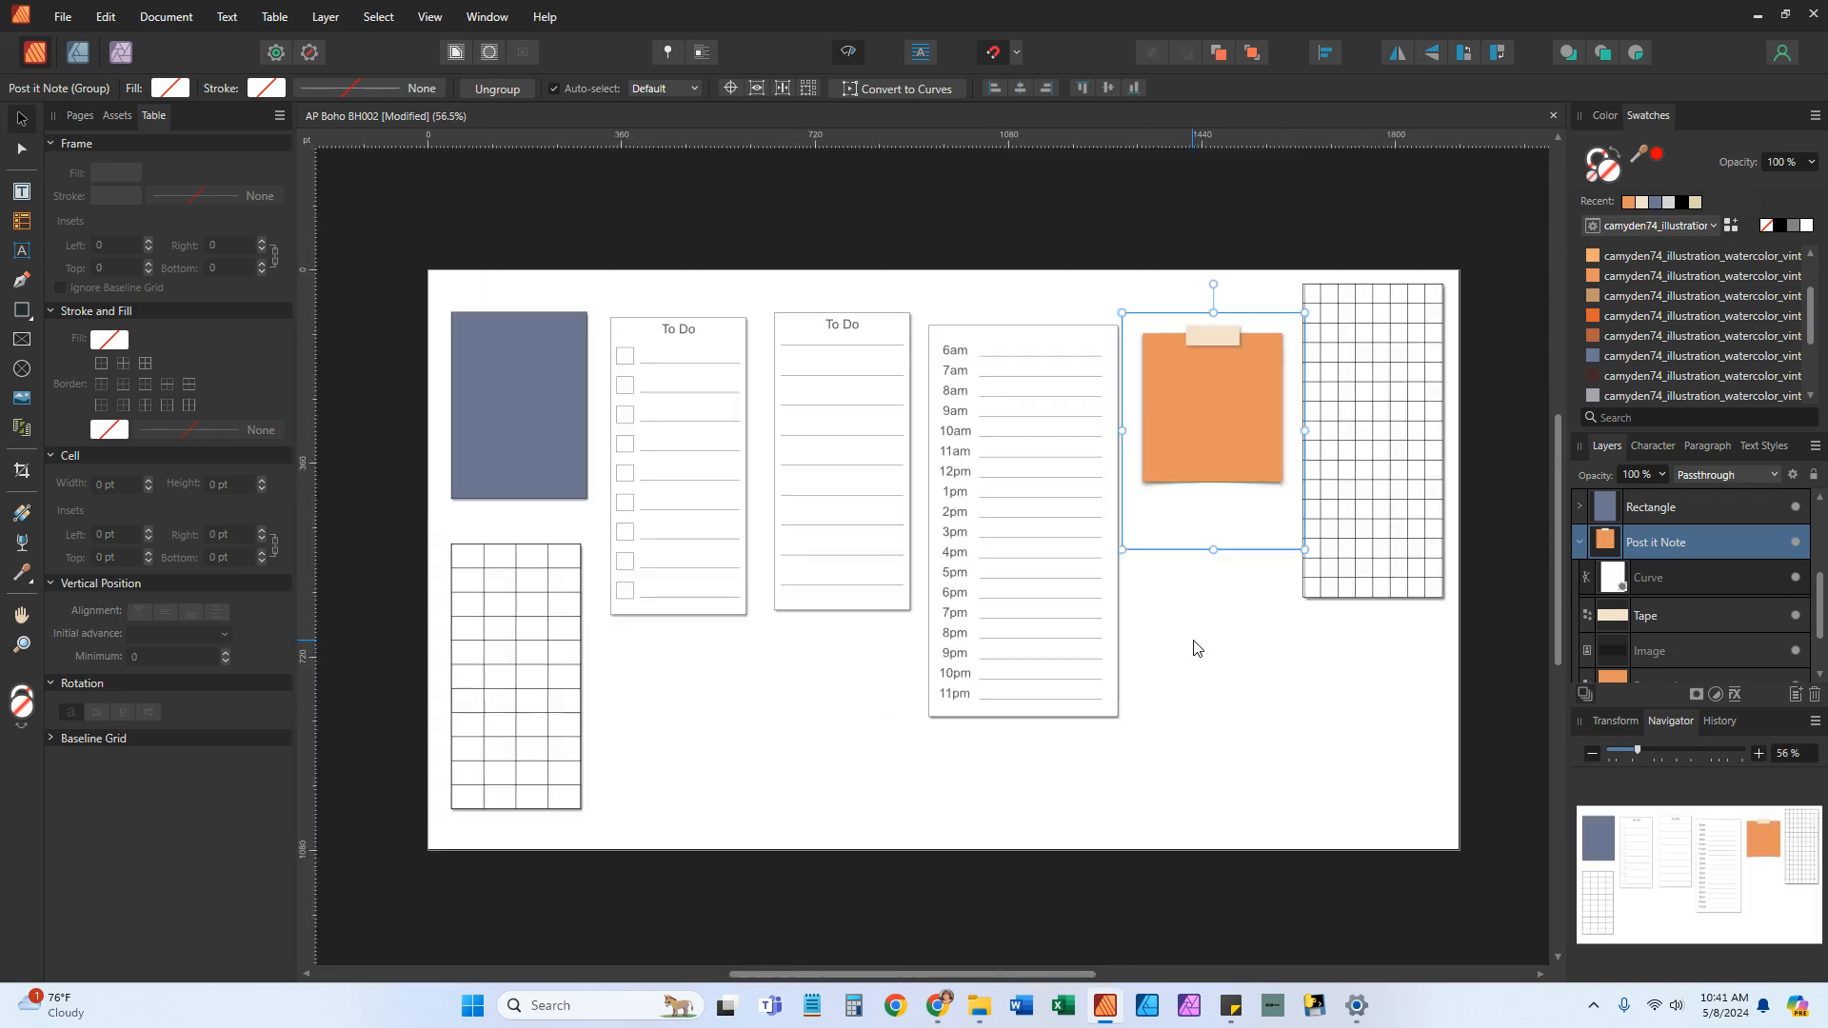
{"action": "scroll", "coordinate": [1196, 648], "scroll_direction": "up", "scroll_amount": 2}
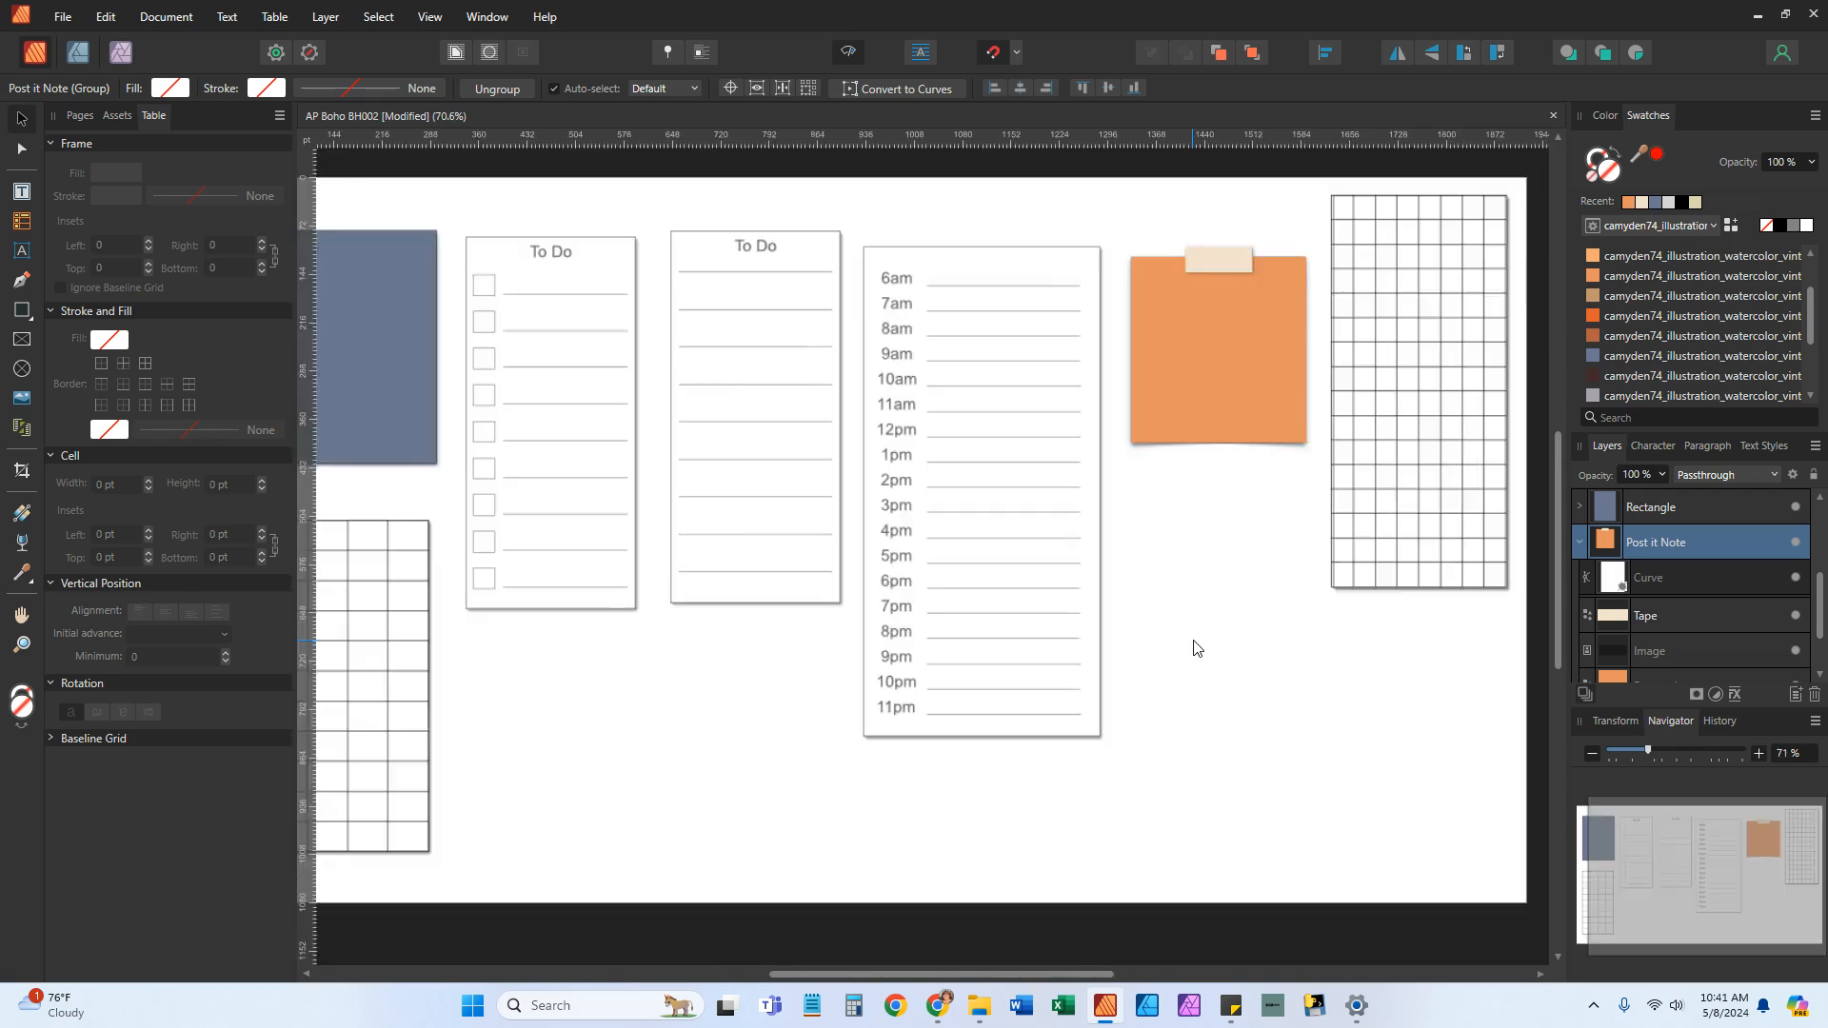
{"action": "scroll", "coordinate": [1196, 647], "scroll_direction": "up", "scroll_amount": 1}
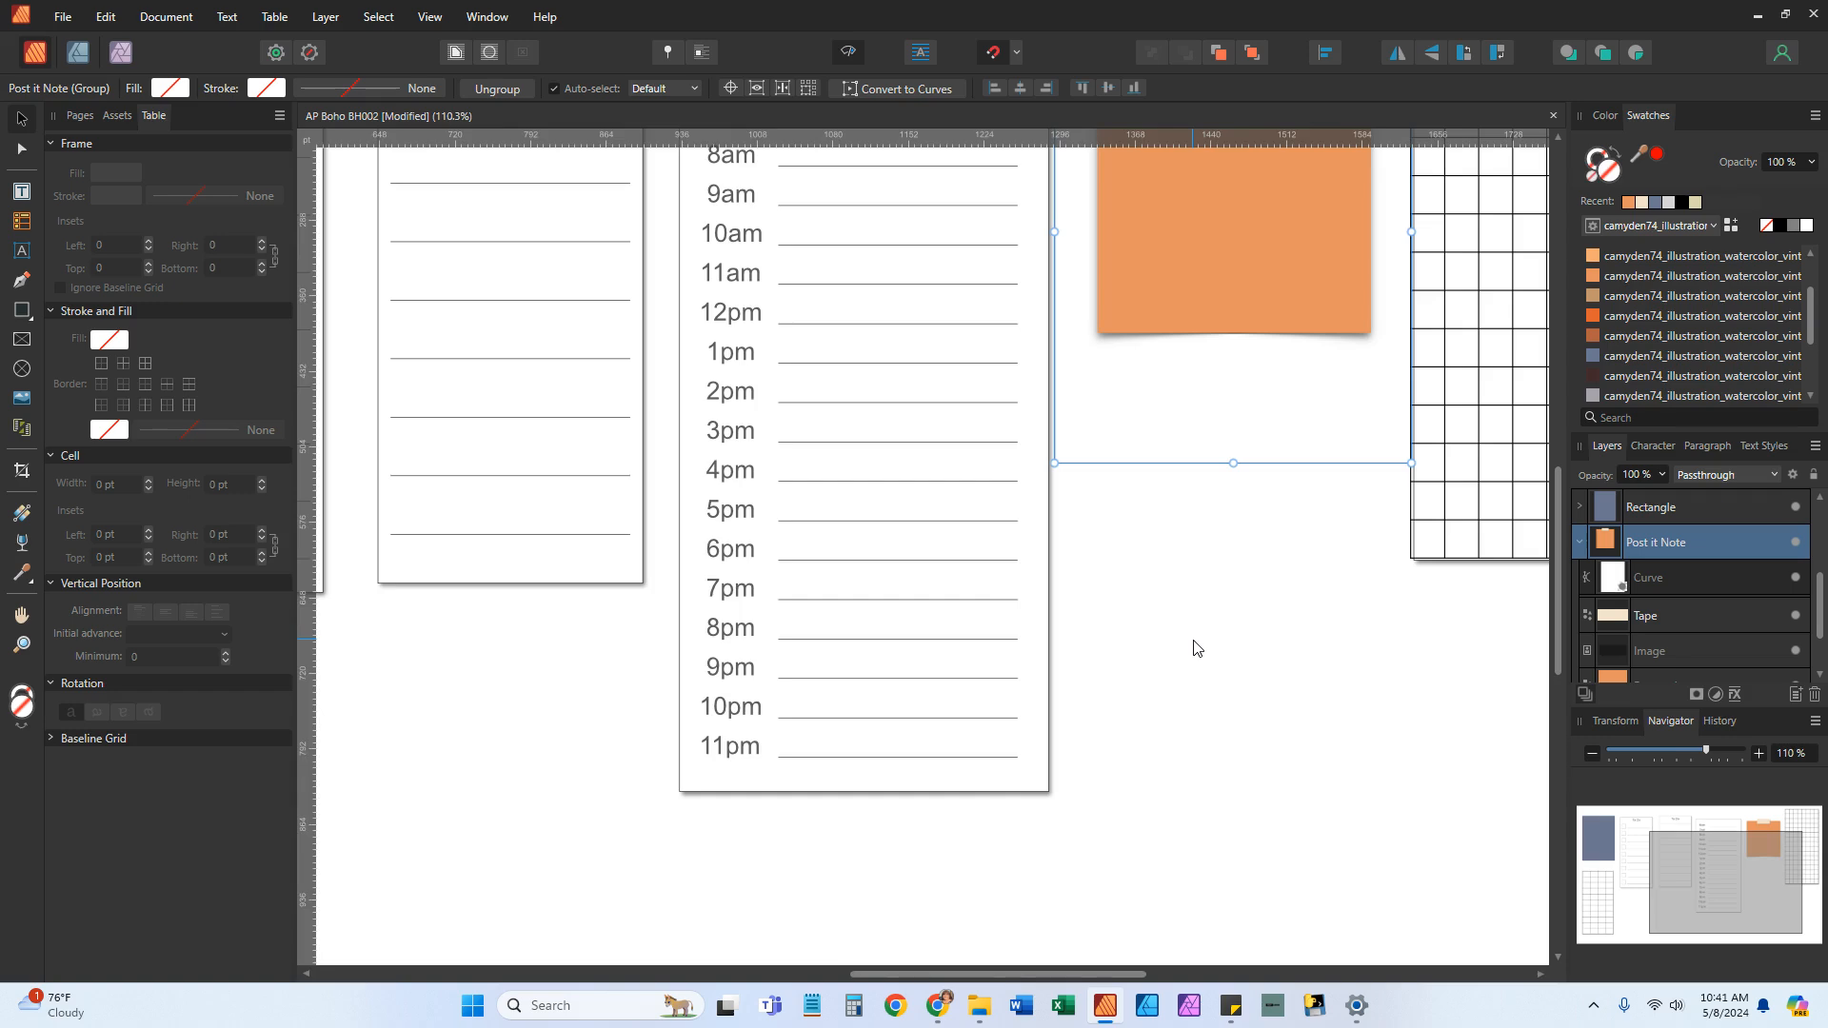
{"action": "scroll", "coordinate": [1196, 648], "scroll_direction": "down", "scroll_amount": 5}
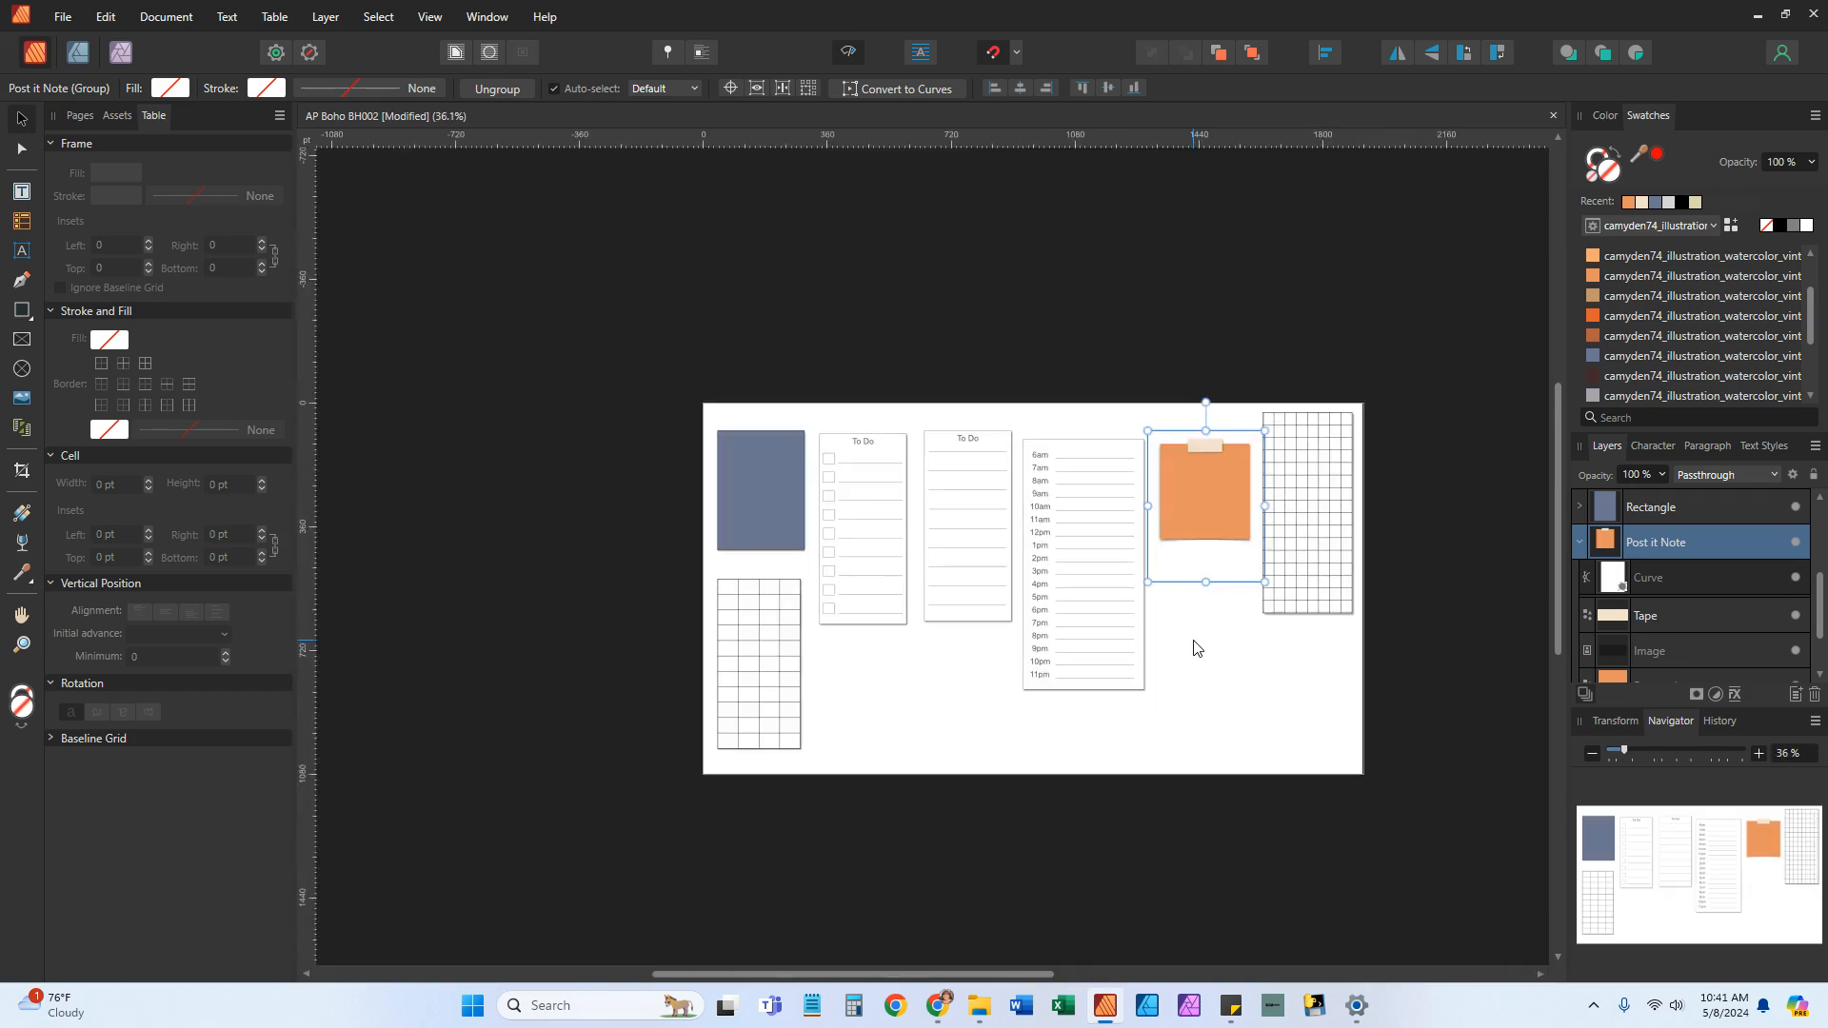
{"action": "scroll", "coordinate": [1196, 648], "scroll_direction": "up", "scroll_amount": 2}
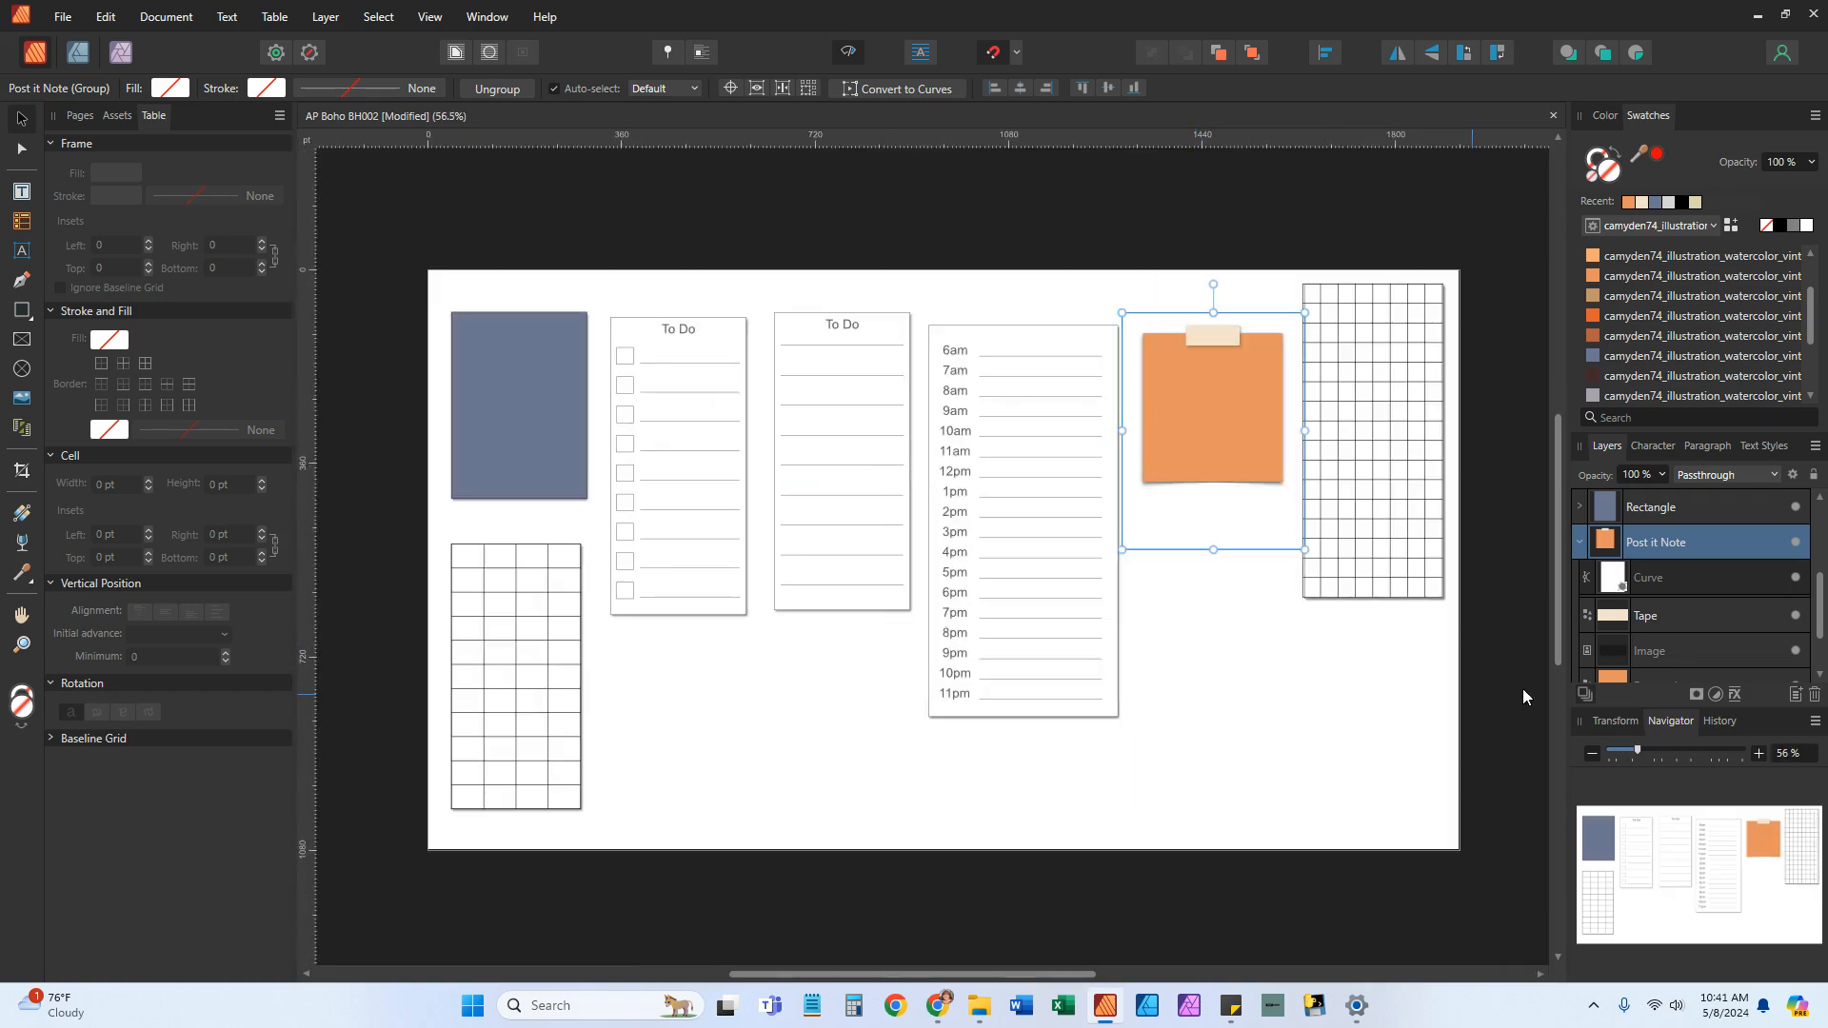
Examine the document's History, from the latest fill changes back through the earlier text, cut and transform entries
{"action": "left_click", "coordinate": [1720, 722]}
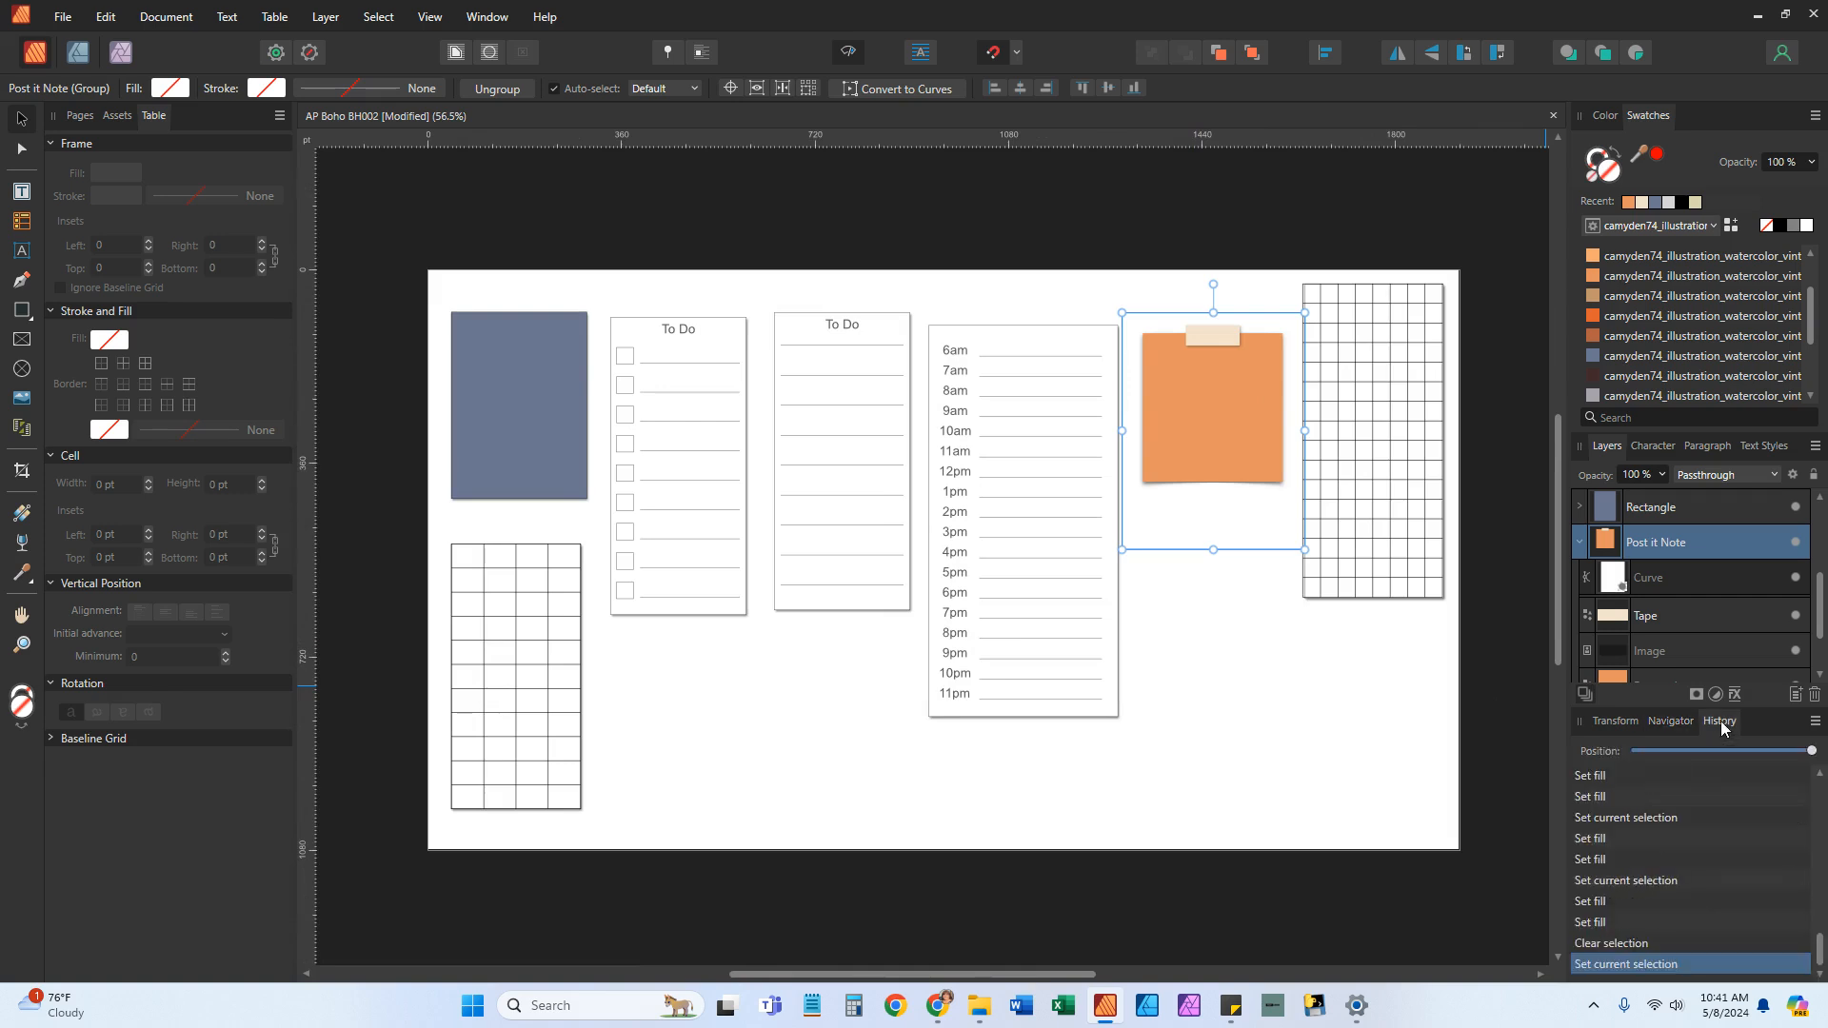
{"action": "scroll", "coordinate": [1717, 889], "scroll_direction": "up", "scroll_amount": 6}
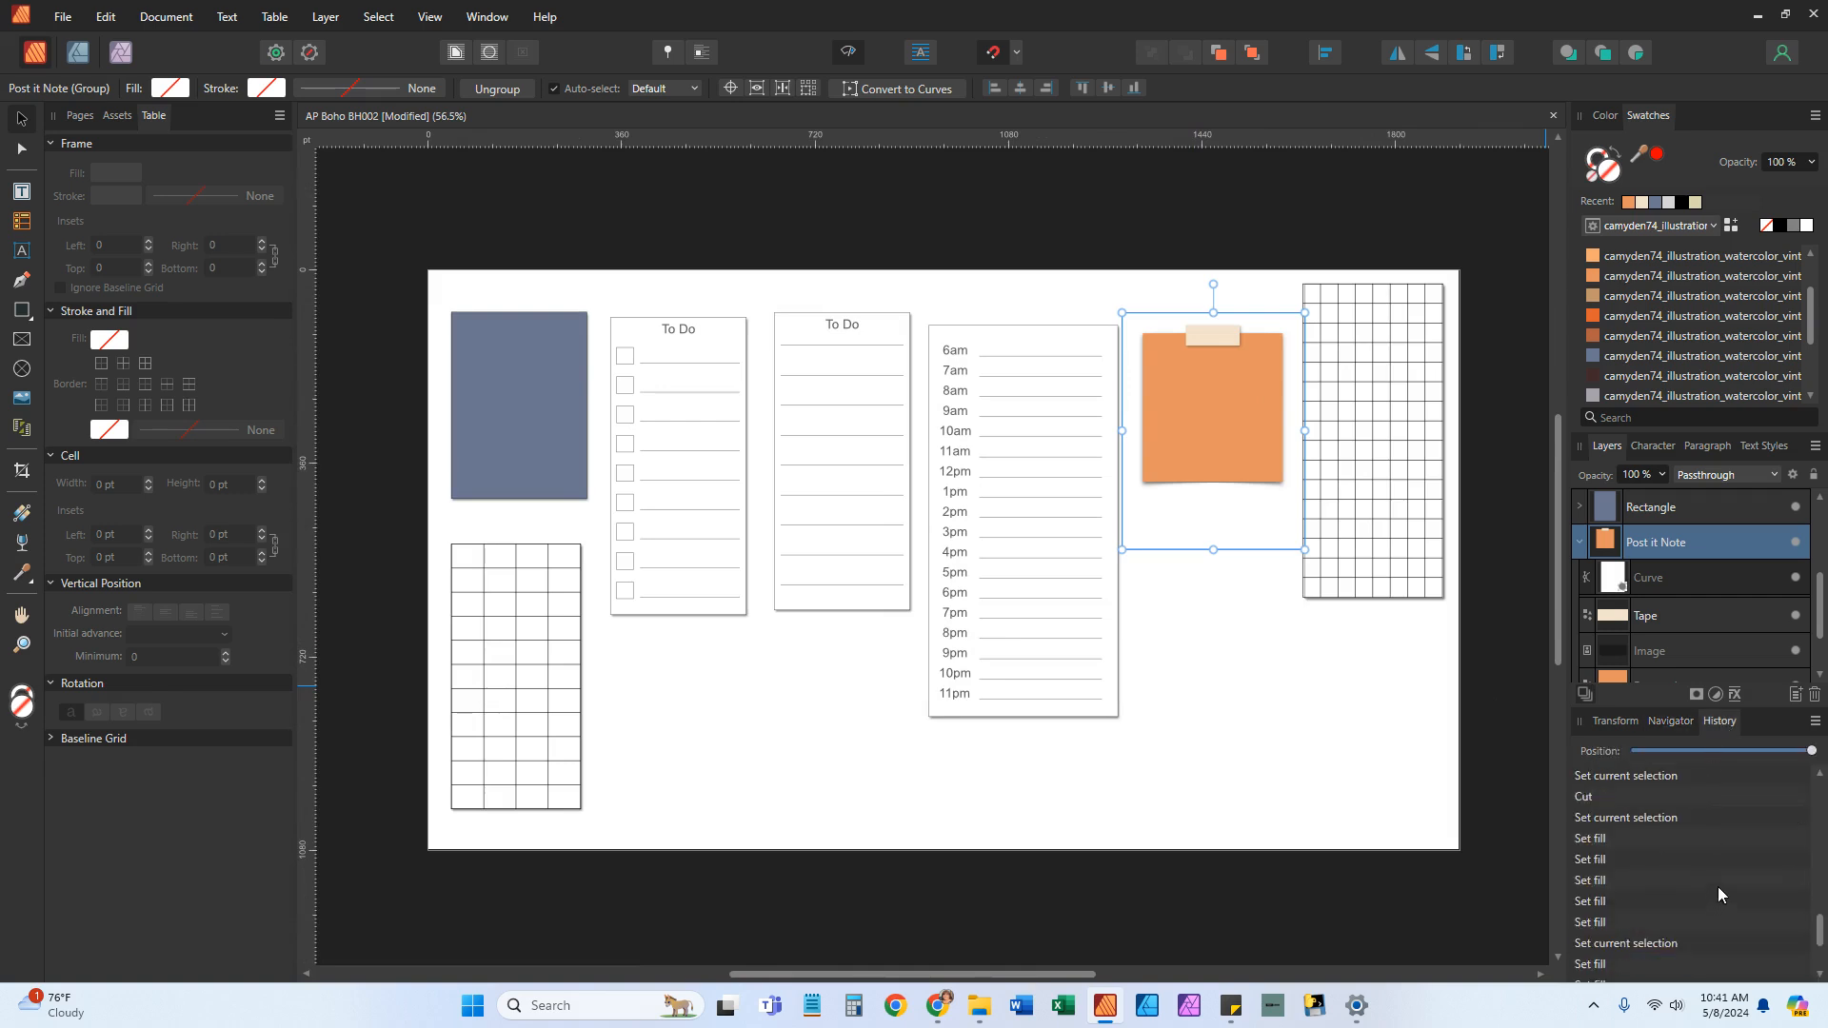
{"action": "scroll", "coordinate": [1724, 880], "scroll_direction": "up", "scroll_amount": 6}
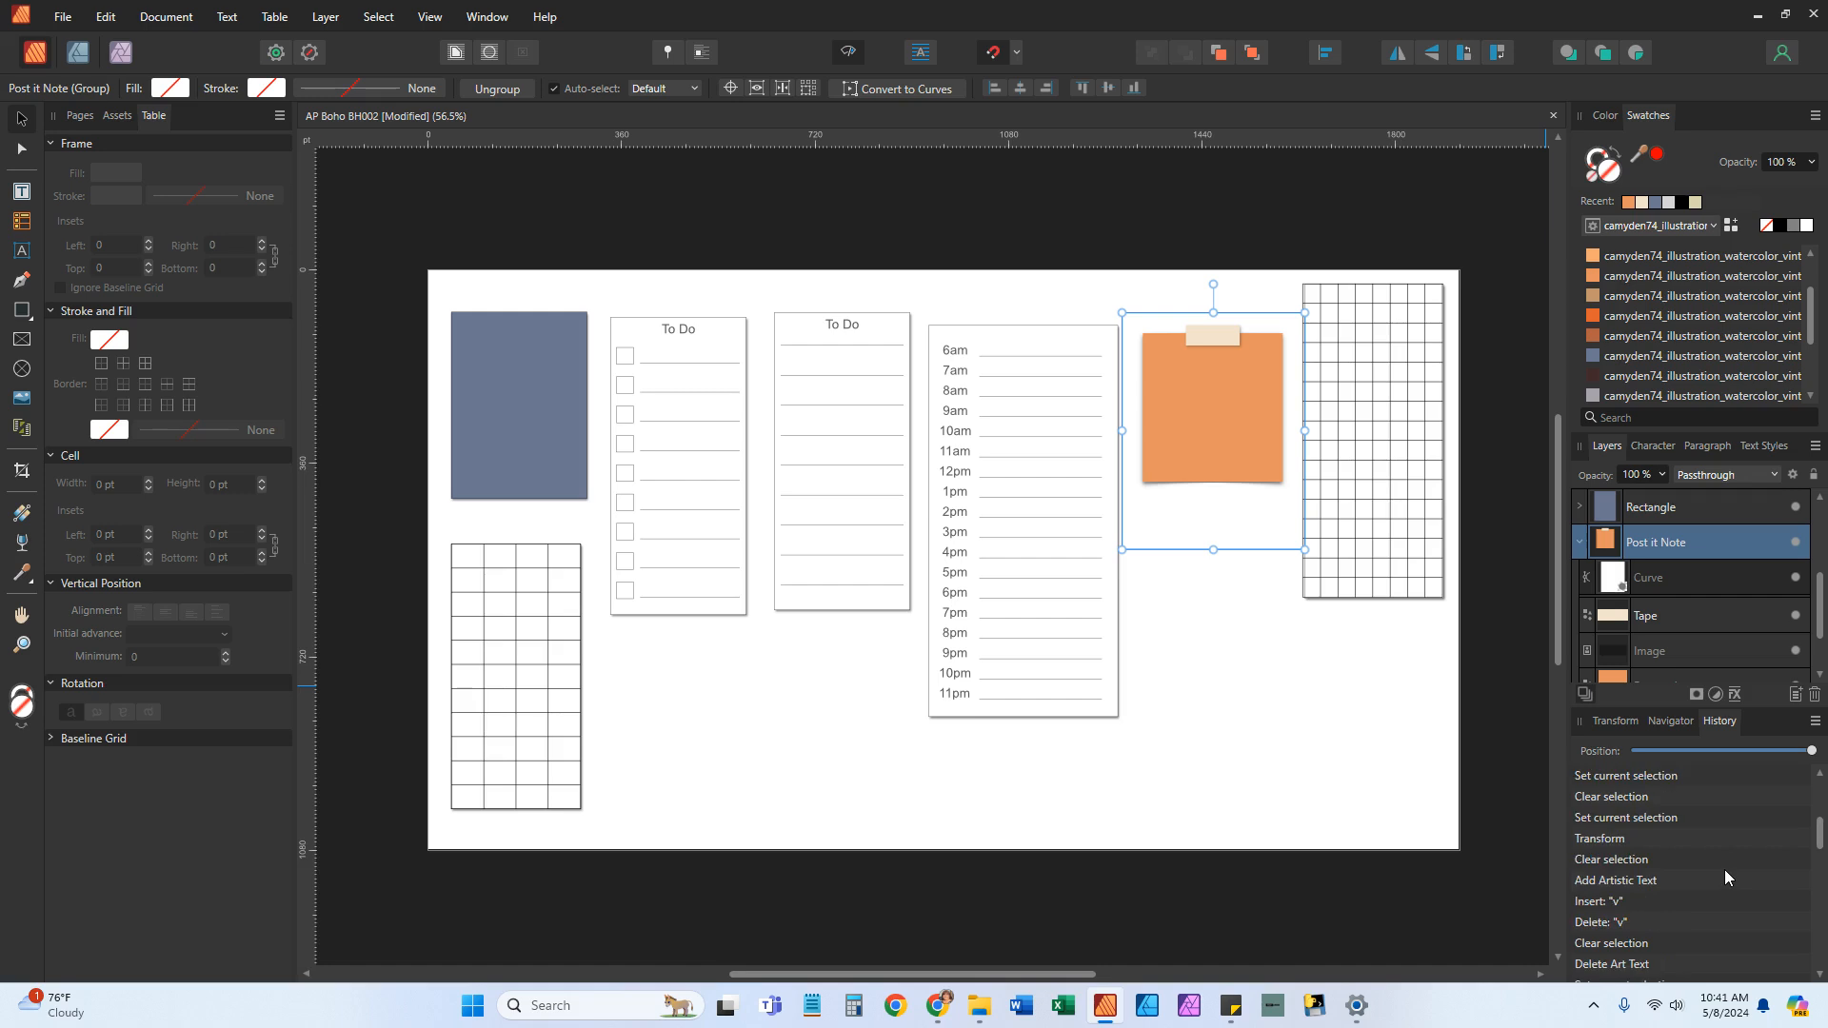
{"action": "scroll", "coordinate": [1727, 851], "scroll_direction": "down", "scroll_amount": 3}
{"action": "scroll", "coordinate": [1671, 864], "scroll_direction": "down", "scroll_amount": 3}
{"action": "scroll", "coordinate": [1712, 874], "scroll_direction": "down", "scroll_amount": 5}
{"action": "scroll", "coordinate": [1710, 907], "scroll_direction": "down", "scroll_amount": 3}
{"action": "scroll", "coordinate": [1714, 903], "scroll_direction": "down", "scroll_amount": 2}
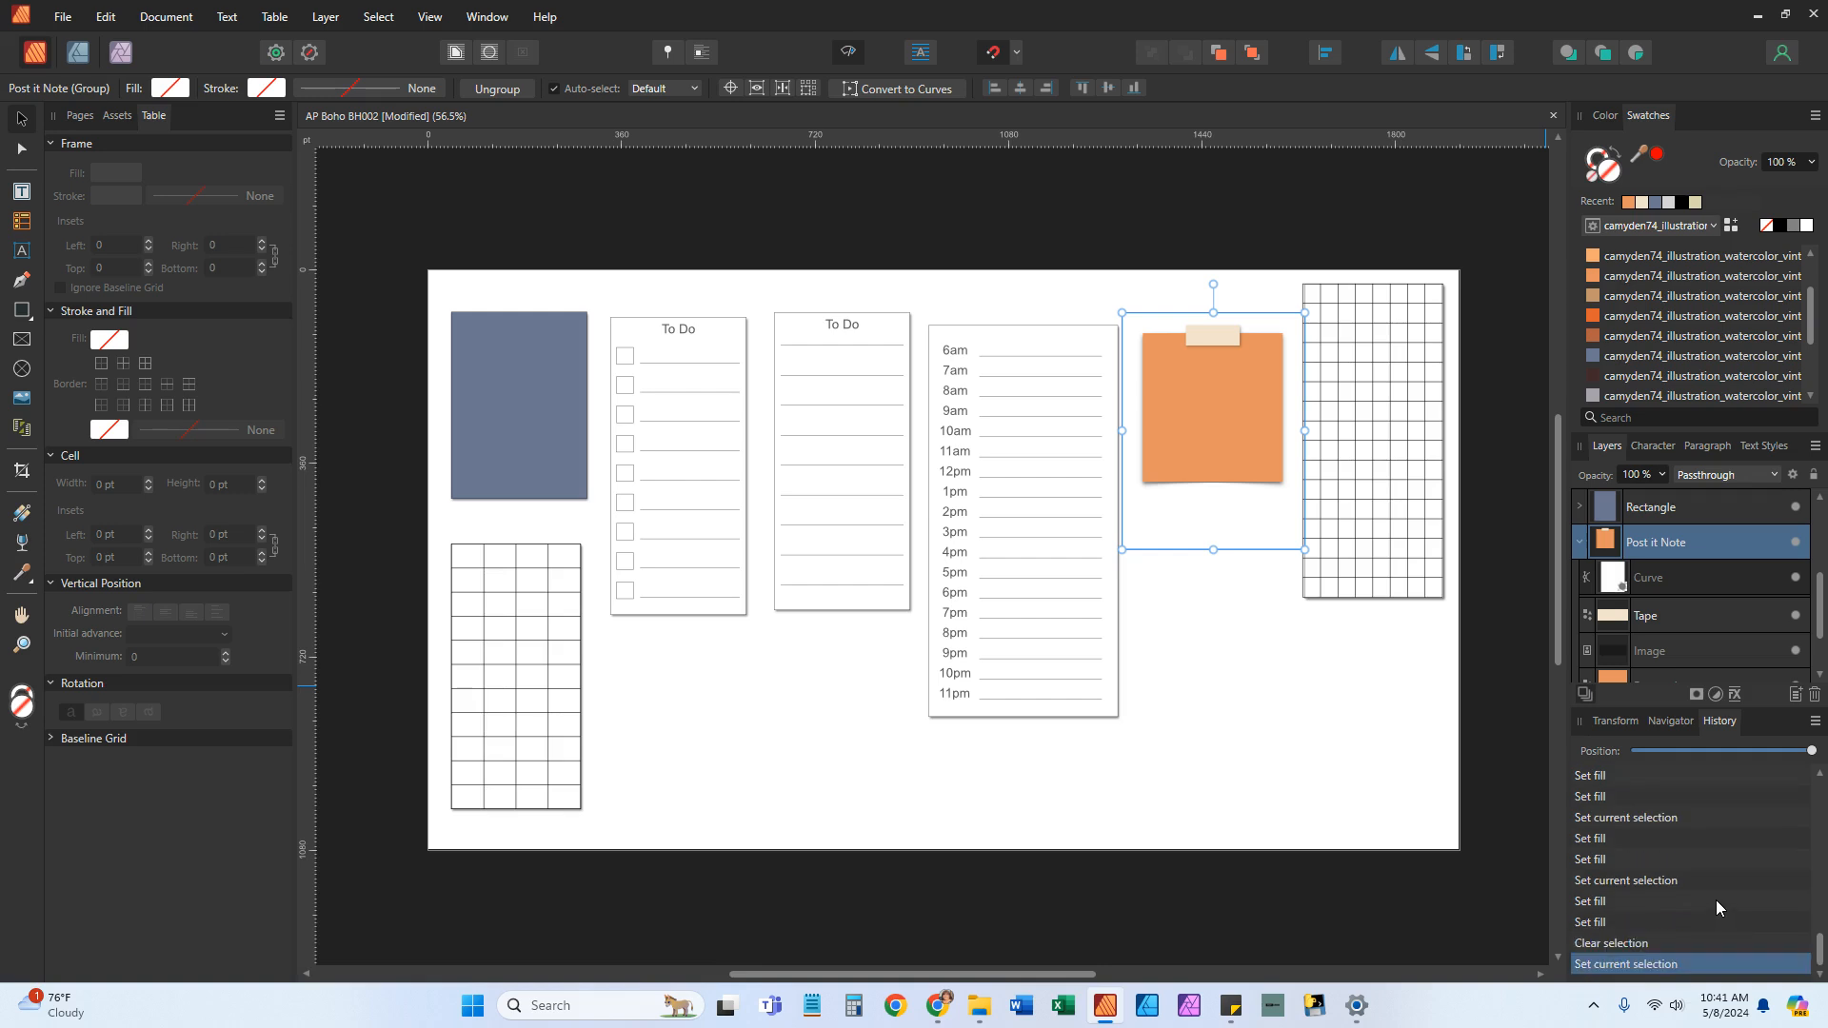
{"action": "scroll", "coordinate": [1715, 900], "scroll_direction": "up", "scroll_amount": 5}
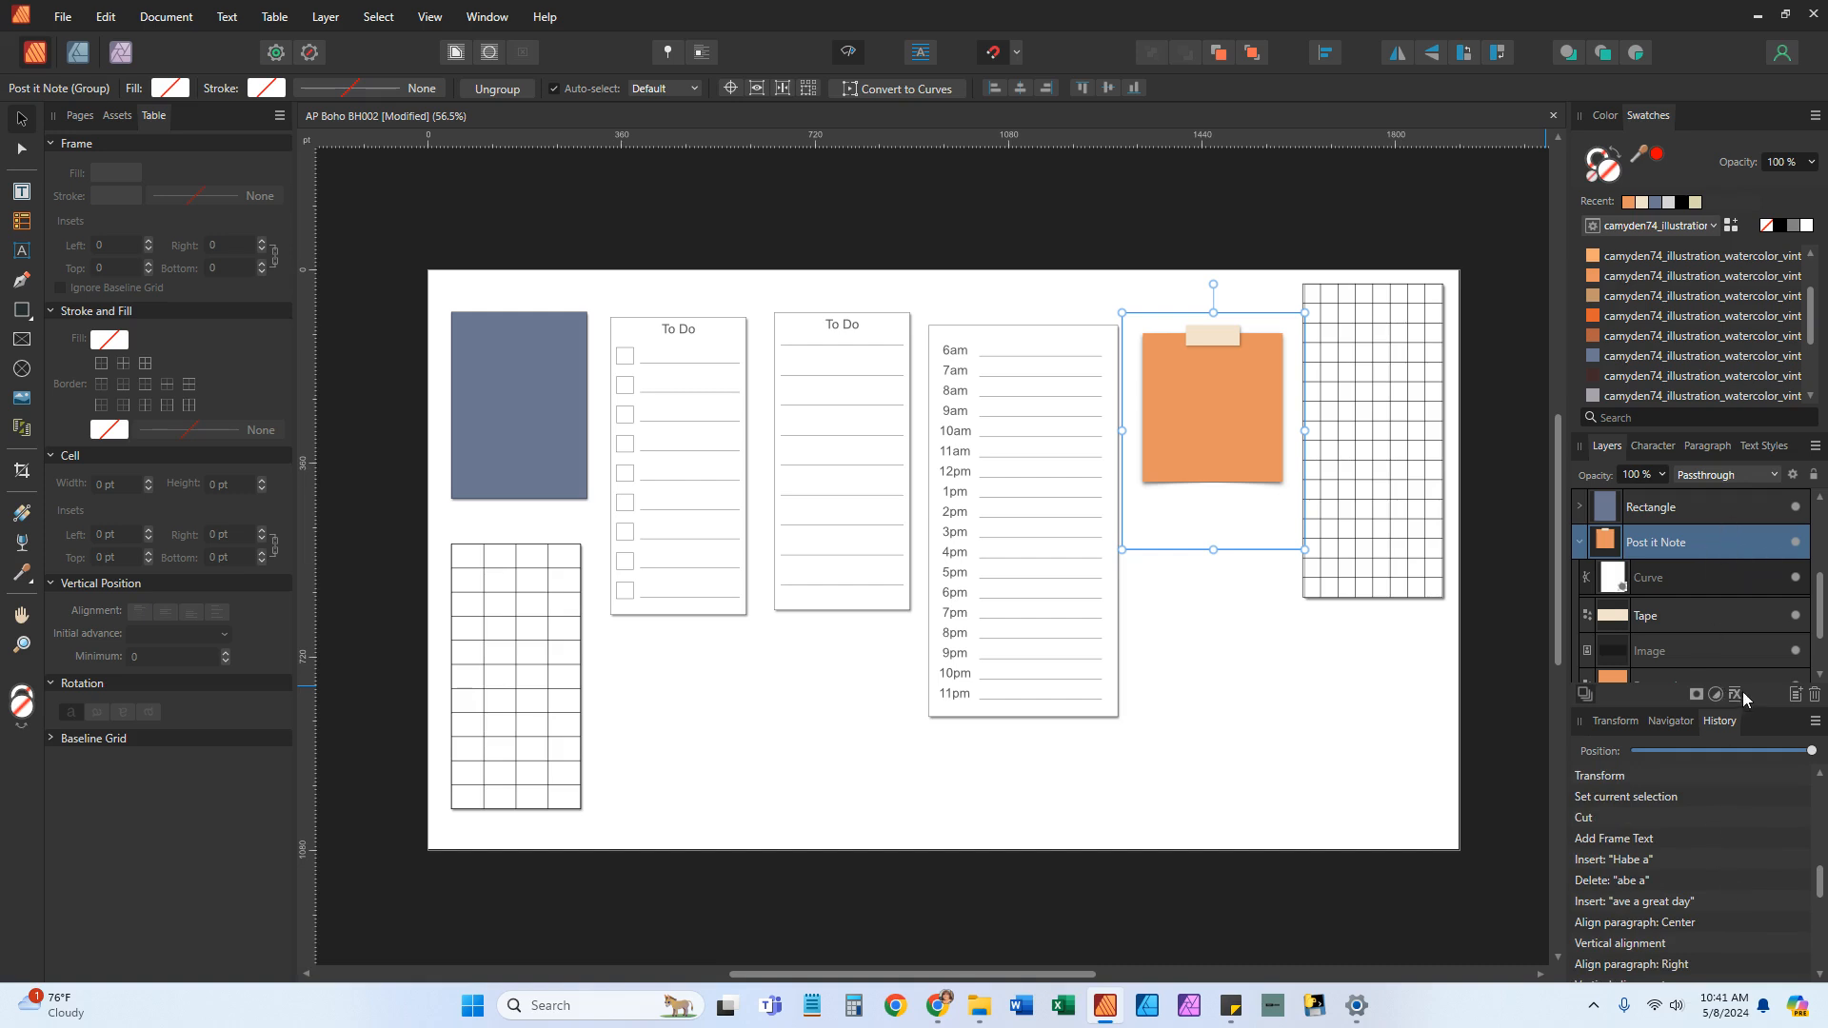
Try an Outer Glow layer effect on the Post it Note's orange rectangle, with radius 28.8 px and intensity 94%
{"action": "double_click", "coordinate": [1219, 421]}
{"action": "scroll", "coordinate": [1220, 420], "scroll_direction": "up", "scroll_amount": 5}
{"action": "scroll", "coordinate": [1220, 421], "scroll_direction": "up", "scroll_amount": 1}
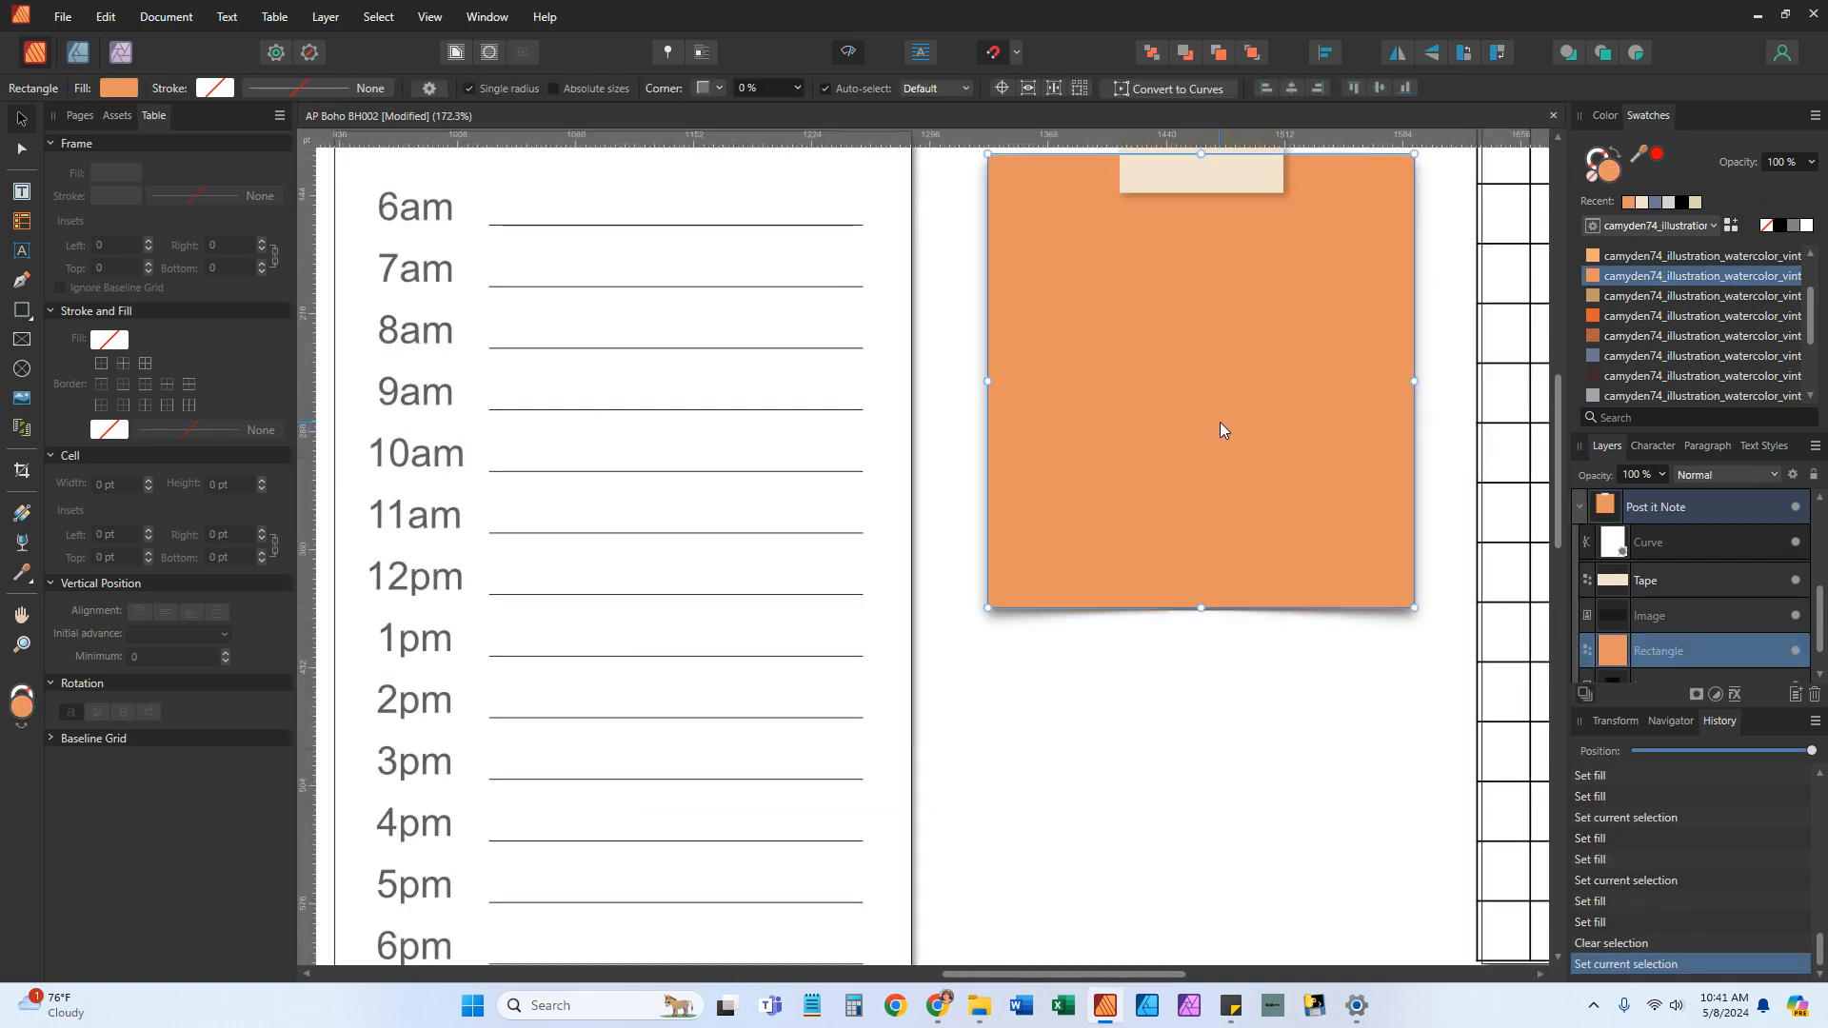
{"action": "left_click", "coordinate": [1735, 694]}
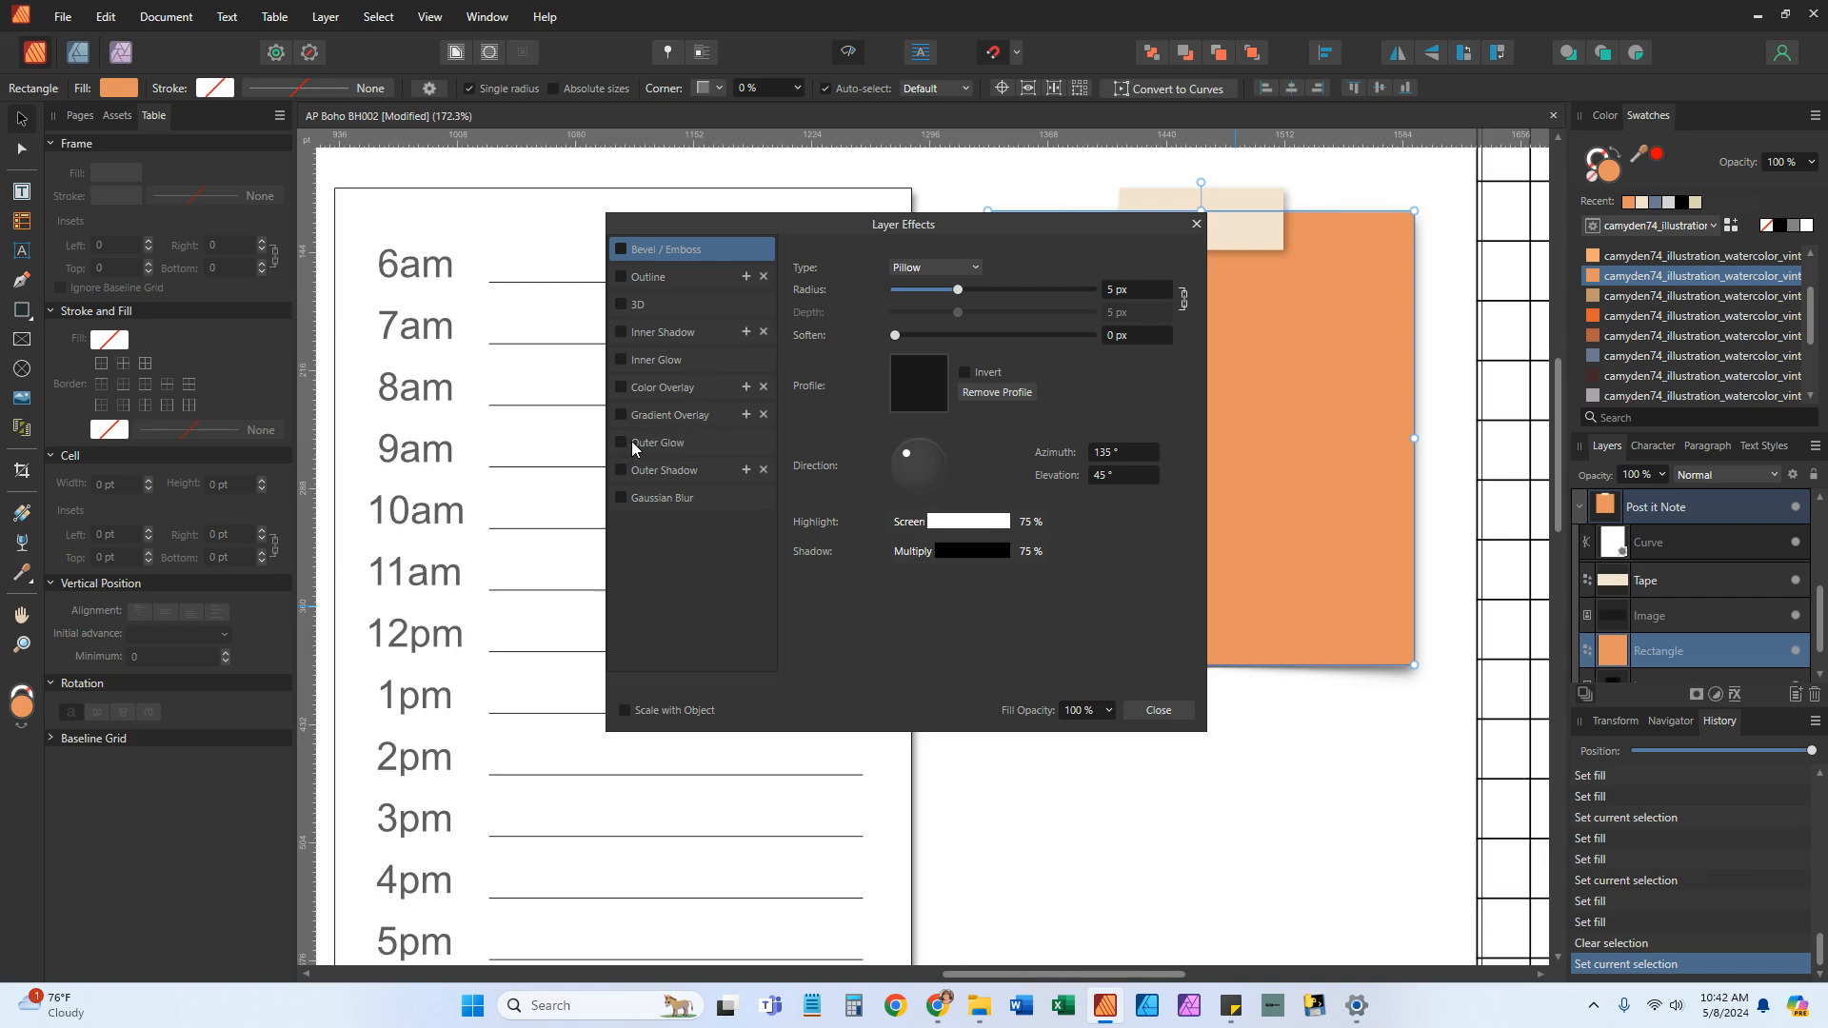
{"action": "left_click", "coordinate": [620, 443]}
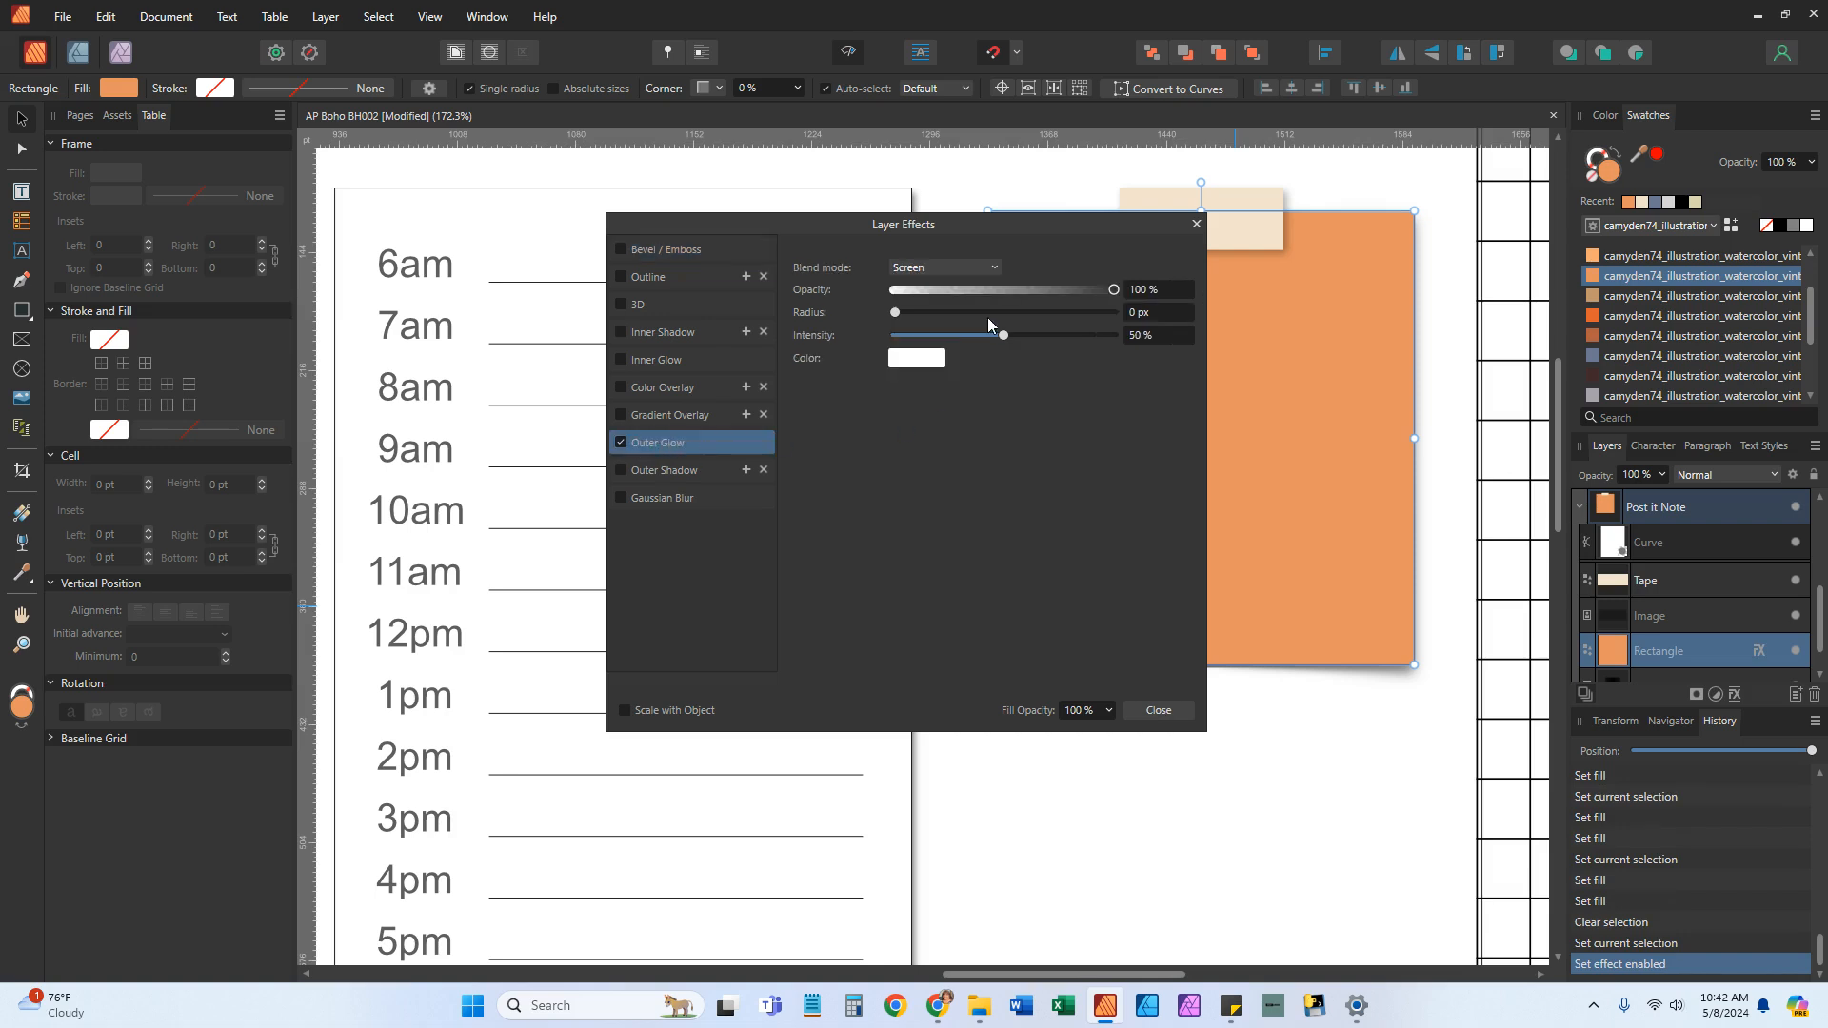
{"action": "left_click_drag", "start_coordinate": [897, 311], "coordinate": [1102, 341]}
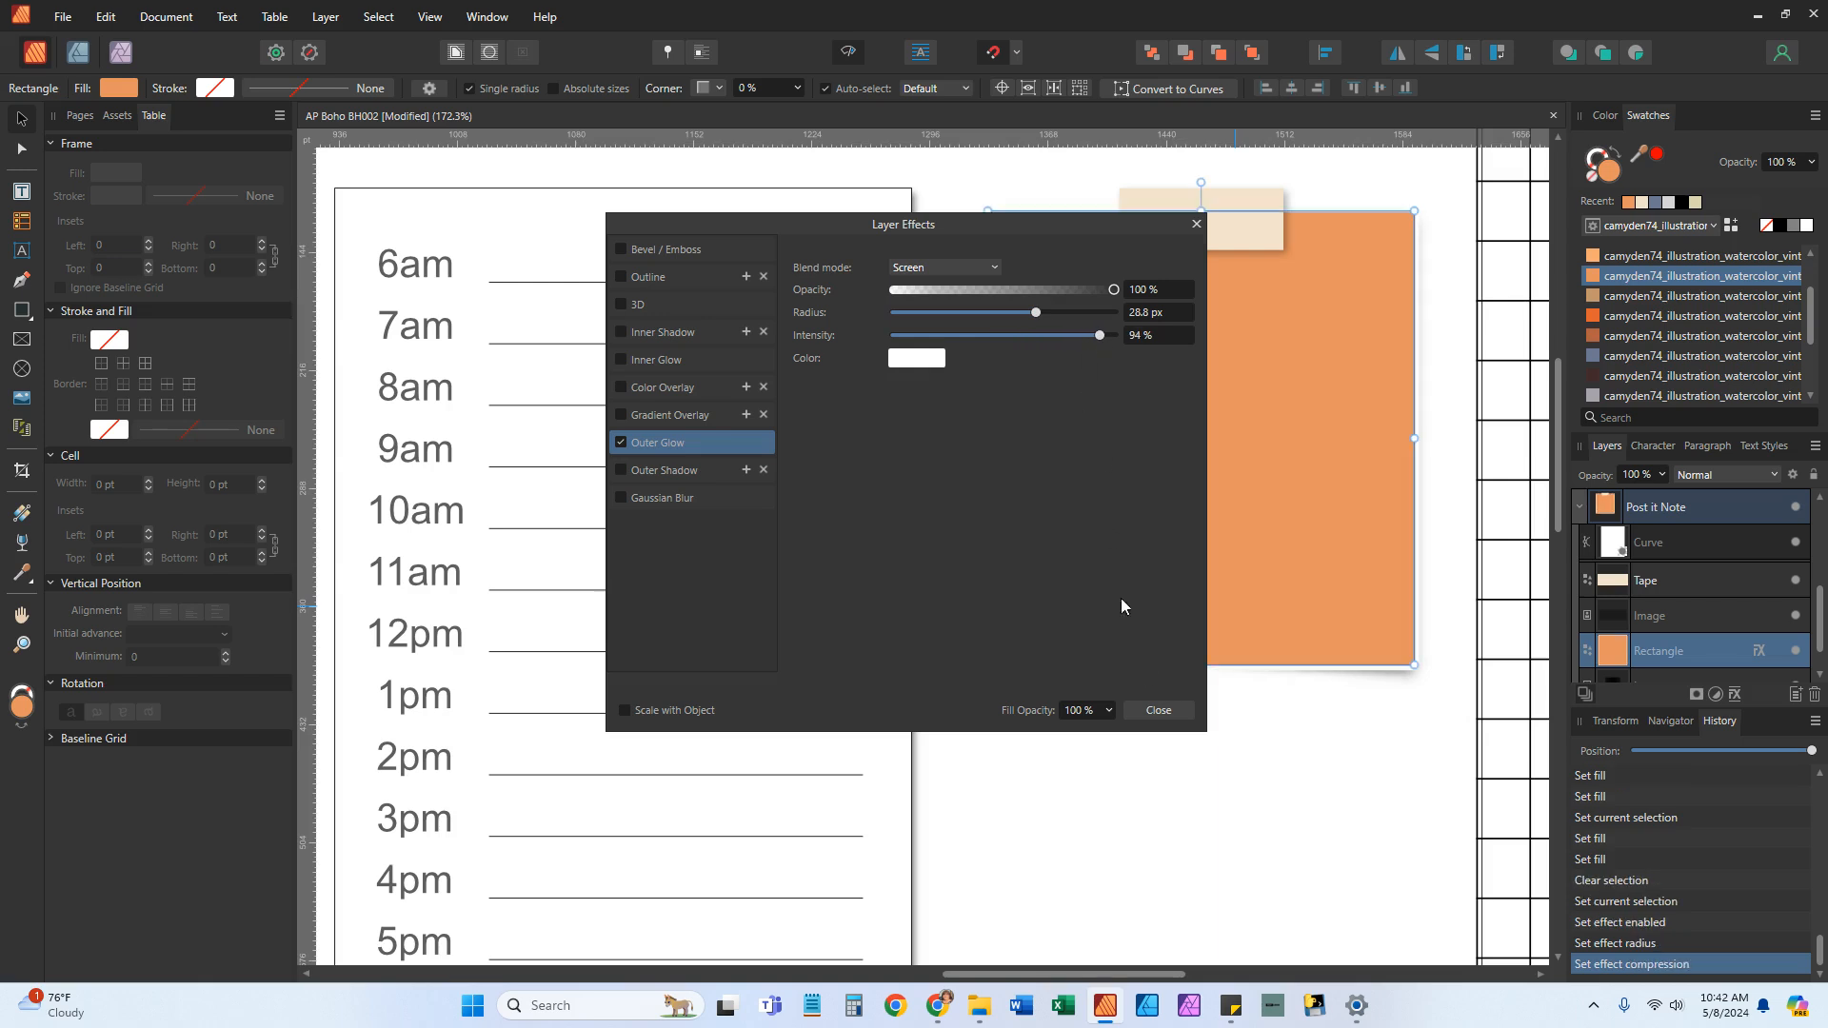
{"action": "left_click", "coordinate": [1158, 711]}
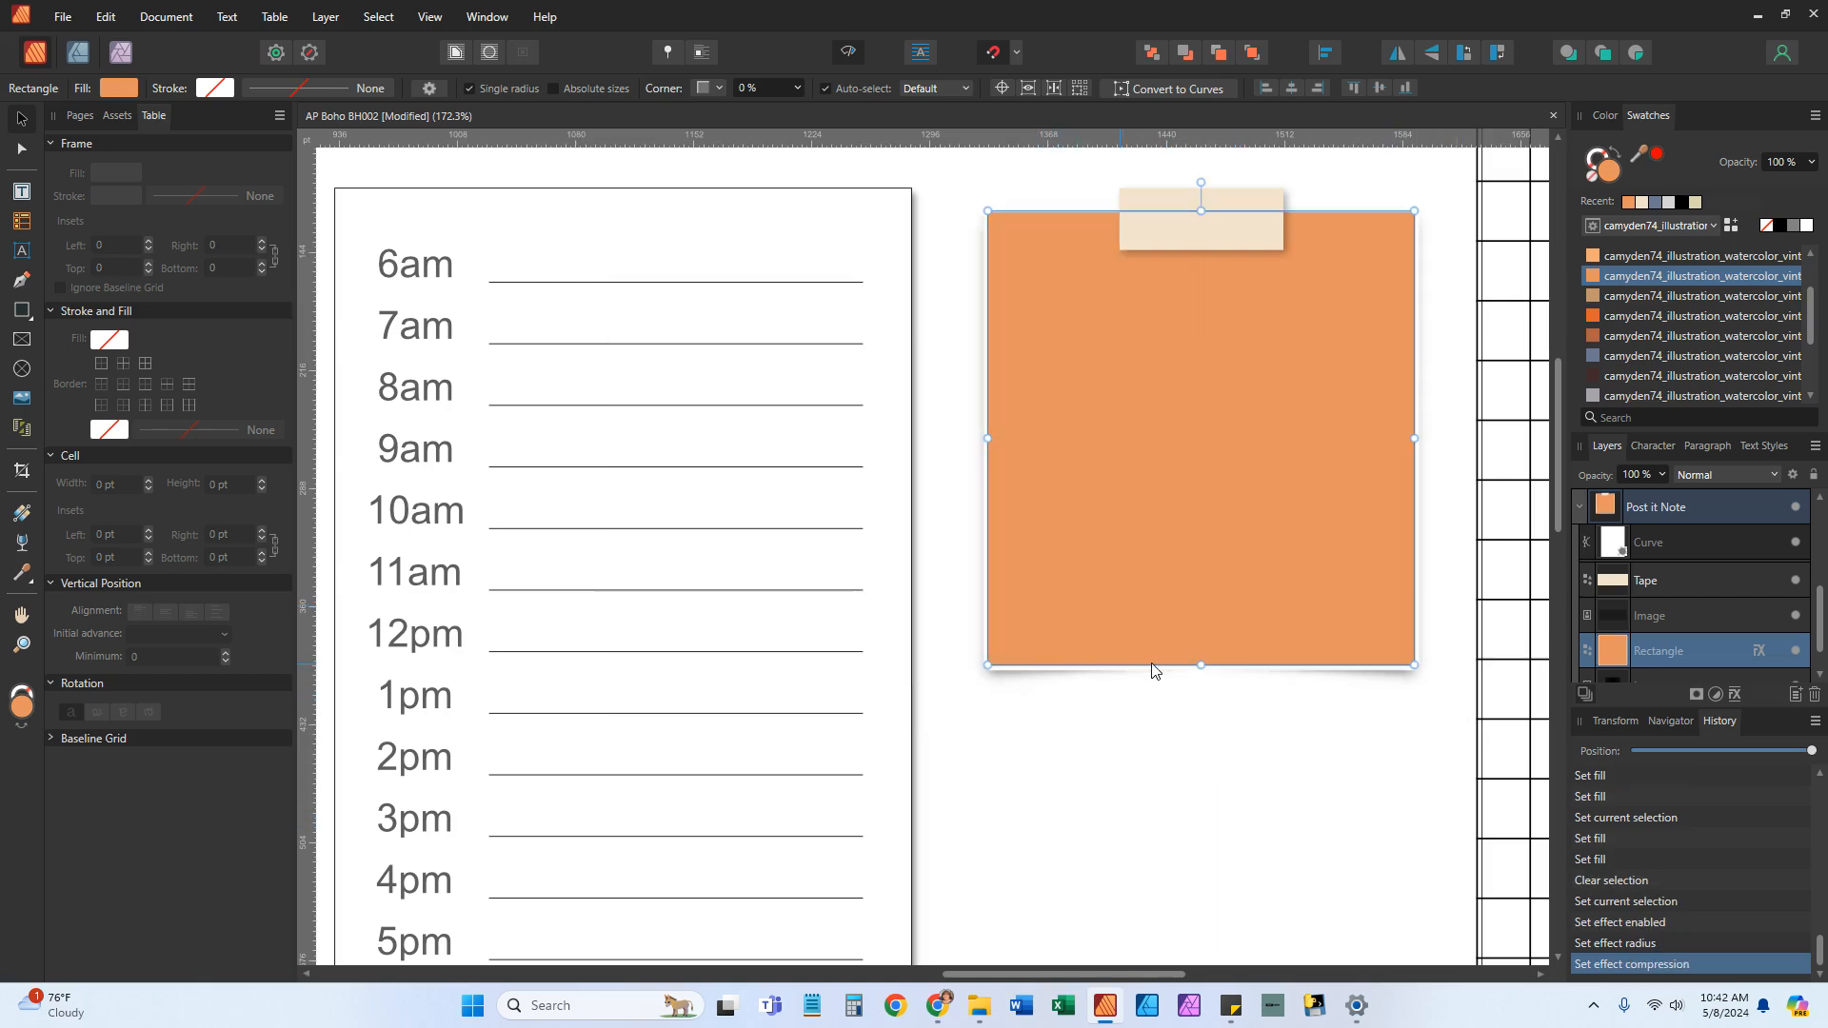
Undo the Outer Glow radius, intensity and effect changes on the Post it Note's orange rectangle
{"action": "left_click", "coordinate": [1198, 768]}
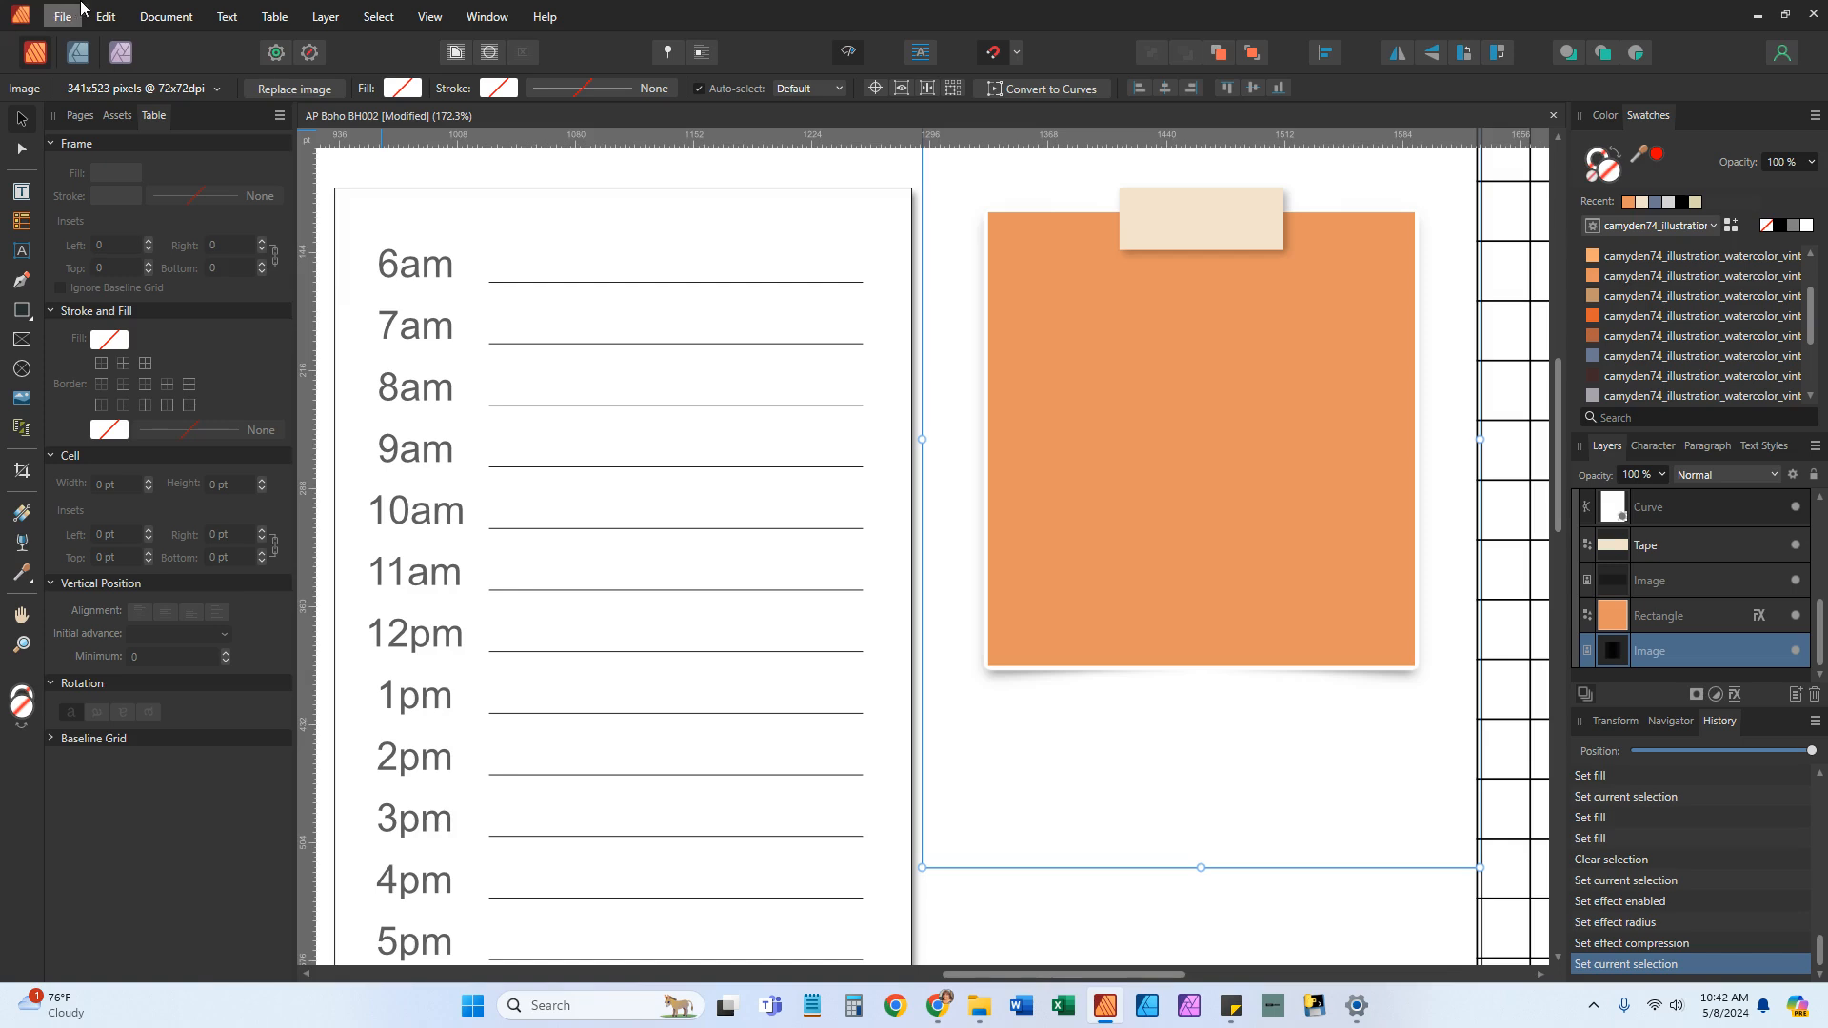
{"action": "left_click", "coordinate": [106, 16]}
{"action": "left_click", "coordinate": [106, 36]}
{"action": "left_click", "coordinate": [106, 17]}
{"action": "left_click", "coordinate": [107, 36]}
{"action": "left_click", "coordinate": [107, 23]}
{"action": "left_click", "coordinate": [108, 36]}
{"action": "left_click", "coordinate": [106, 18]}
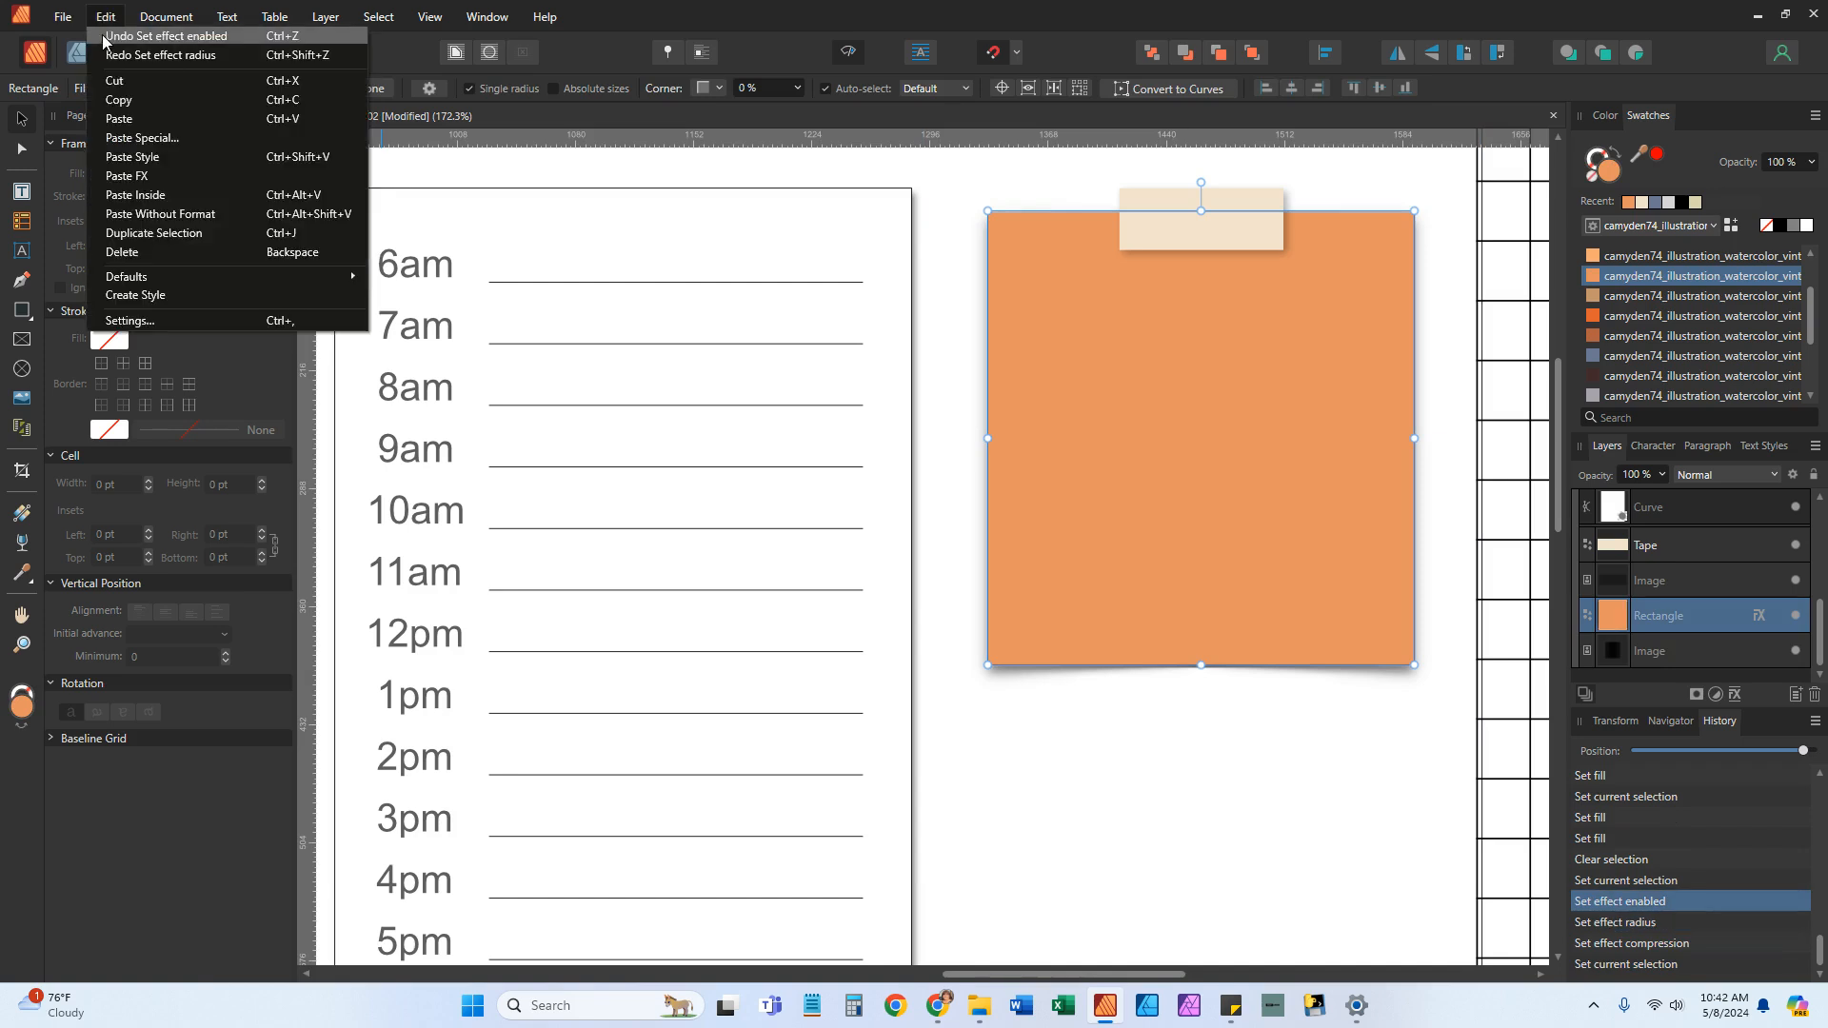
{"action": "left_click", "coordinate": [103, 39]}
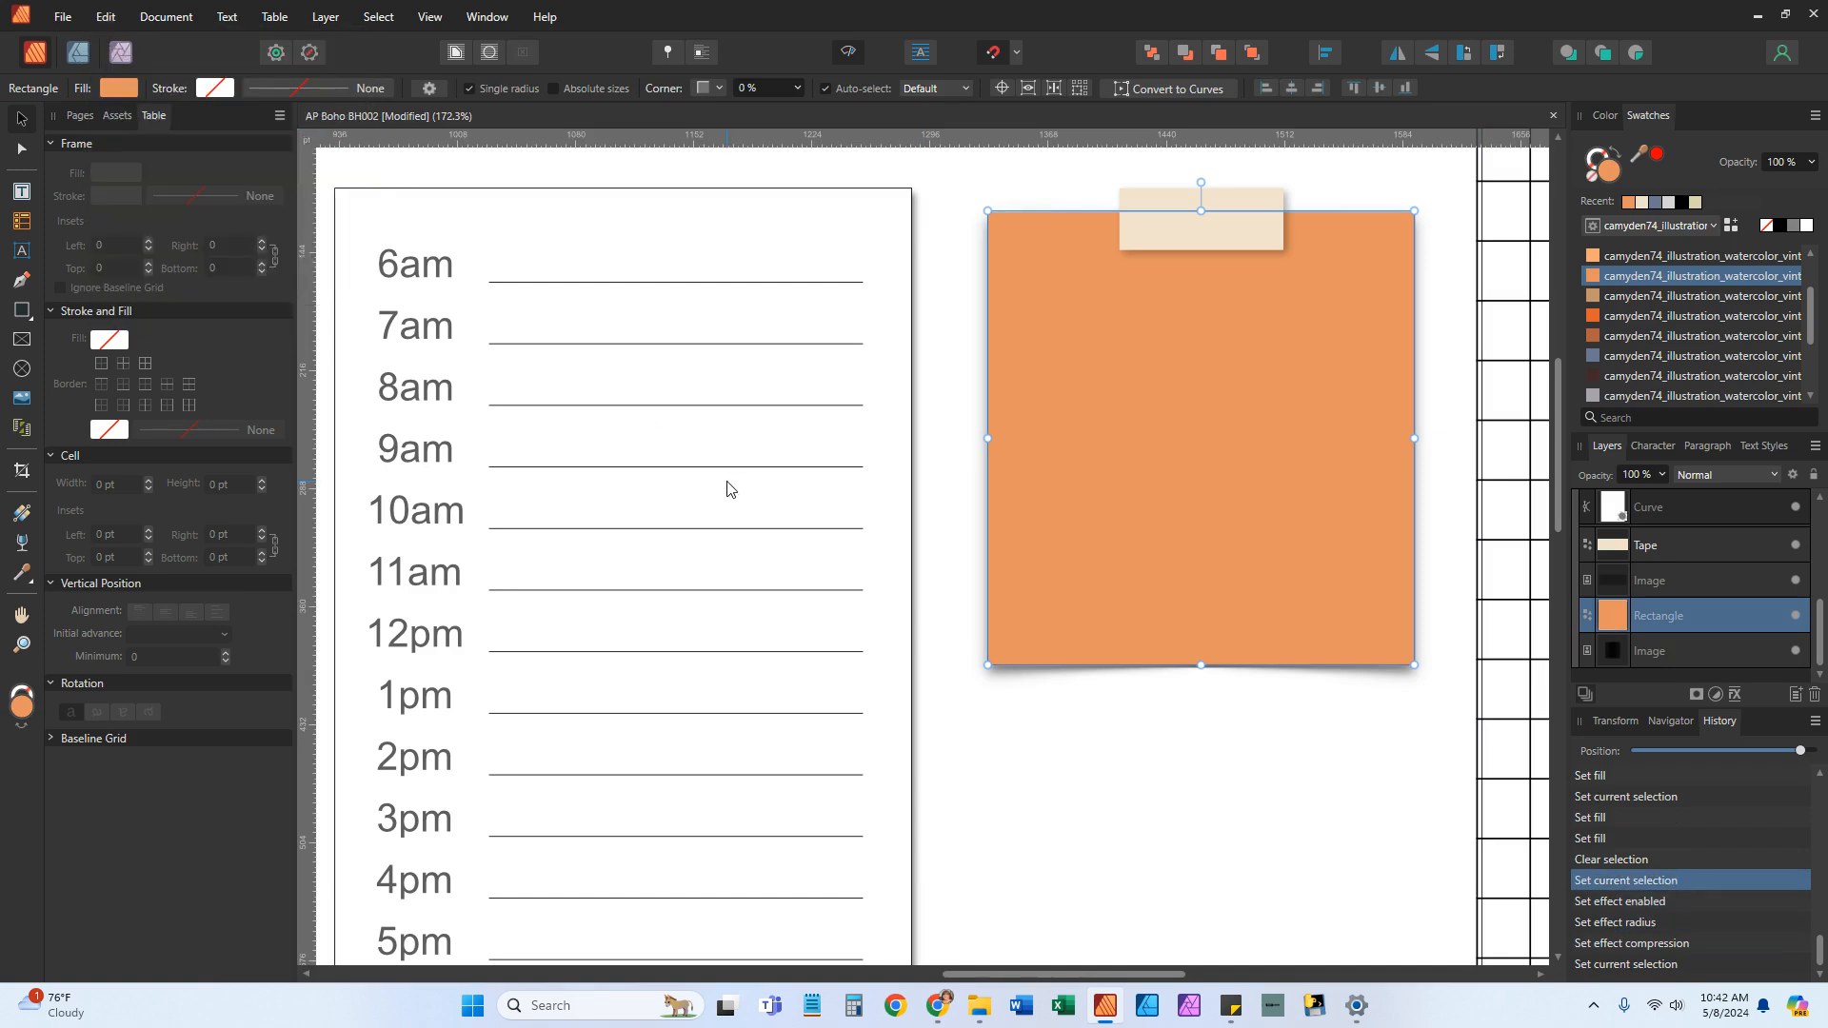
Draw a rectangular picture frame covering the slate blue rectangle beside the first To Do list
{"action": "left_click", "coordinate": [1053, 787]}
{"action": "scroll", "coordinate": [1054, 791], "scroll_direction": "down", "scroll_amount": 1}
{"action": "scroll", "coordinate": [1054, 788], "scroll_direction": "down", "scroll_amount": 3}
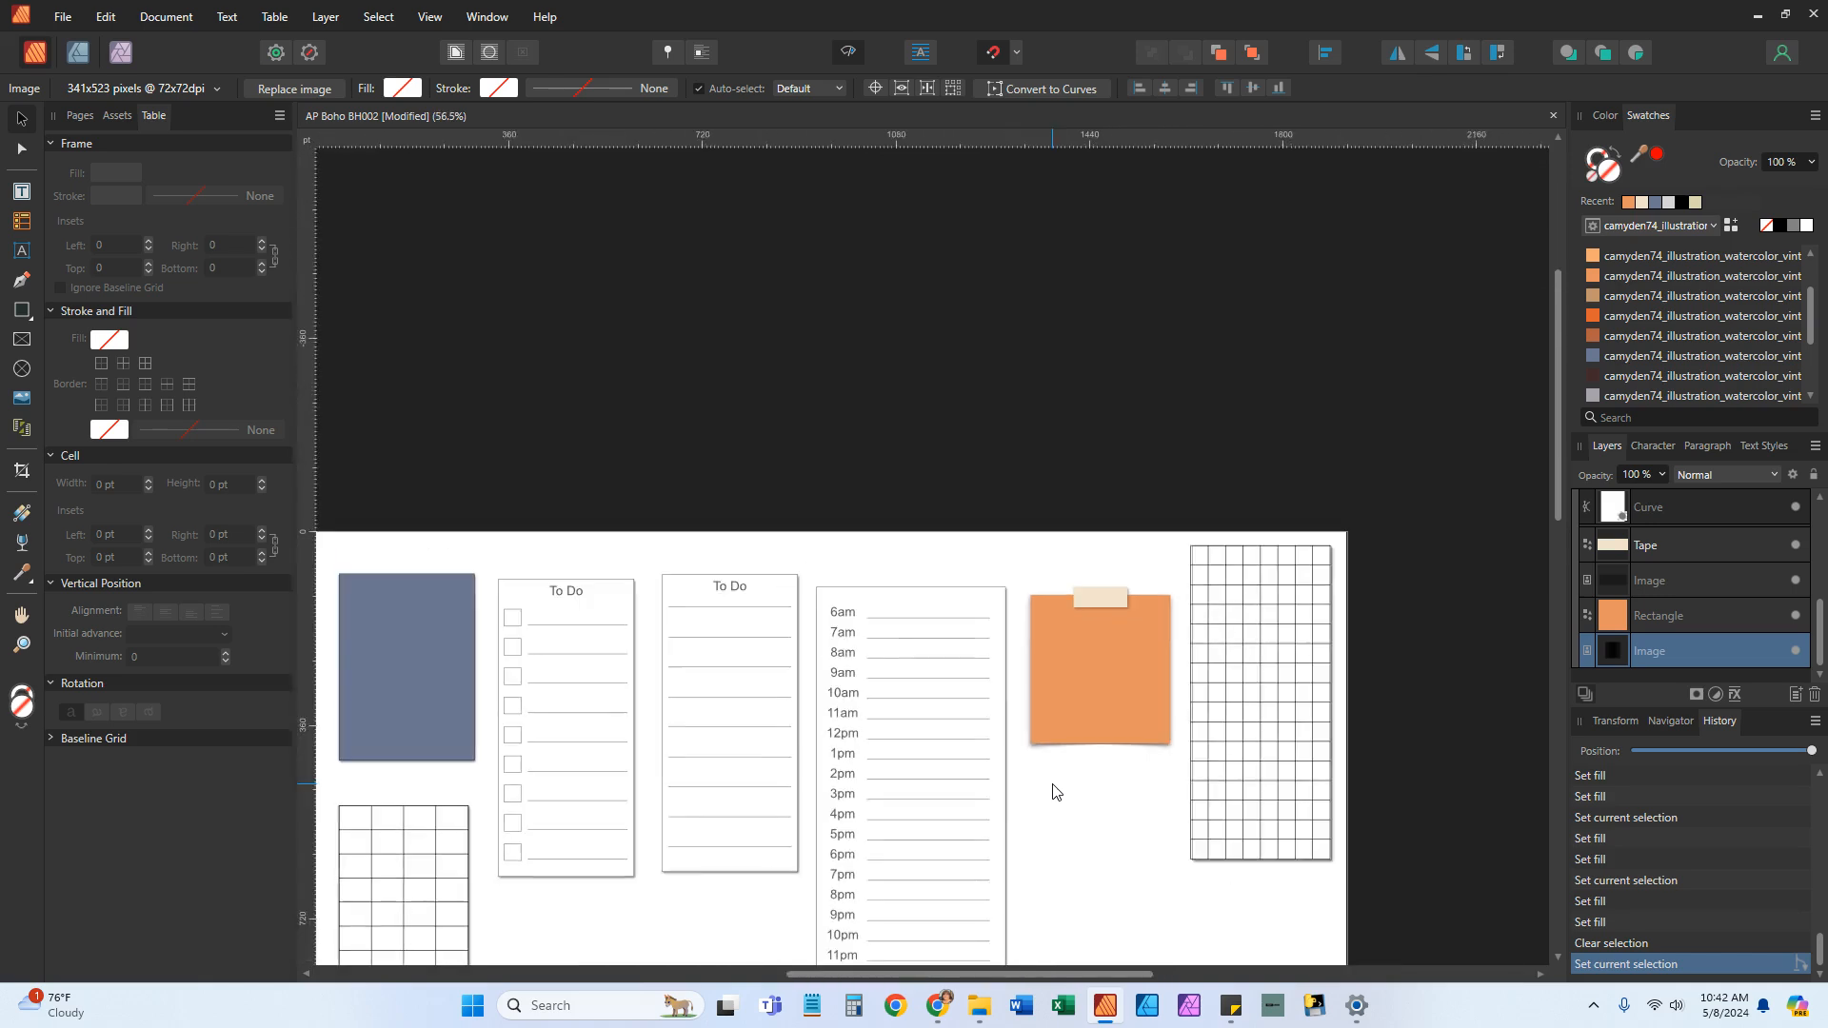
{"action": "scroll", "coordinate": [1053, 787], "scroll_direction": "down", "scroll_amount": 2}
{"action": "left_click_drag", "start_coordinate": [1076, 973], "coordinate": [1011, 974]}
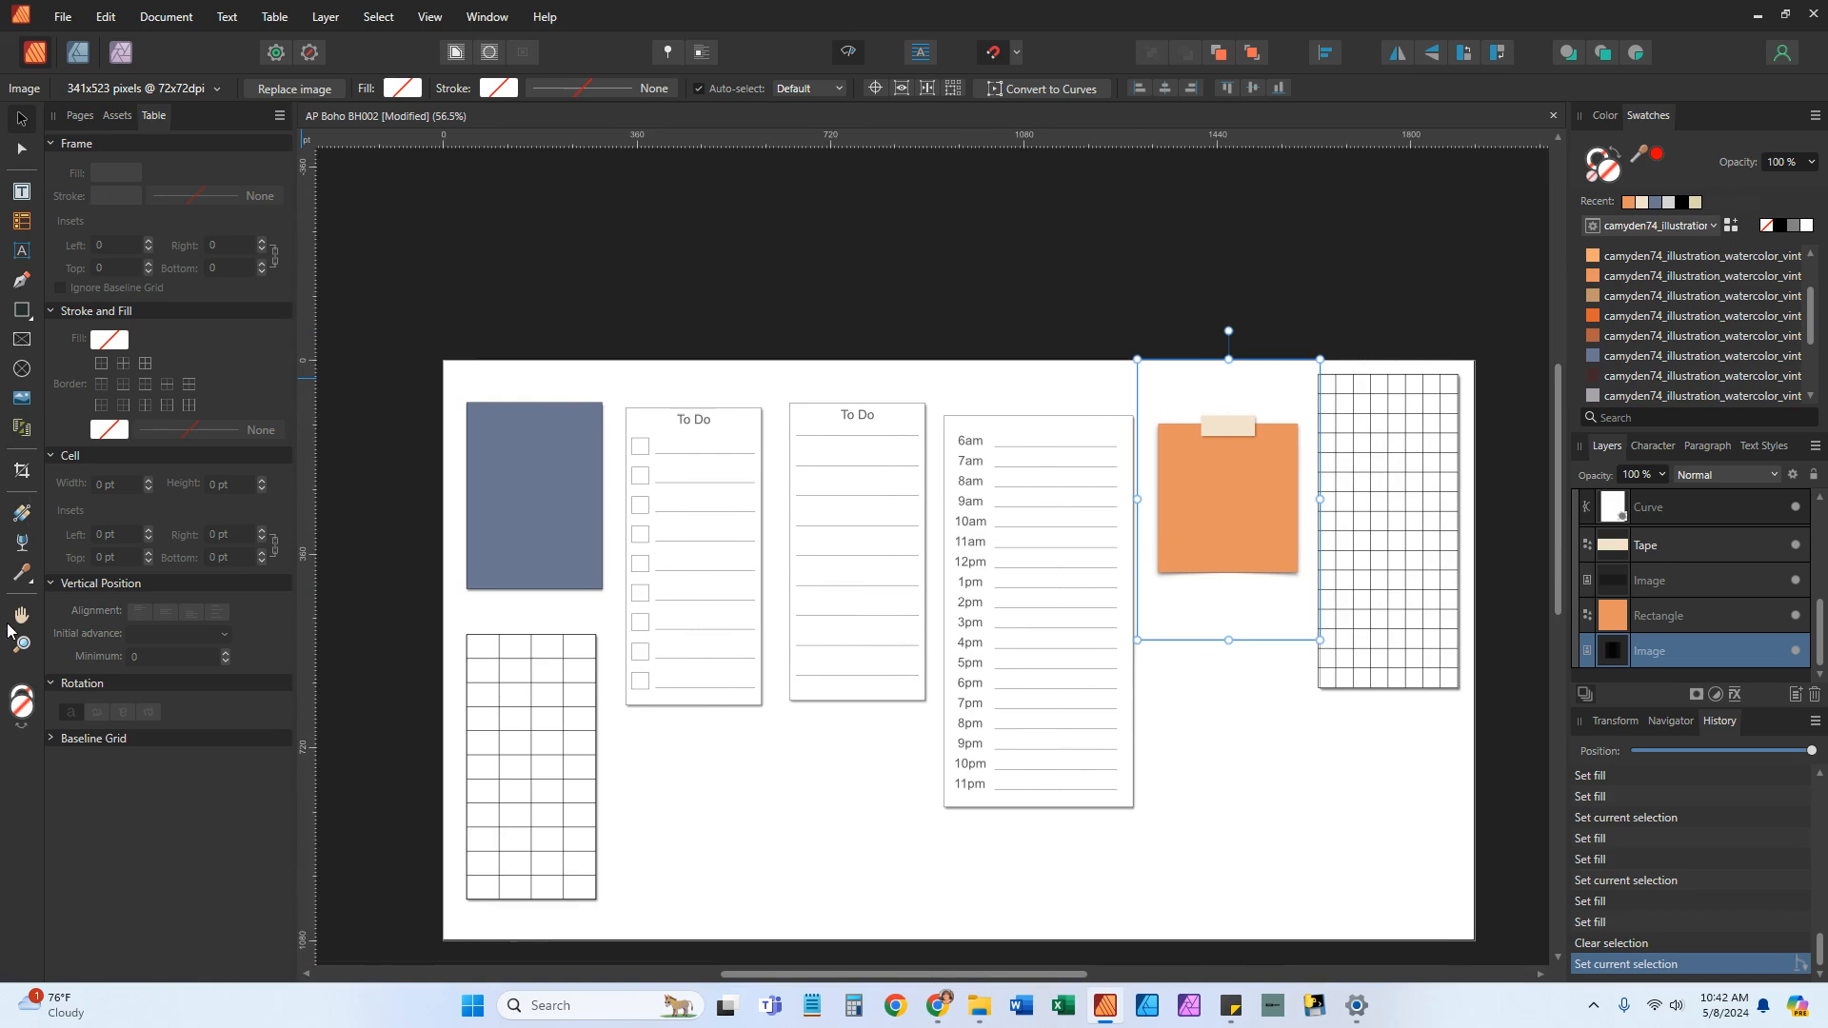
{"action": "left_click", "coordinate": [30, 322]}
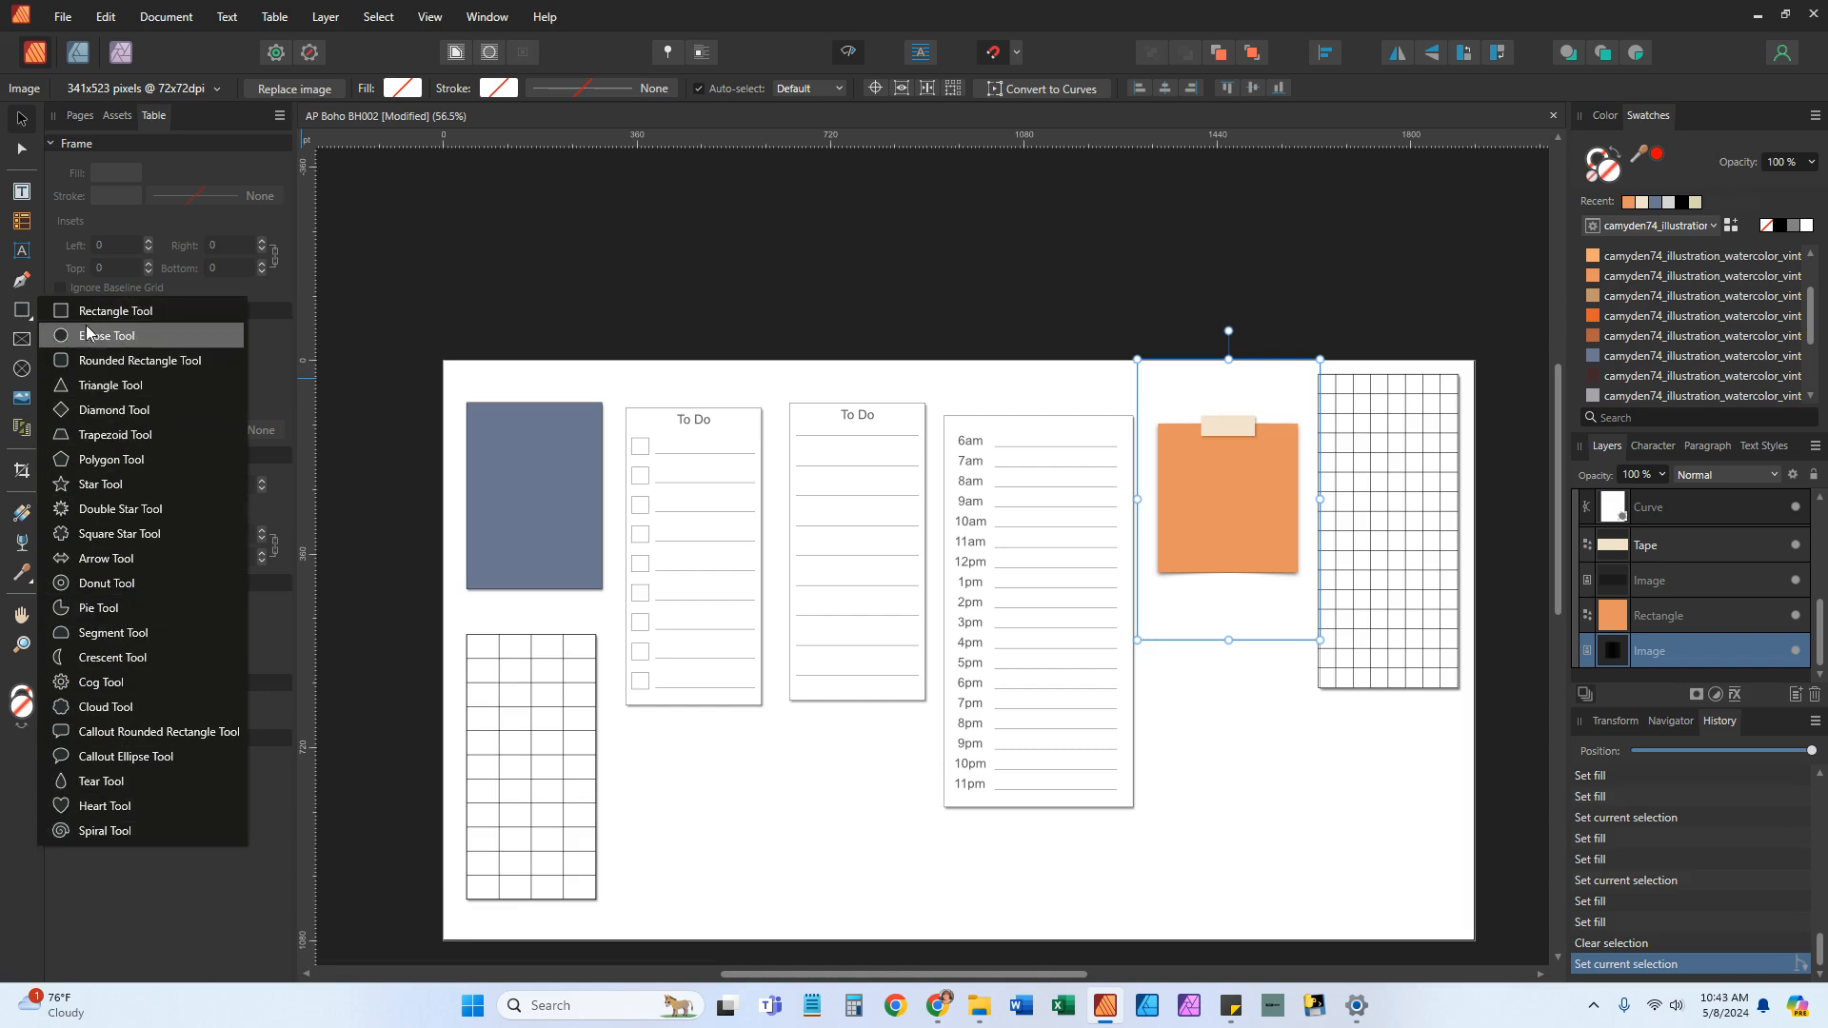
{"action": "left_click", "coordinate": [20, 342]}
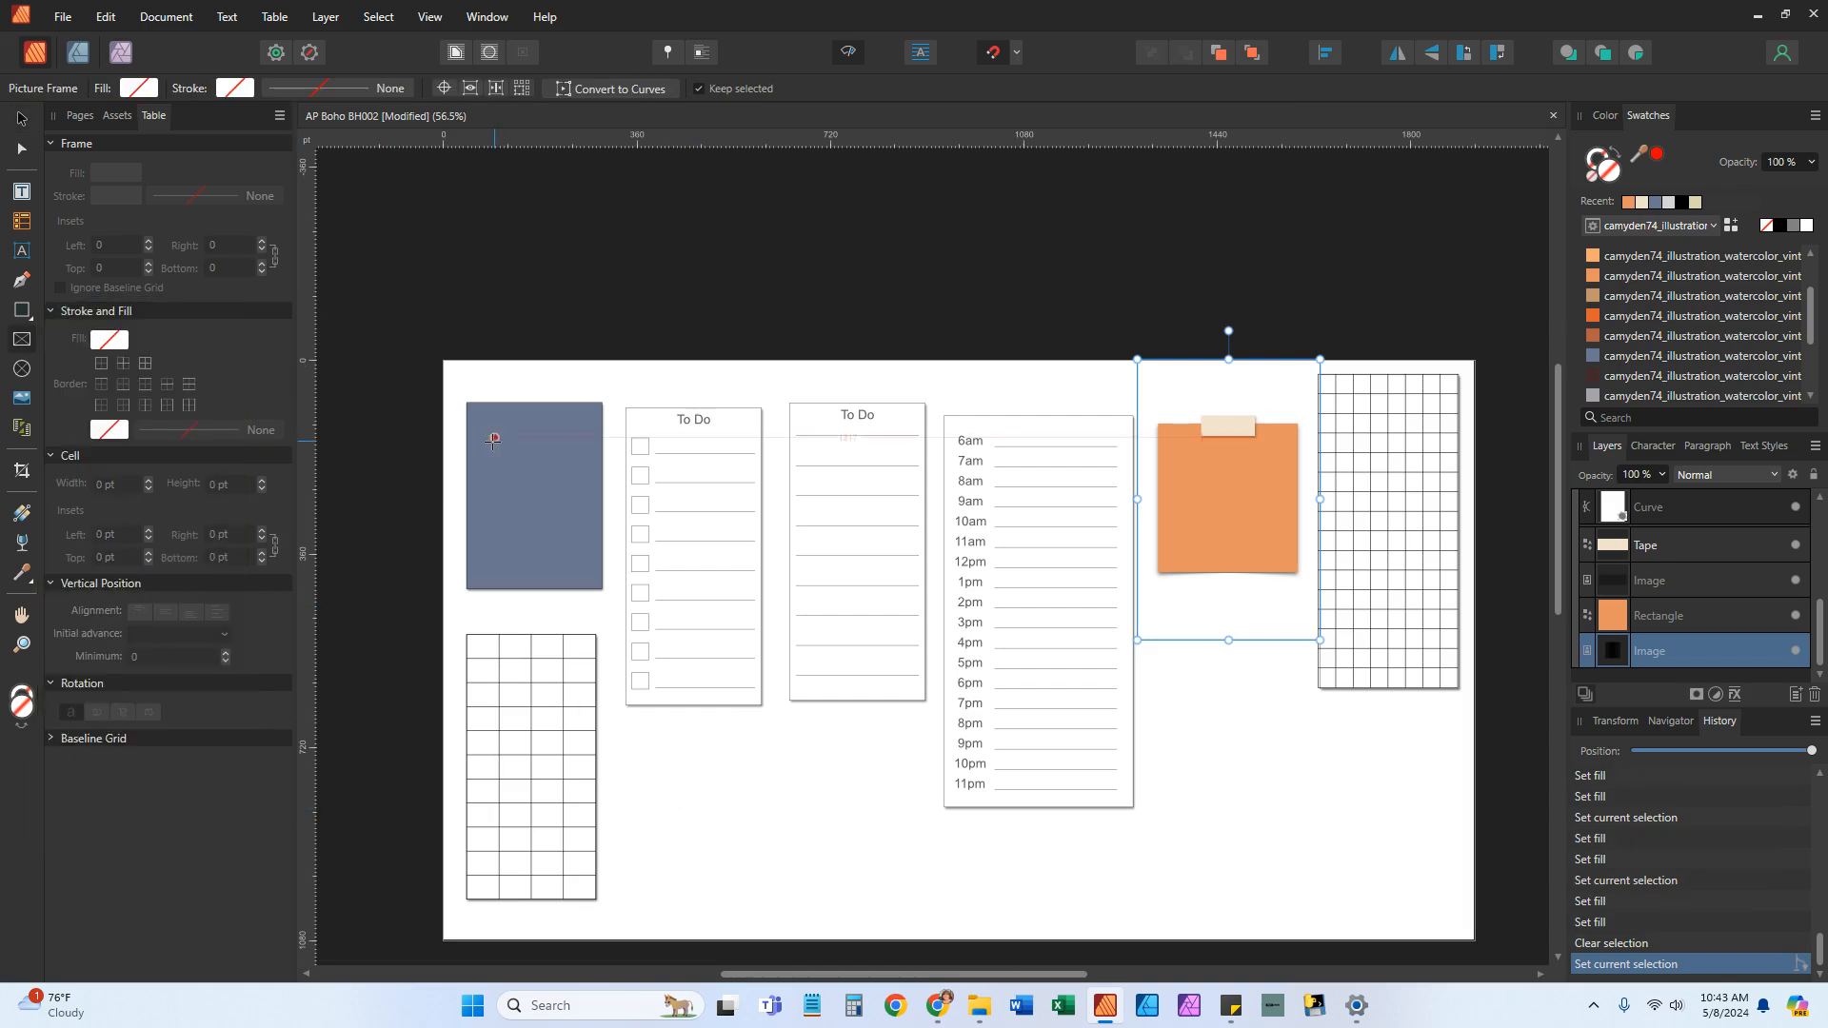
{"action": "left_click_drag", "start_coordinate": [471, 403], "coordinate": [601, 590]}
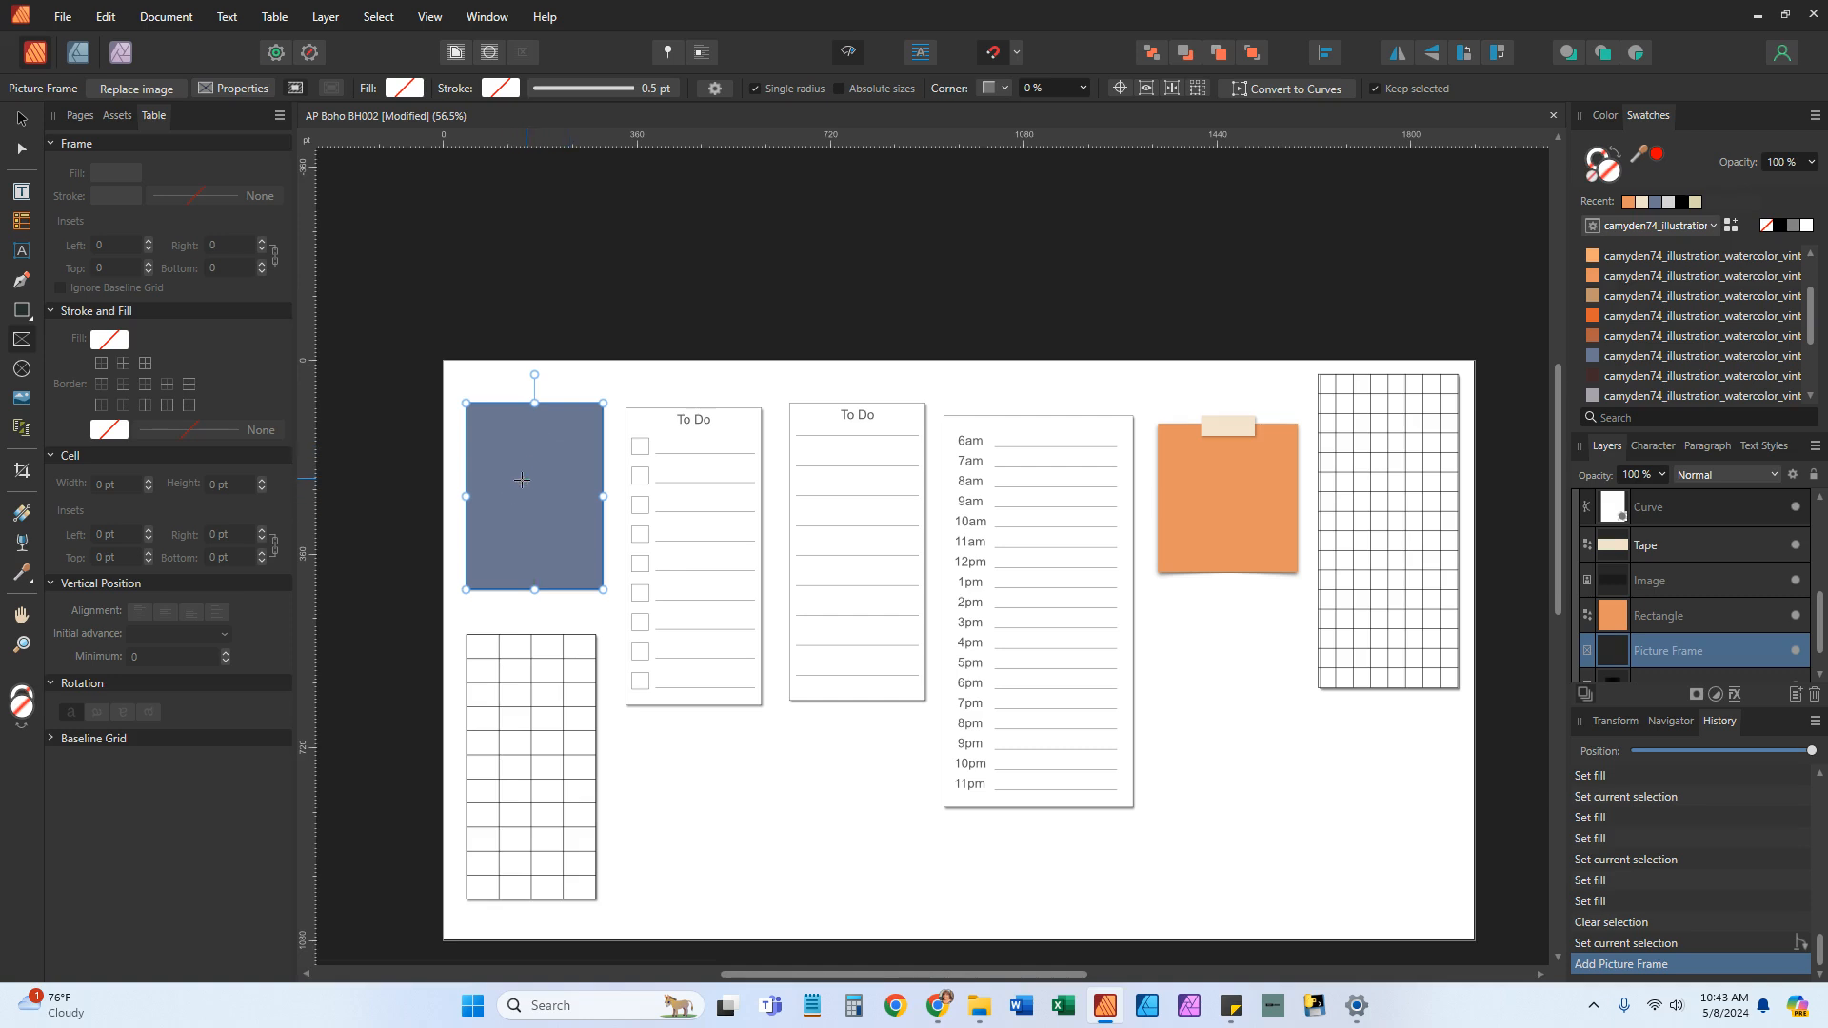
Browse the Illustration style folder and the Blue_Green_Neutral Reading Girls folder for an image to place, and leave without choosing one
{"action": "left_click", "coordinate": [21, 402]}
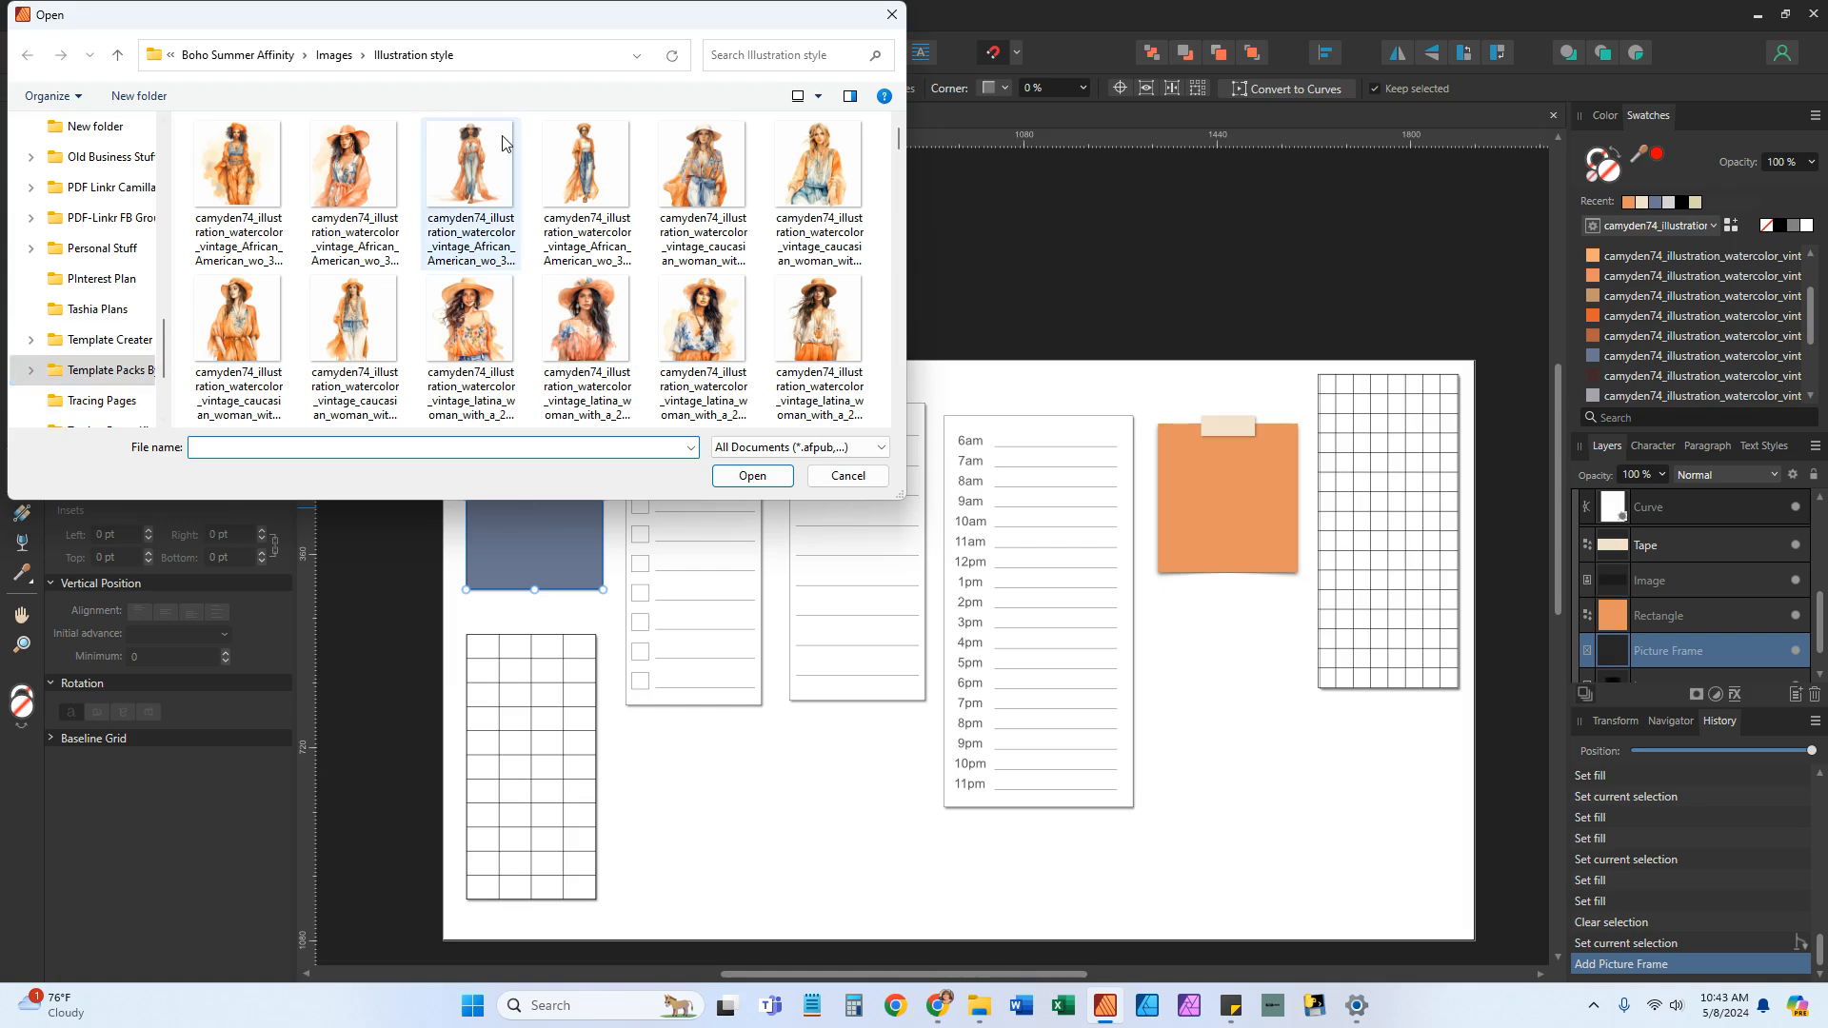
{"action": "scroll", "coordinate": [474, 224], "scroll_direction": "down", "scroll_amount": 3}
{"action": "scroll", "coordinate": [474, 224], "scroll_direction": "down", "scroll_amount": 3}
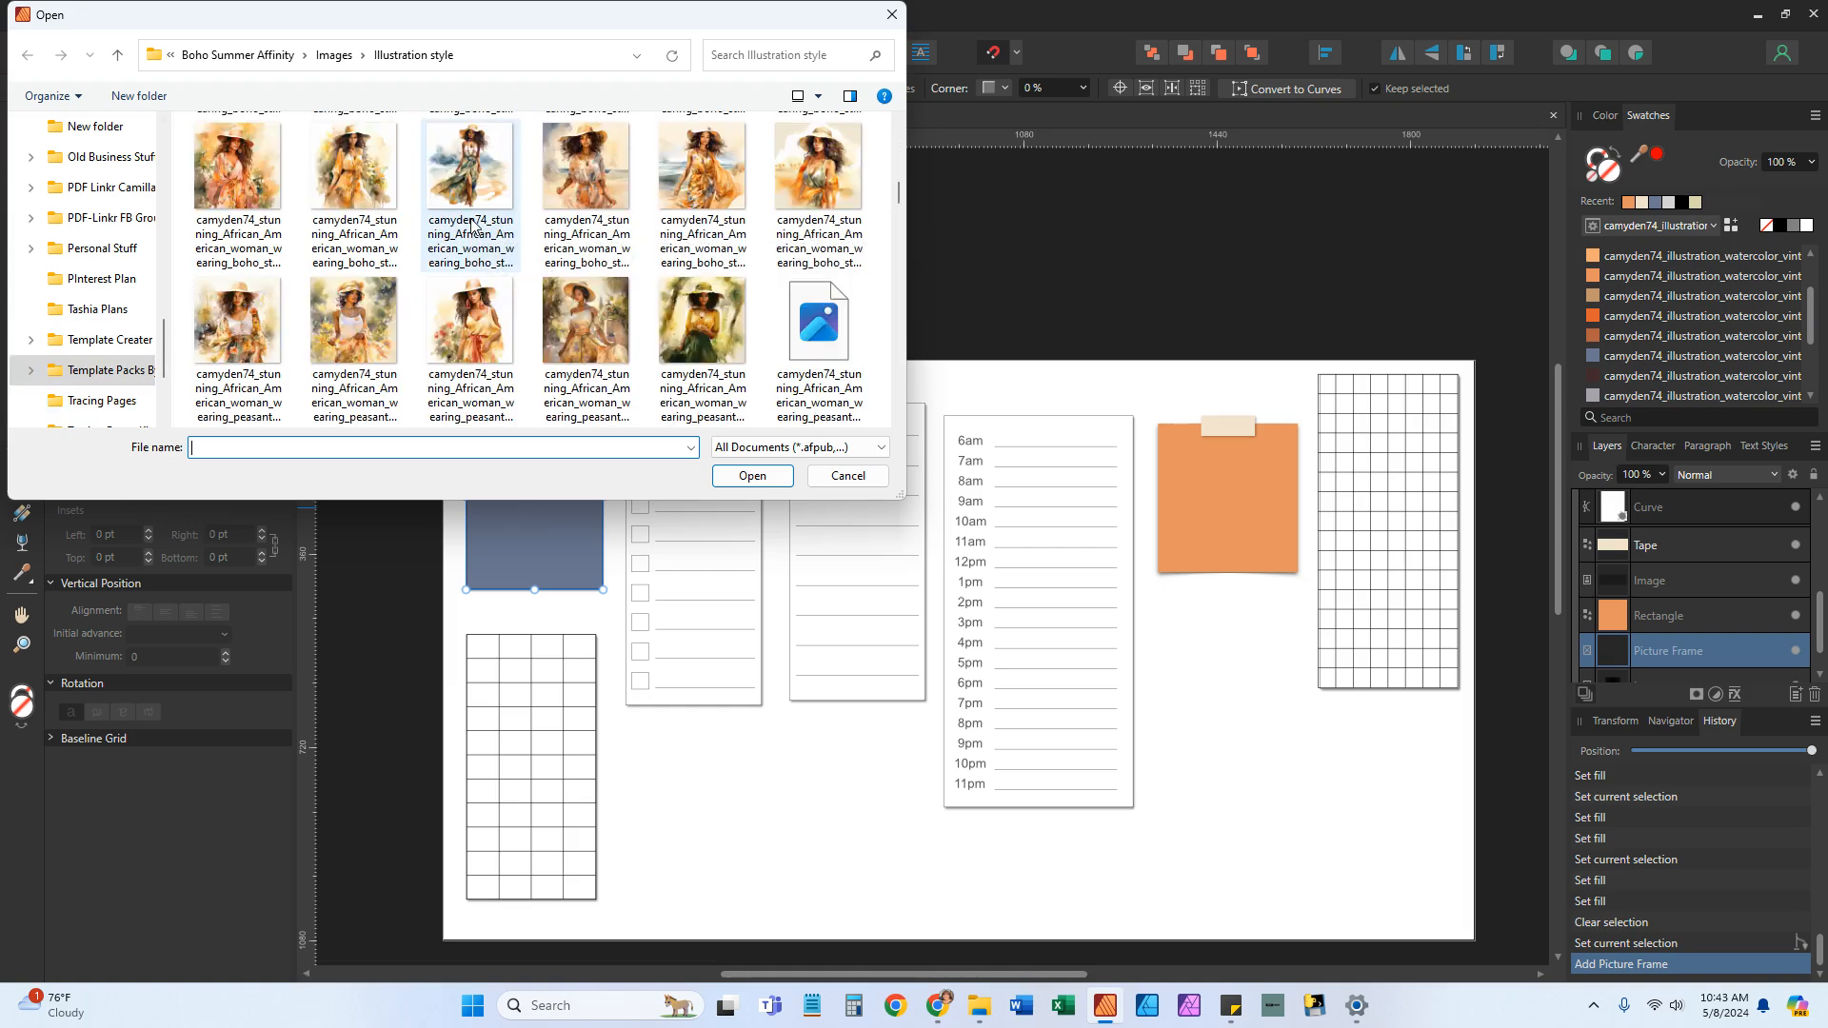
{"action": "left_click", "coordinate": [334, 54]}
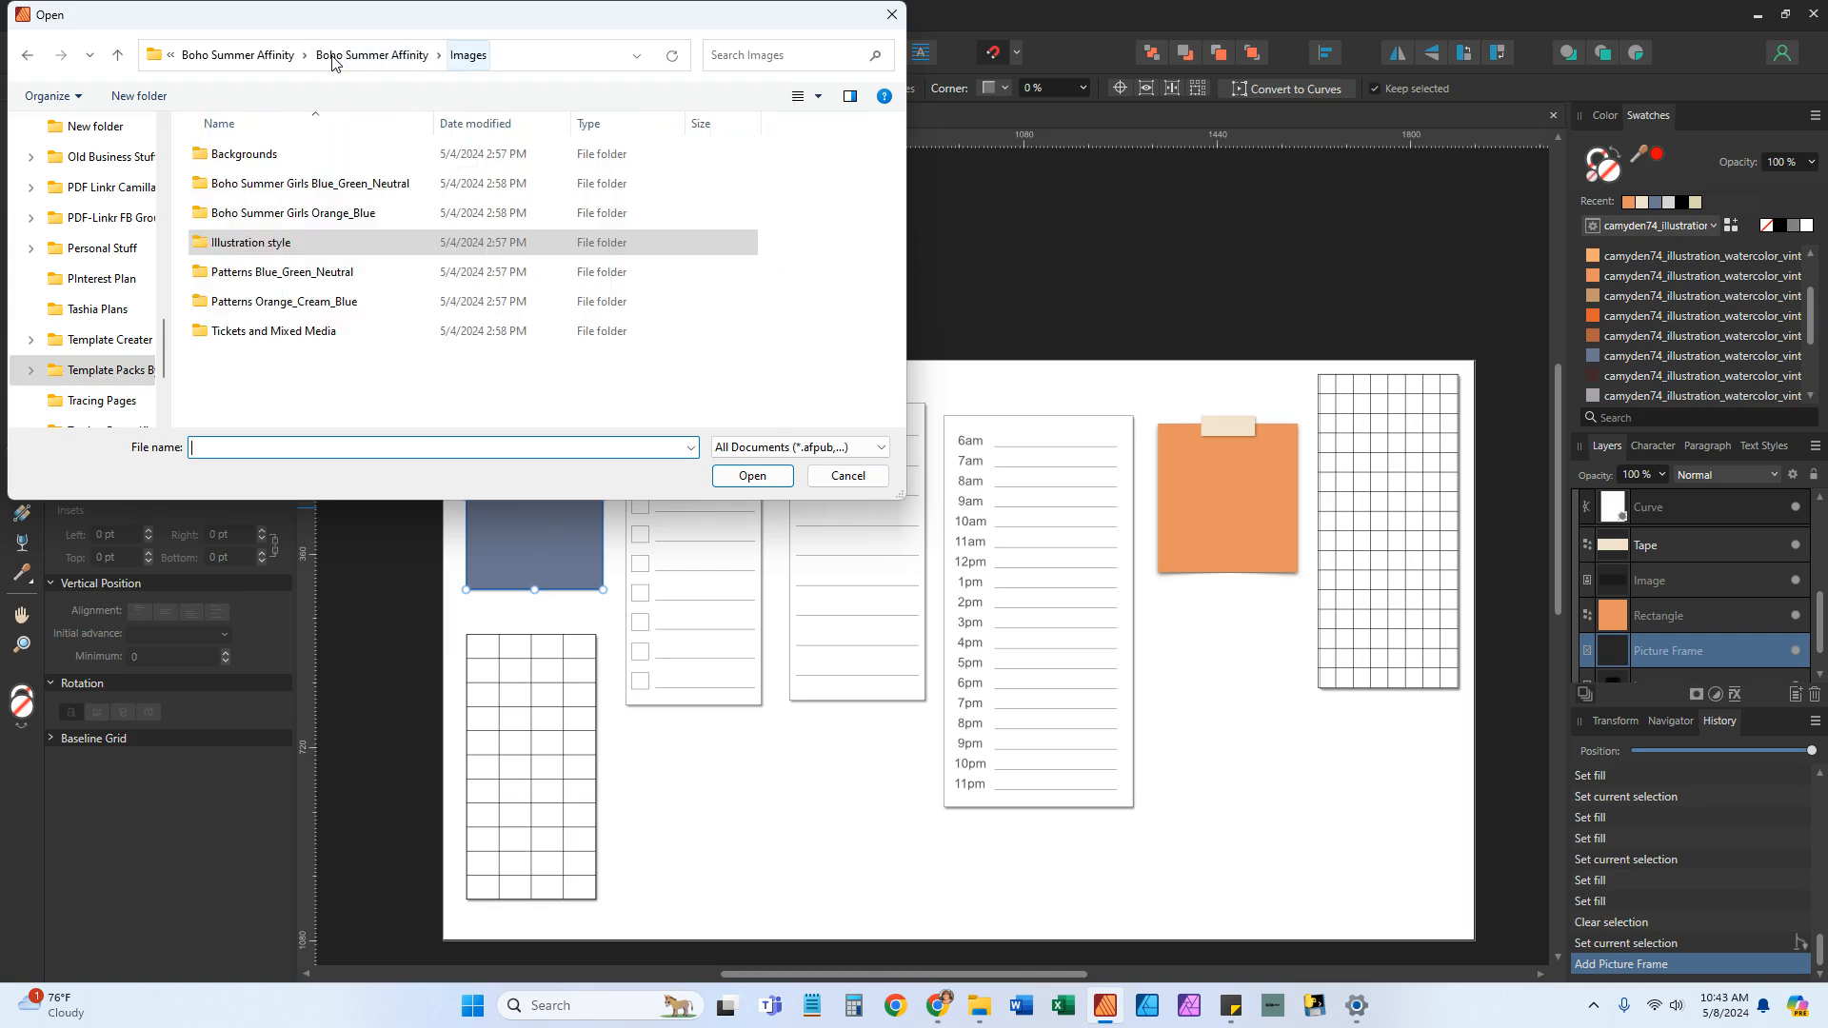
{"action": "double_click", "coordinate": [306, 186]}
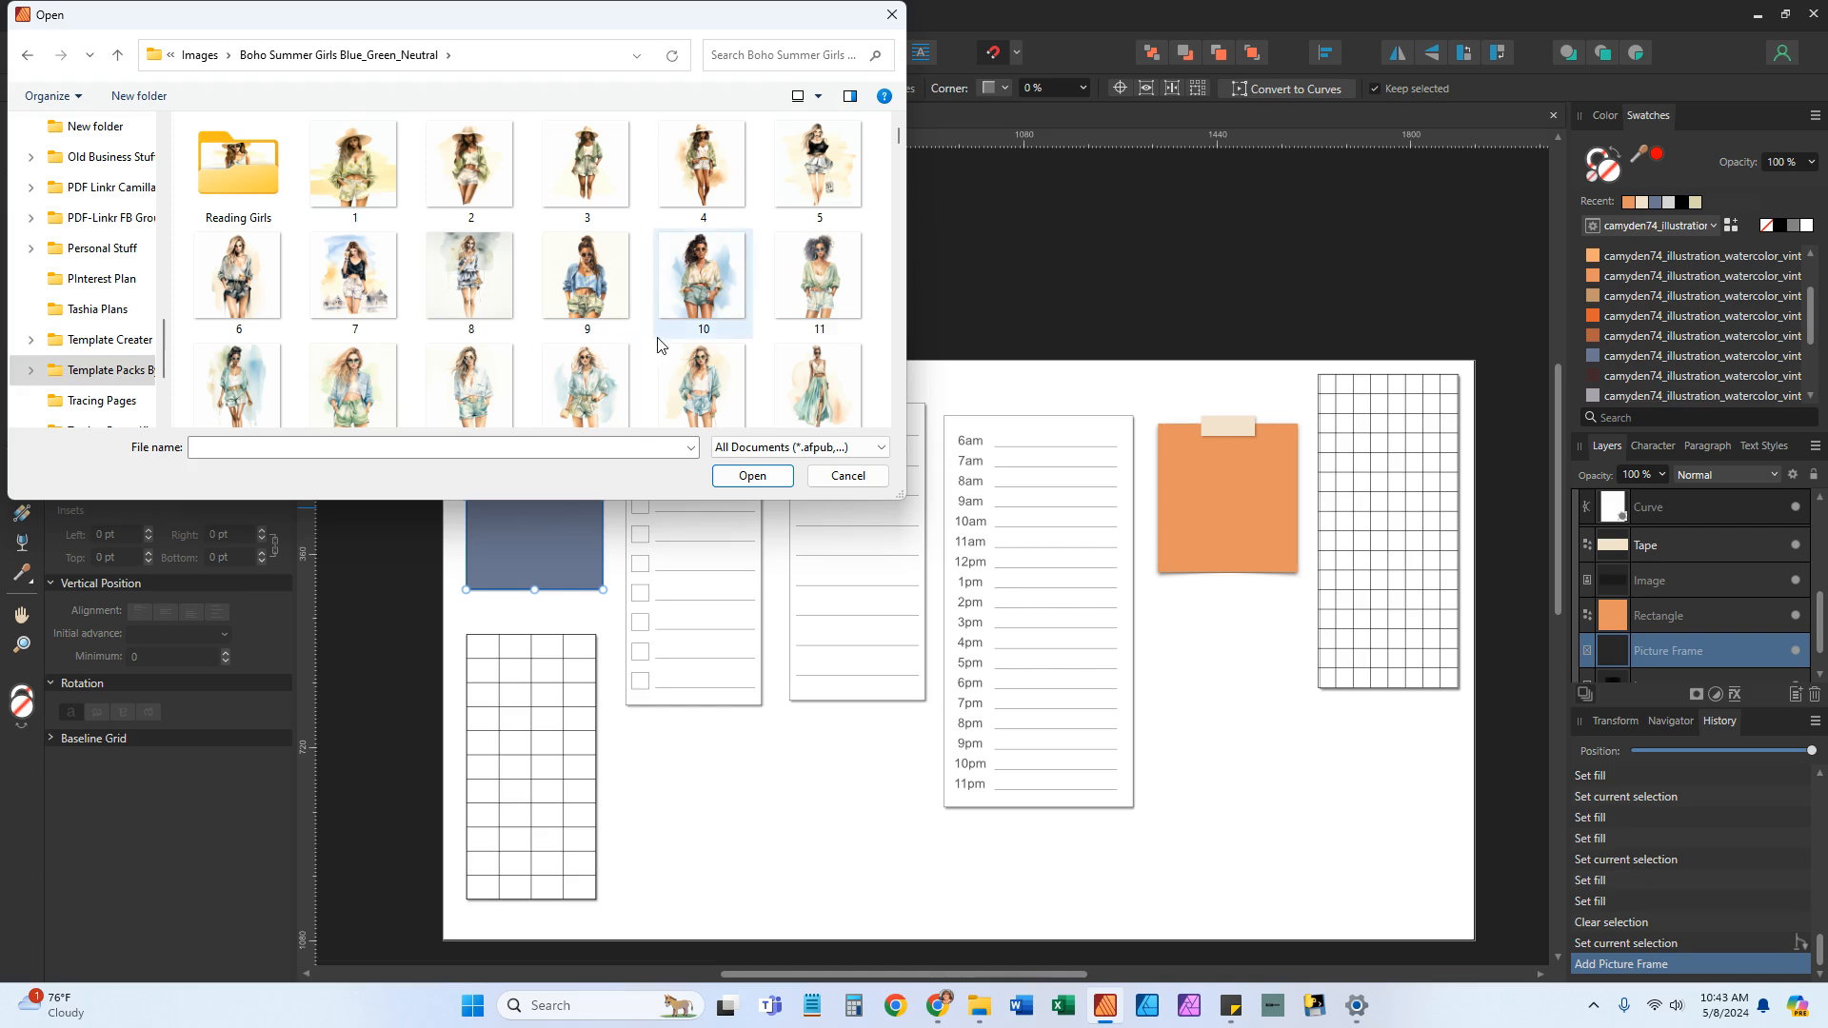
{"action": "double_click", "coordinate": [237, 181]}
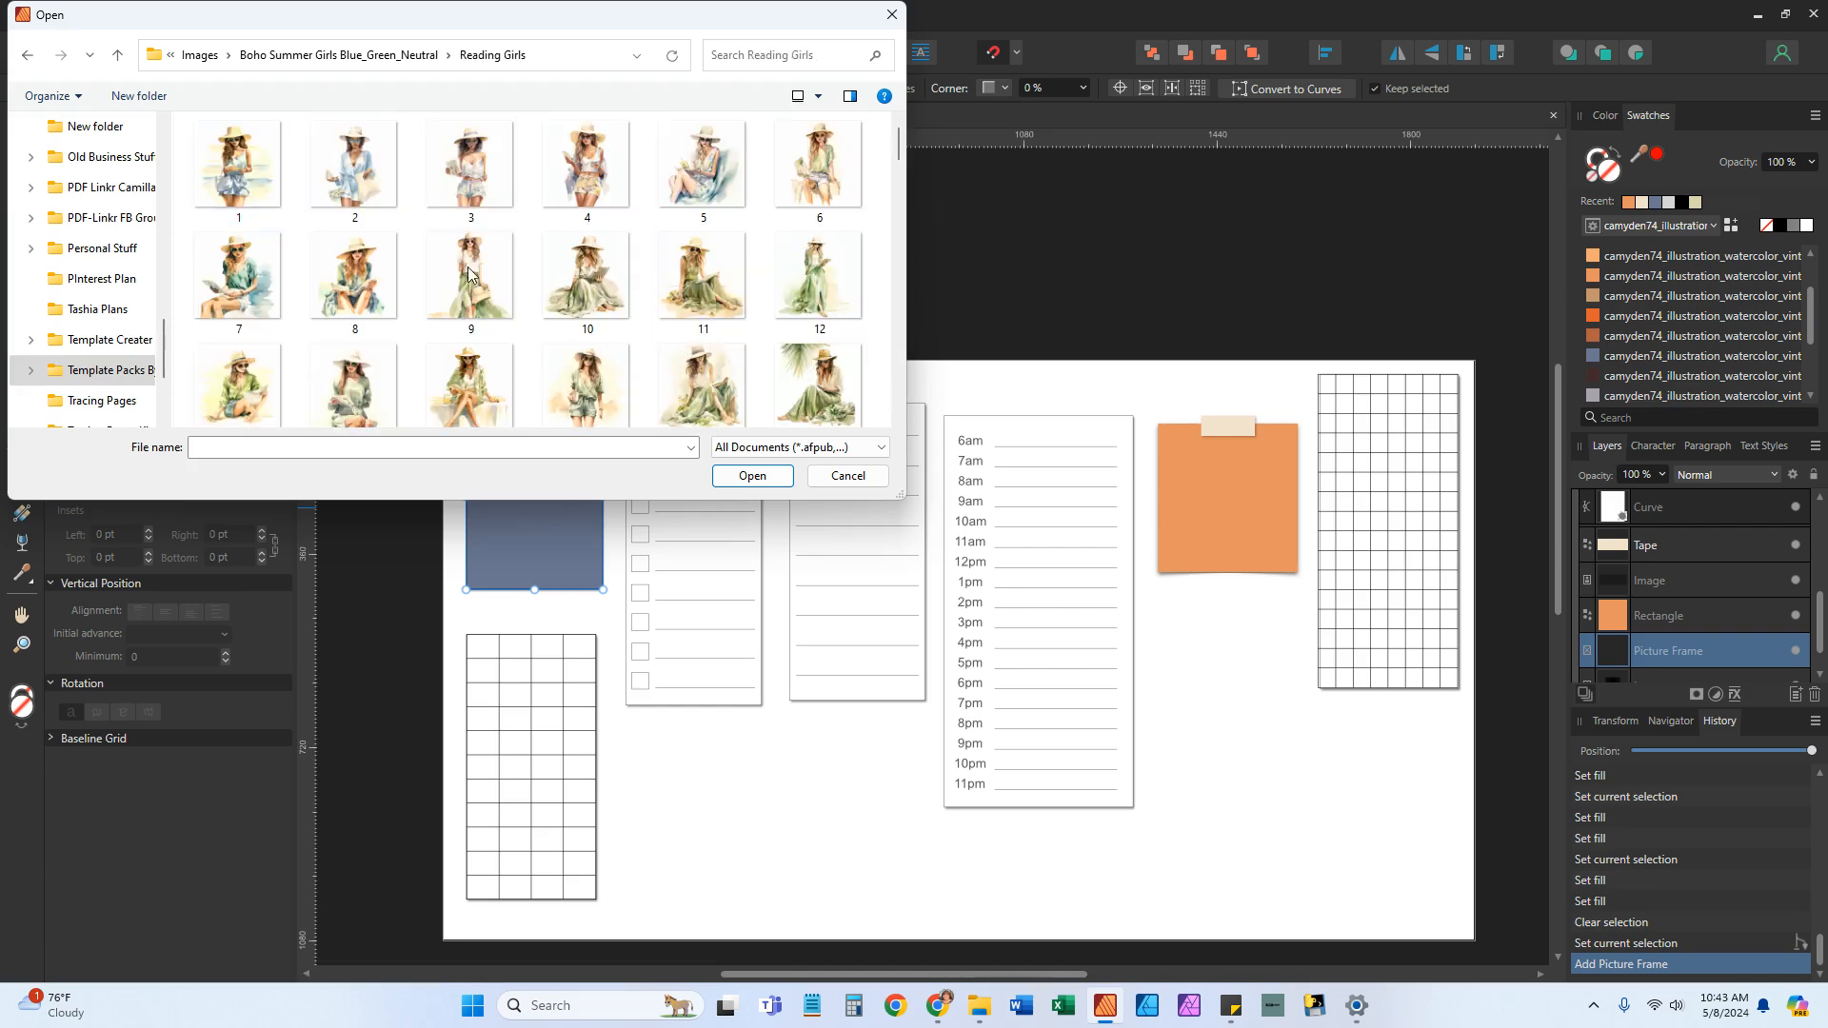
{"action": "scroll", "coordinate": [562, 272], "scroll_direction": "down", "scroll_amount": 3}
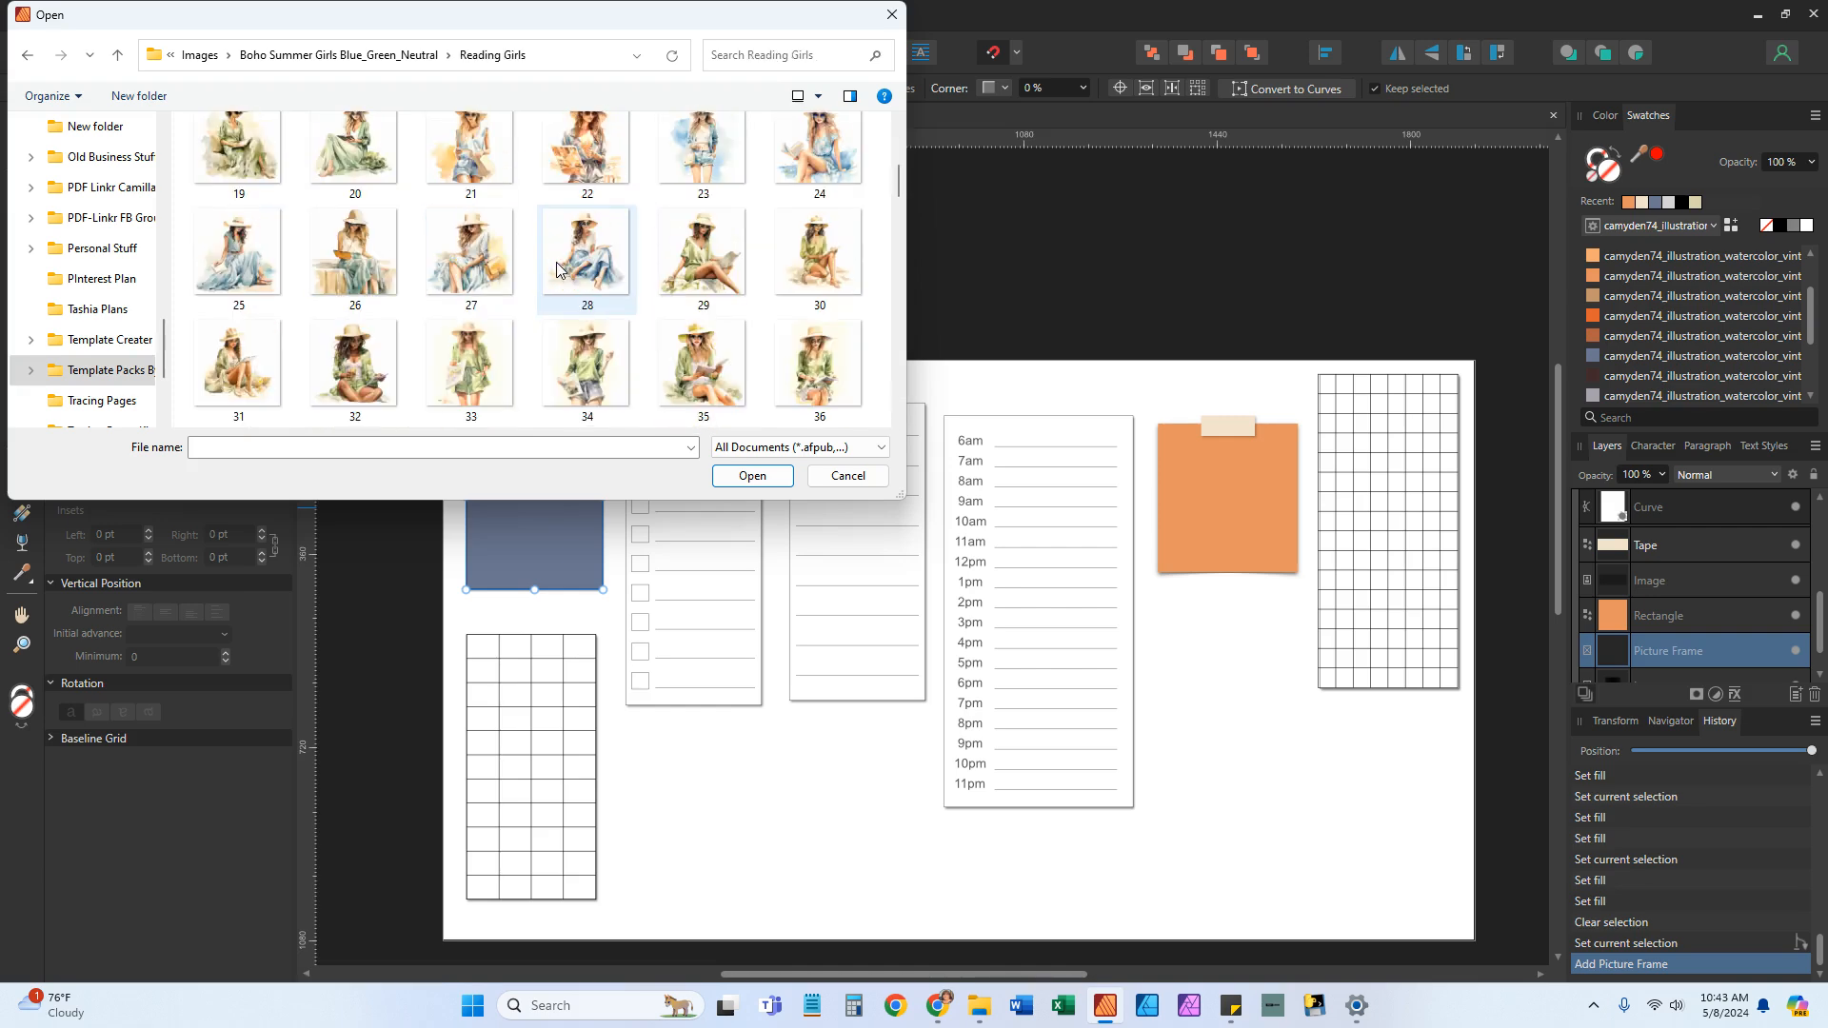
{"action": "left_click", "coordinate": [848, 475]}
Close the AP Boho BH002 document without saving its changes
{"action": "scroll", "coordinate": [779, 298], "scroll_direction": "down", "scroll_amount": 1}
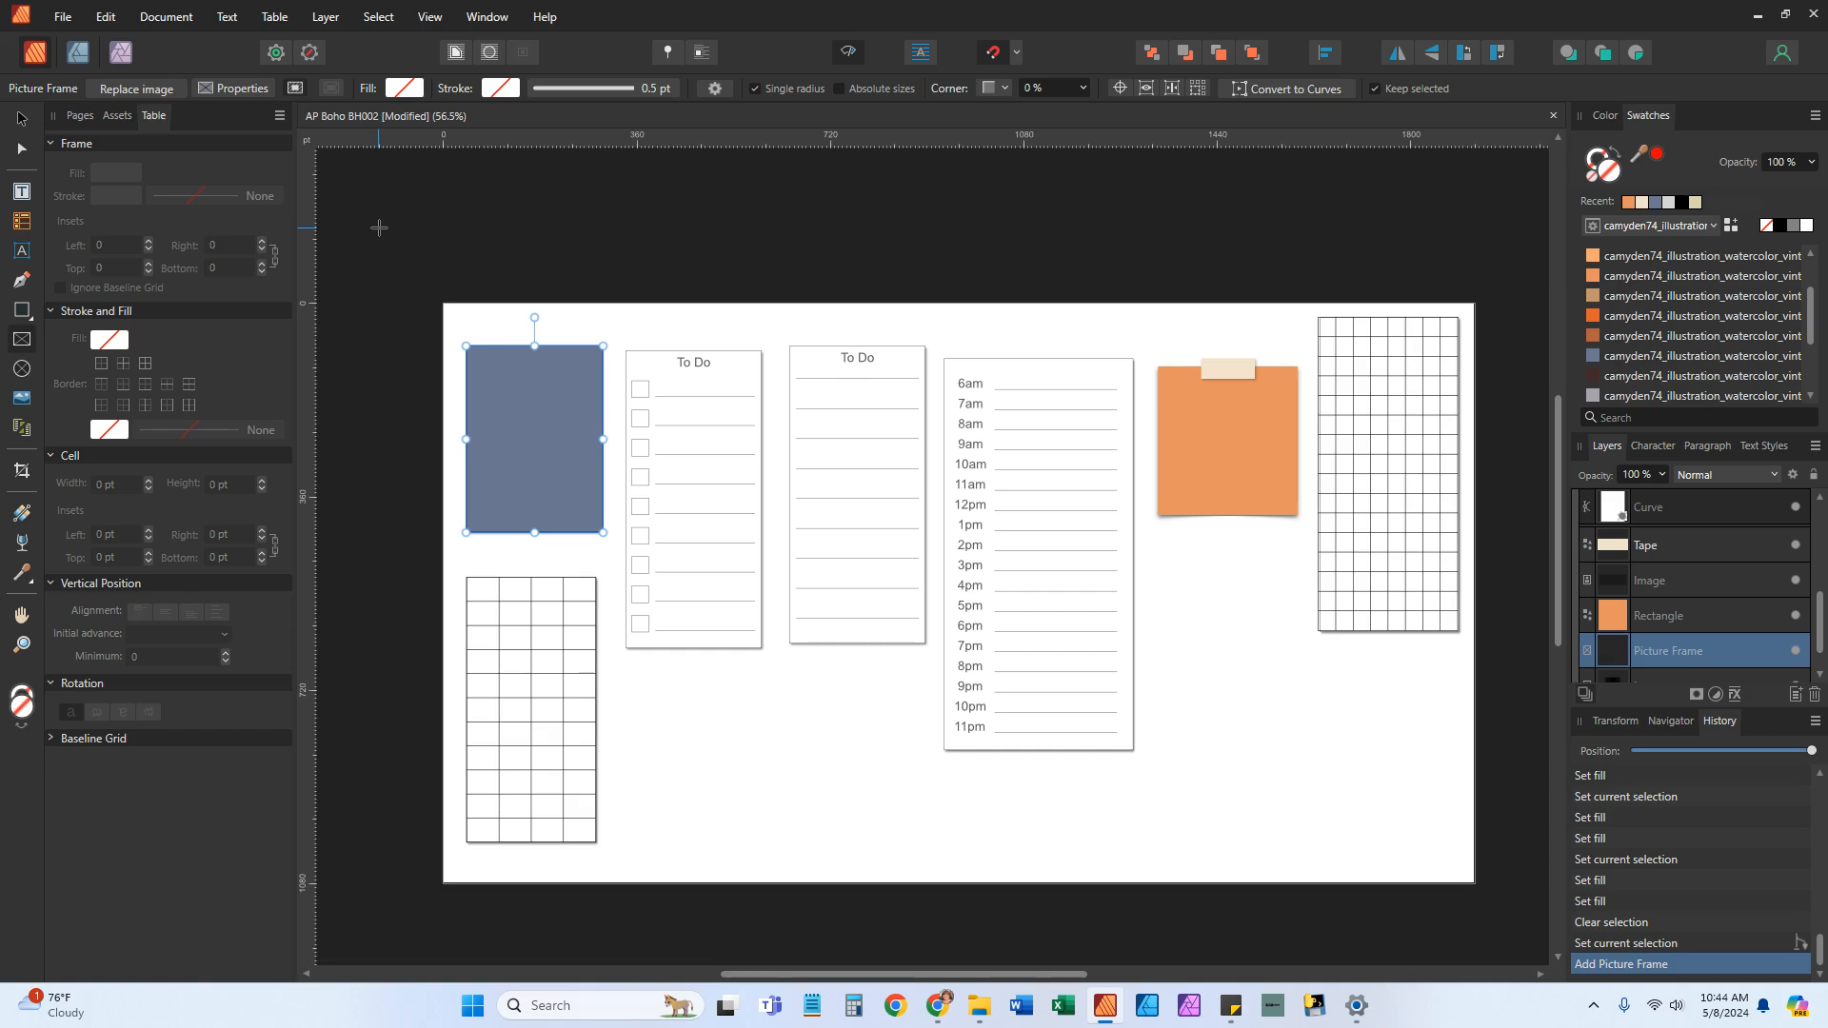
{"action": "left_click", "coordinate": [1553, 115]}
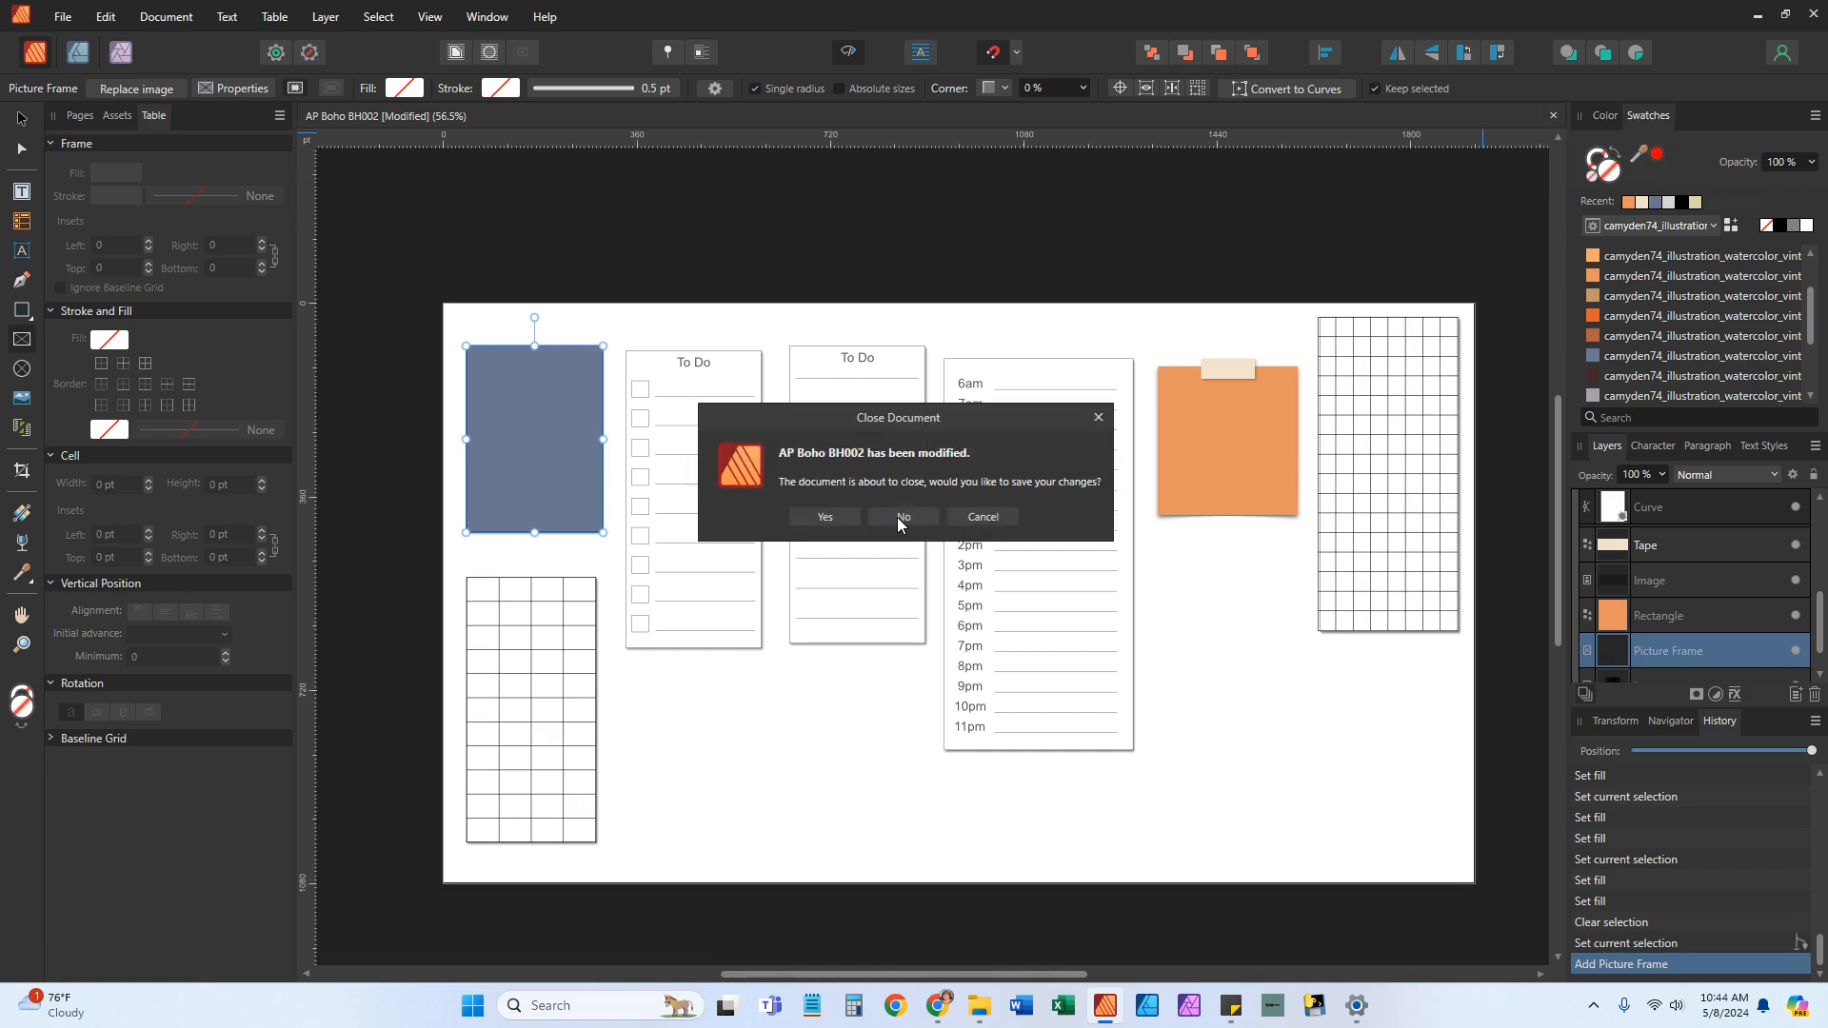
{"action": "left_click", "coordinate": [900, 521]}
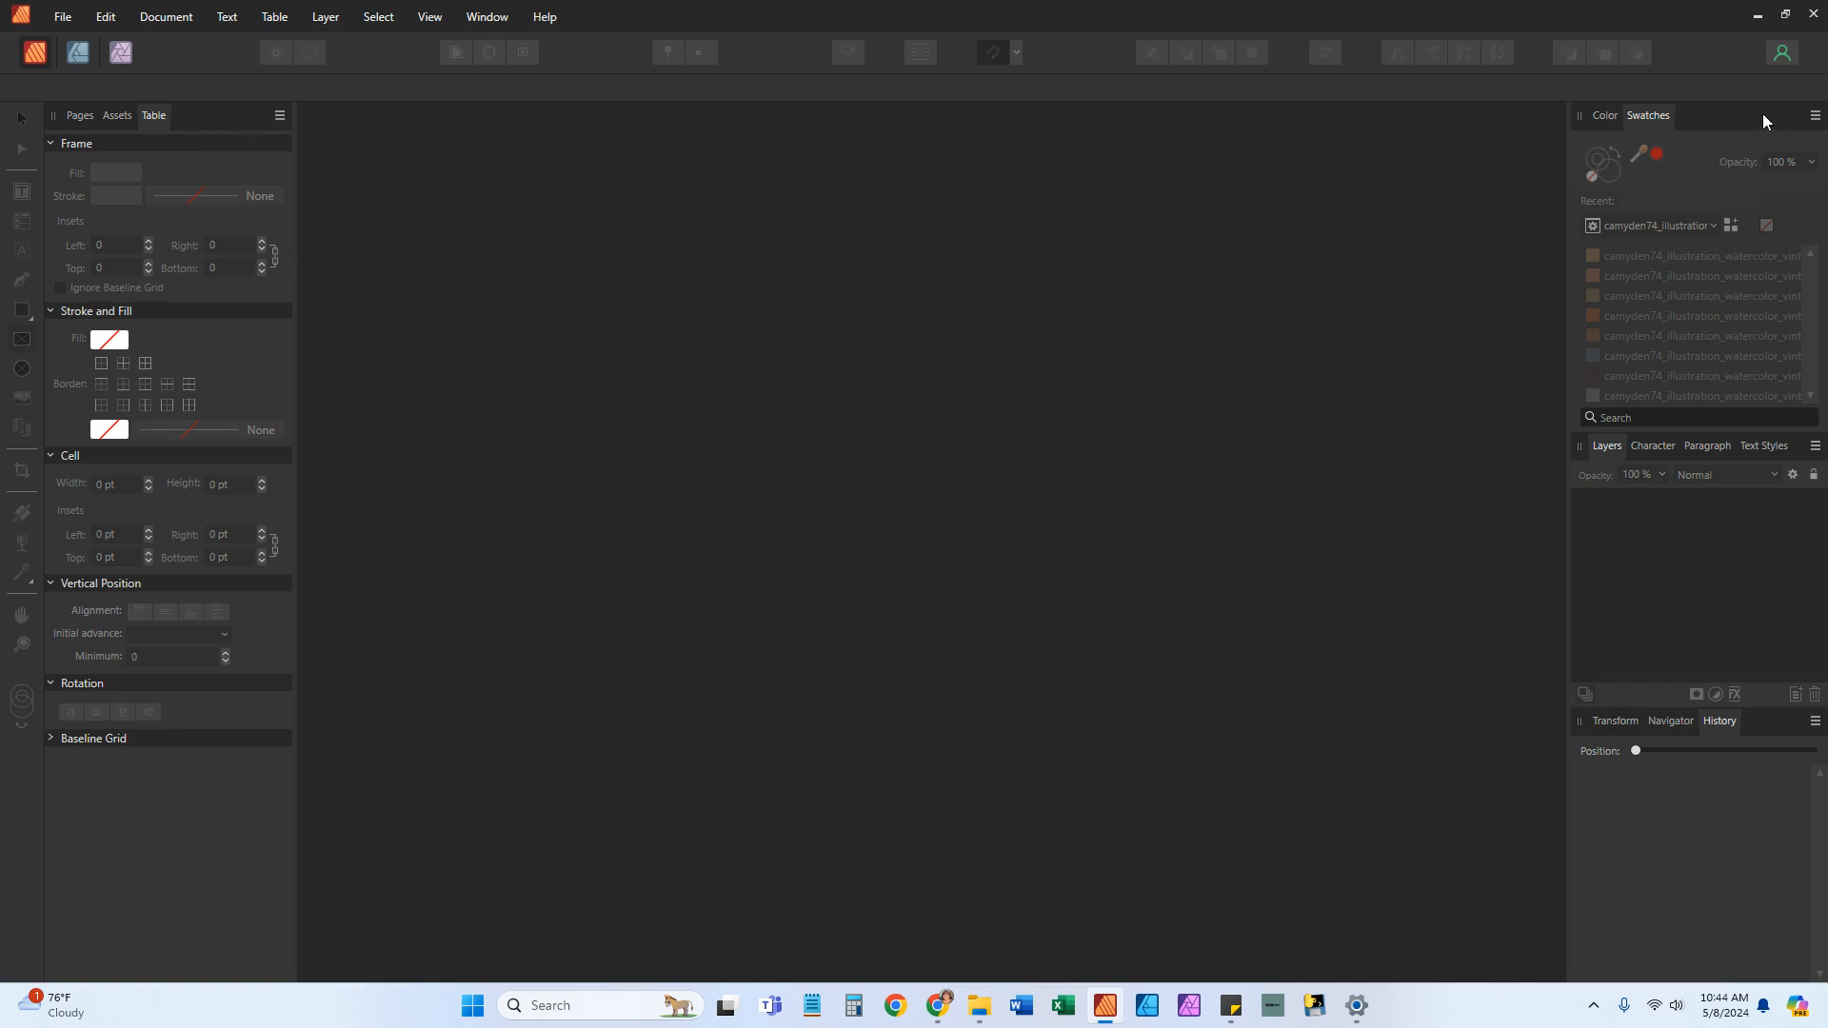
{"action": "left_click", "coordinate": [492, 19]}
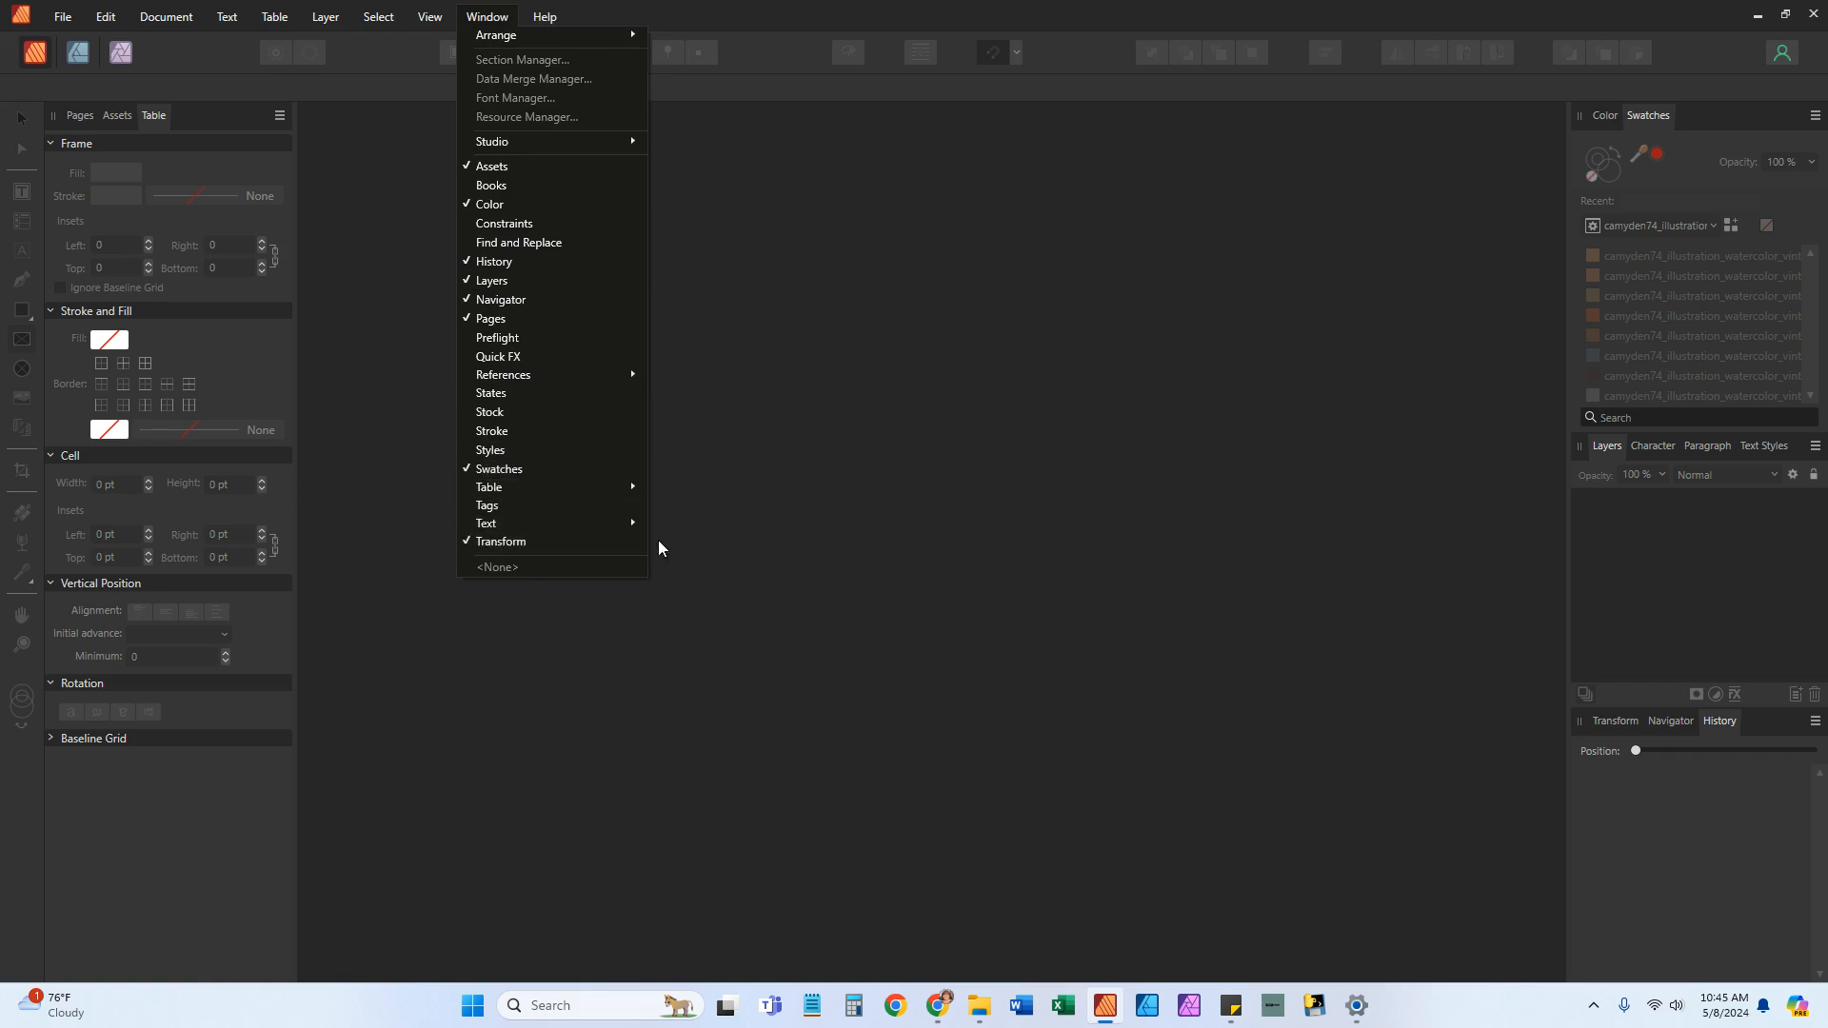
{"action": "left_click", "coordinate": [763, 491]}
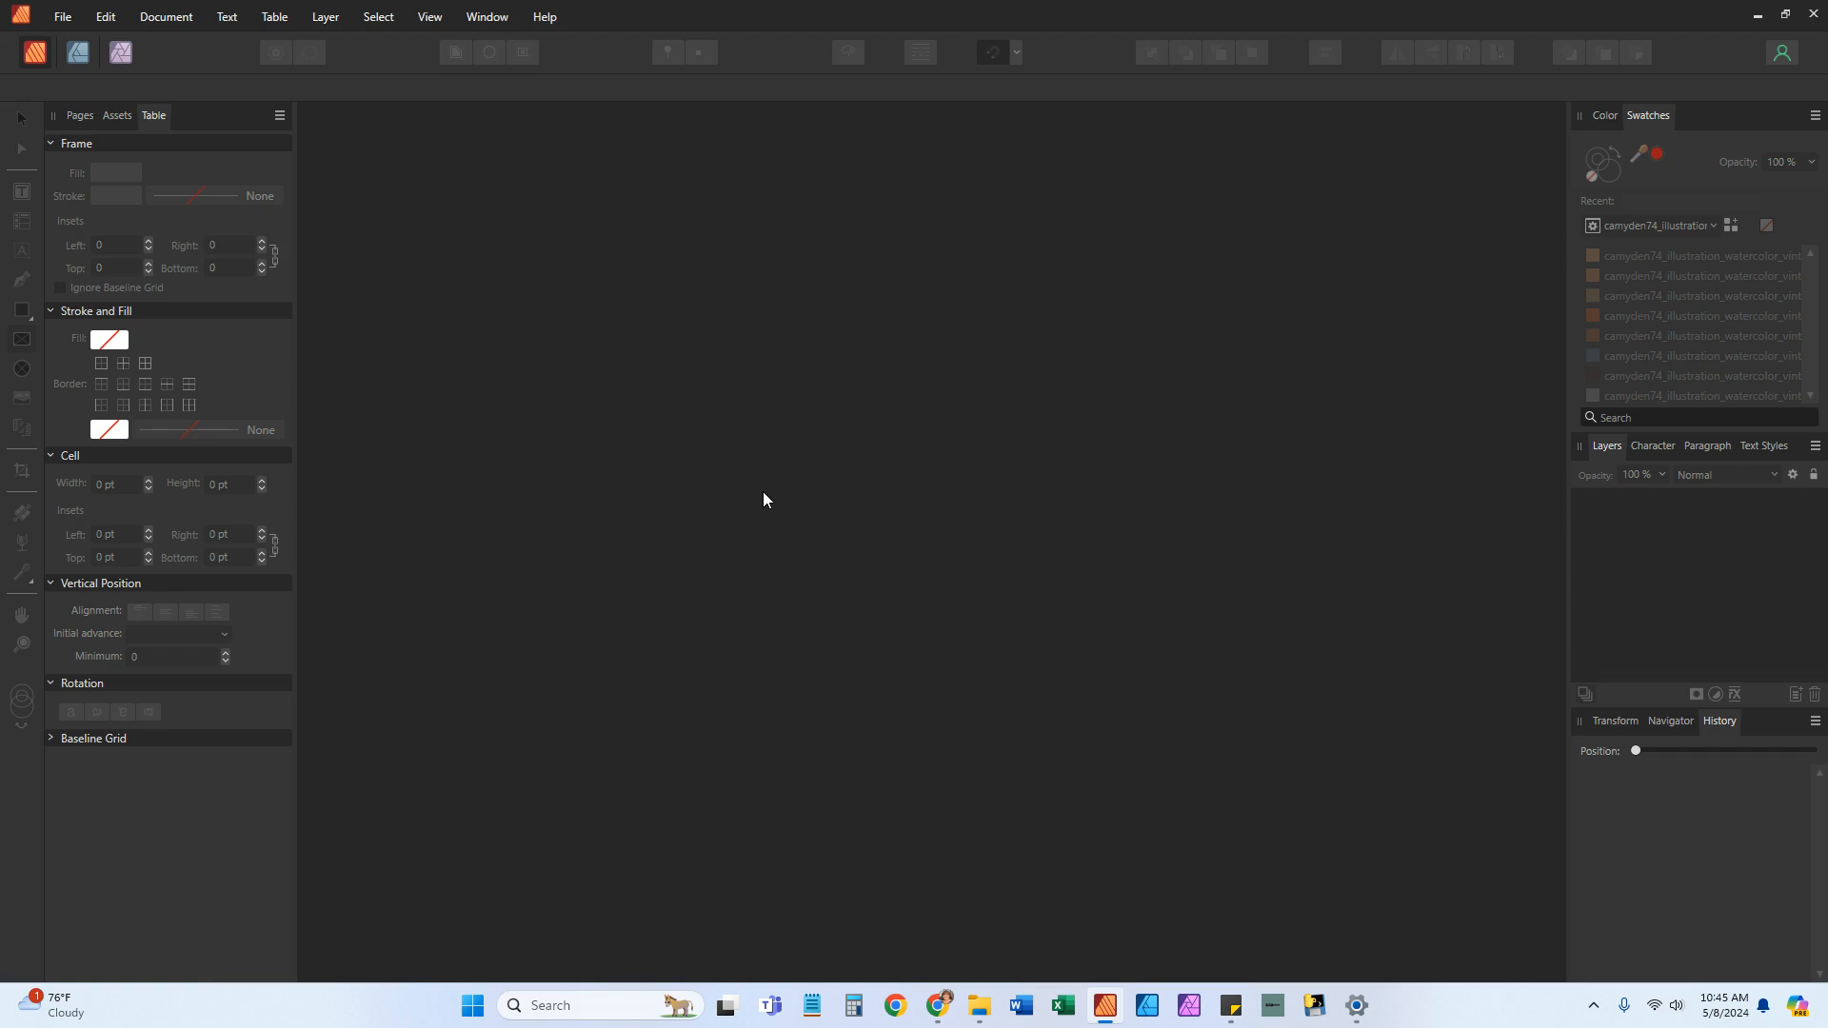